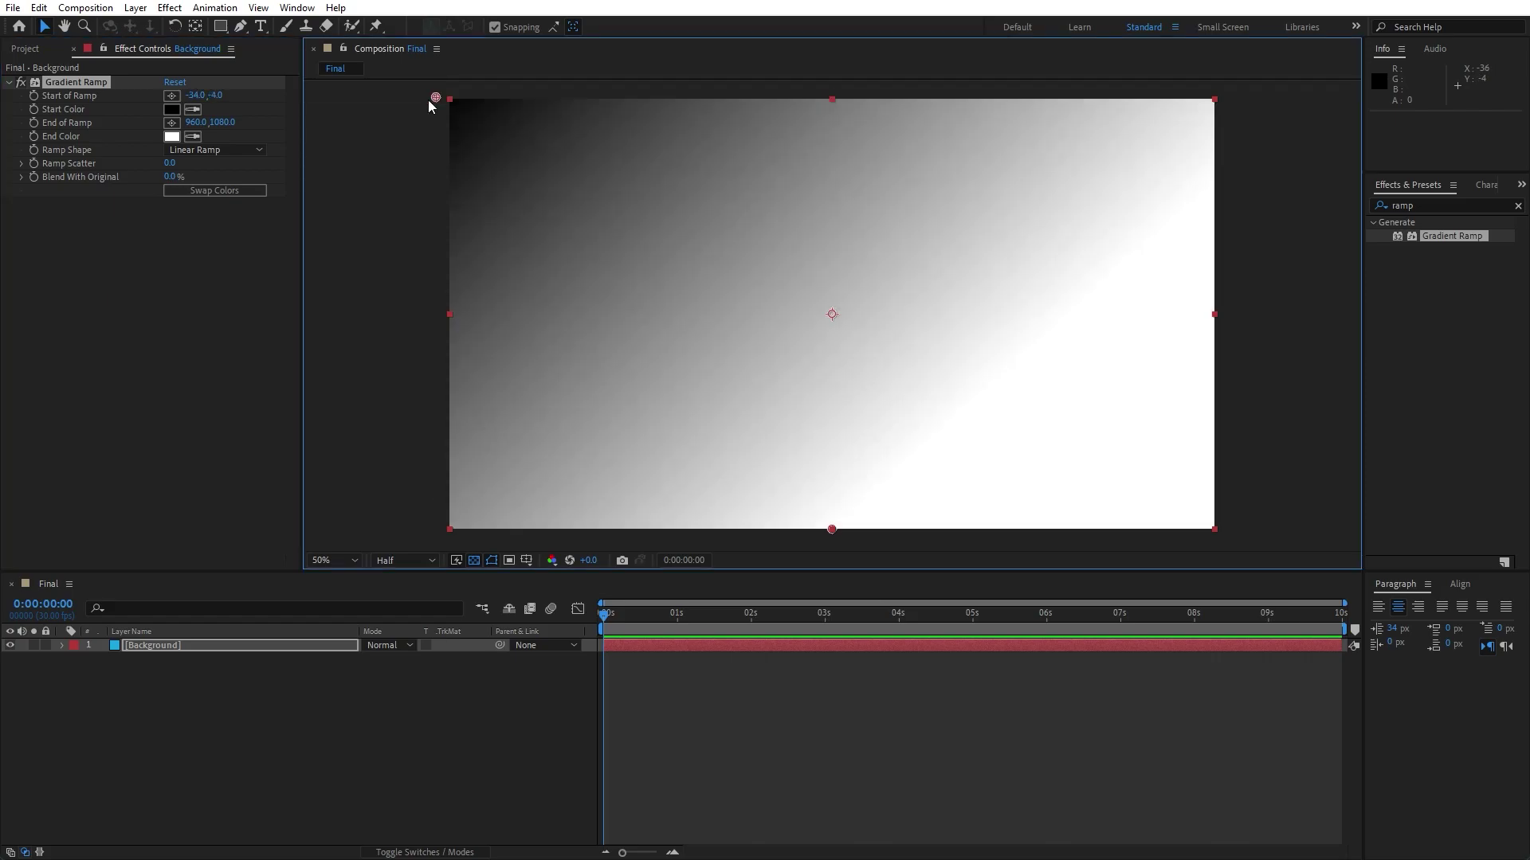
# - Move the Background gradient ramp's end point to about 1966, 1092, just beyond the frame's lower-right corner, and set its end color to 010033
pyautogui.click(1233, 534)
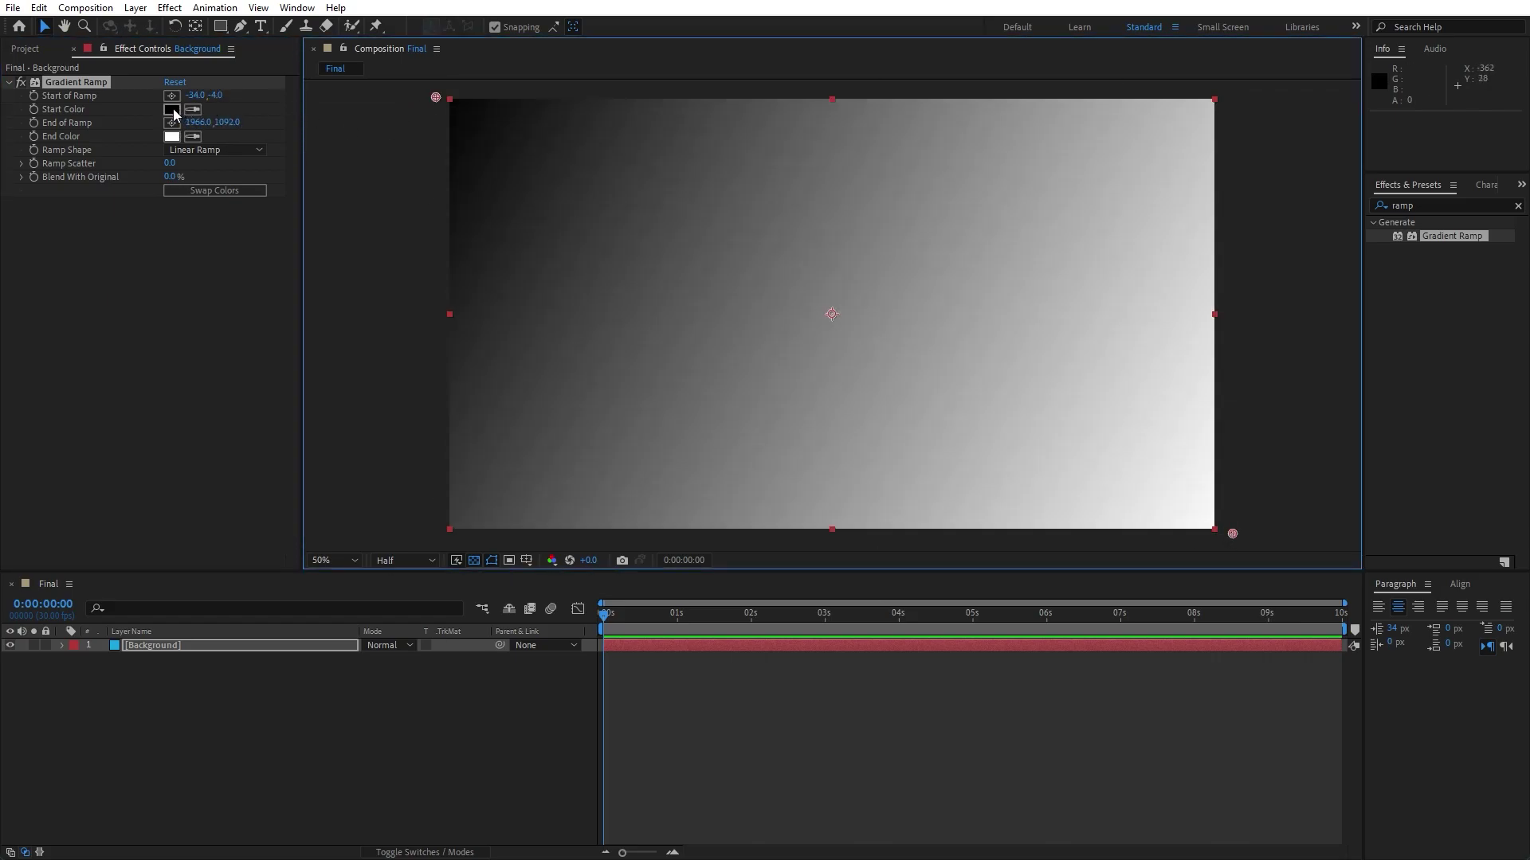
pyautogui.click(175, 137)
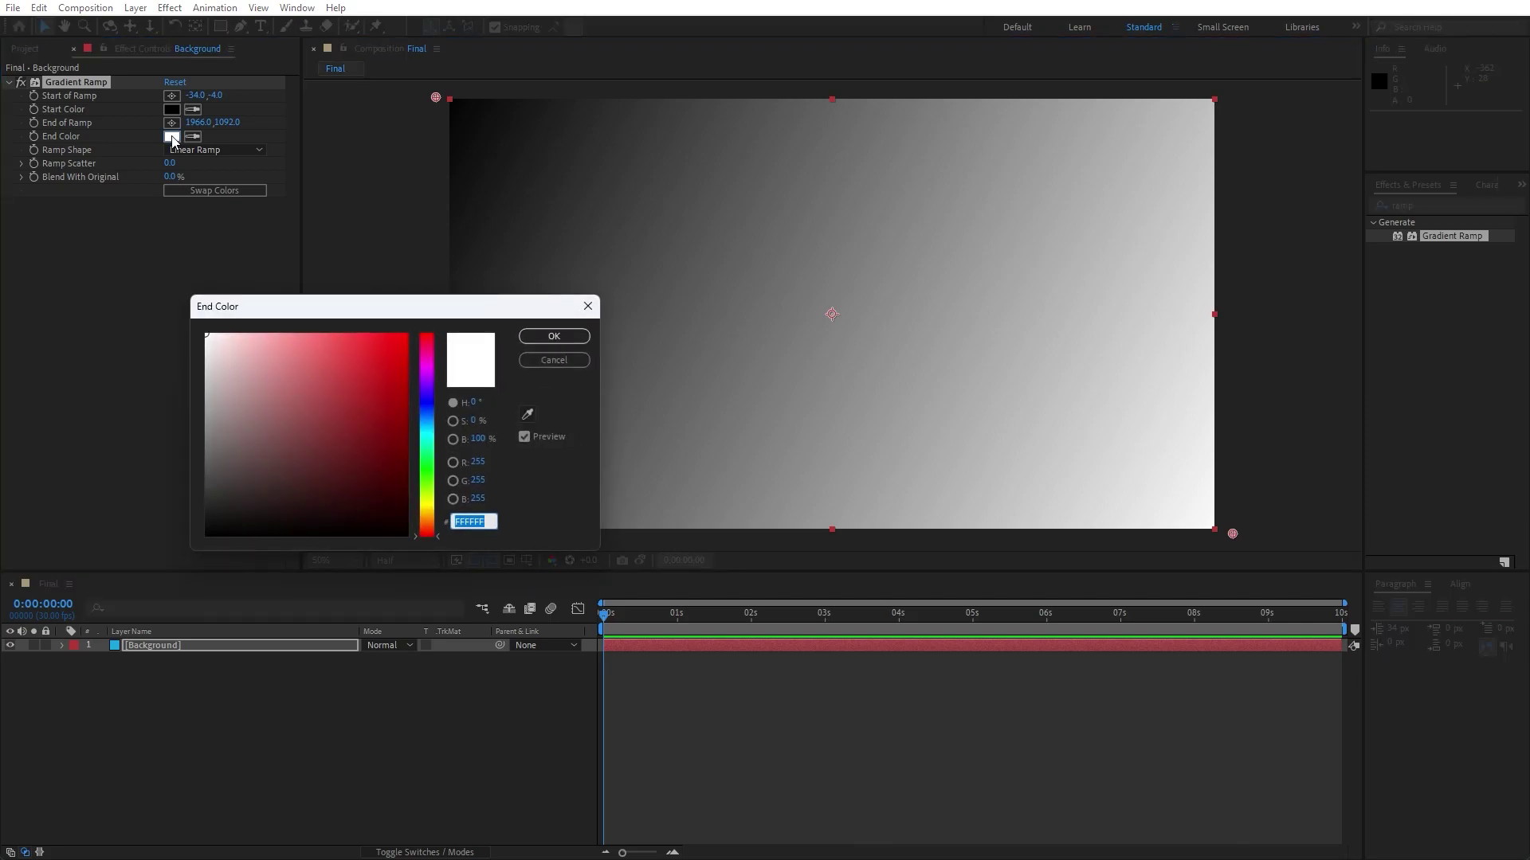
pyautogui.write('0100')
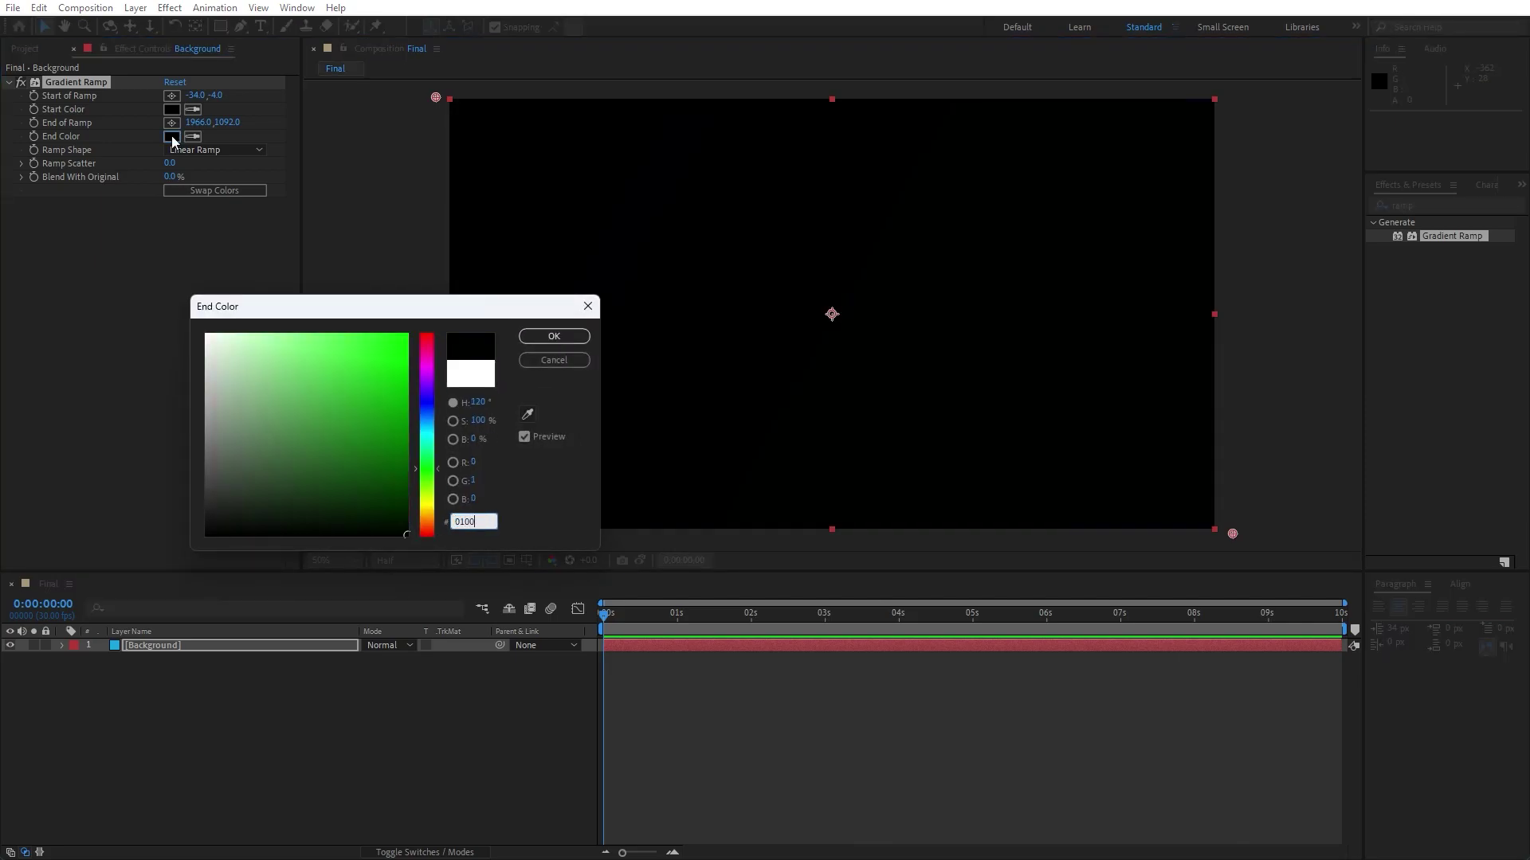
pyautogui.write('33')
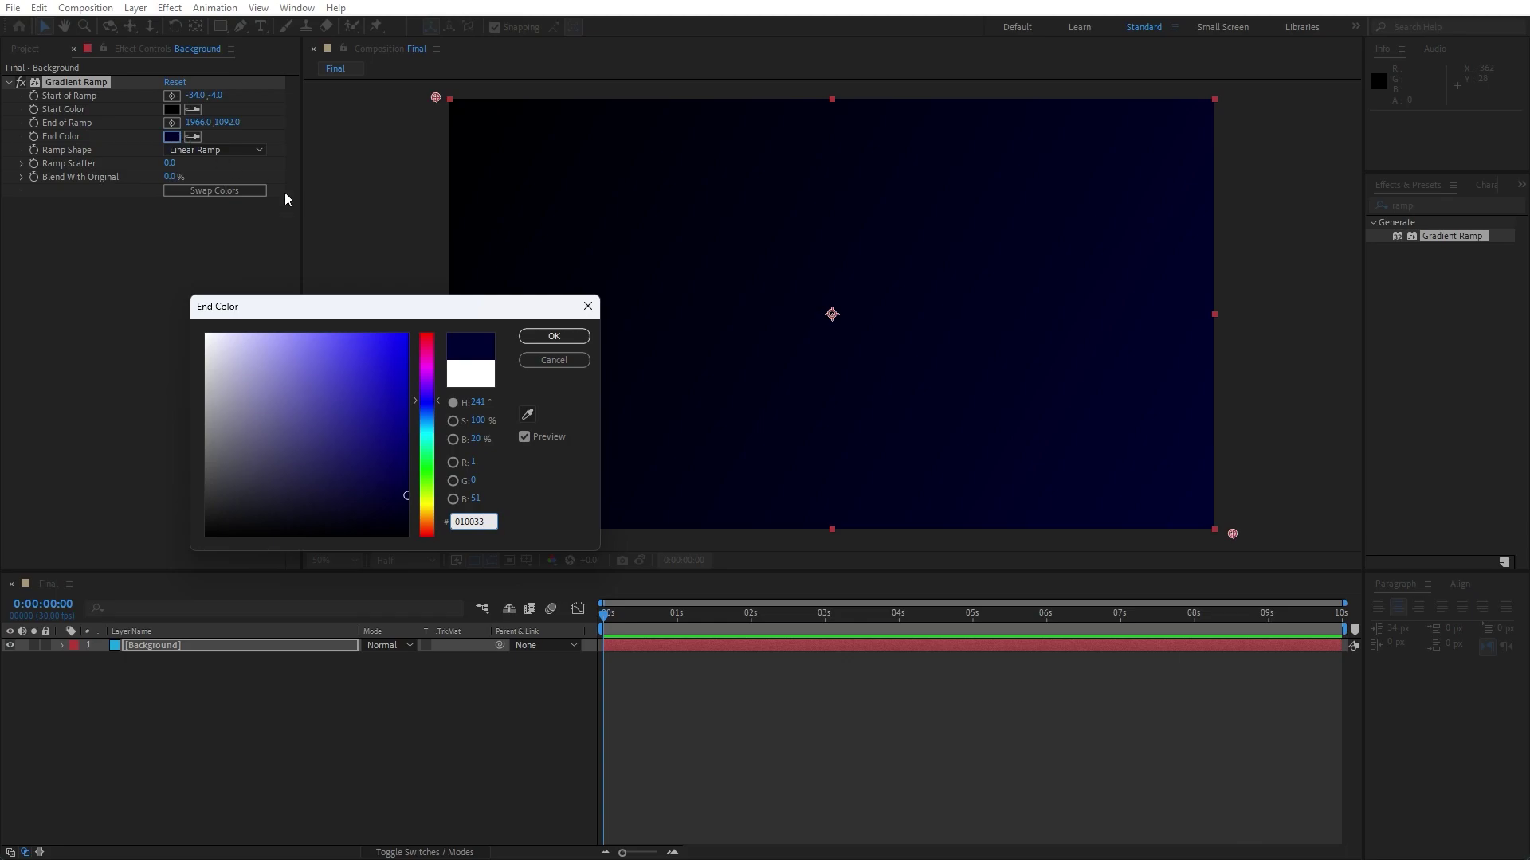
pyautogui.click(555, 338)
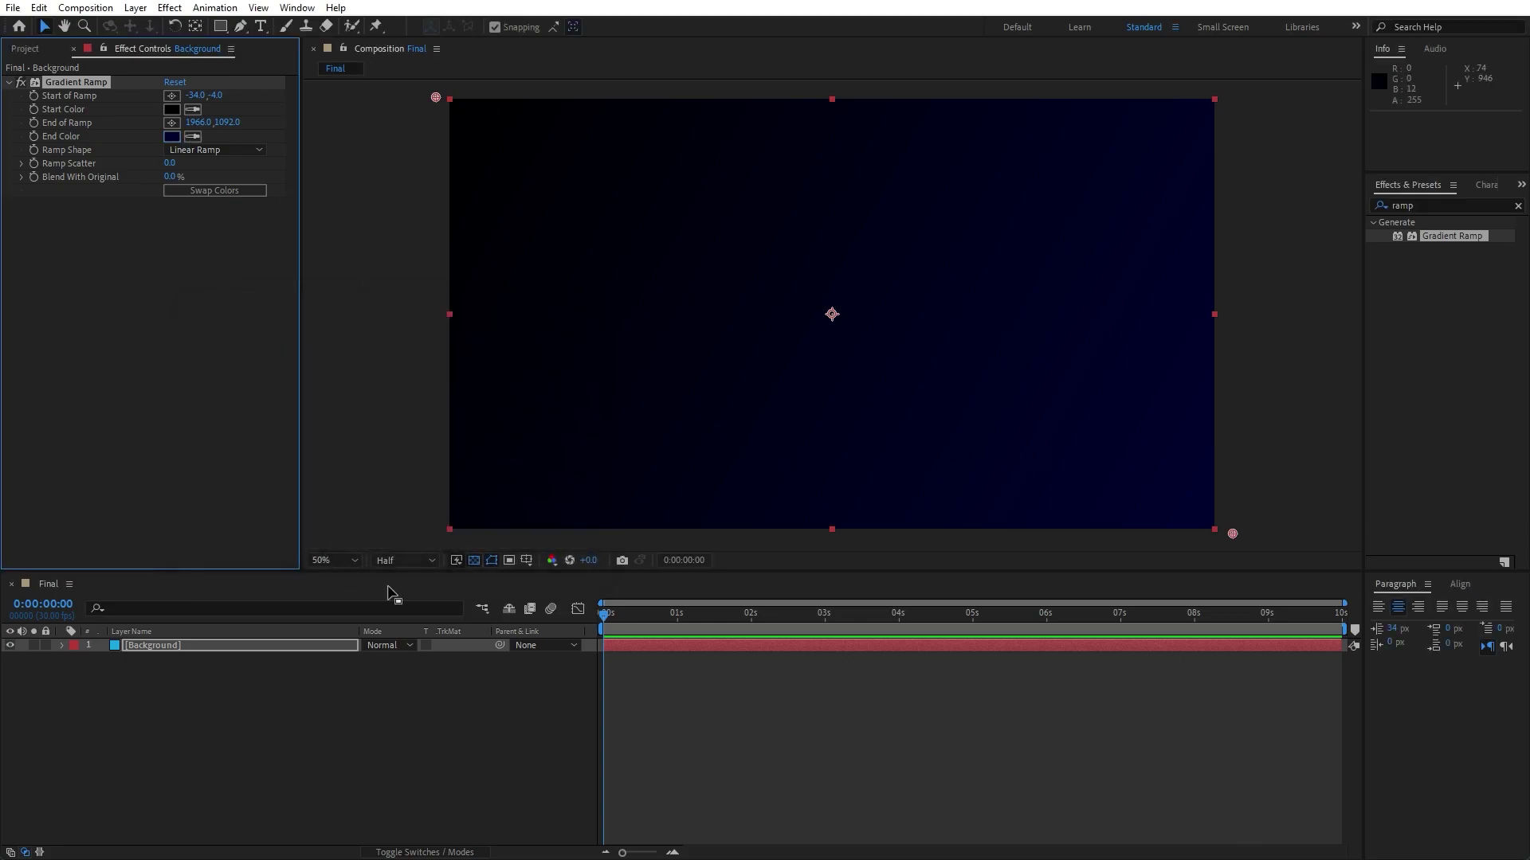
pyautogui.click(285, 681)
# - Duplicate the Background layer and rename the upper copy Grid
pyautogui.click(164, 648)
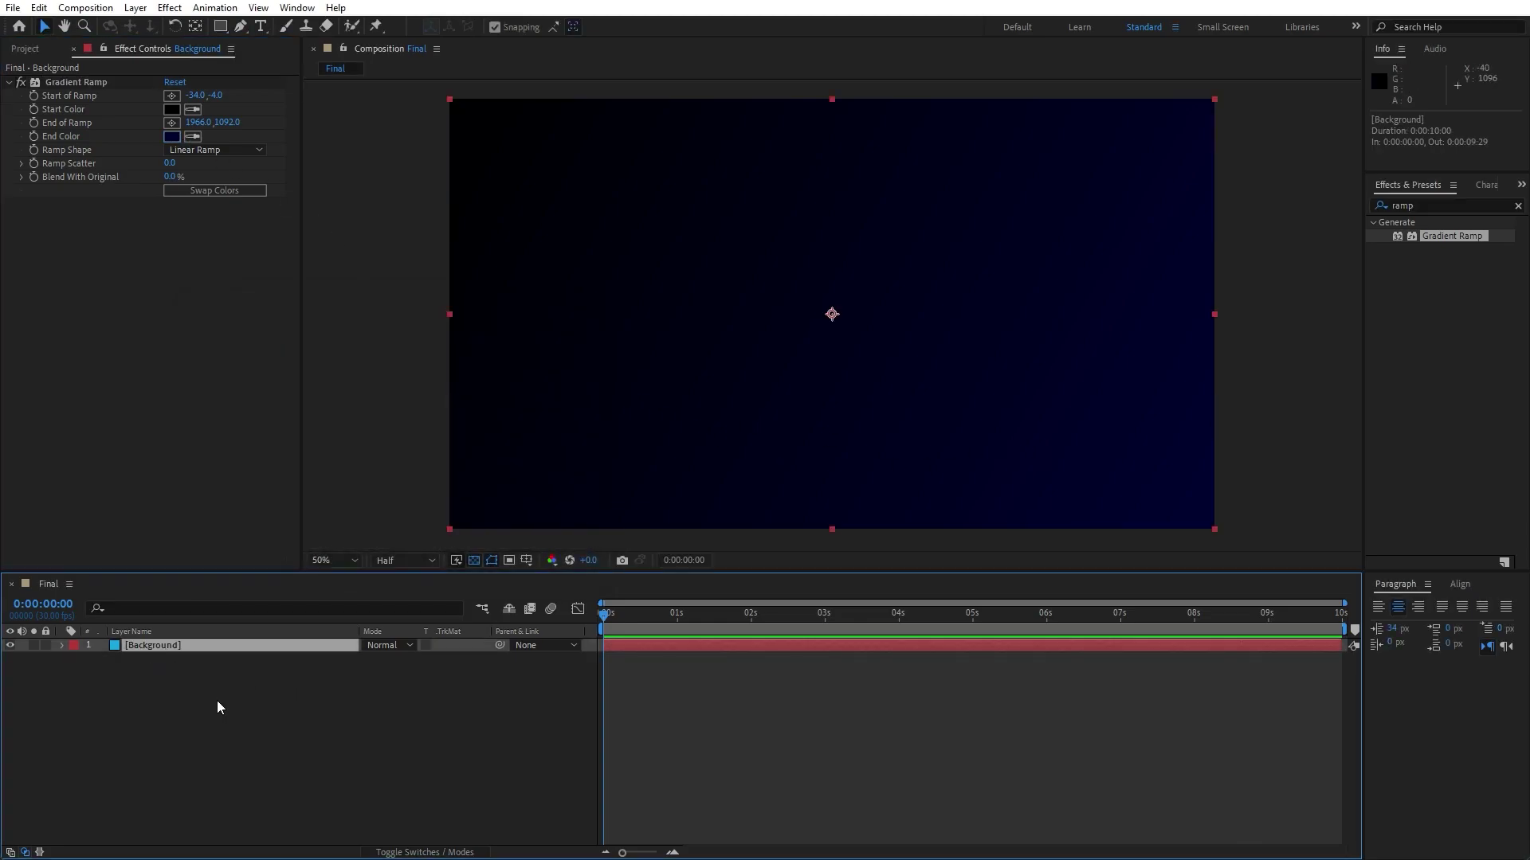
pyautogui.click(38, 8)
pyautogui.click(120, 215)
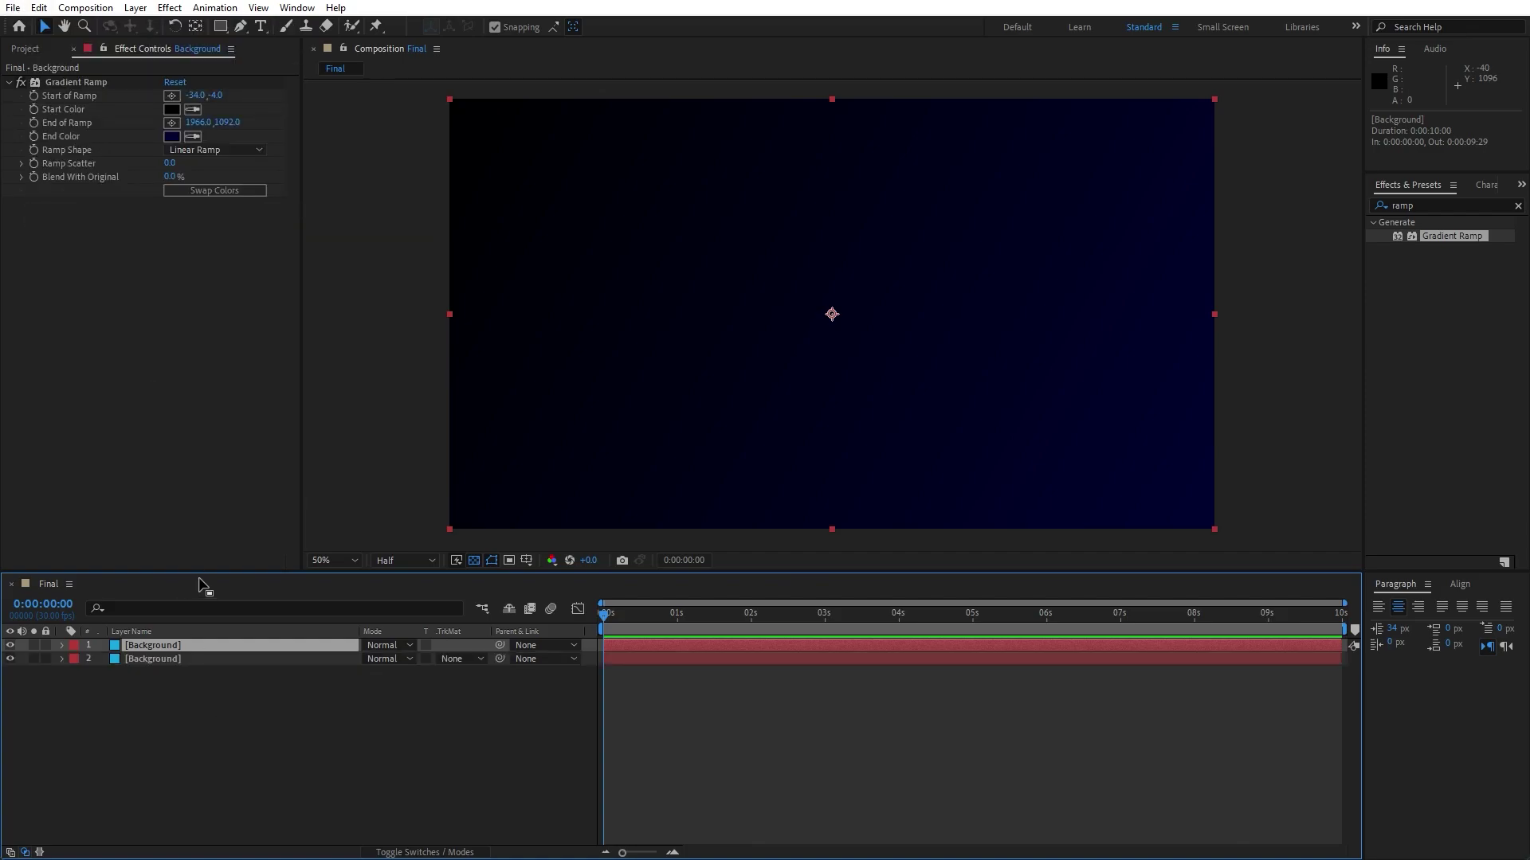
pyautogui.press('Return')
pyautogui.write('Grid')
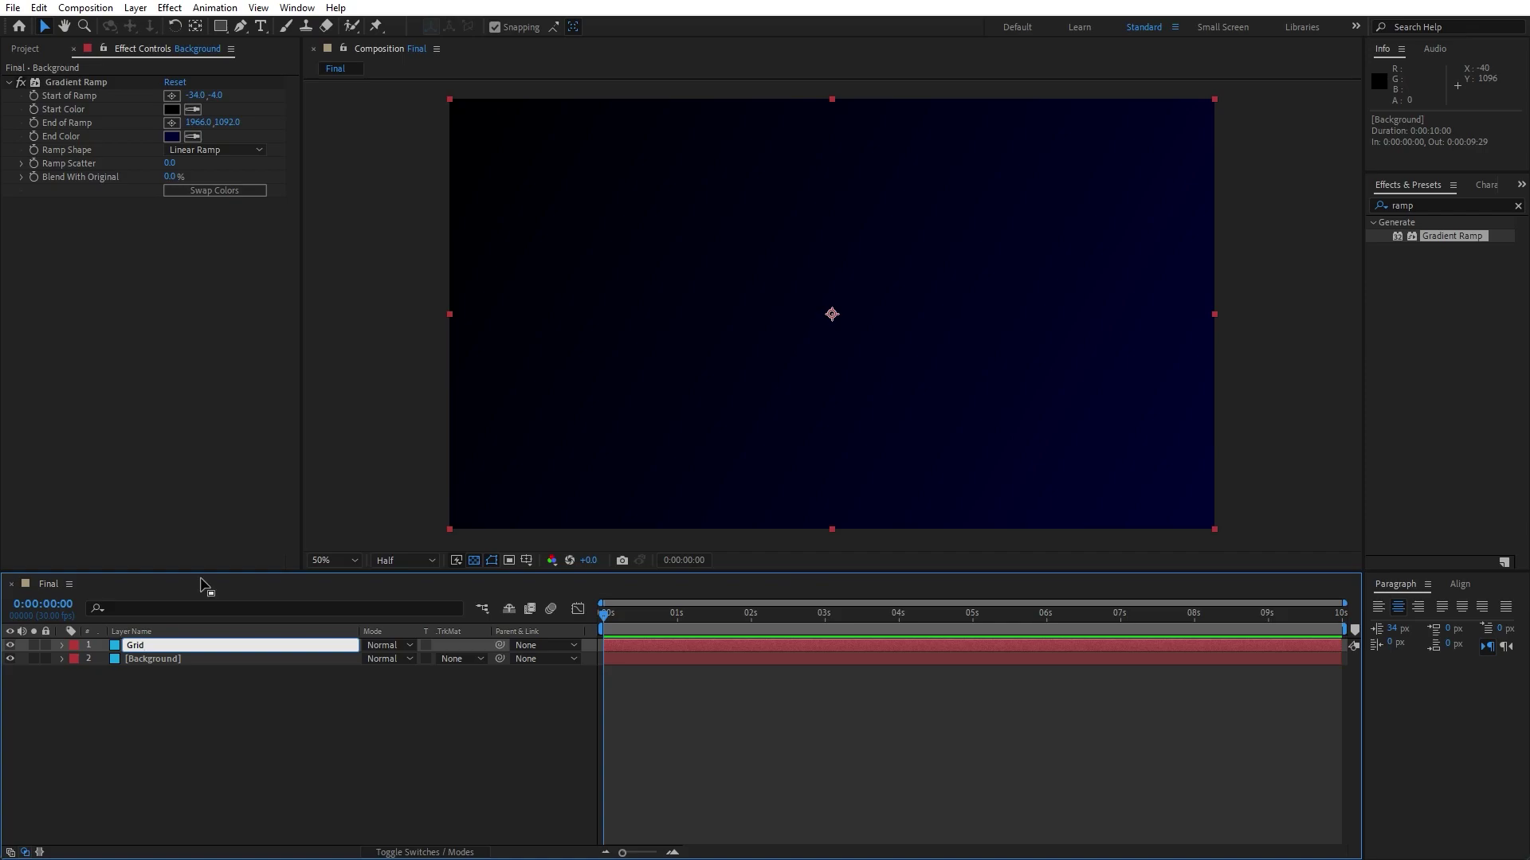
pyautogui.click(185, 695)
# - Set the Grid layer's gradient start color to 00A1FE and sample that same blue as its end color
pyautogui.click(156, 647)
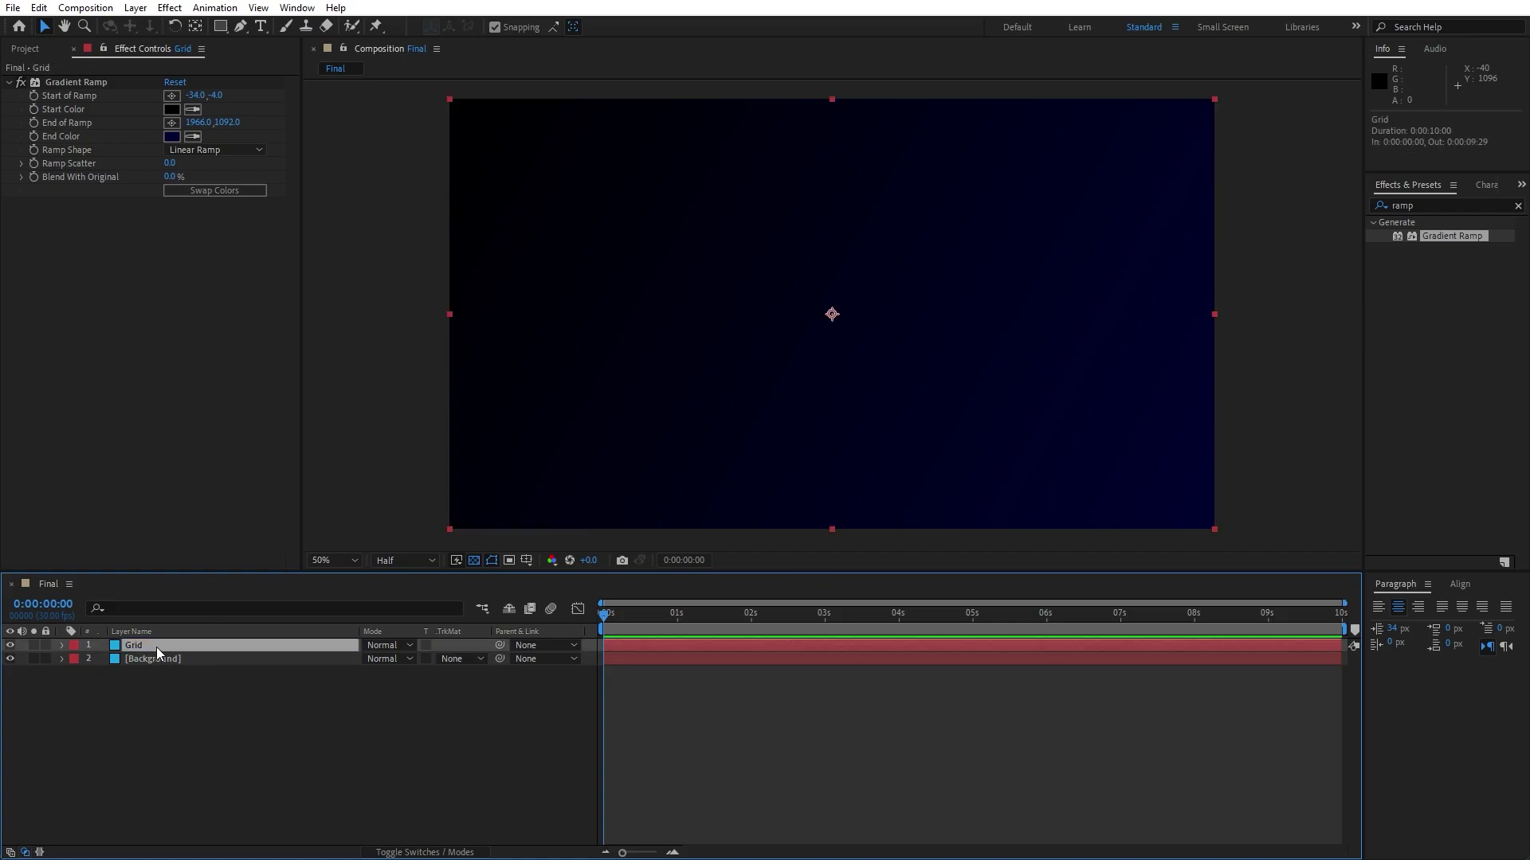
pyautogui.click(171, 110)
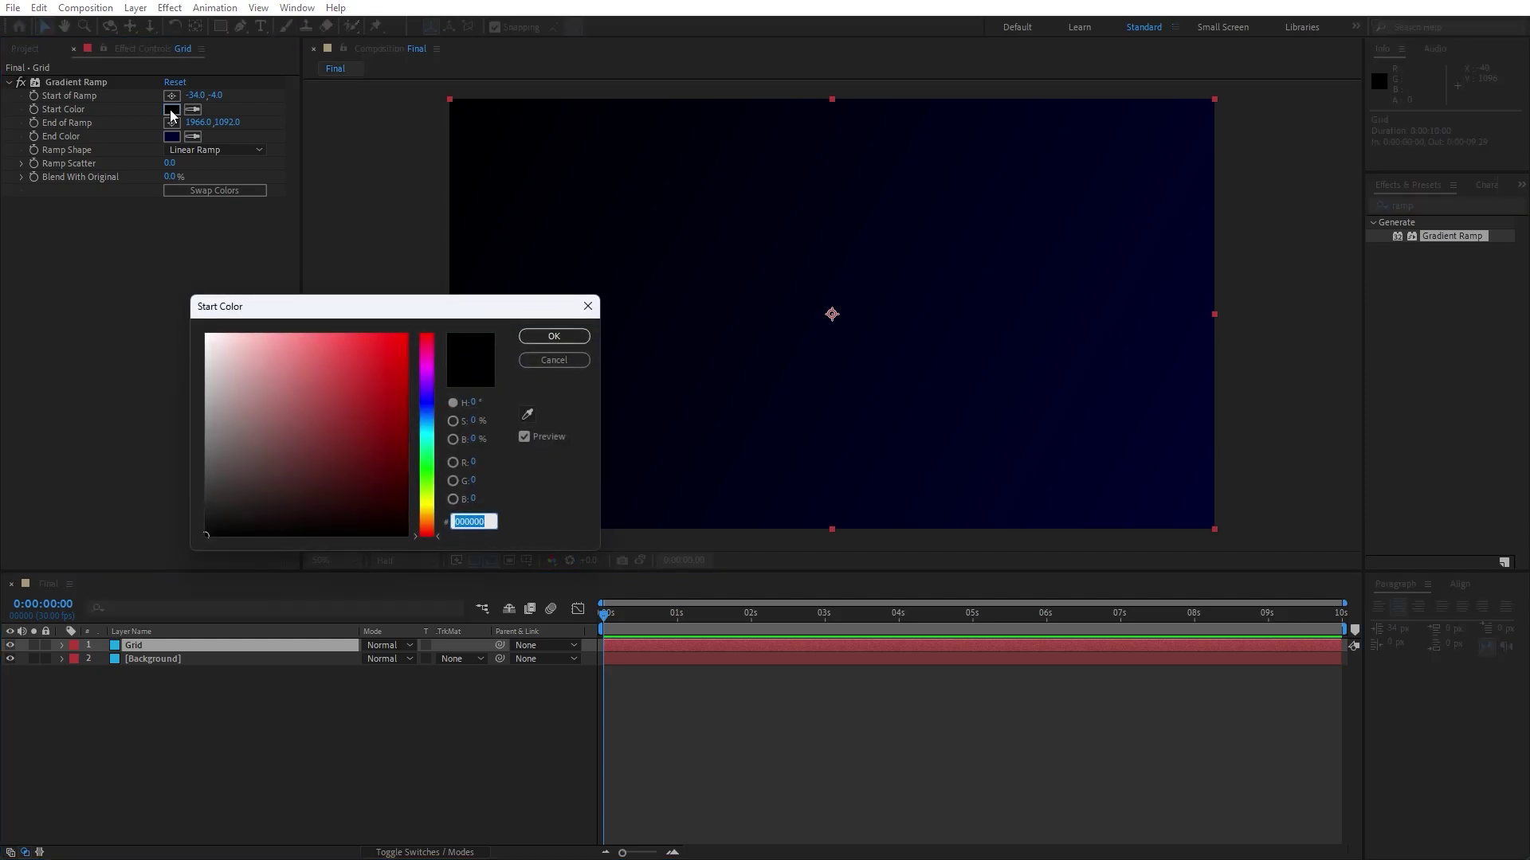
pyautogui.write('00A')
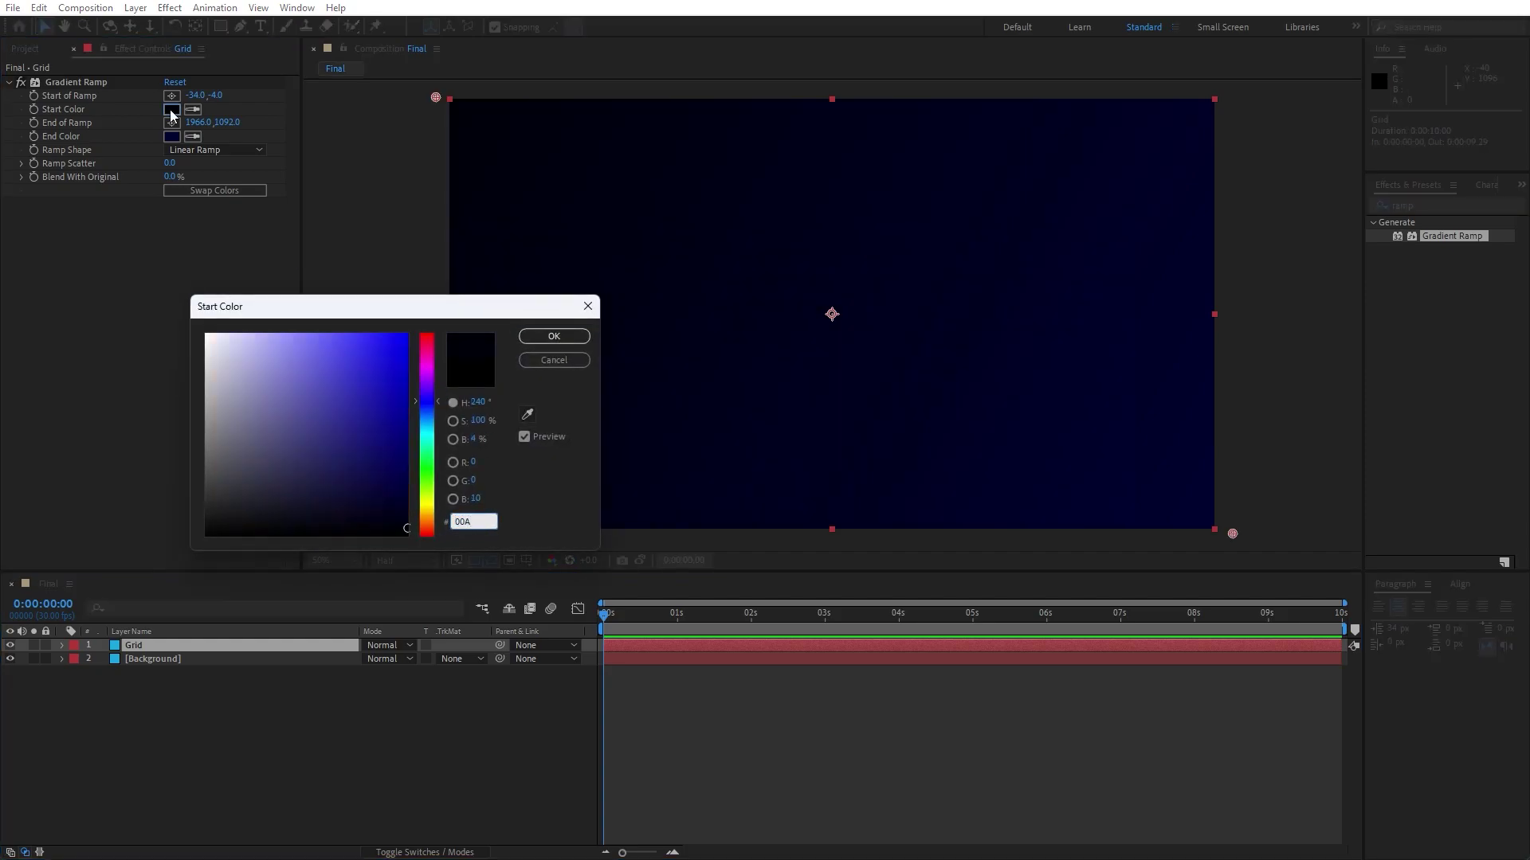
pyautogui.write('1FE')
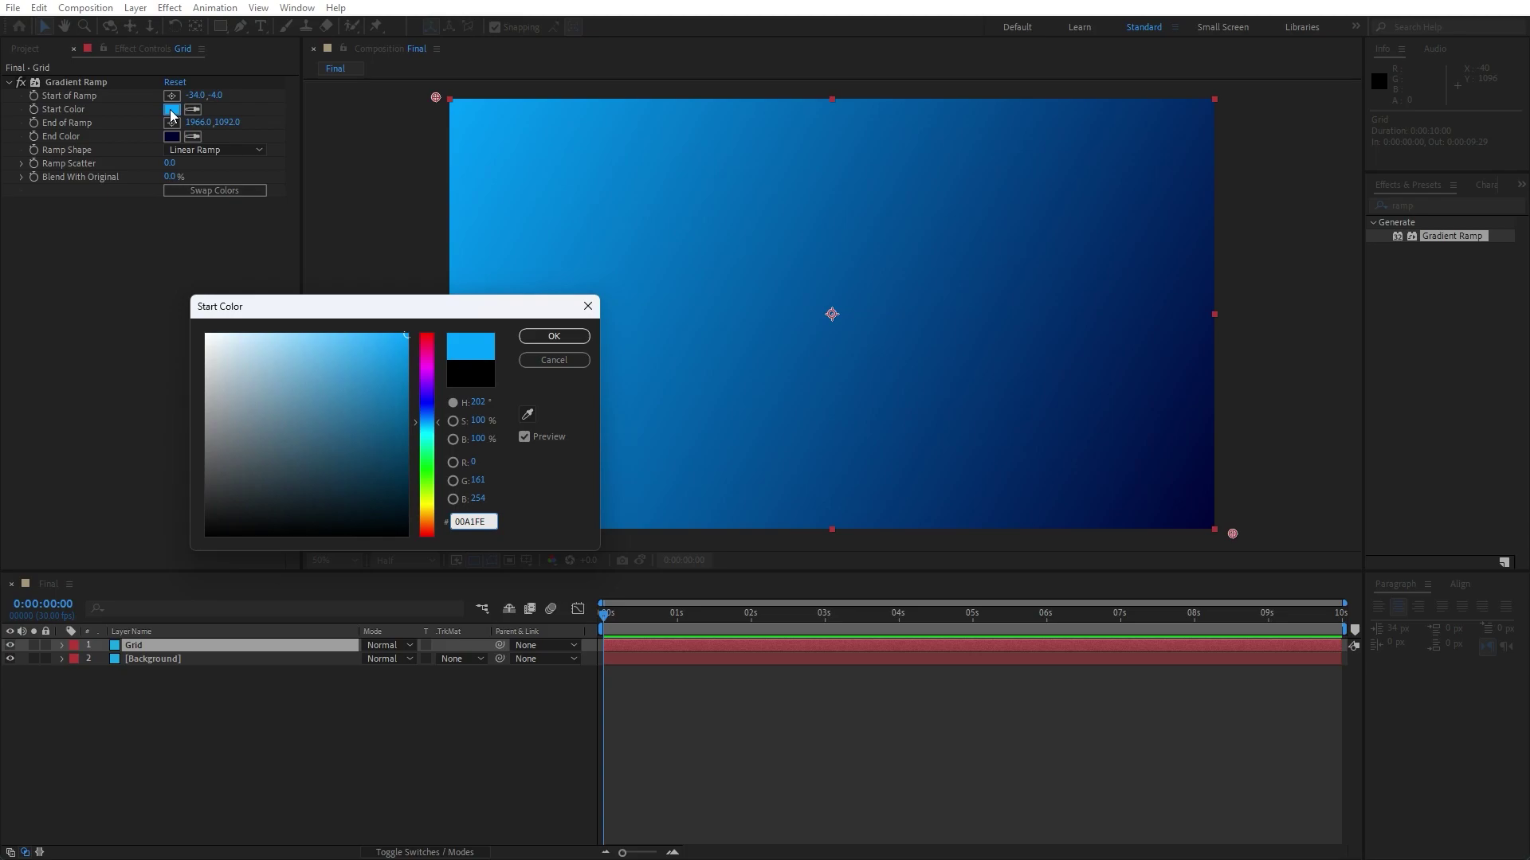
pyautogui.click(554, 335)
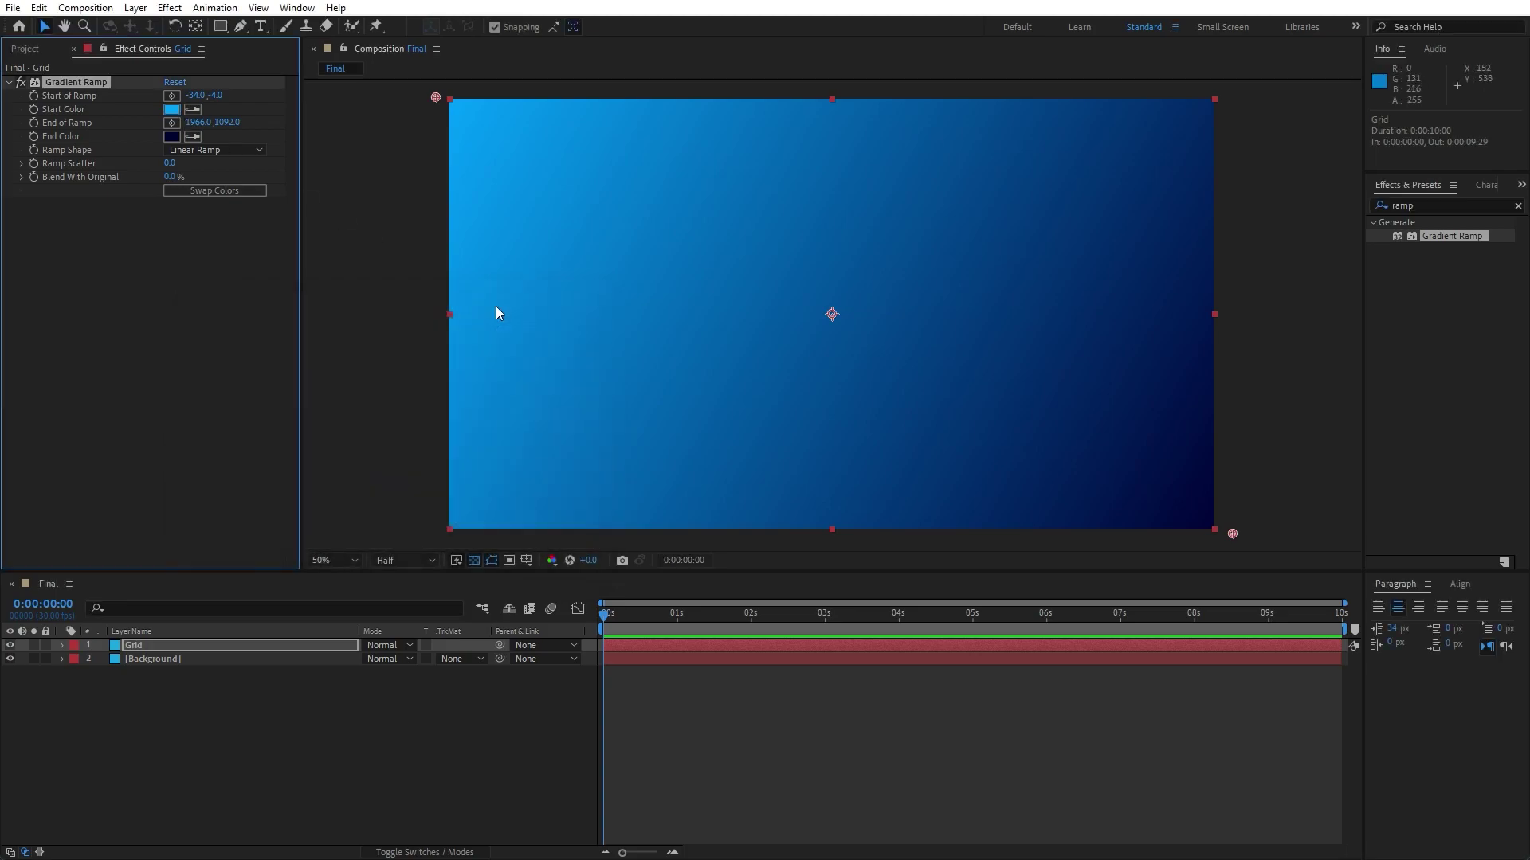
pyautogui.click(194, 136)
pyautogui.click(172, 109)
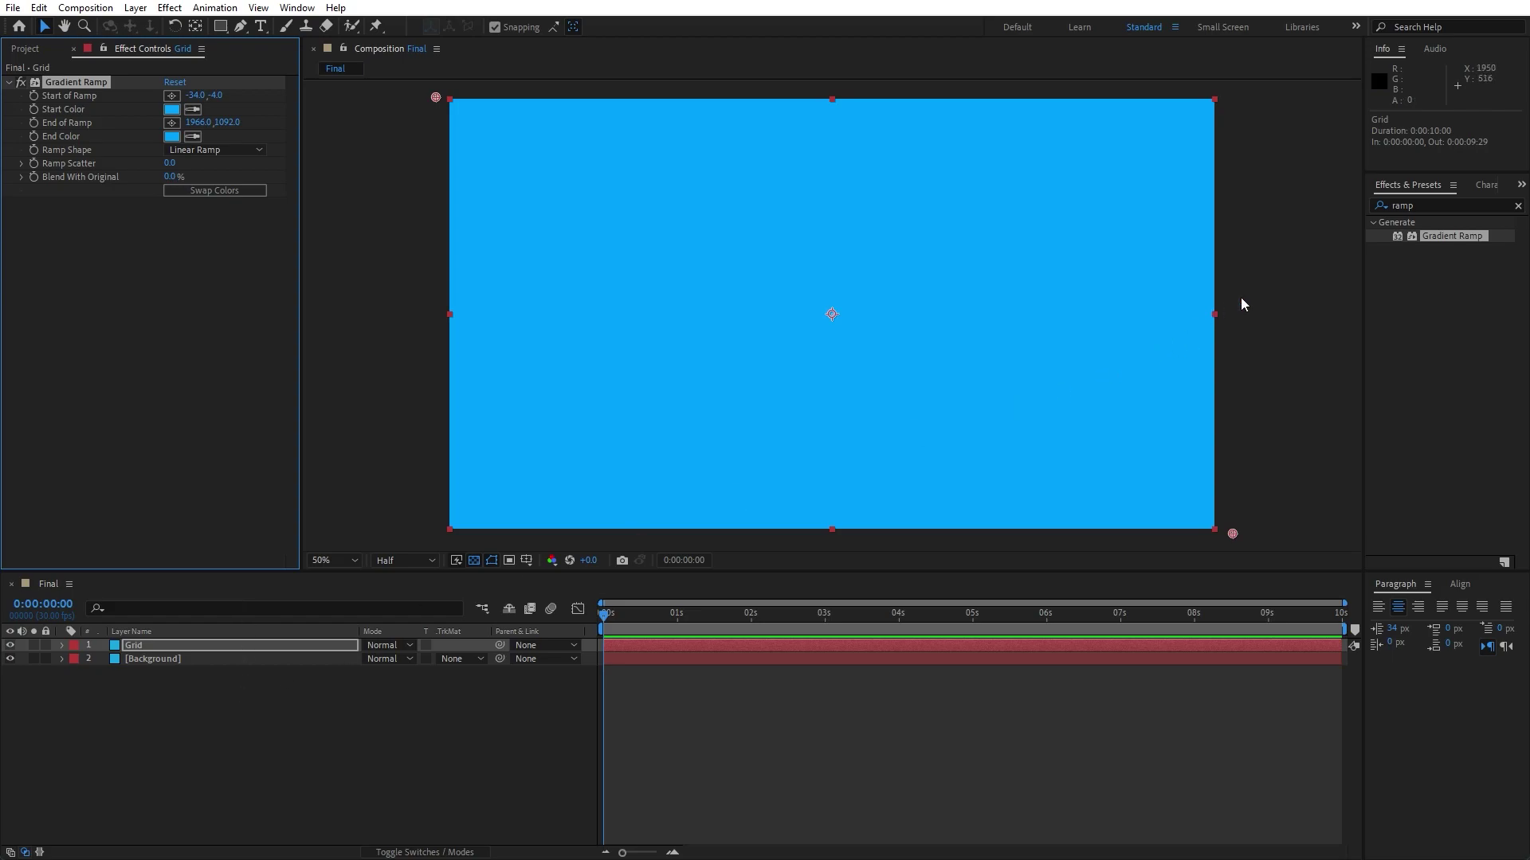
# - Find the CC Ball Action effect by searching for "ball" and apply it to the Grid layer
pyautogui.click(1441, 206)
pyautogui.write('ball')
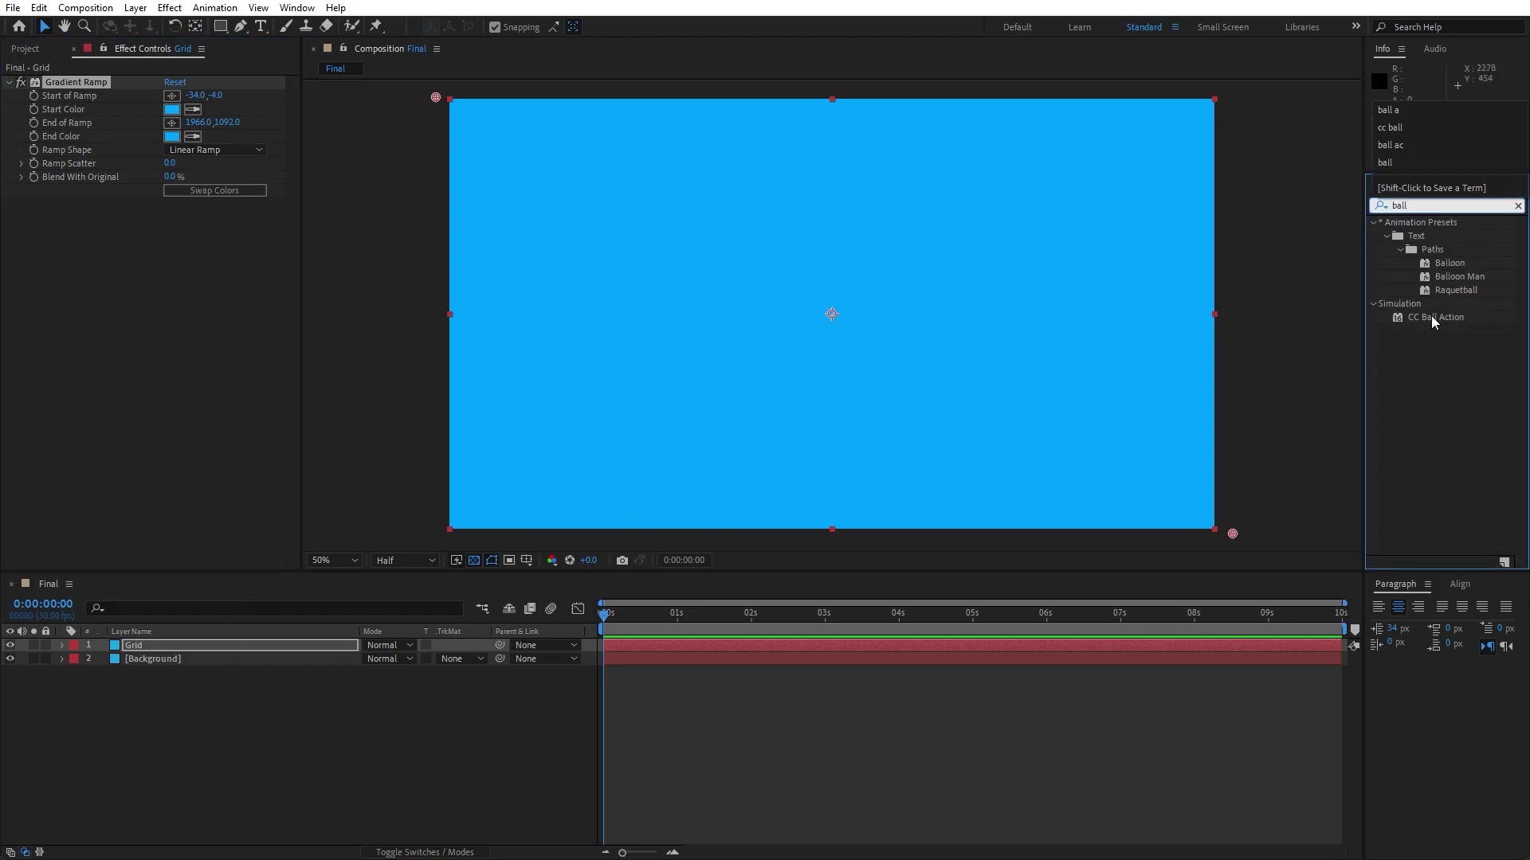
pyautogui.moveTo(1430, 315); pyautogui.dragTo(231, 642)
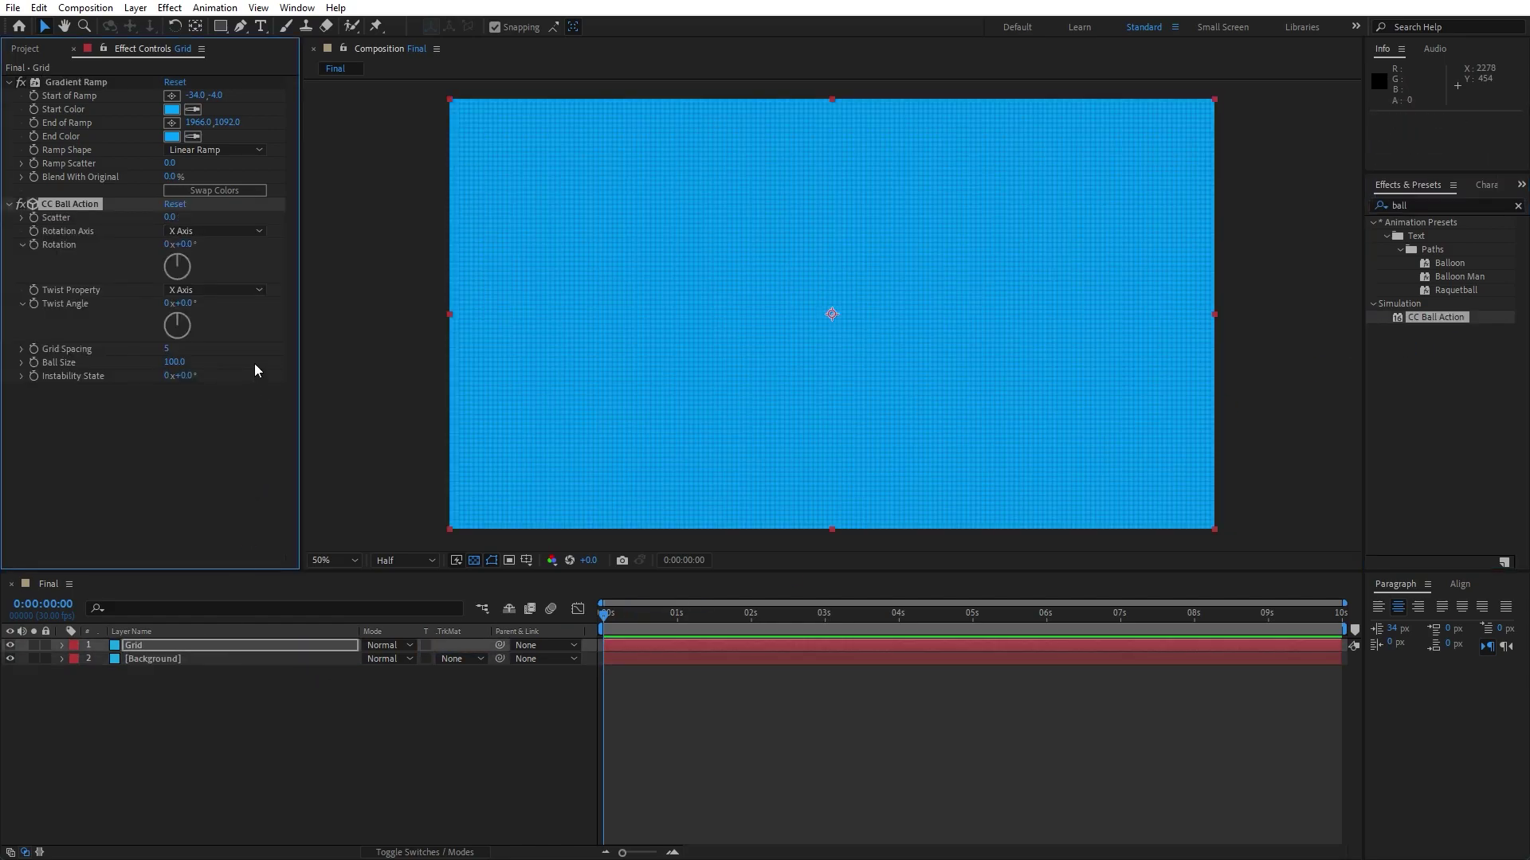
# - Set the CC Ball Action grid spacing to 10 and the ball size to 10
pyautogui.click(166, 349)
pyautogui.write('10')
pyautogui.press('Return')
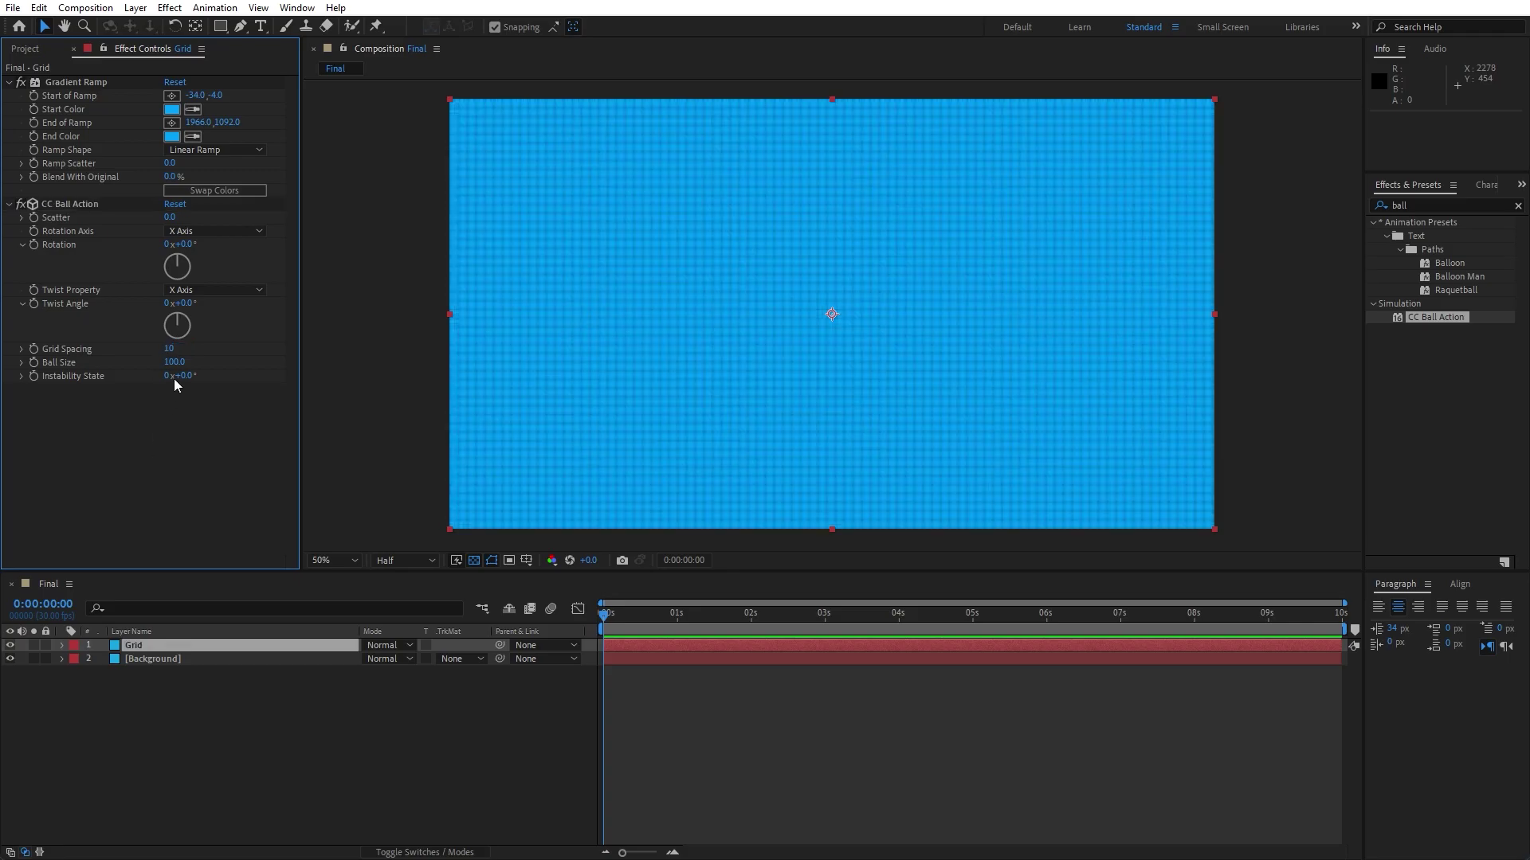
pyautogui.click(174, 362)
pyautogui.write('10')
pyautogui.press('Return')
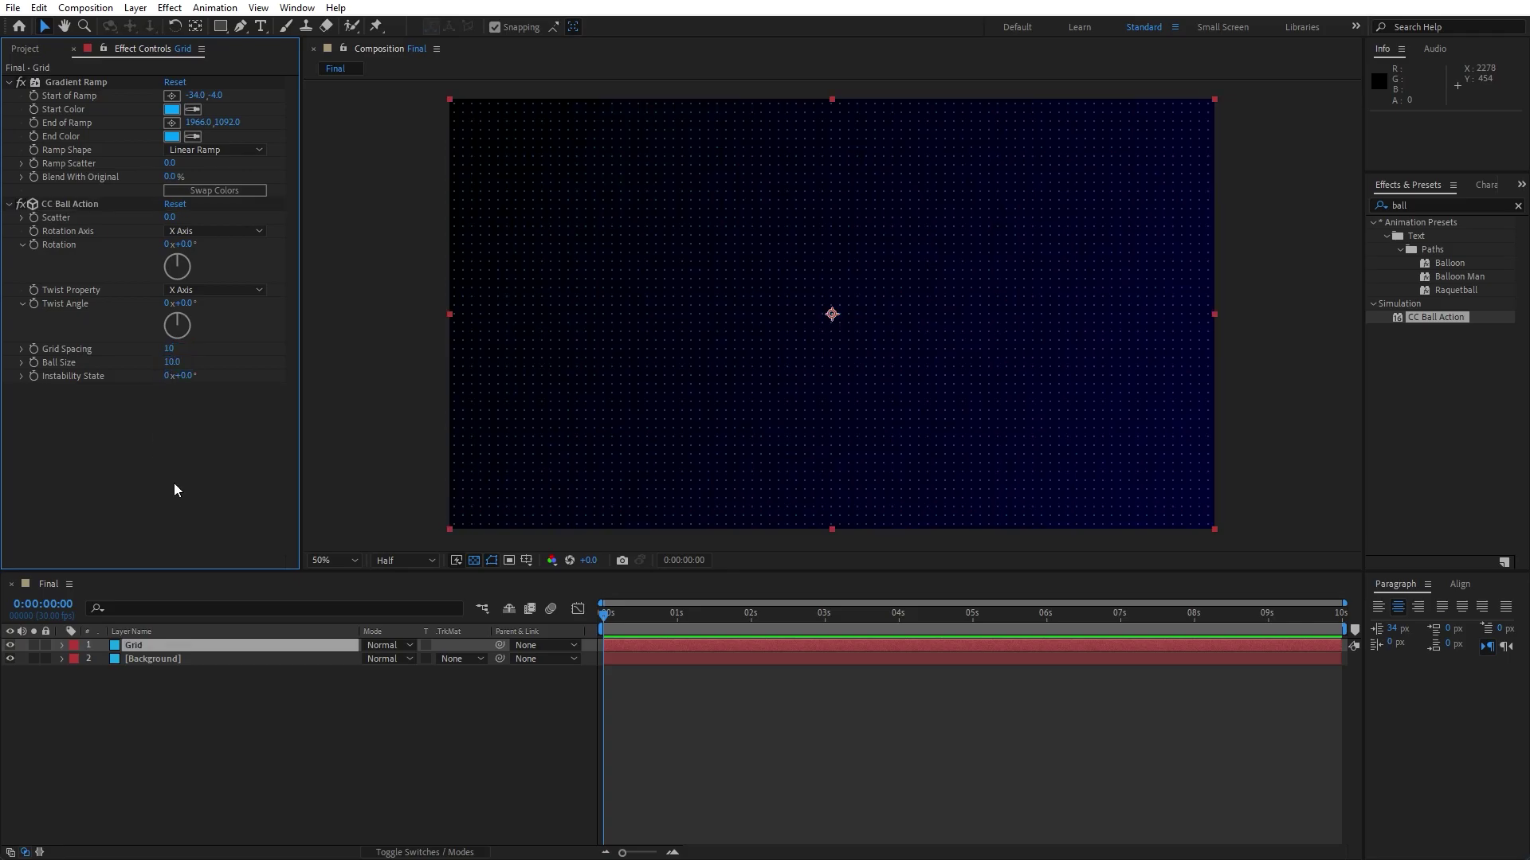
# - Set the Grid layer's opacity to 15%, then close its effect settings and collapse the layer's properties
pyautogui.click(165, 695)
pyautogui.click(145, 649)
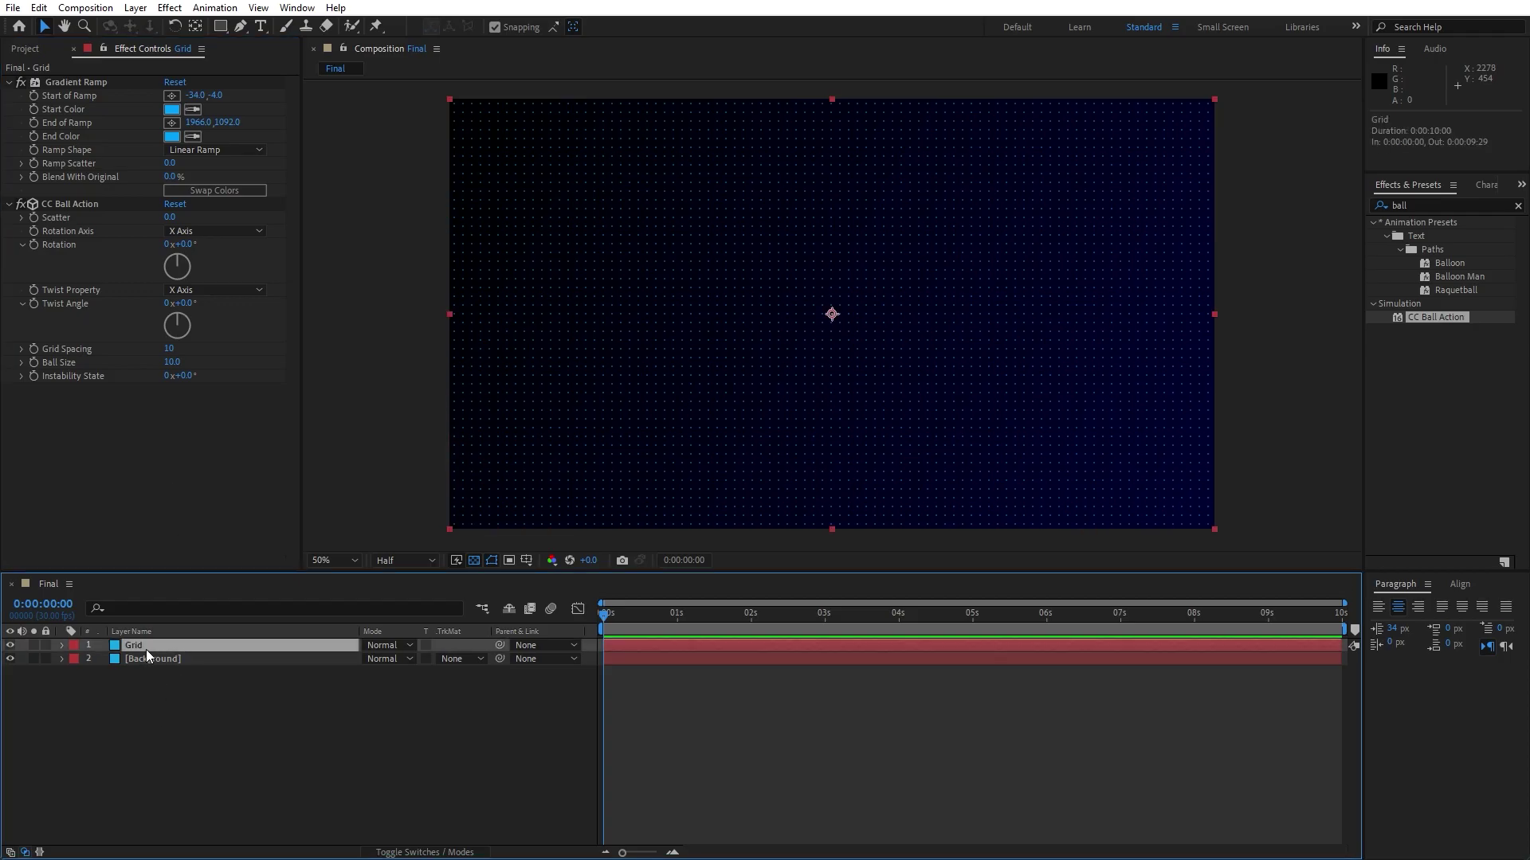
pyautogui.press('t')
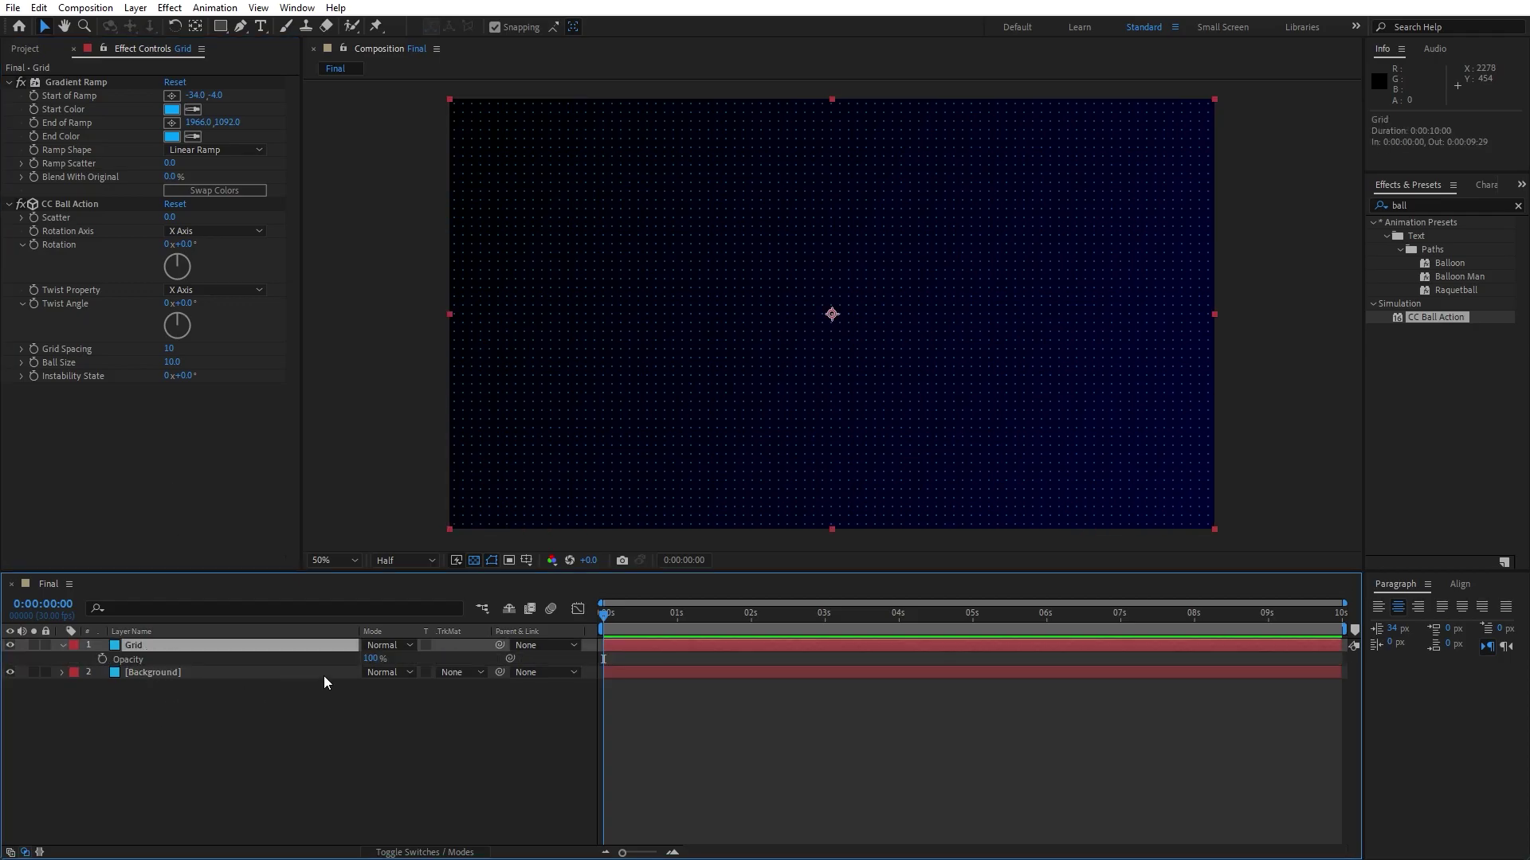
pyautogui.click(369, 660)
pyautogui.write('15')
pyautogui.click(366, 692)
pyautogui.scroll(2, 739, 466)
pyautogui.scroll(-4, 739, 459)
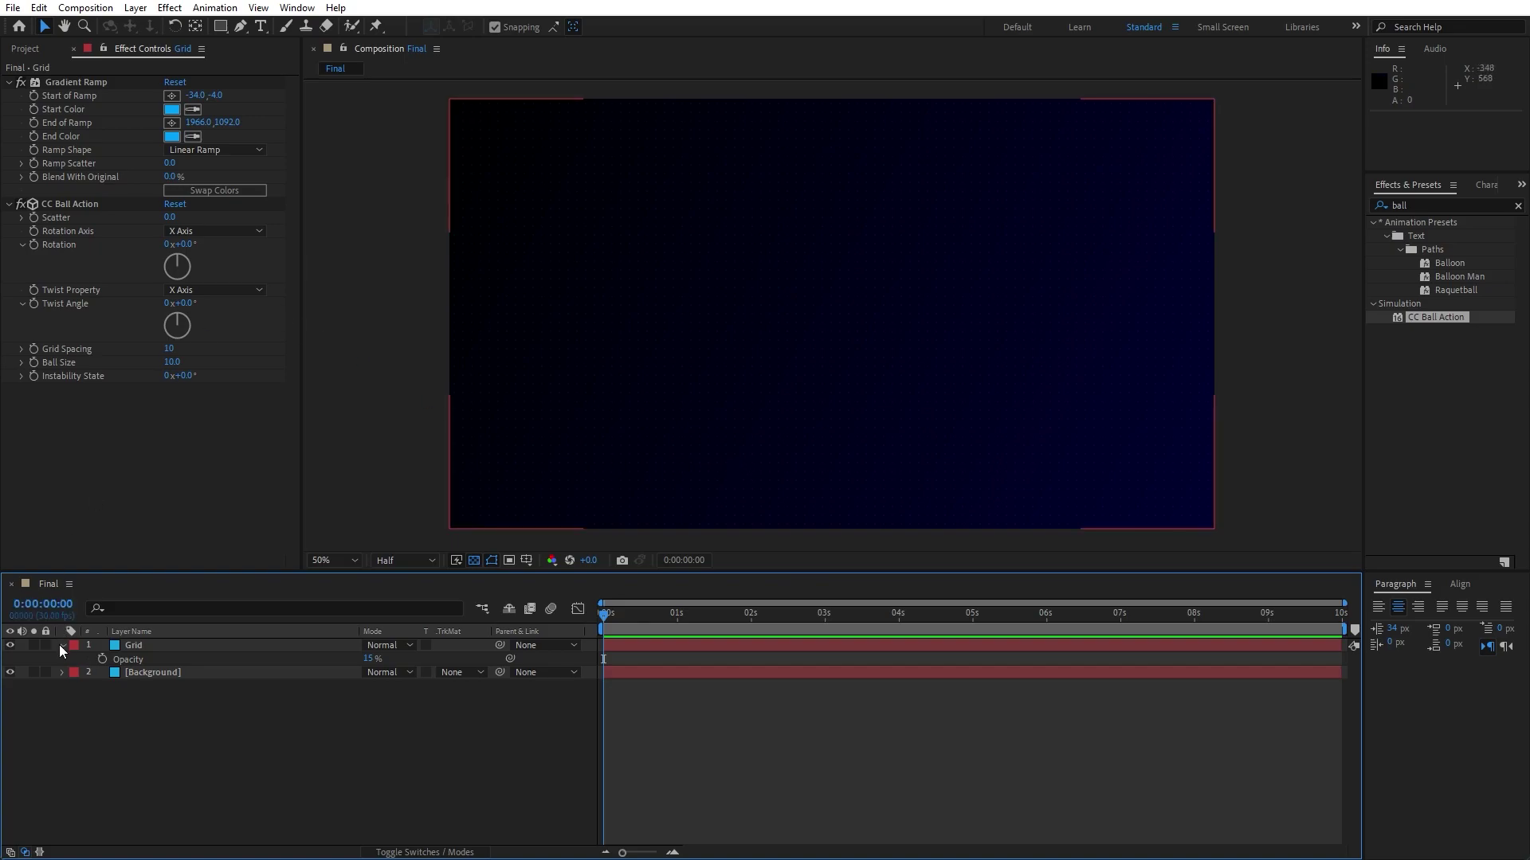
pyautogui.click(74, 48)
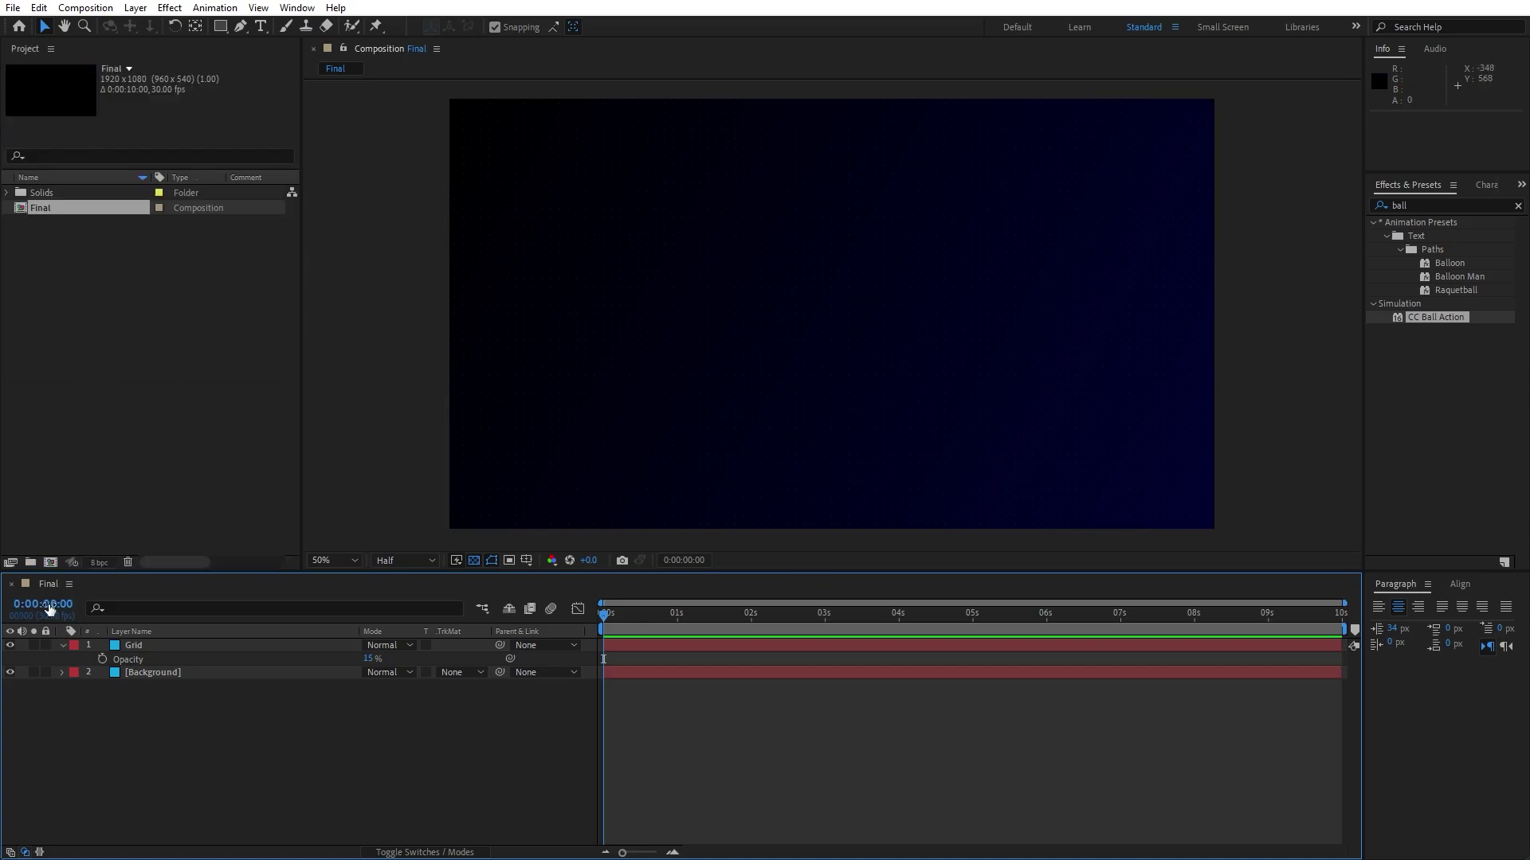
pyautogui.click(63, 645)
pyautogui.scroll(2, 841, 469)
pyautogui.scroll(-2, 841, 469)
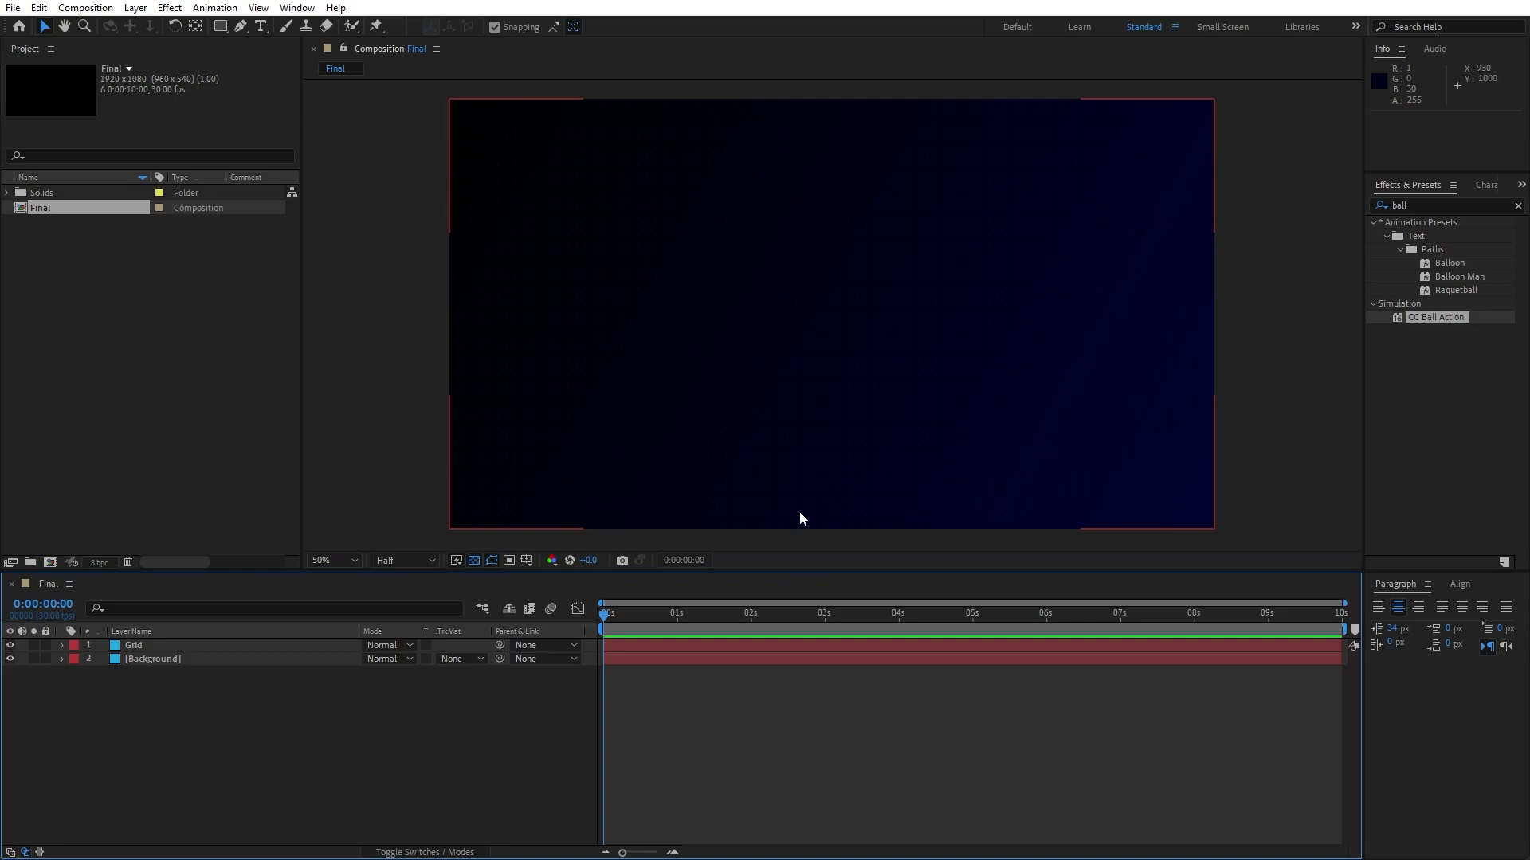
# - Duplicate the Grid layer and rename the copy Star Burst
pyautogui.click(148, 647)
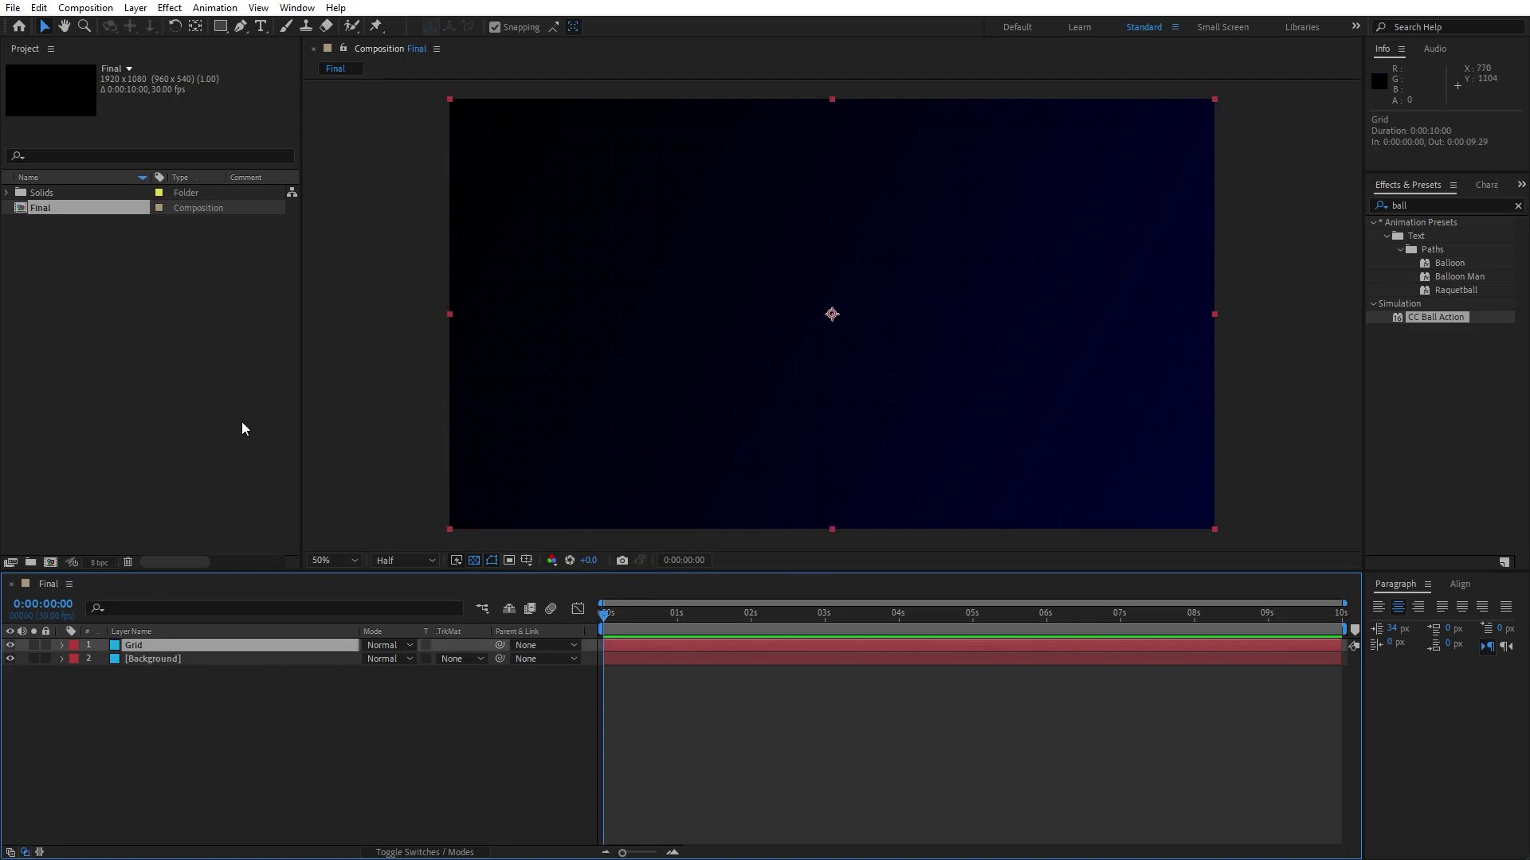
pyautogui.hotkey('ctrl', 'd')
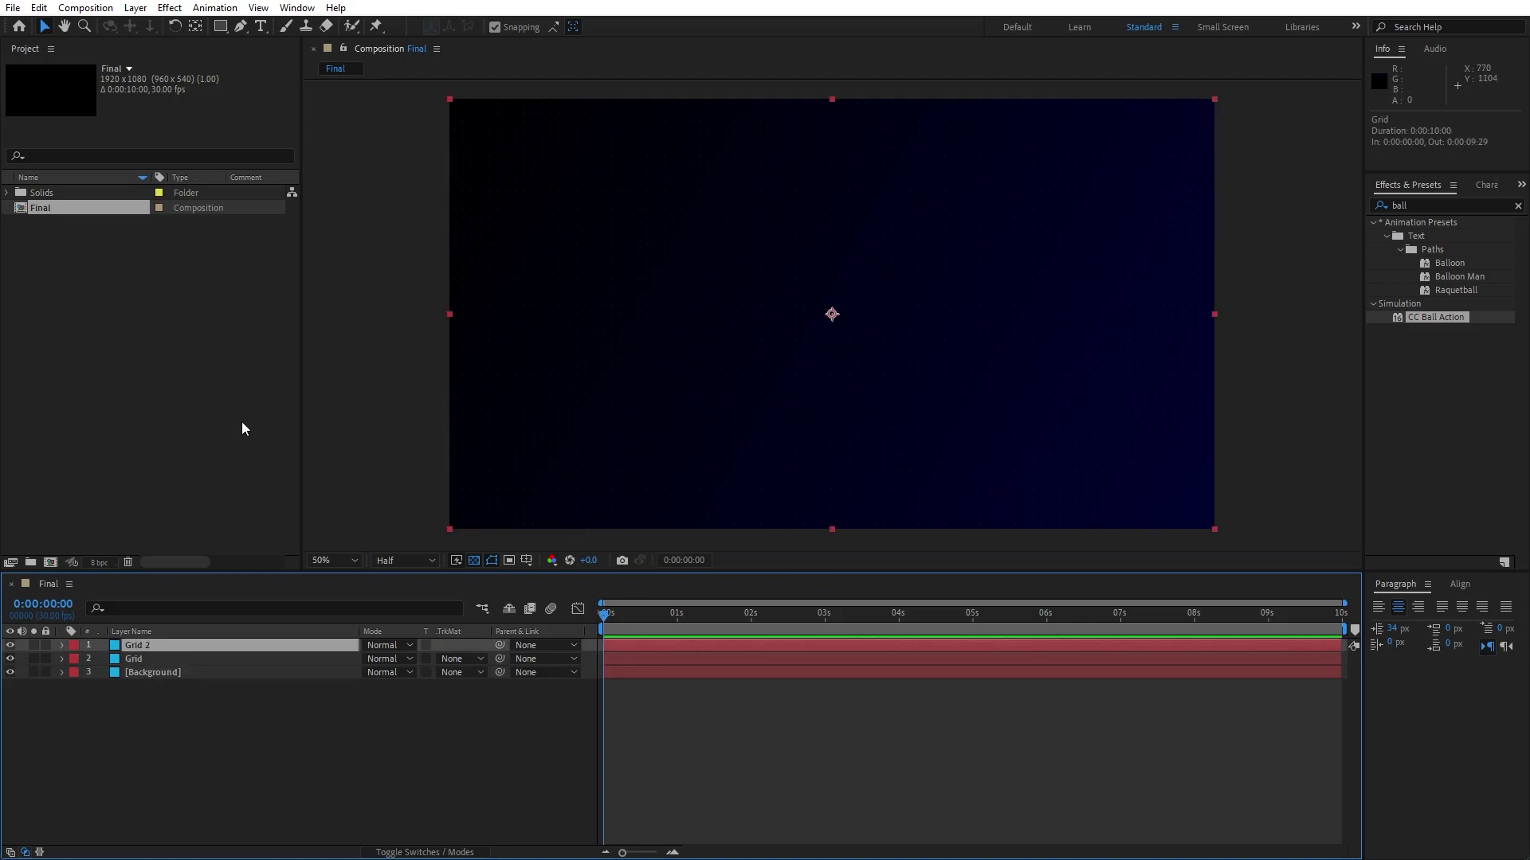
pyautogui.press('Return')
pyautogui.write('Star Burst')
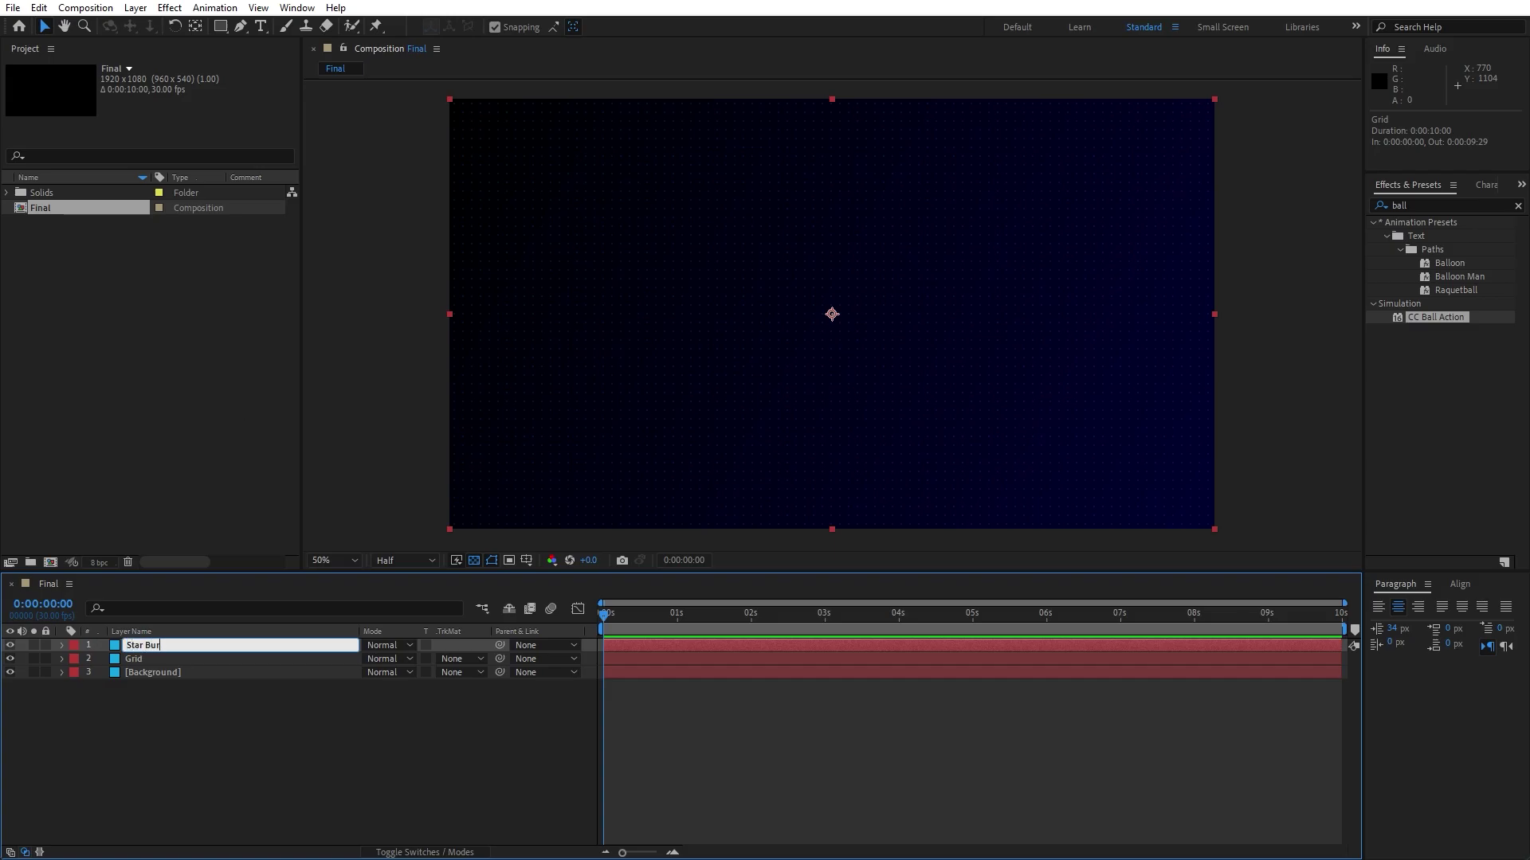
pyautogui.press('Return')
# - Set both gradient colors of the Star Burst layer to FFFFFF and remove its CC Ball Action effect
pyautogui.click(191, 647)
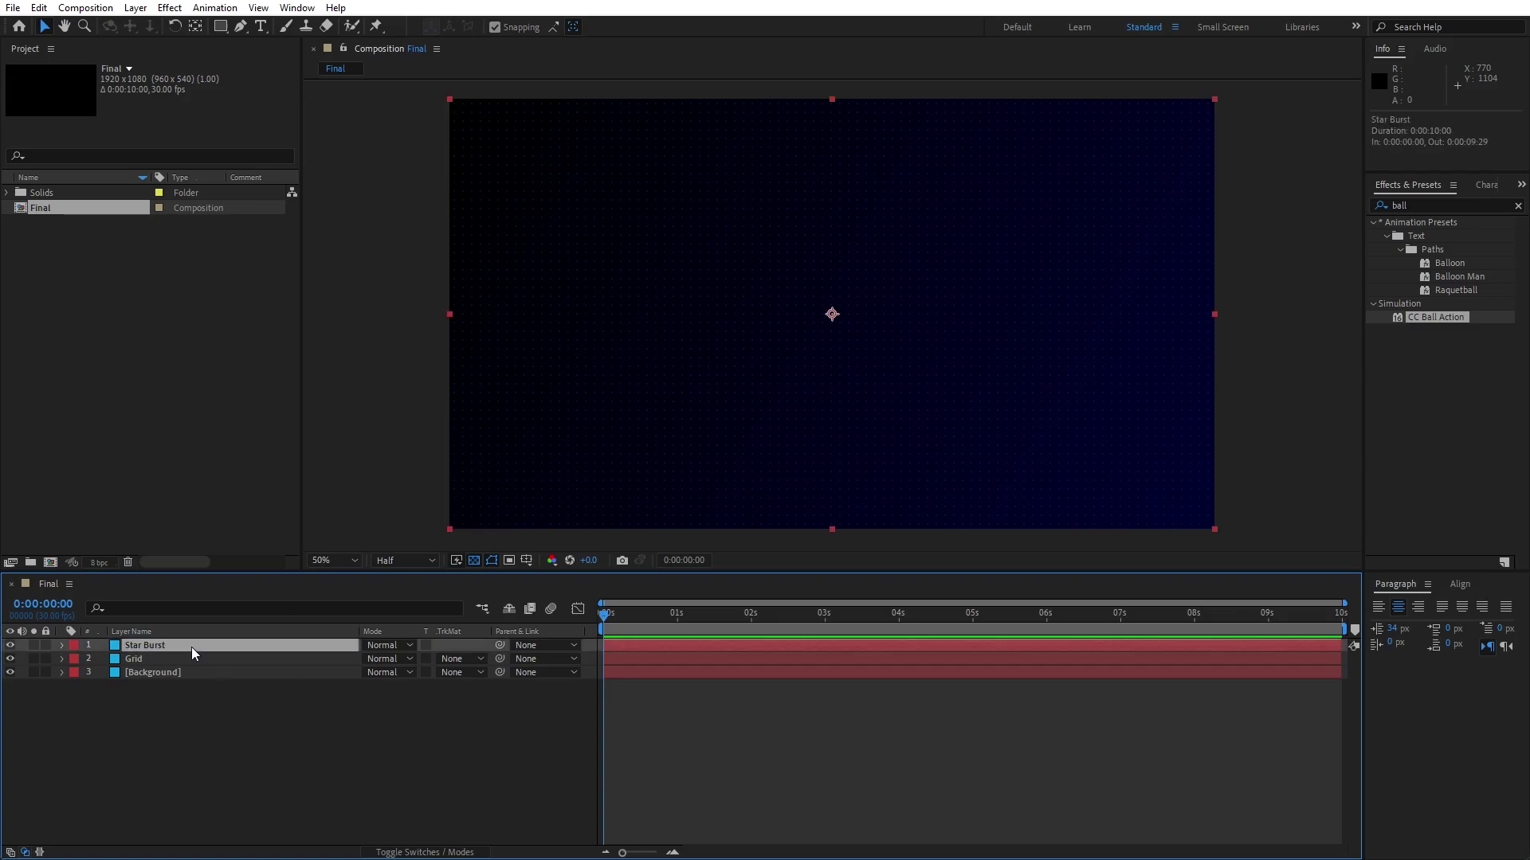
pyautogui.press('F3')
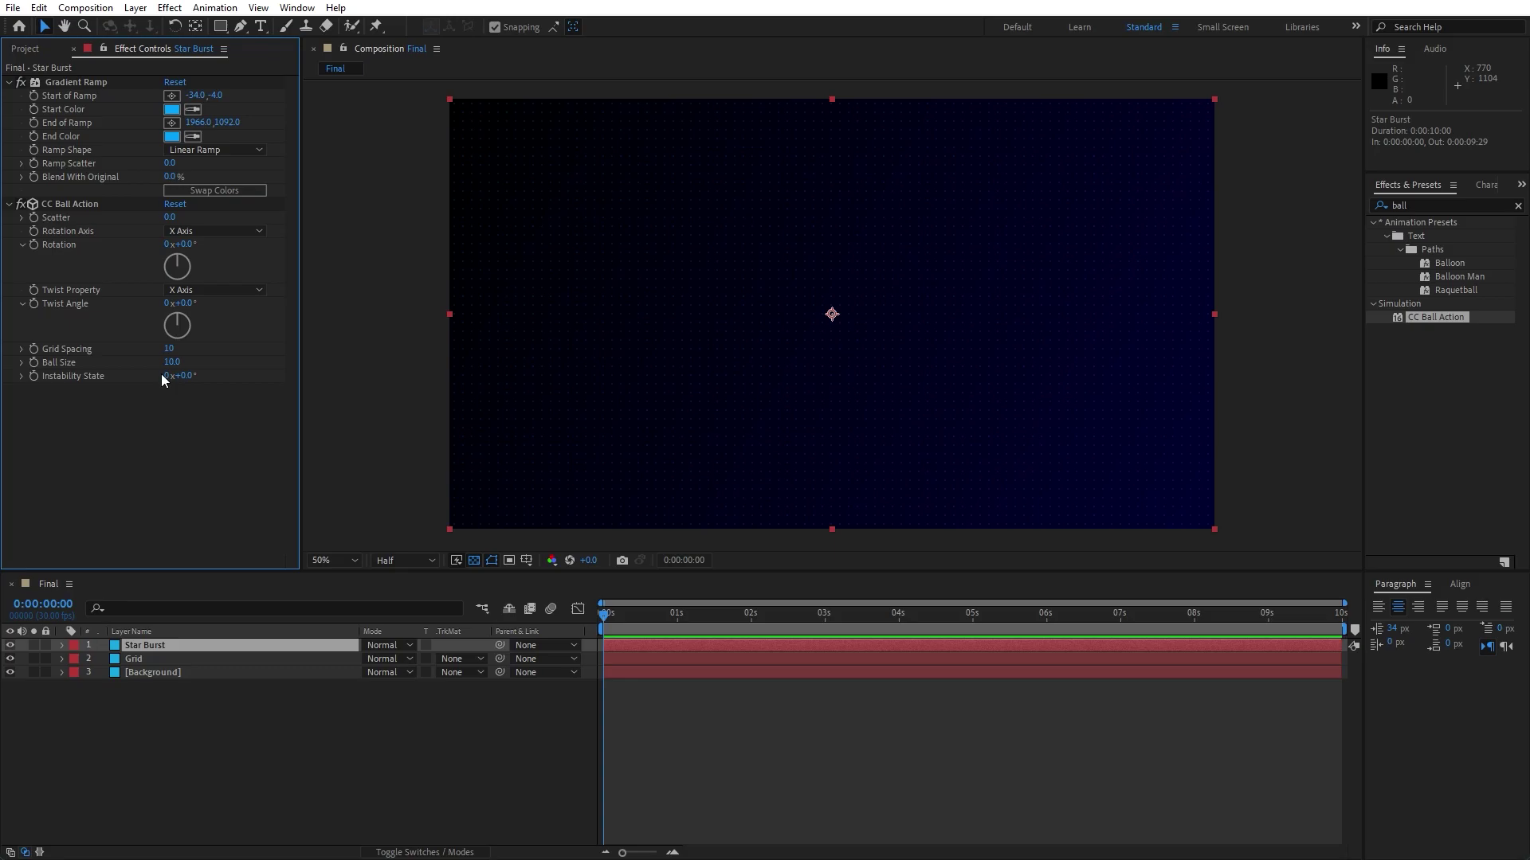
pyautogui.click(171, 109)
pyautogui.write('FFFFFF')
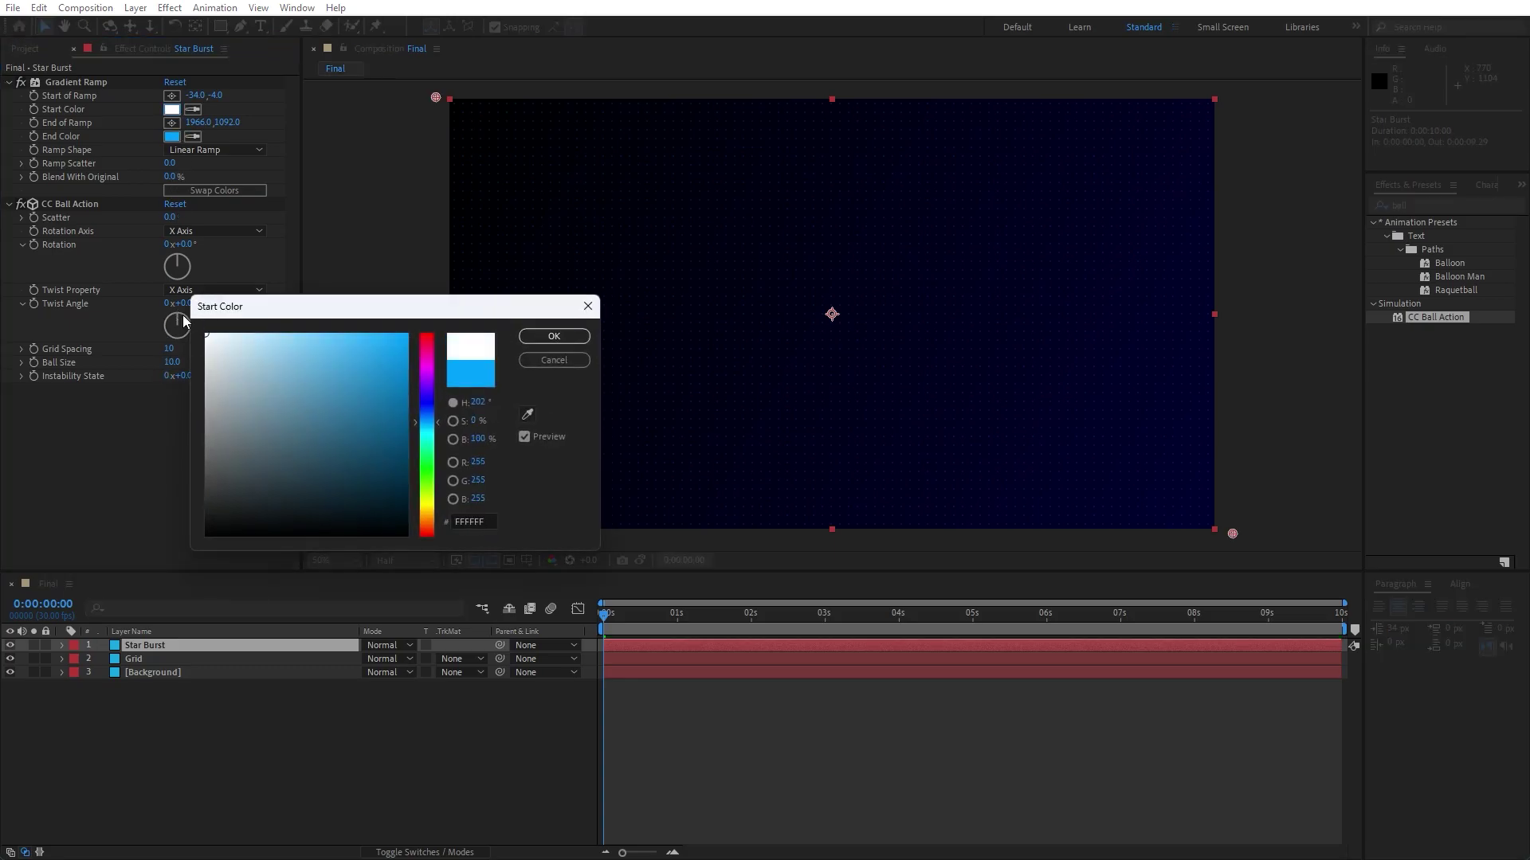
pyautogui.click(579, 334)
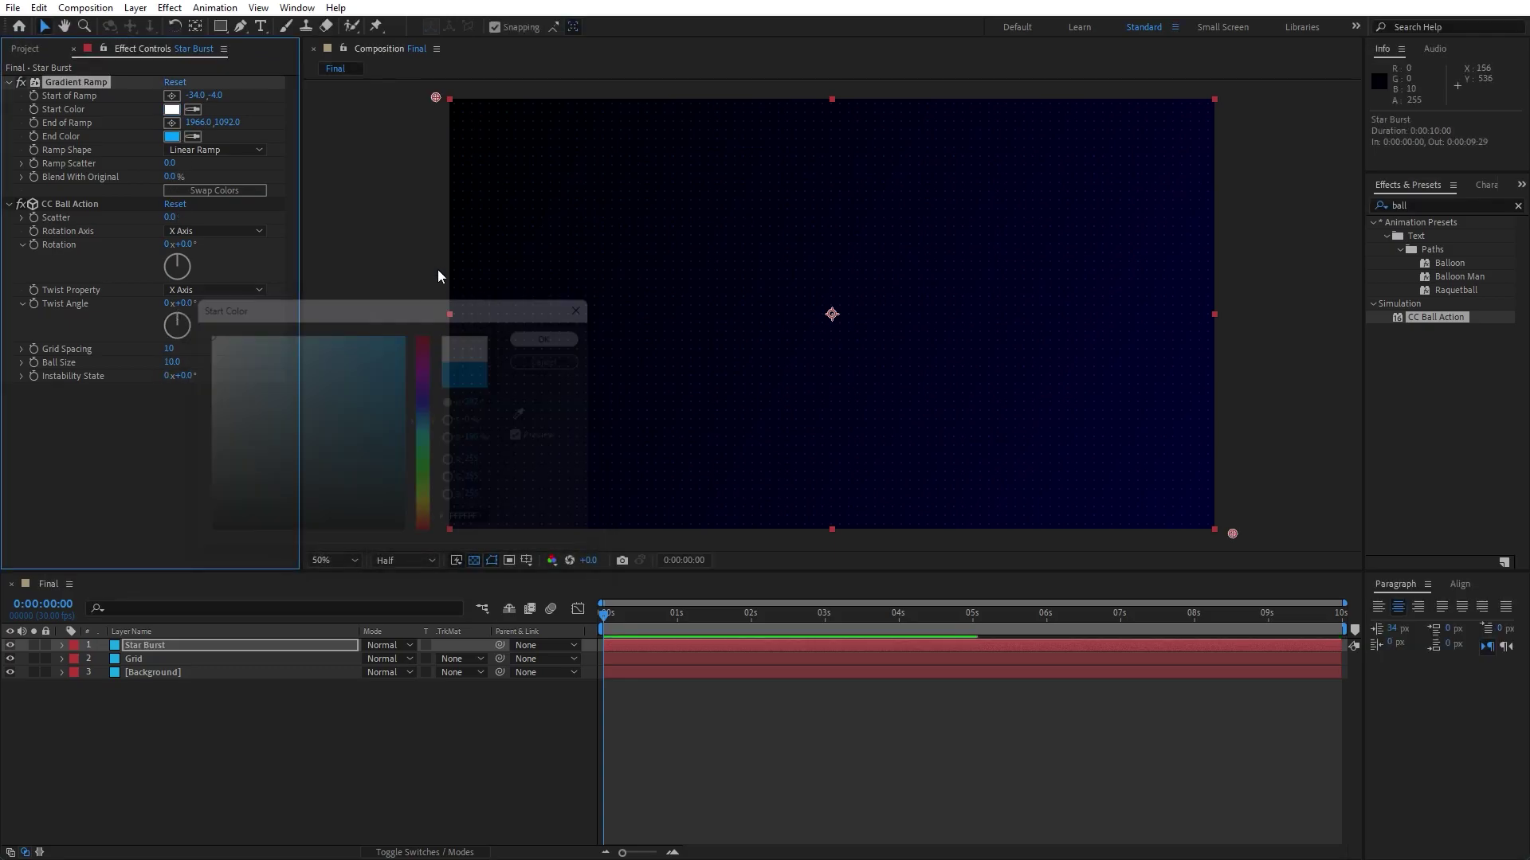
pyautogui.click(172, 136)
pyautogui.write('FFFFFF')
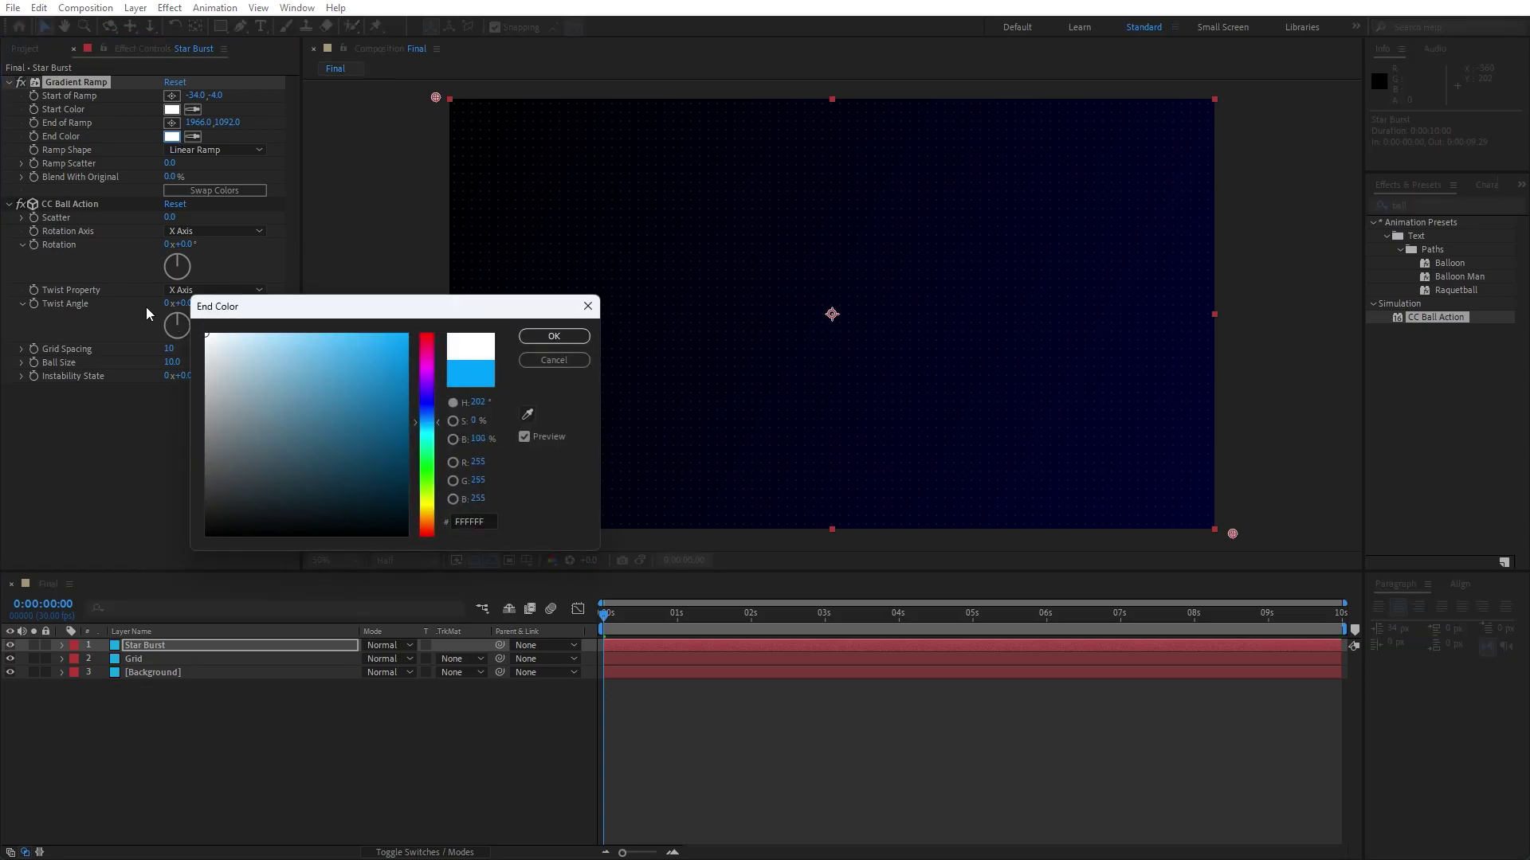
pyautogui.click(545, 336)
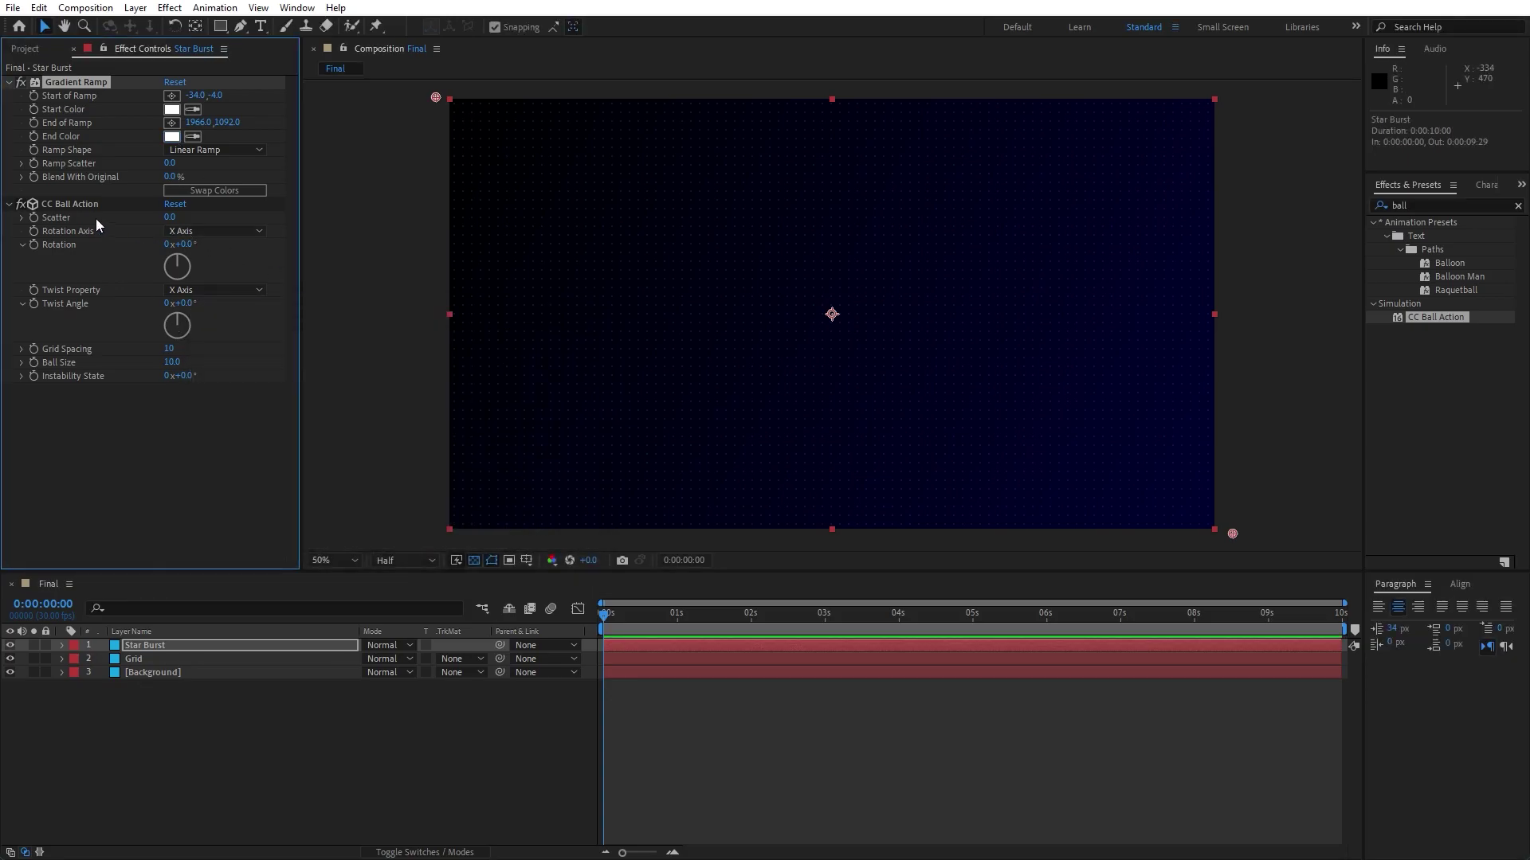
pyautogui.click(80, 204)
pyautogui.press('Delete')
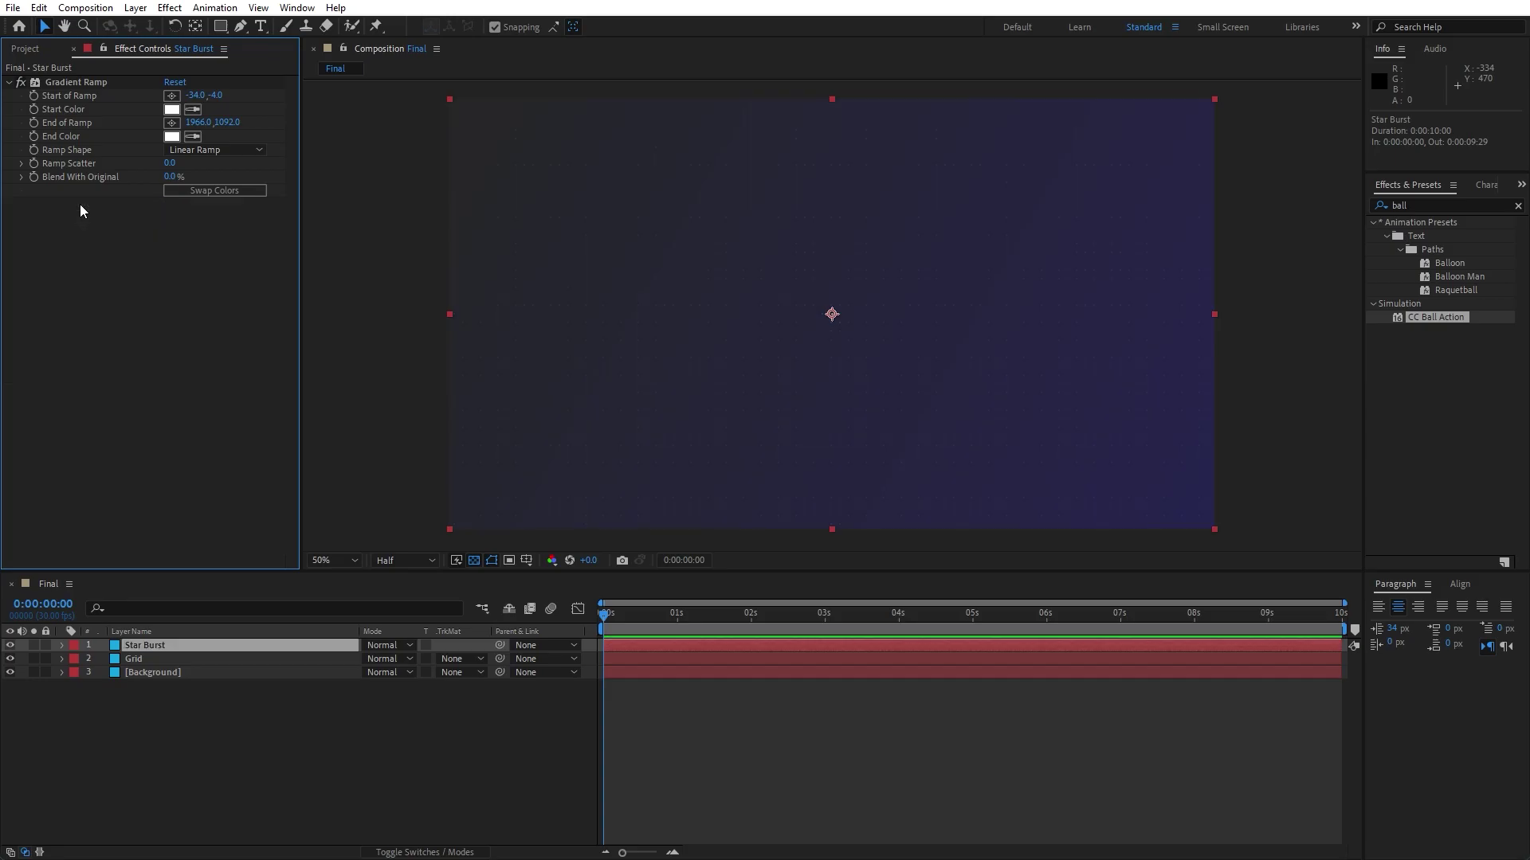
# - Find the CC Star Burst effect and apply it to the Star Burst layer
pyautogui.click(1438, 205)
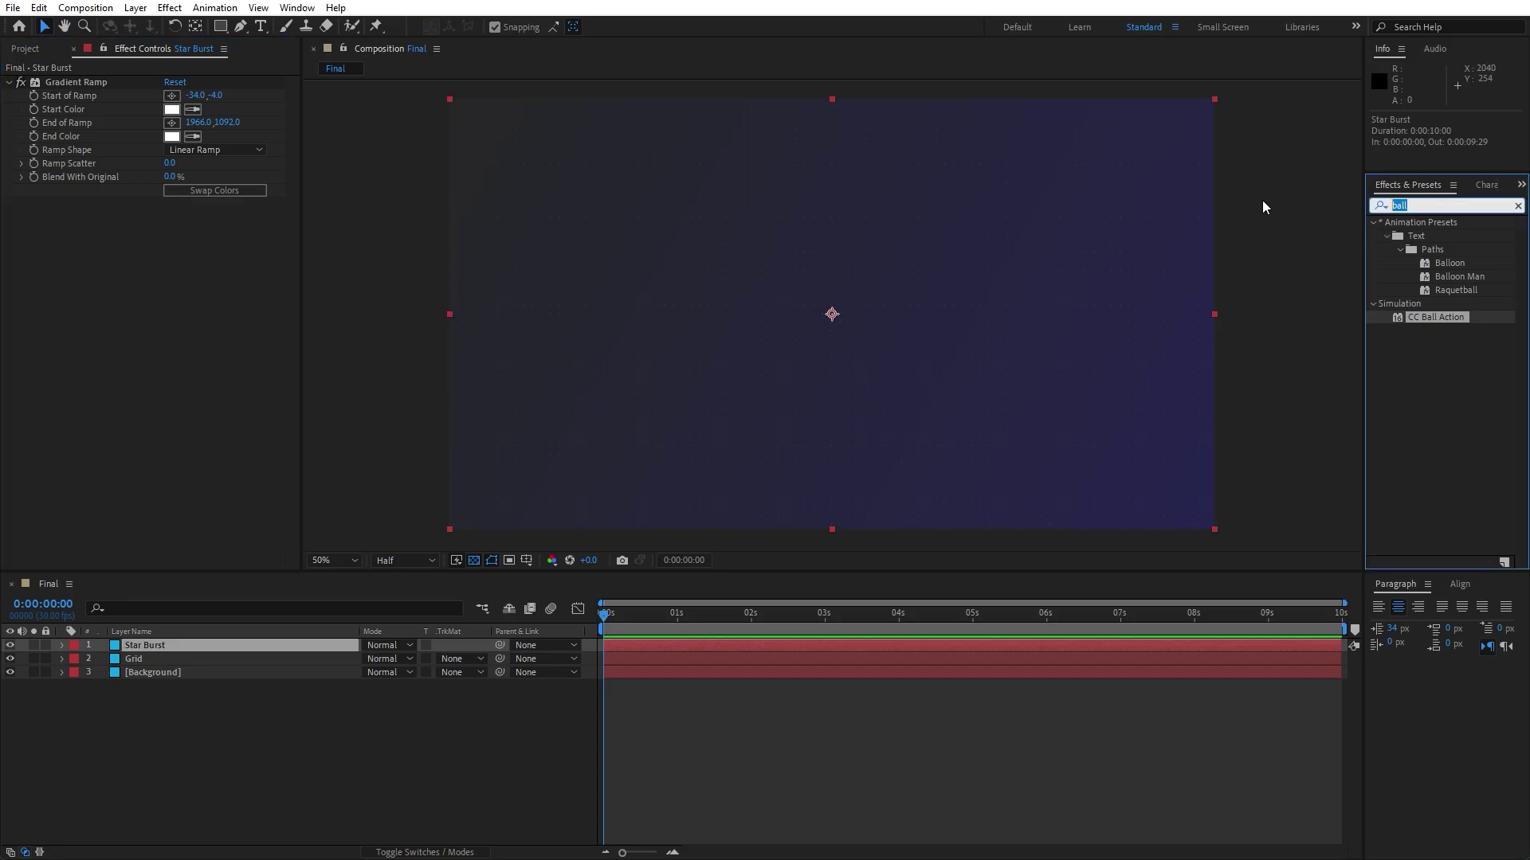
pyautogui.write('star bur')
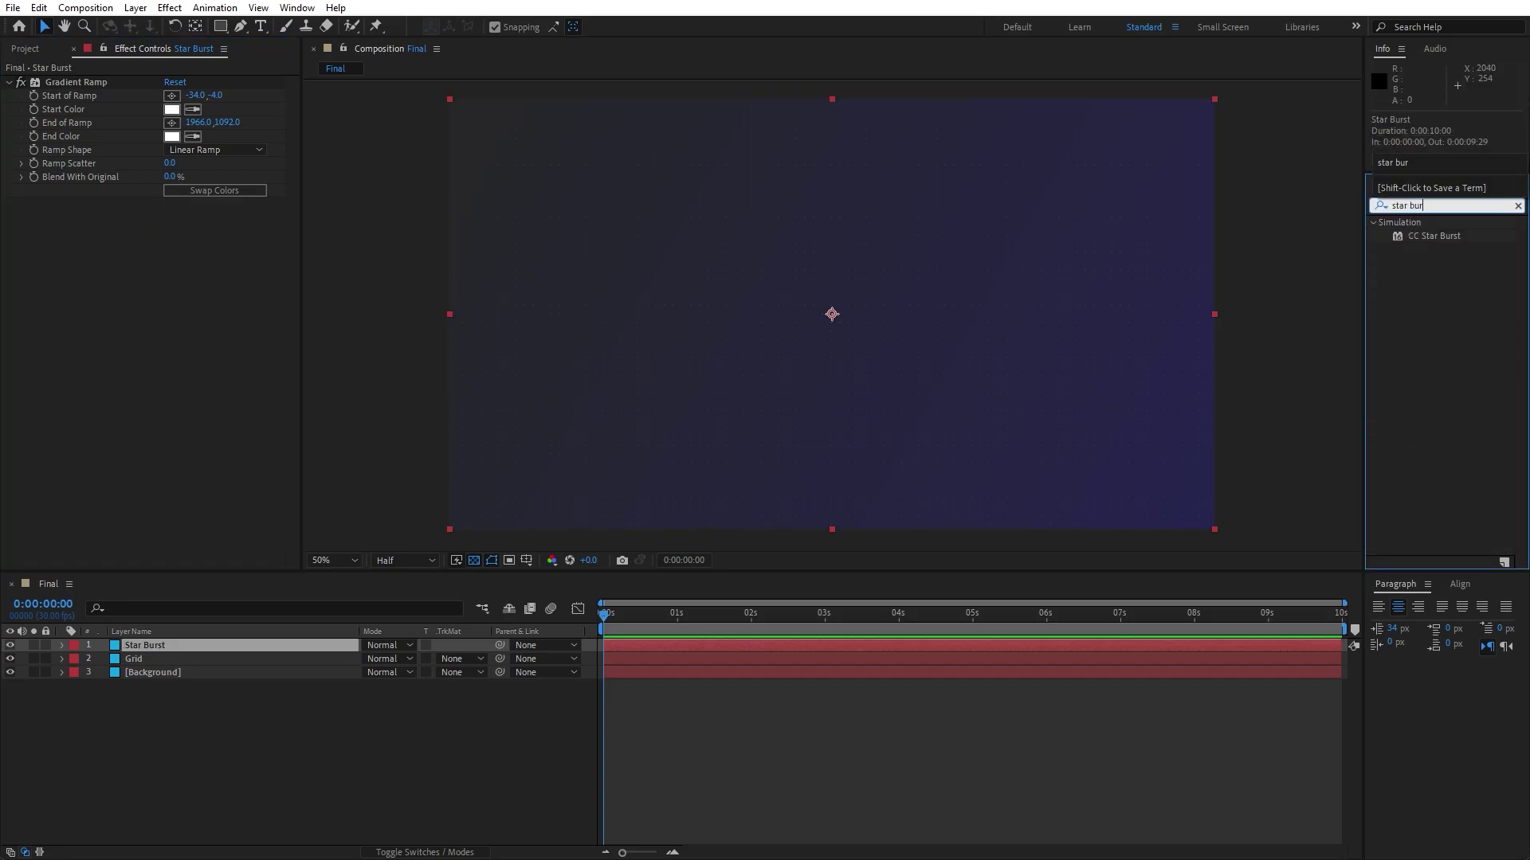
pyautogui.moveTo(1431, 235); pyautogui.dragTo(228, 639)
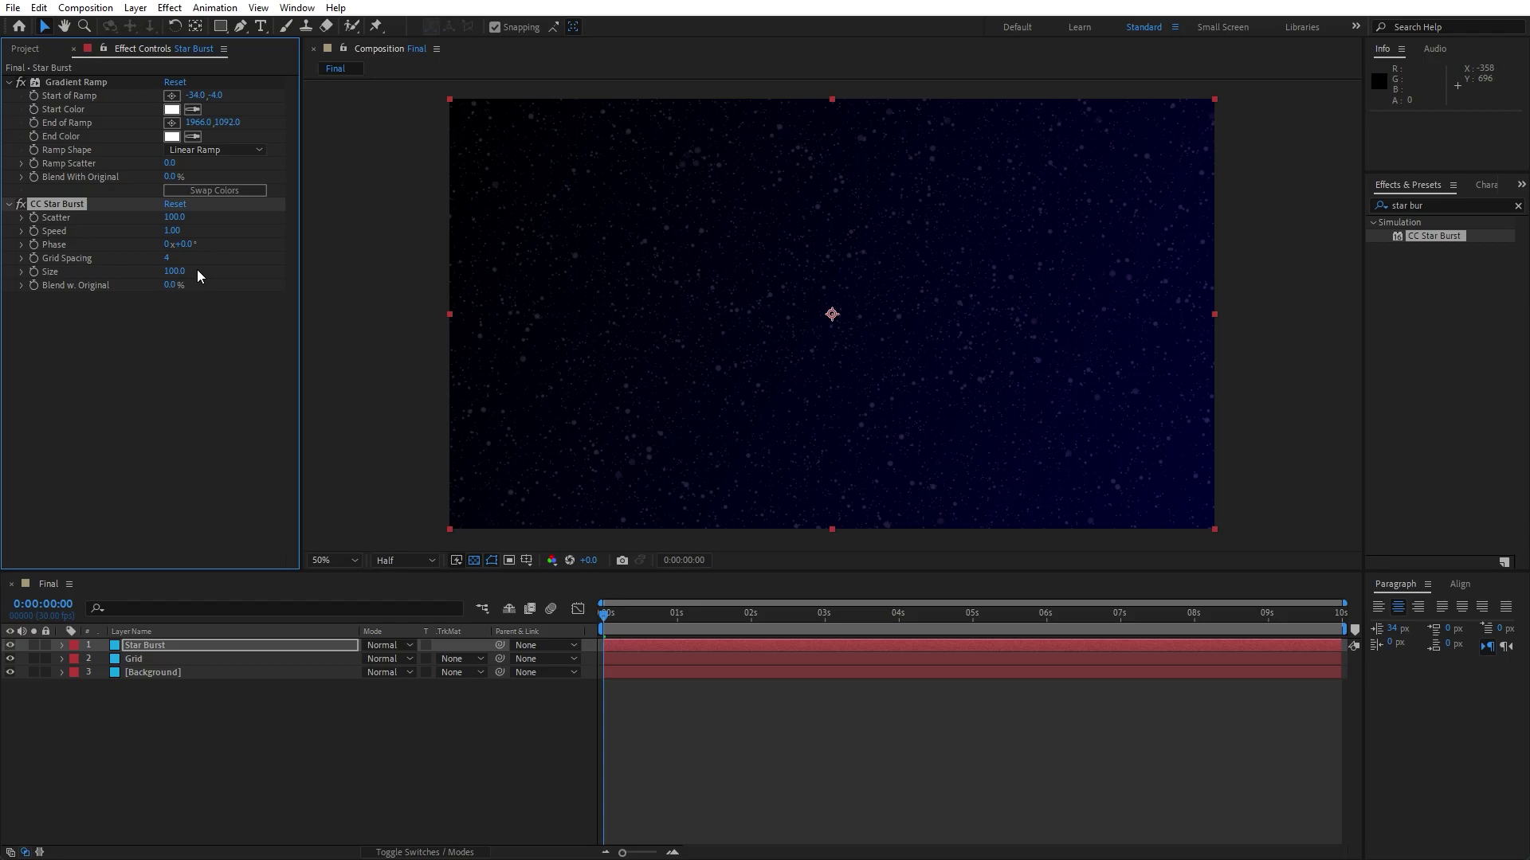
# - Set the CC Star Burst scatter to 500 and the speed to -0.15
pyautogui.write('500')
pyautogui.click(171, 230)
pyautogui.write('-0.15')
pyautogui.click(132, 522)
# - Set the Star Burst layer's opacity to 40% and preview the drifting stars
pyautogui.click(161, 644)
pyautogui.press('t')
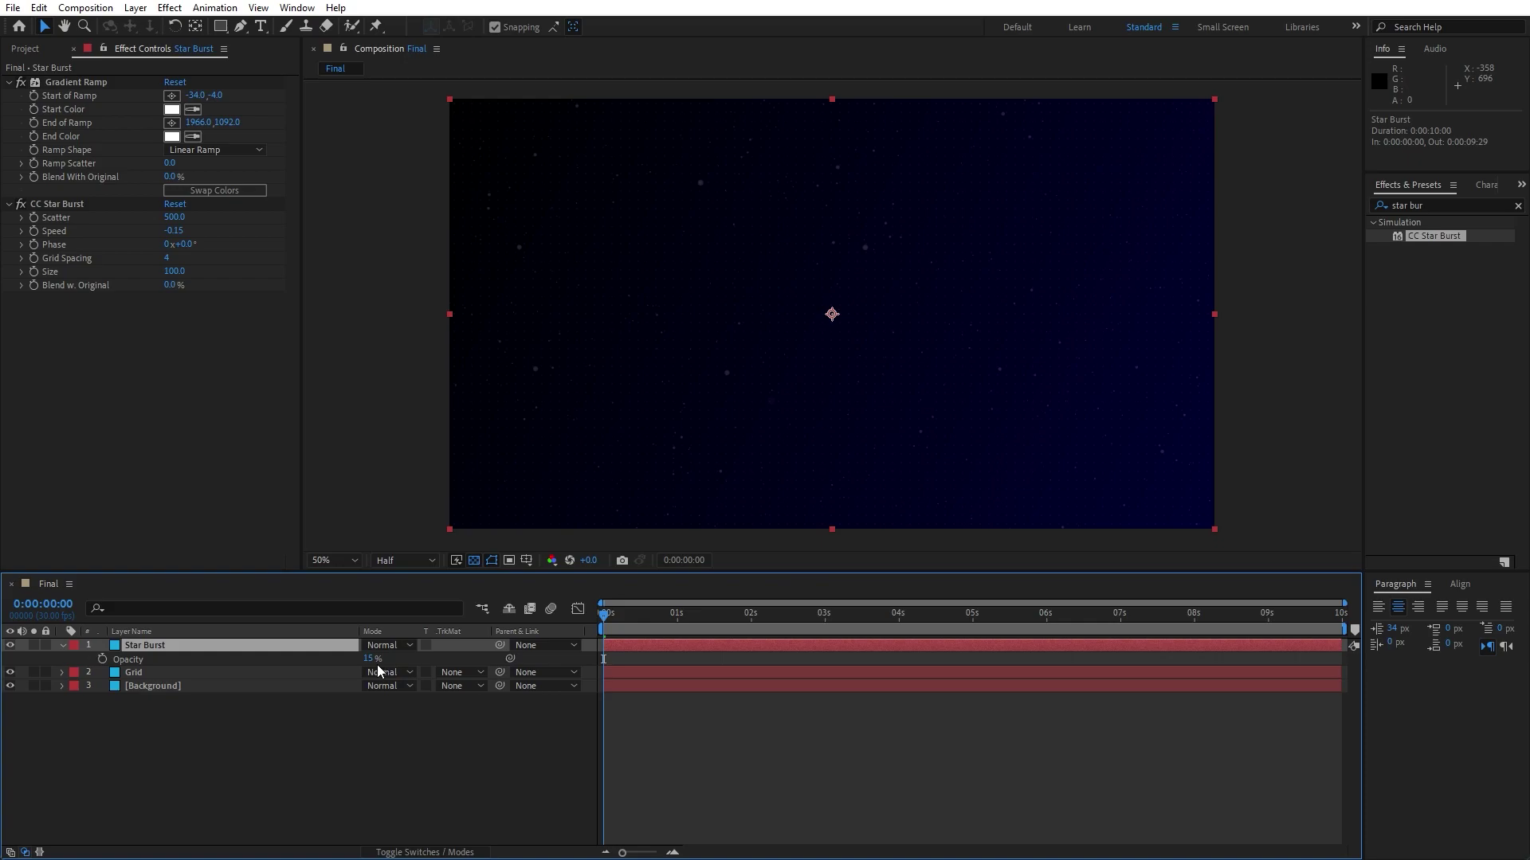
pyautogui.moveTo(369, 659); pyautogui.dragTo(392, 661)
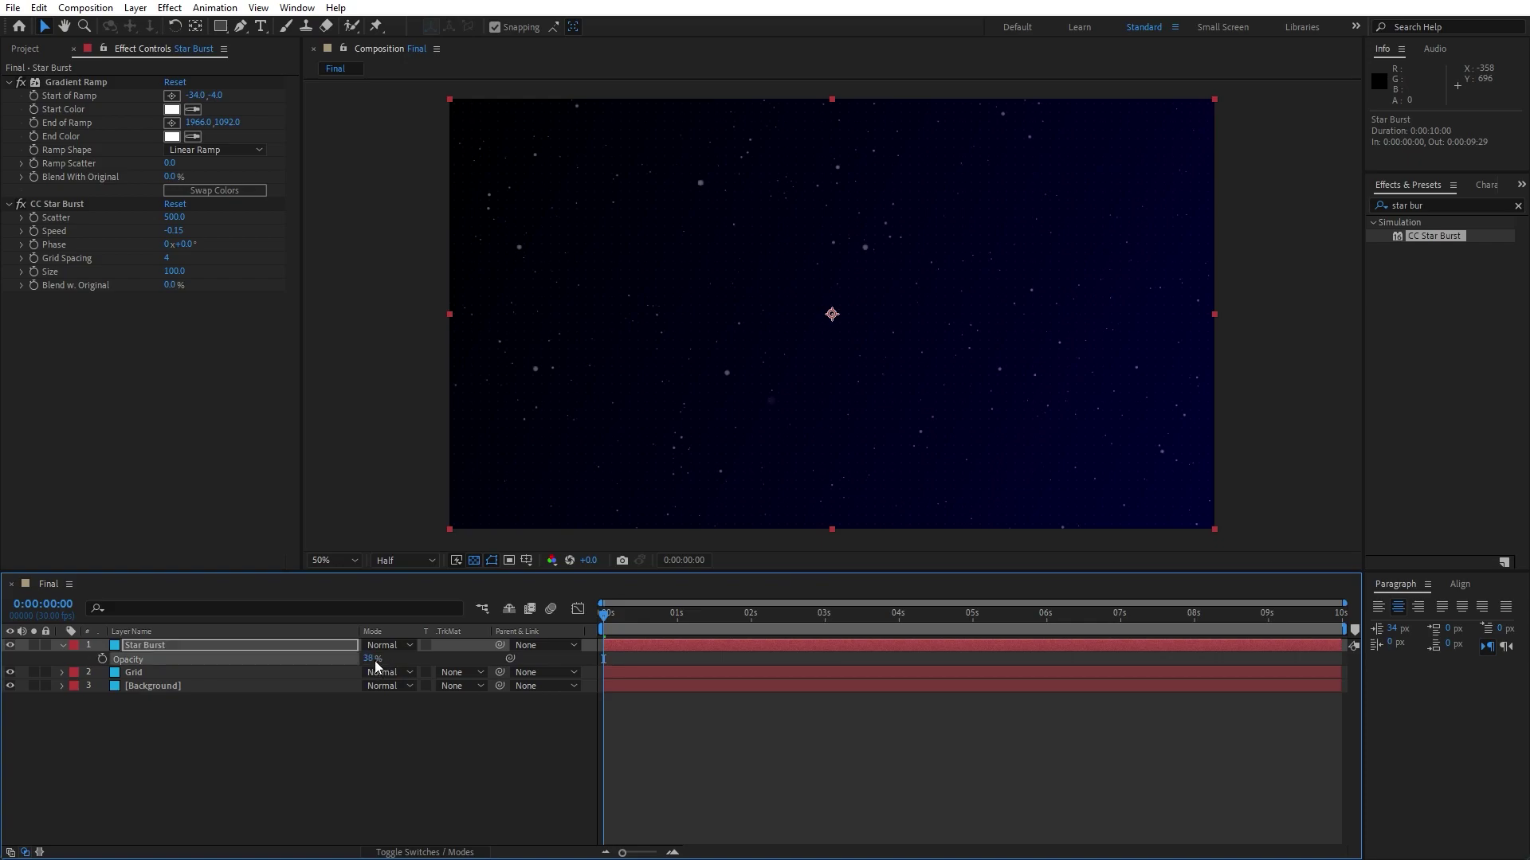
pyautogui.click(363, 744)
pyautogui.click(650, 618)
pyautogui.press('space')
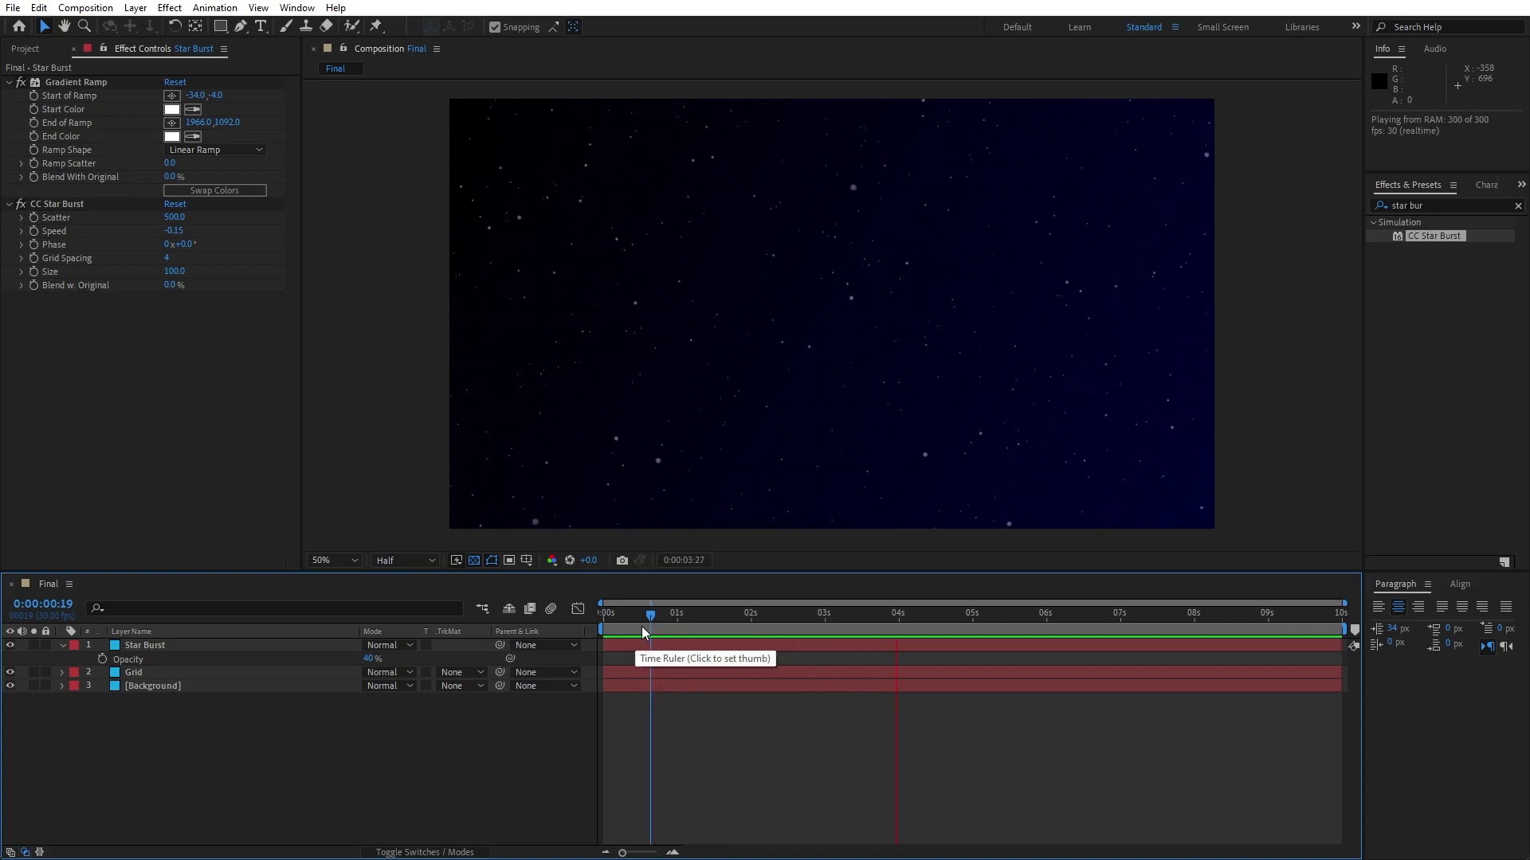
pyautogui.moveTo(813, 619); pyautogui.dragTo(824, 619)
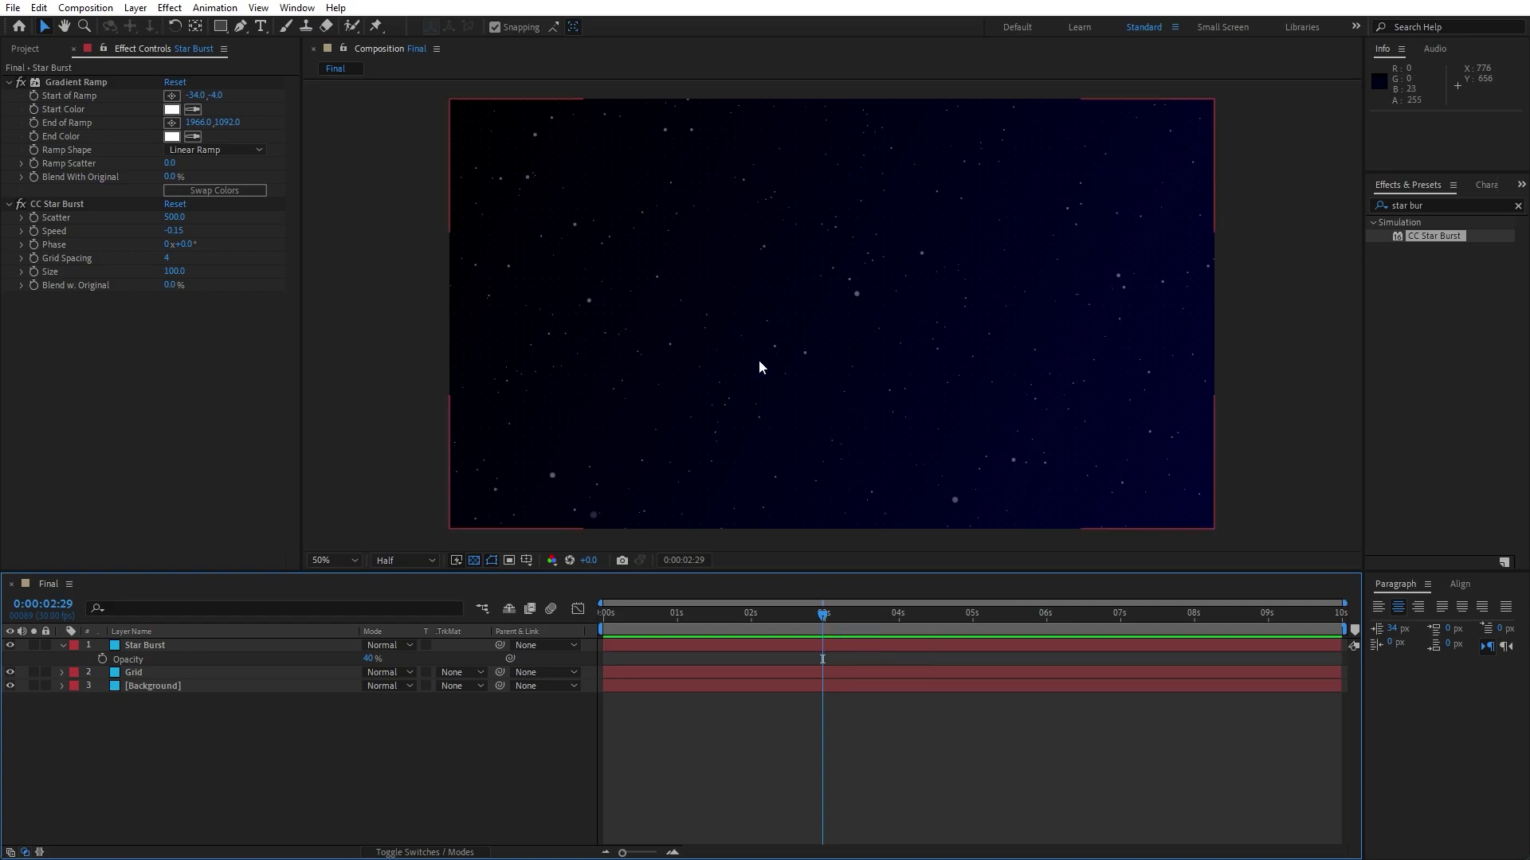
# - Add a text layer reading NEON GLOW near the middle of the composition
pyautogui.click(260, 26)
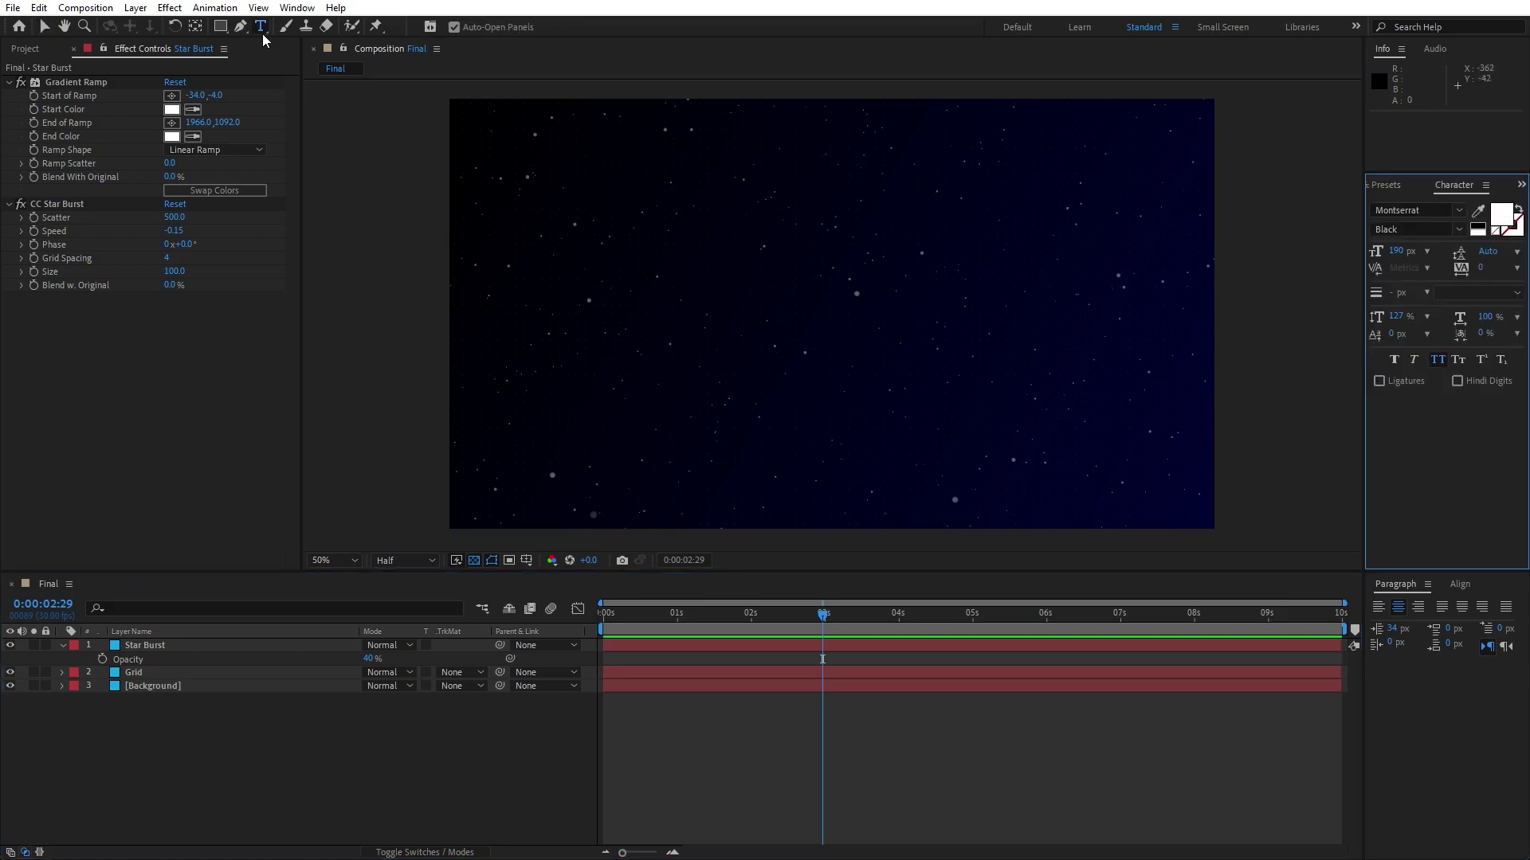
pyautogui.click(746, 359)
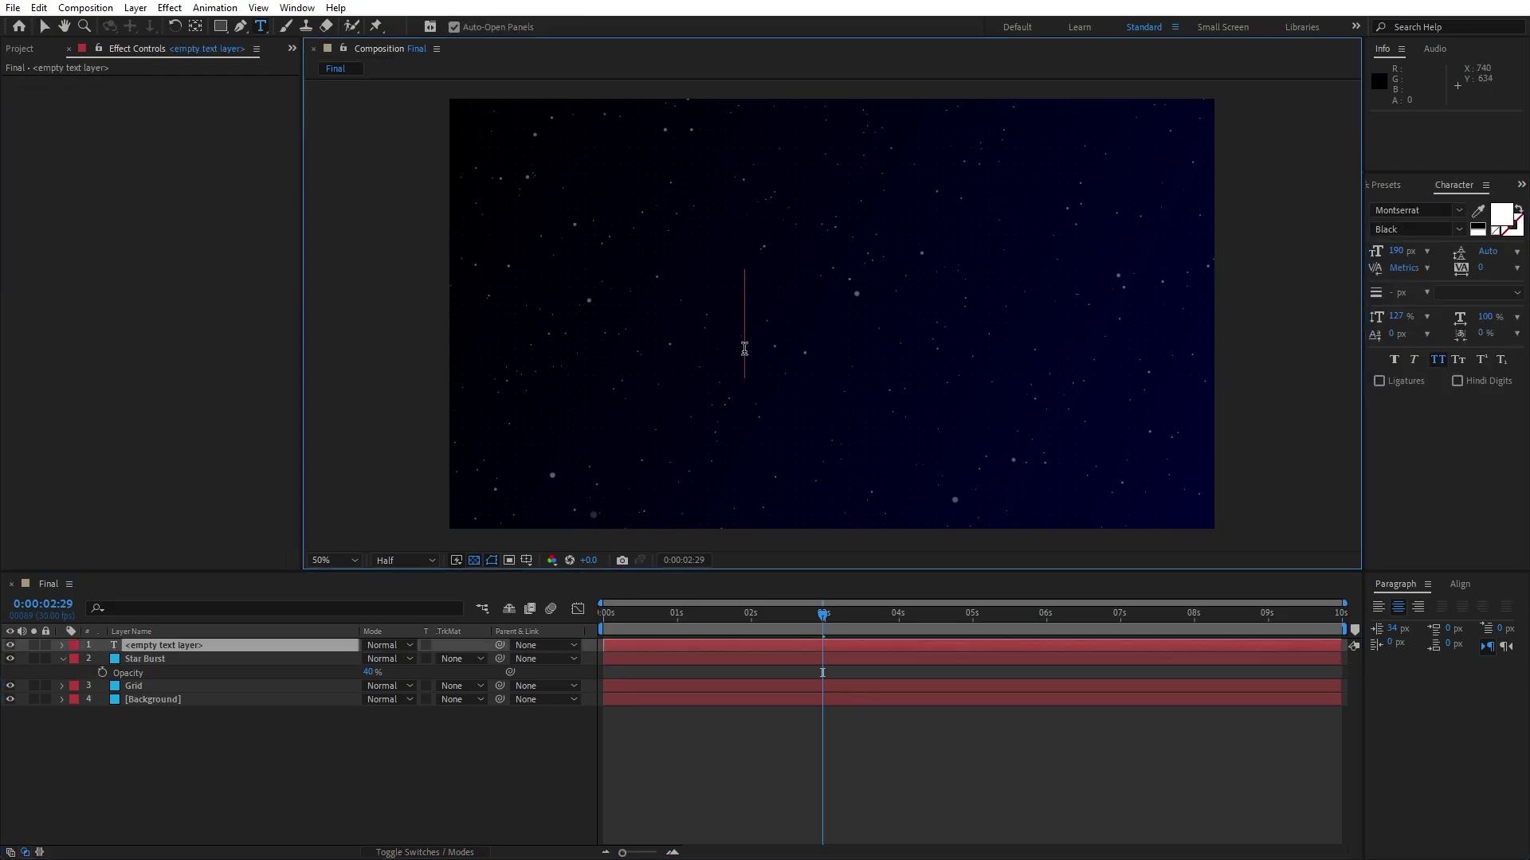
pyautogui.write('NEO')
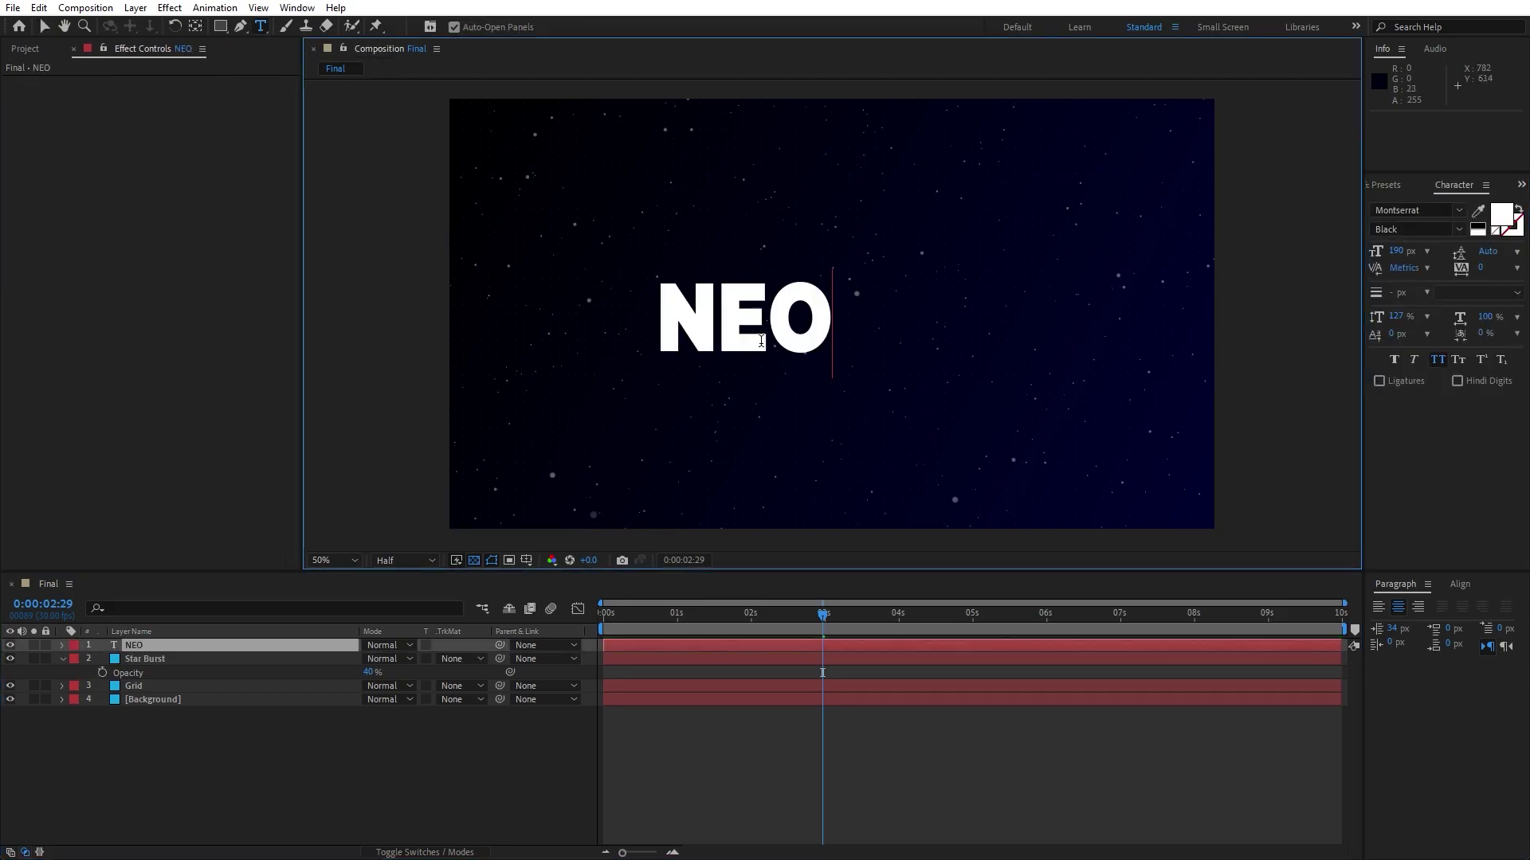
pyautogui.write('N GLOW')
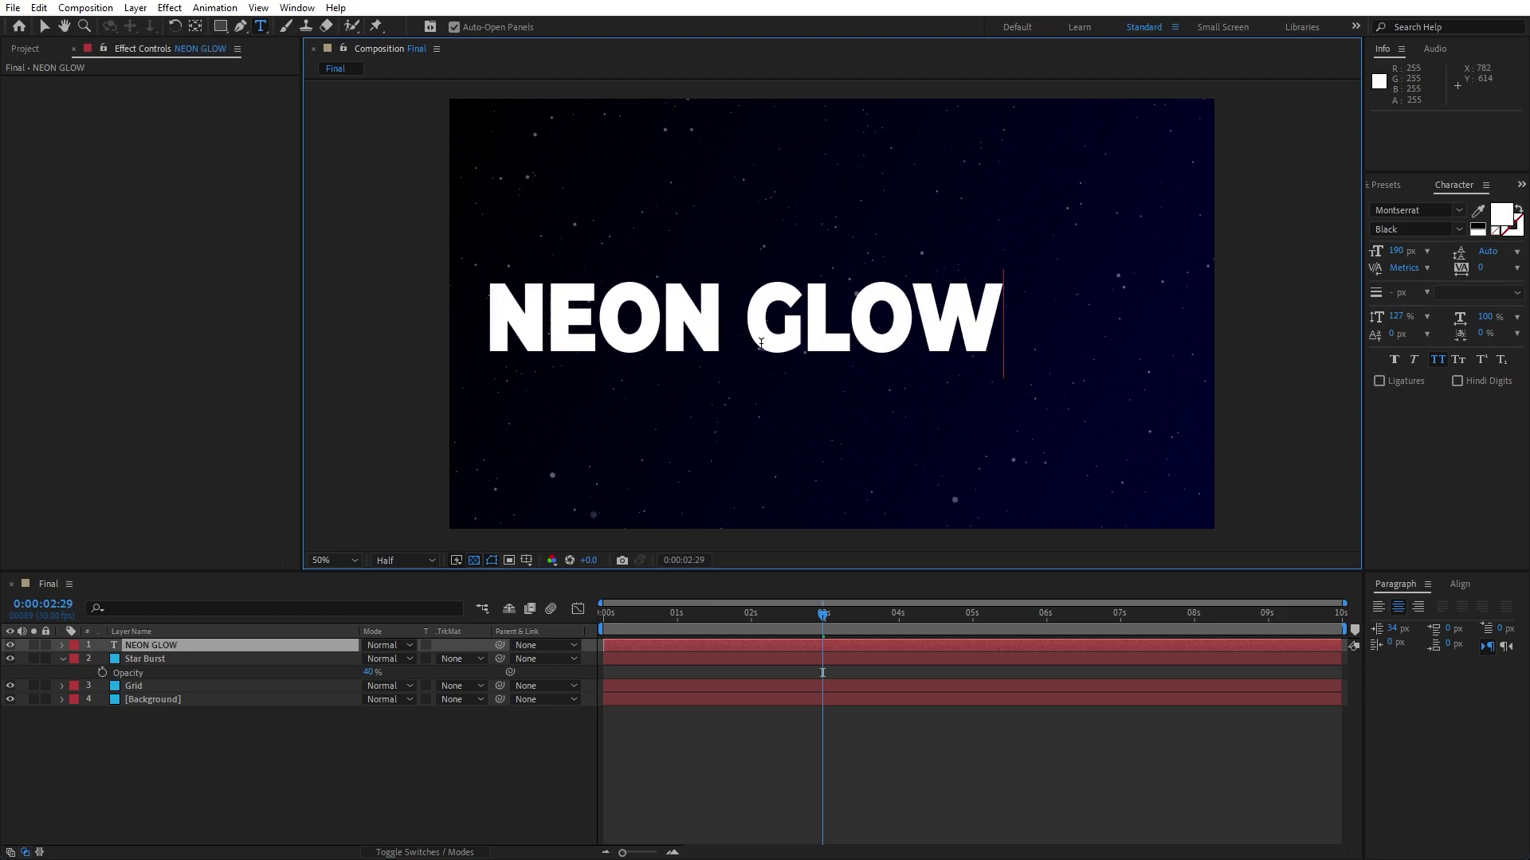
pyautogui.click(180, 679)
# - Center the NEON GLOW text horizontally and vertically in the composition
pyautogui.click(152, 645)
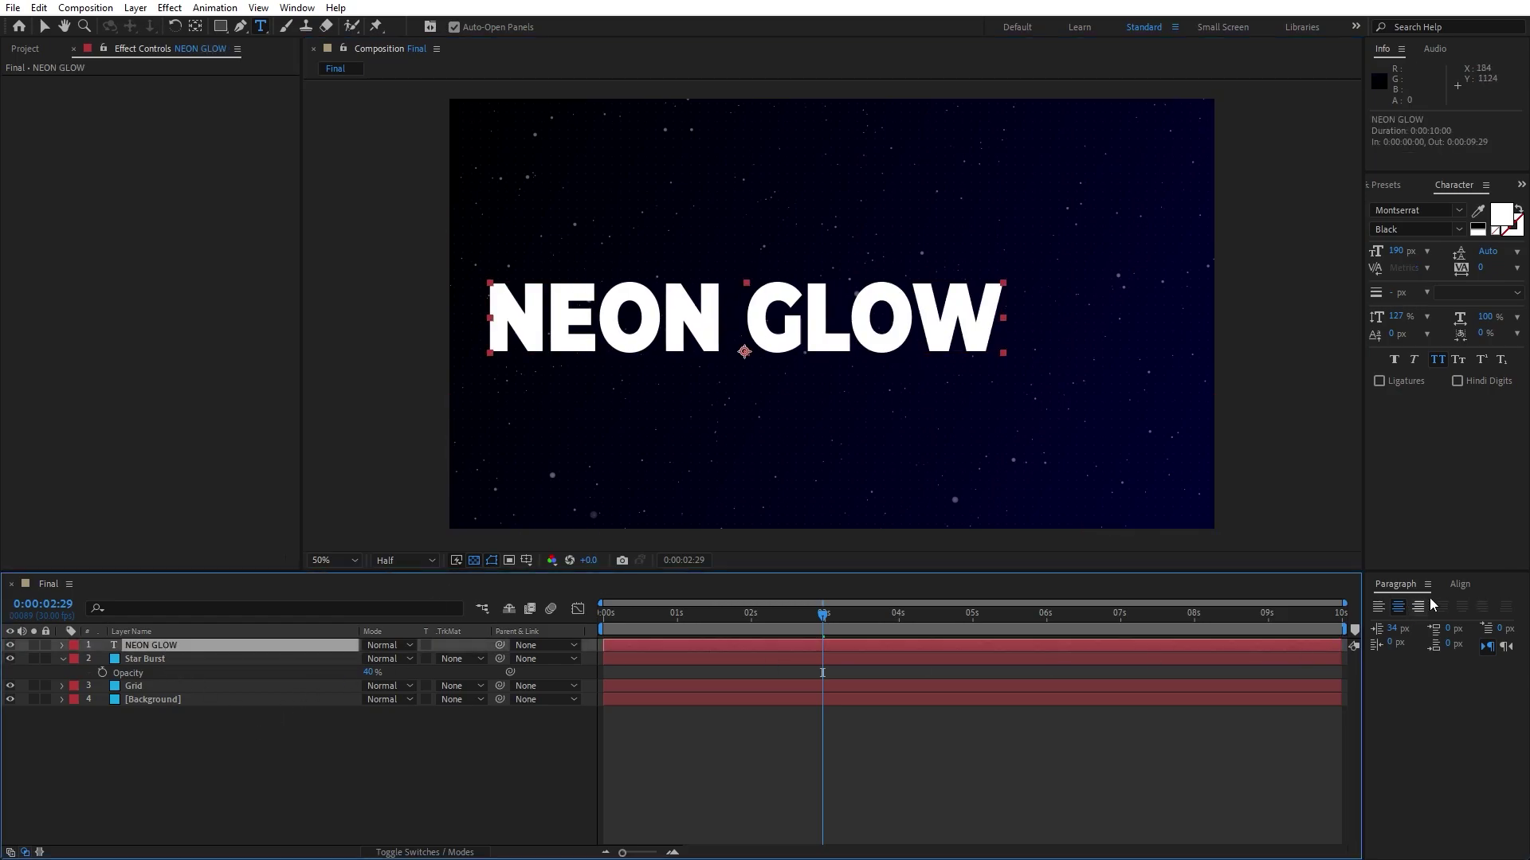
pyautogui.click(1460, 584)
pyautogui.click(1405, 627)
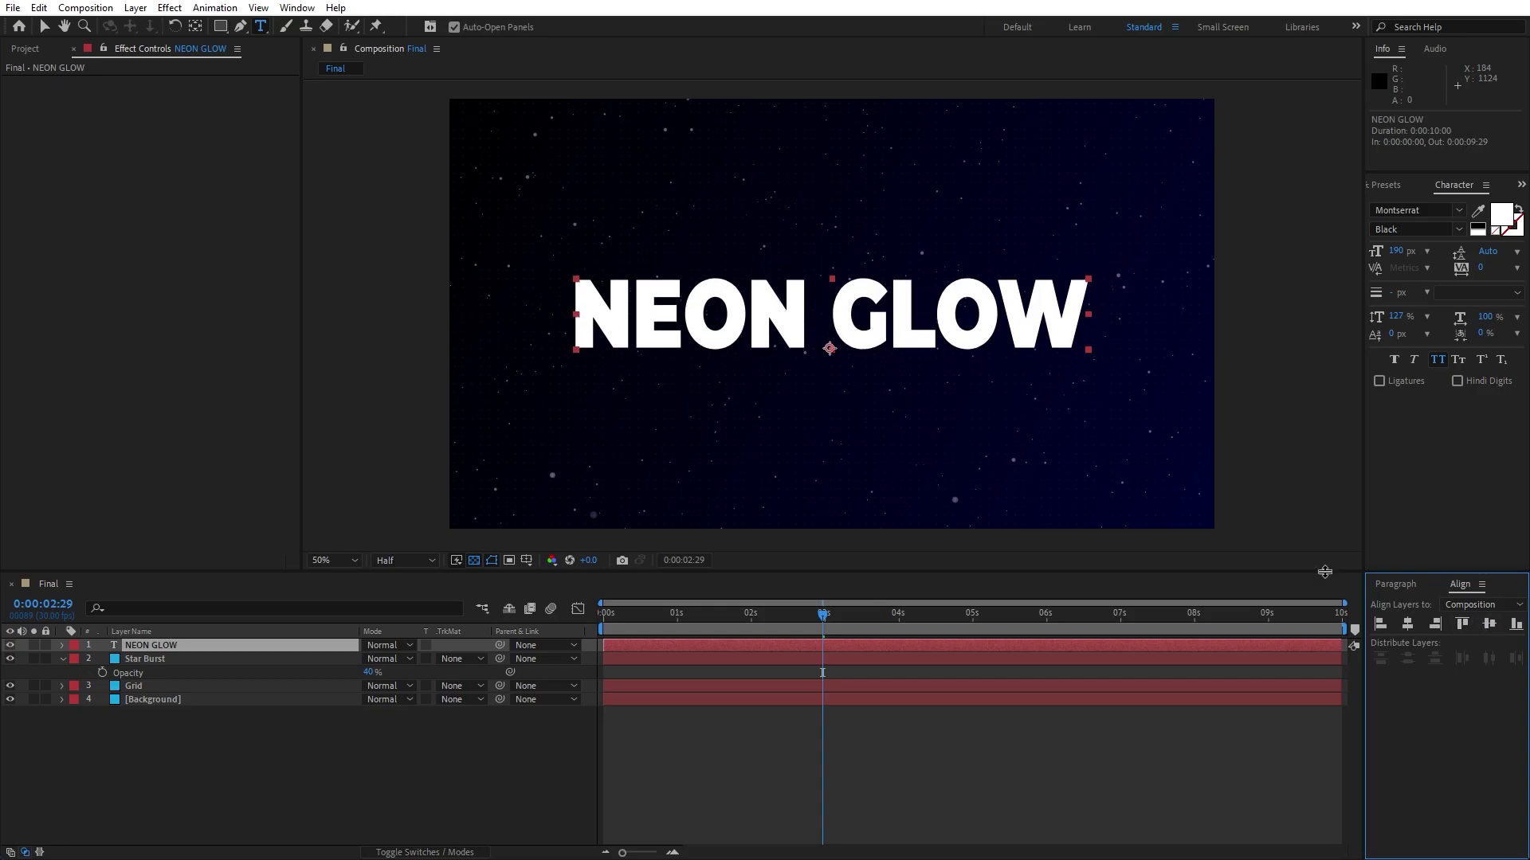
pyautogui.click(296, 10)
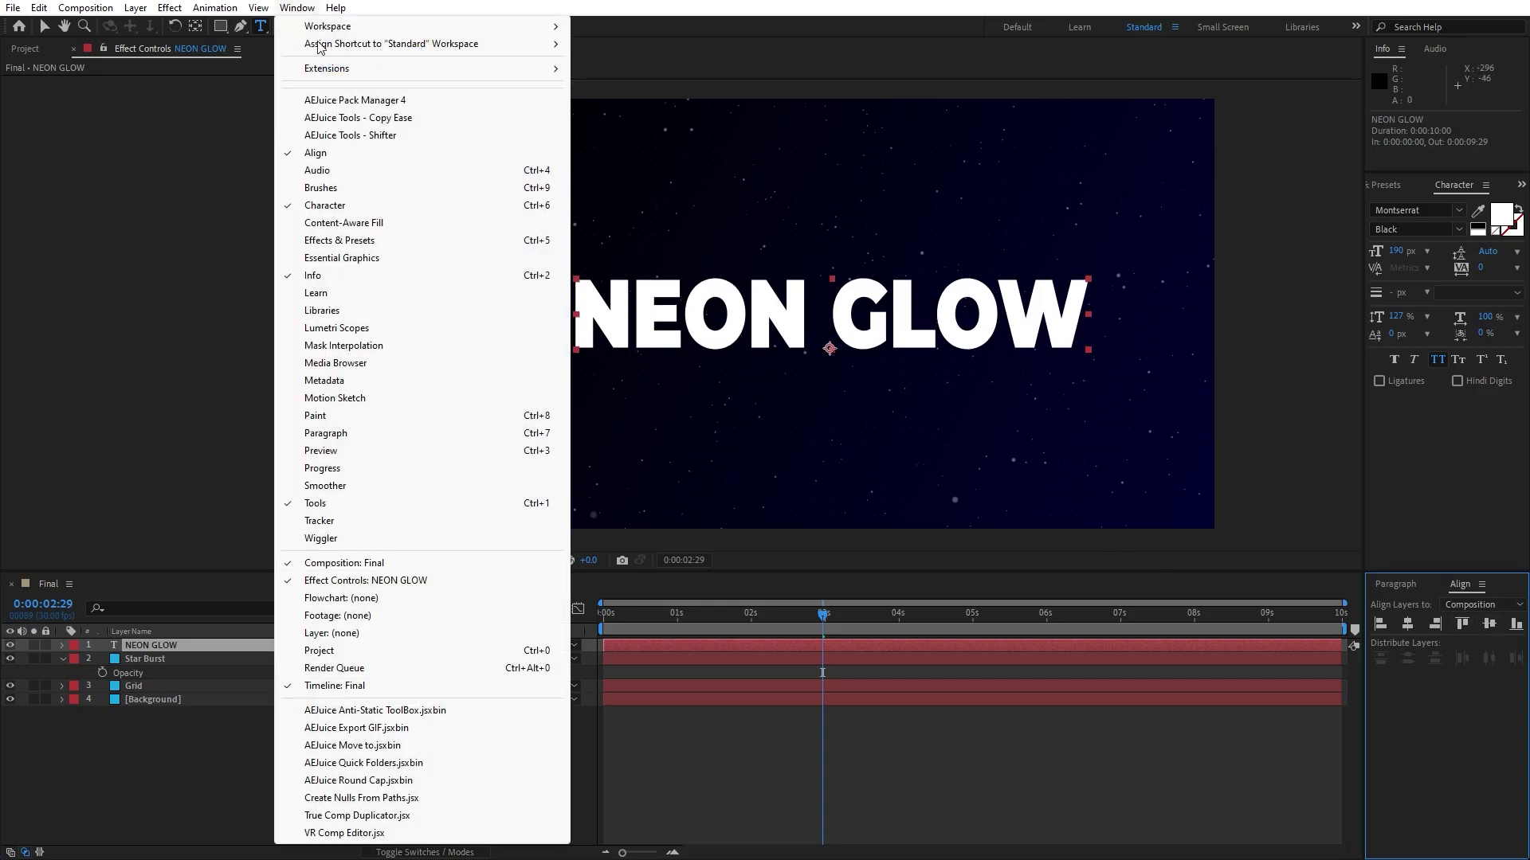
pyautogui.click(157, 709)
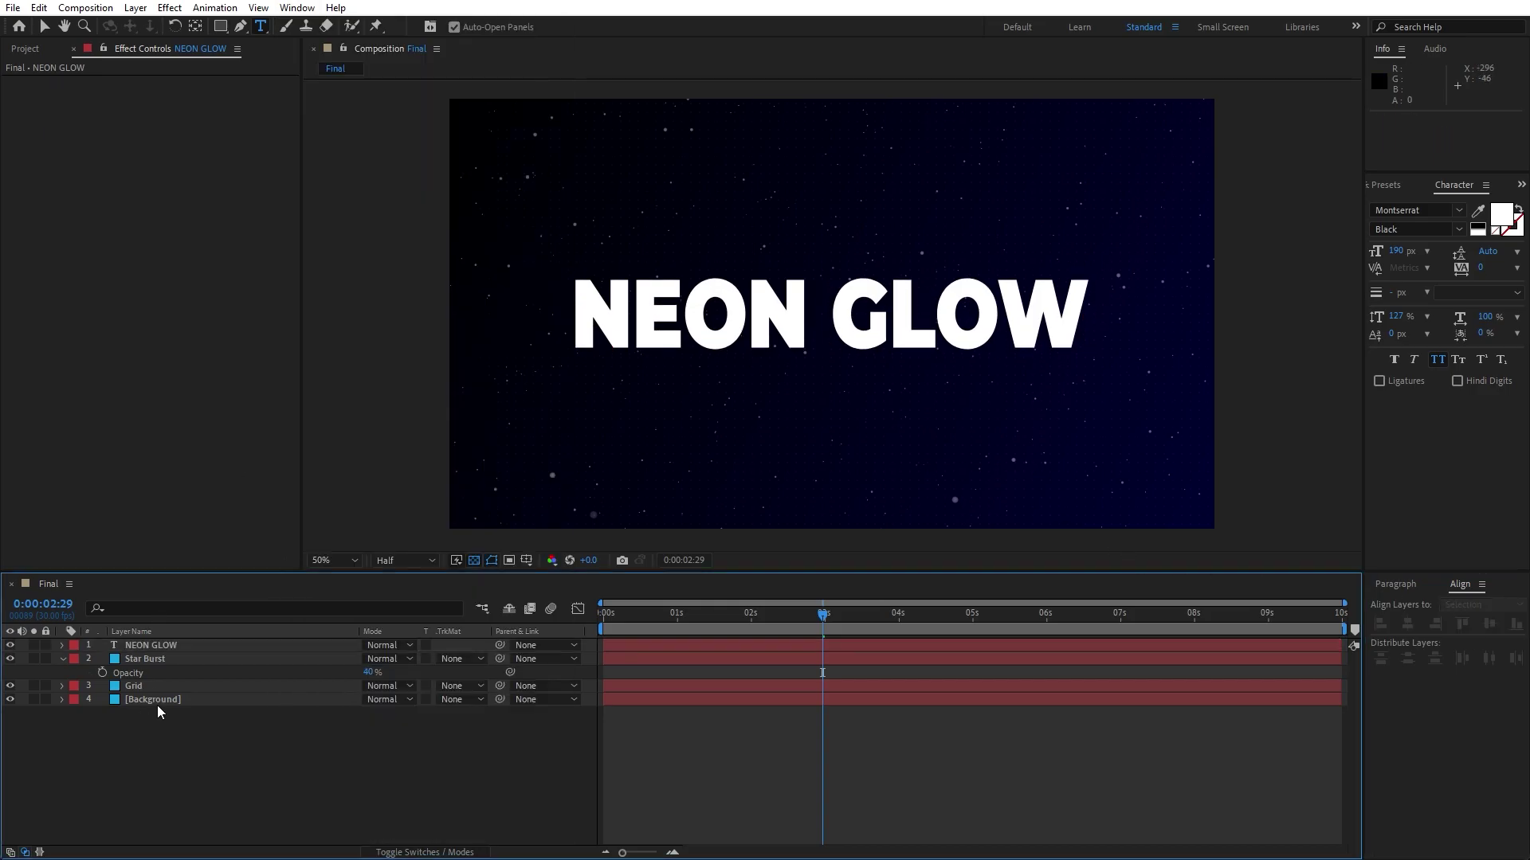
# - Swap the fill and stroke of the NEON GLOW text to make it a white outline without fill
pyautogui.click(156, 647)
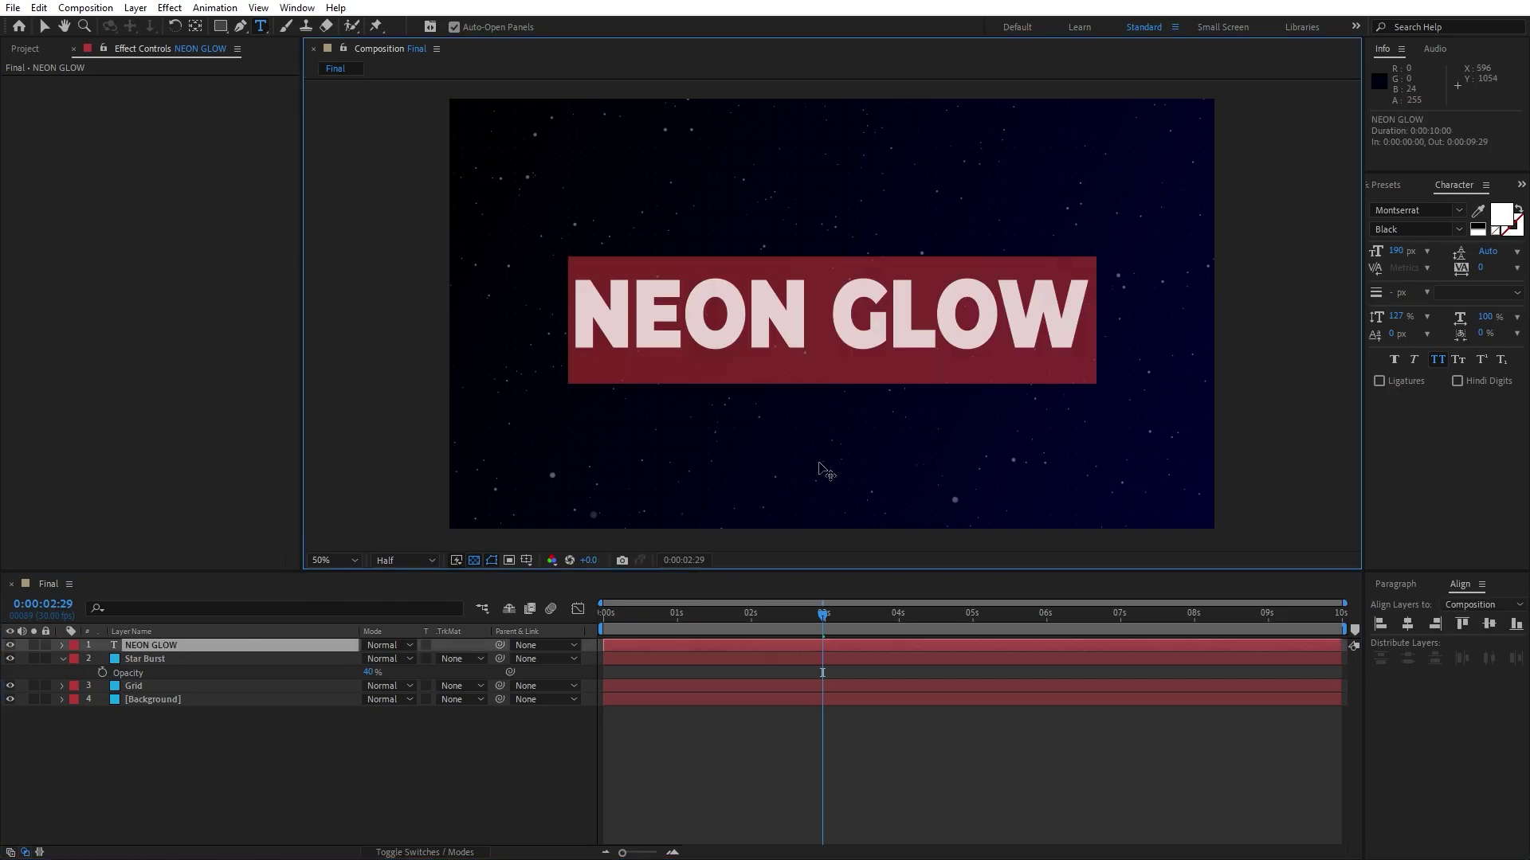
pyautogui.click(1518, 213)
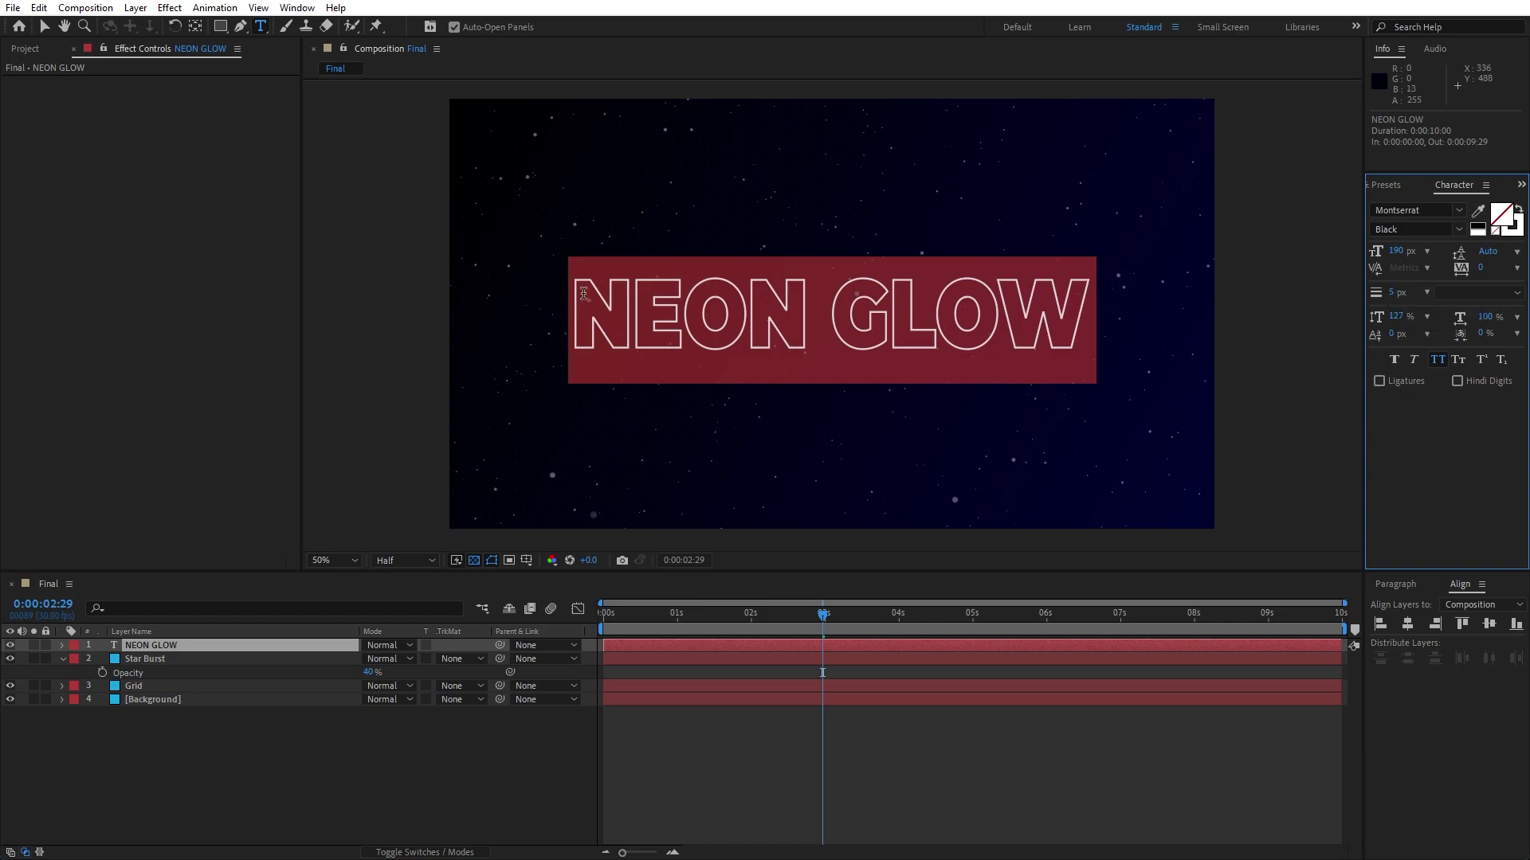
pyautogui.click(372, 769)
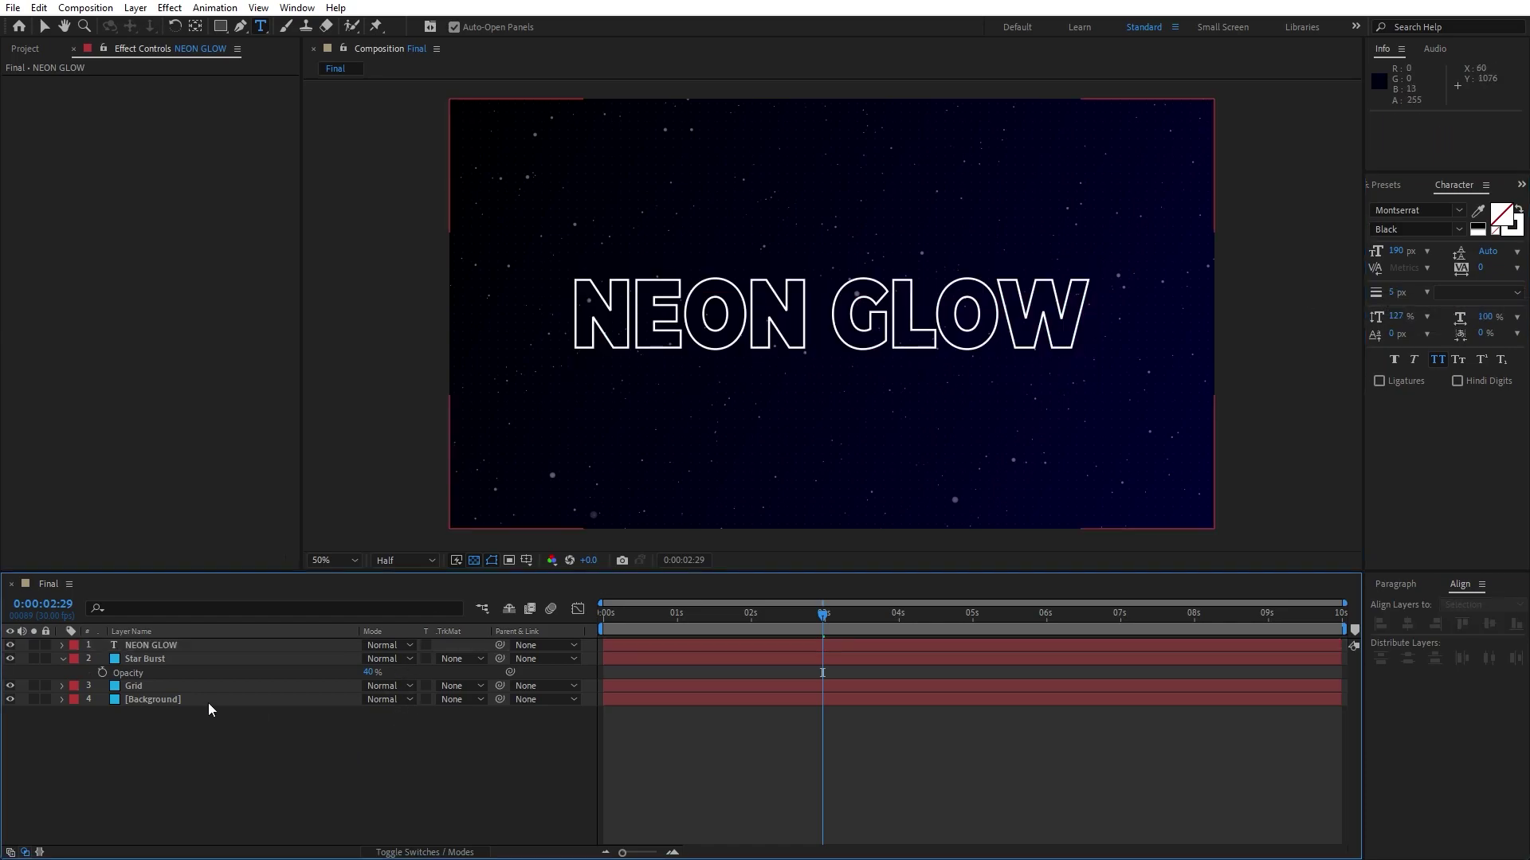
# - Collapse the Star Burst layer, then add an Opacity animator to the NEON GLOW text and set it to 0%
pyautogui.click(62, 658)
pyautogui.click(64, 647)
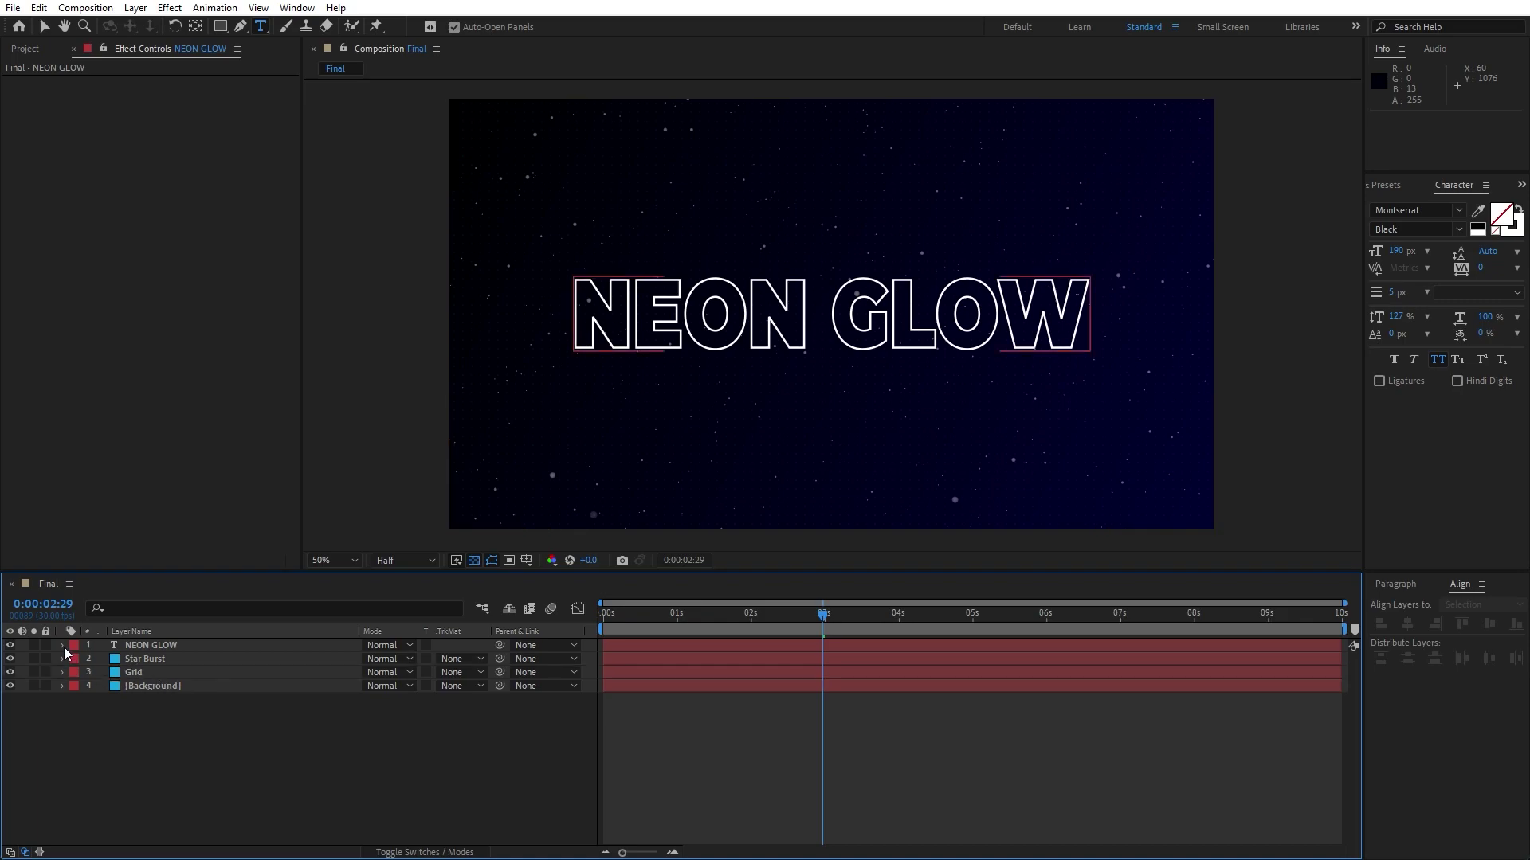
pyautogui.click(62, 646)
pyautogui.click(481, 659)
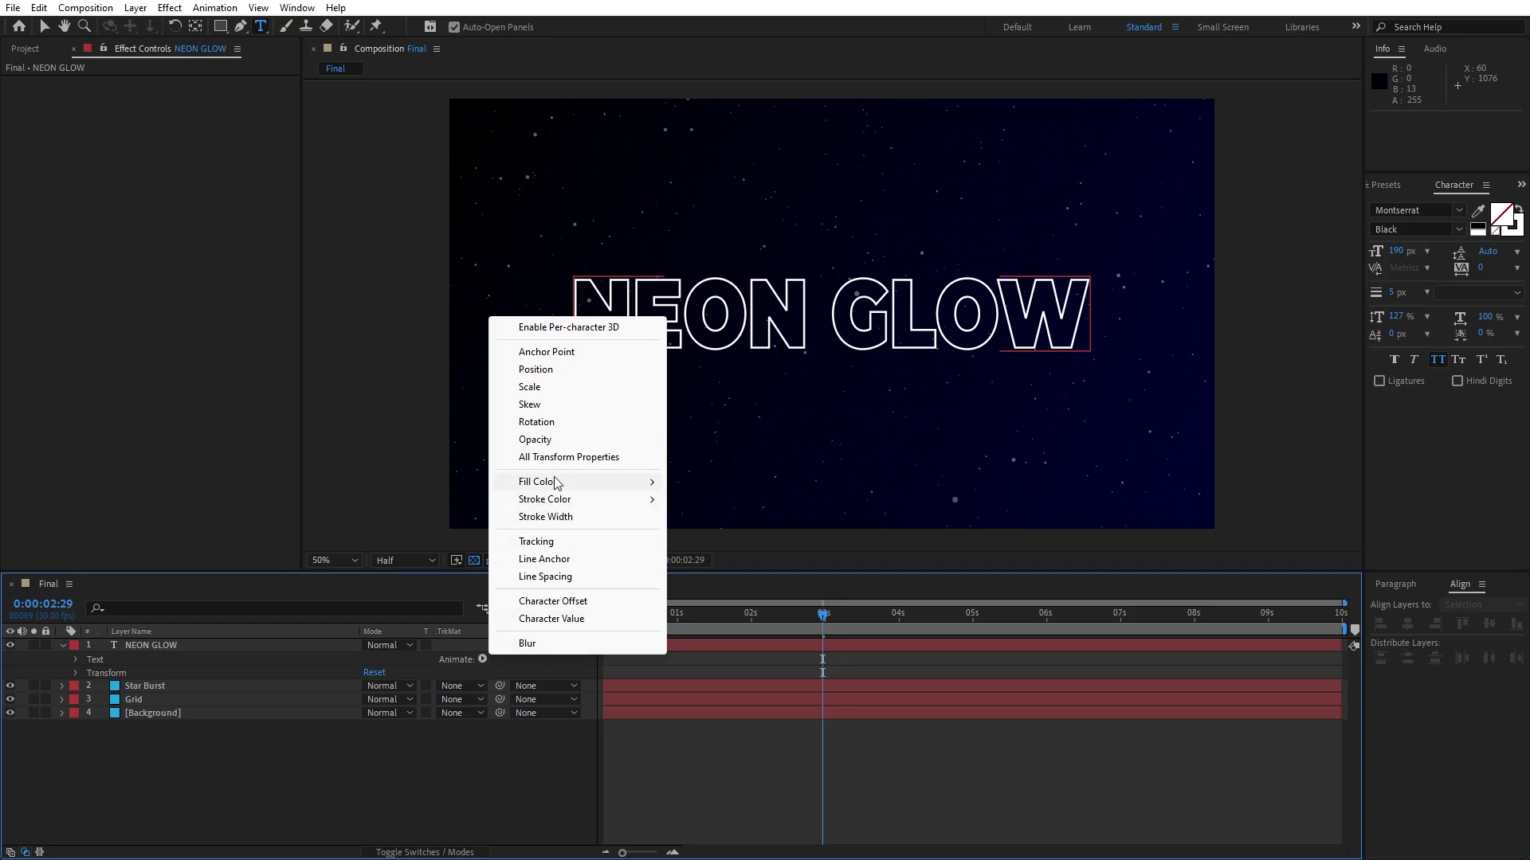
pyautogui.click(555, 440)
pyautogui.click(378, 740)
pyautogui.write('0')
pyautogui.click(308, 702)
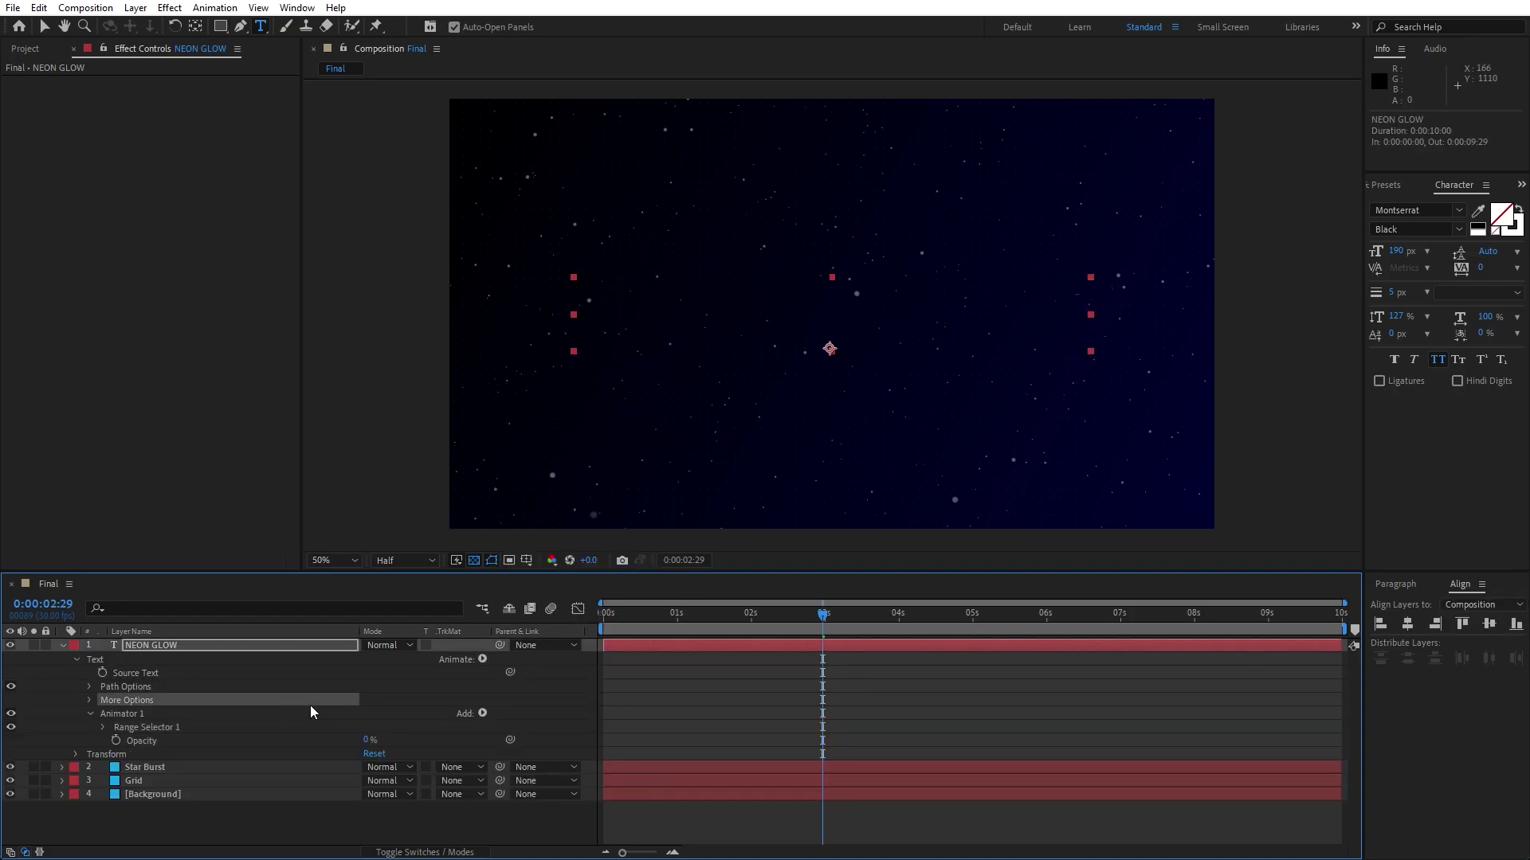
# - Add a Position property to the text's Animator 1 and set it to 0, 200
pyautogui.click(483, 714)
pyautogui.moveTo(557, 719)
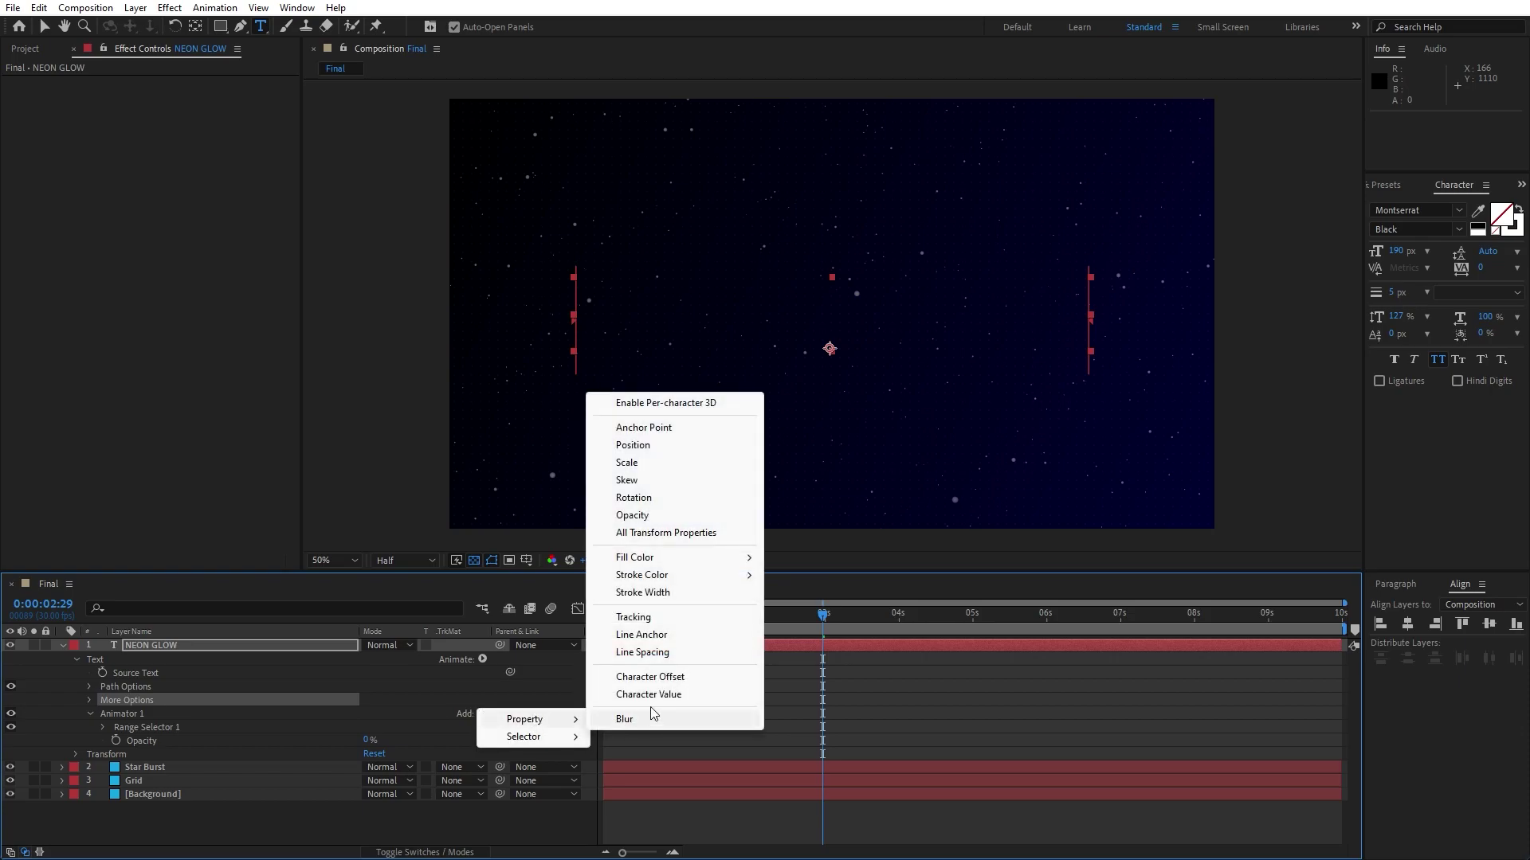
pyautogui.click(652, 446)
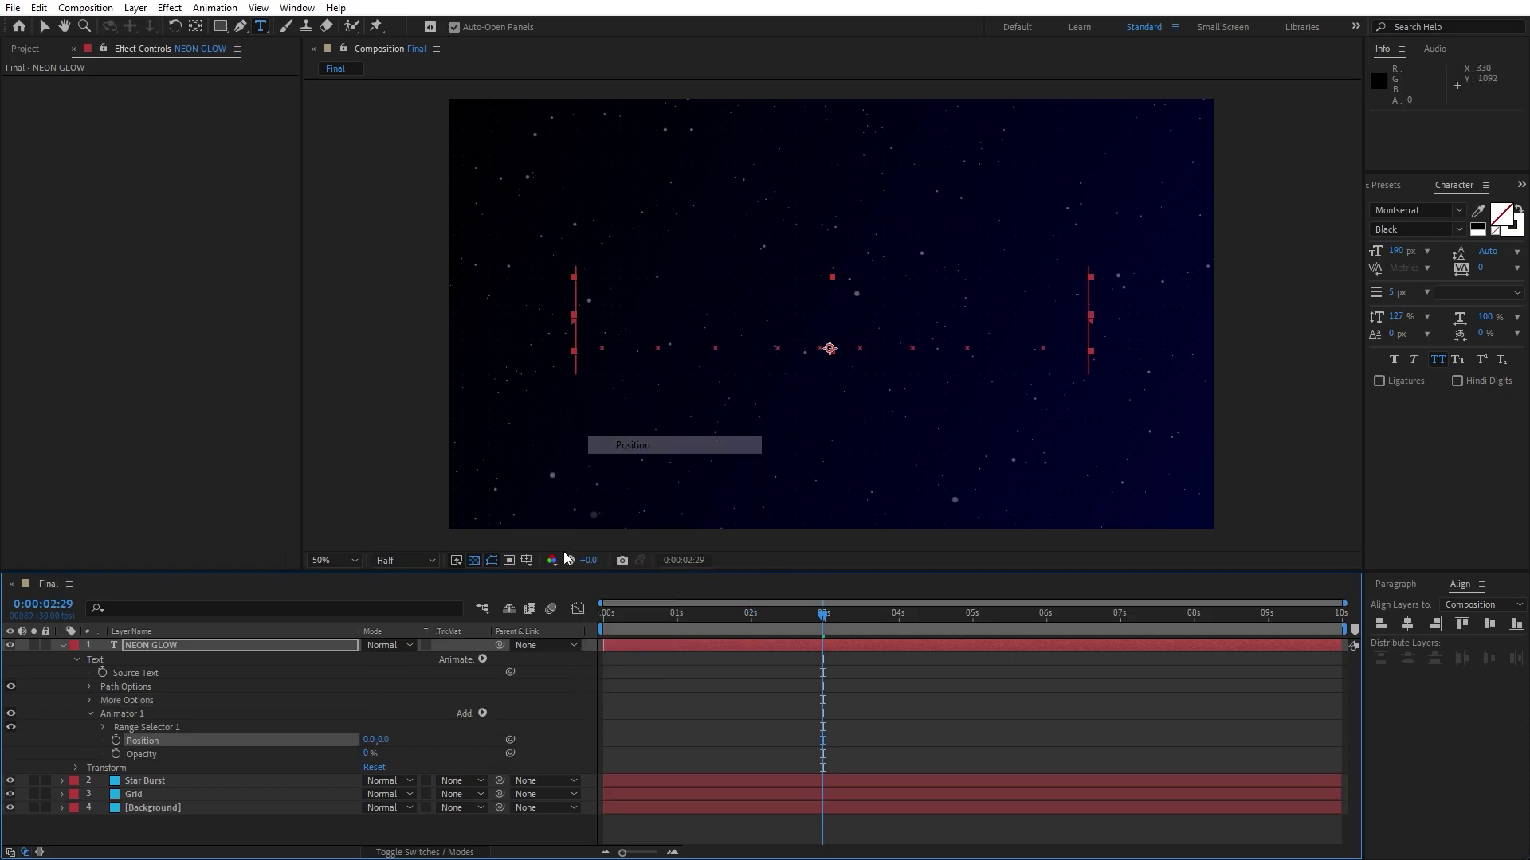
pyautogui.click(383, 741)
pyautogui.write('200')
pyautogui.click(349, 714)
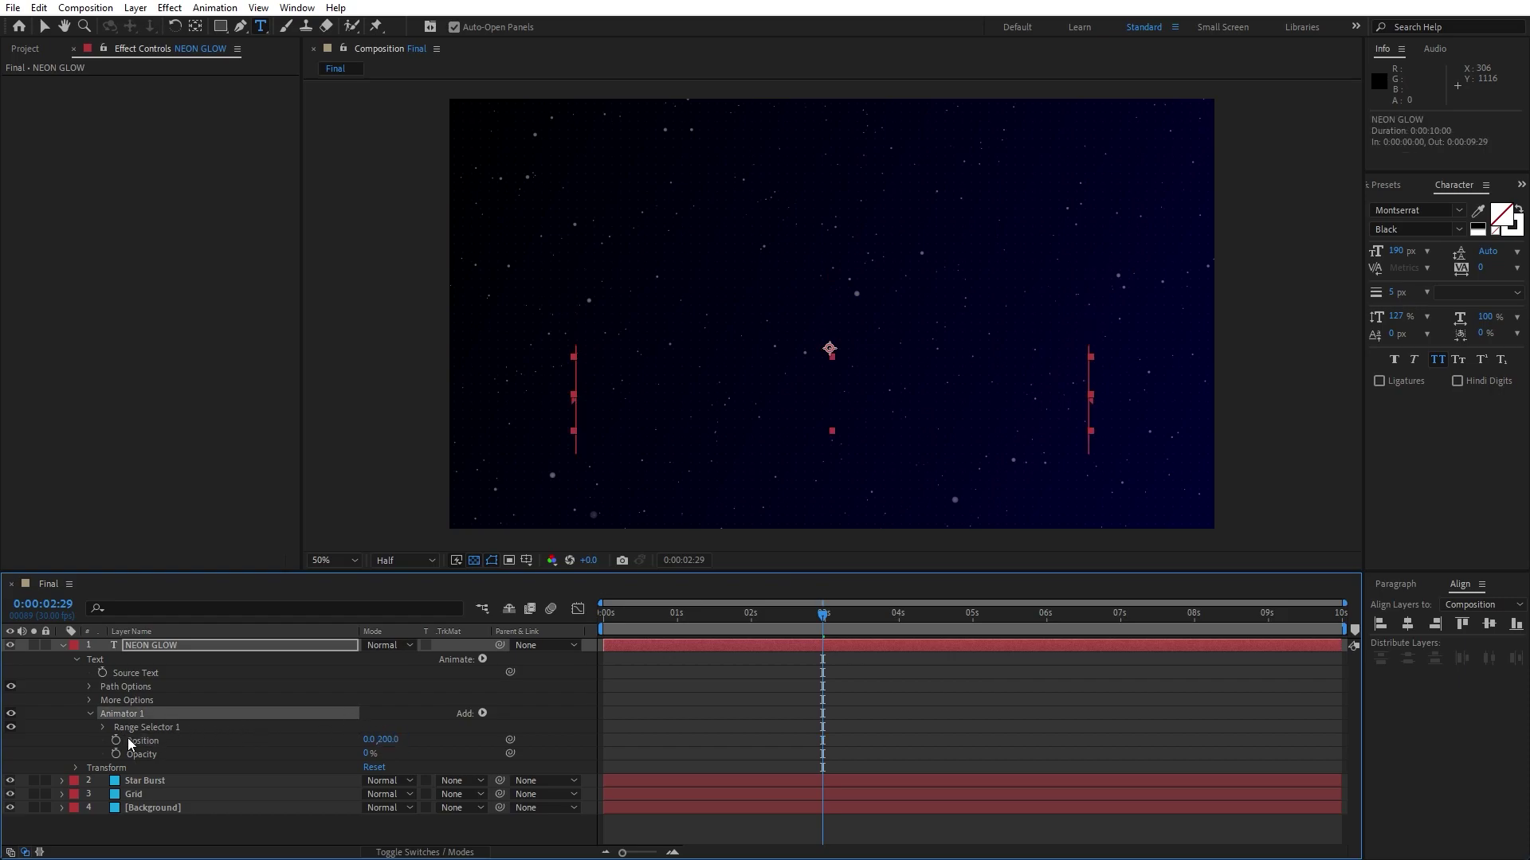
# - Create a keyframe for the Range Selector 1 offset at 0 seconds with a value of -100%
pyautogui.click(100, 728)
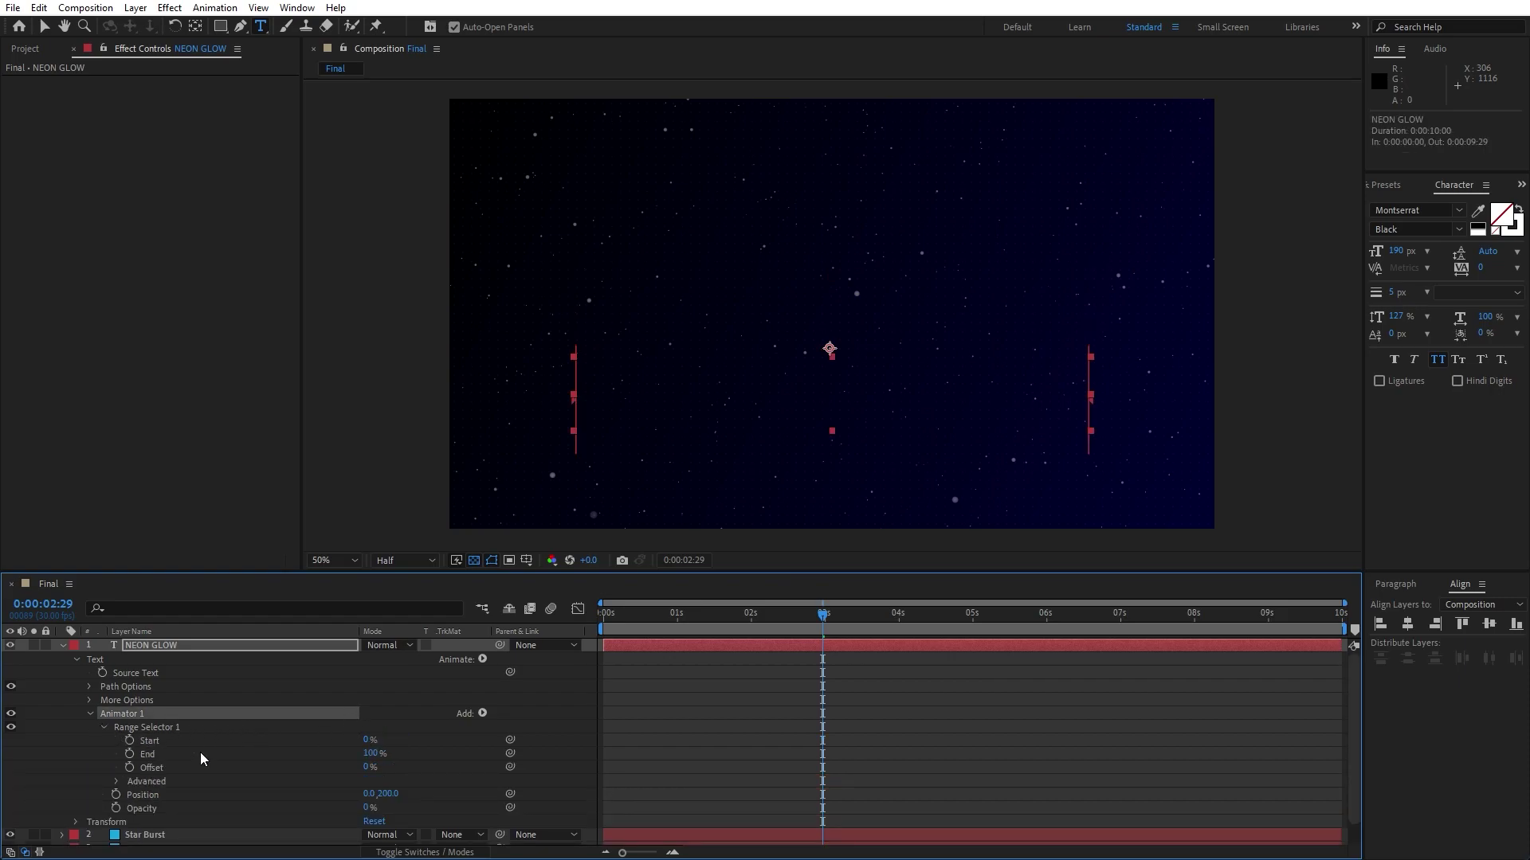
pyautogui.moveTo(678, 620); pyautogui.dragTo(504, 625)
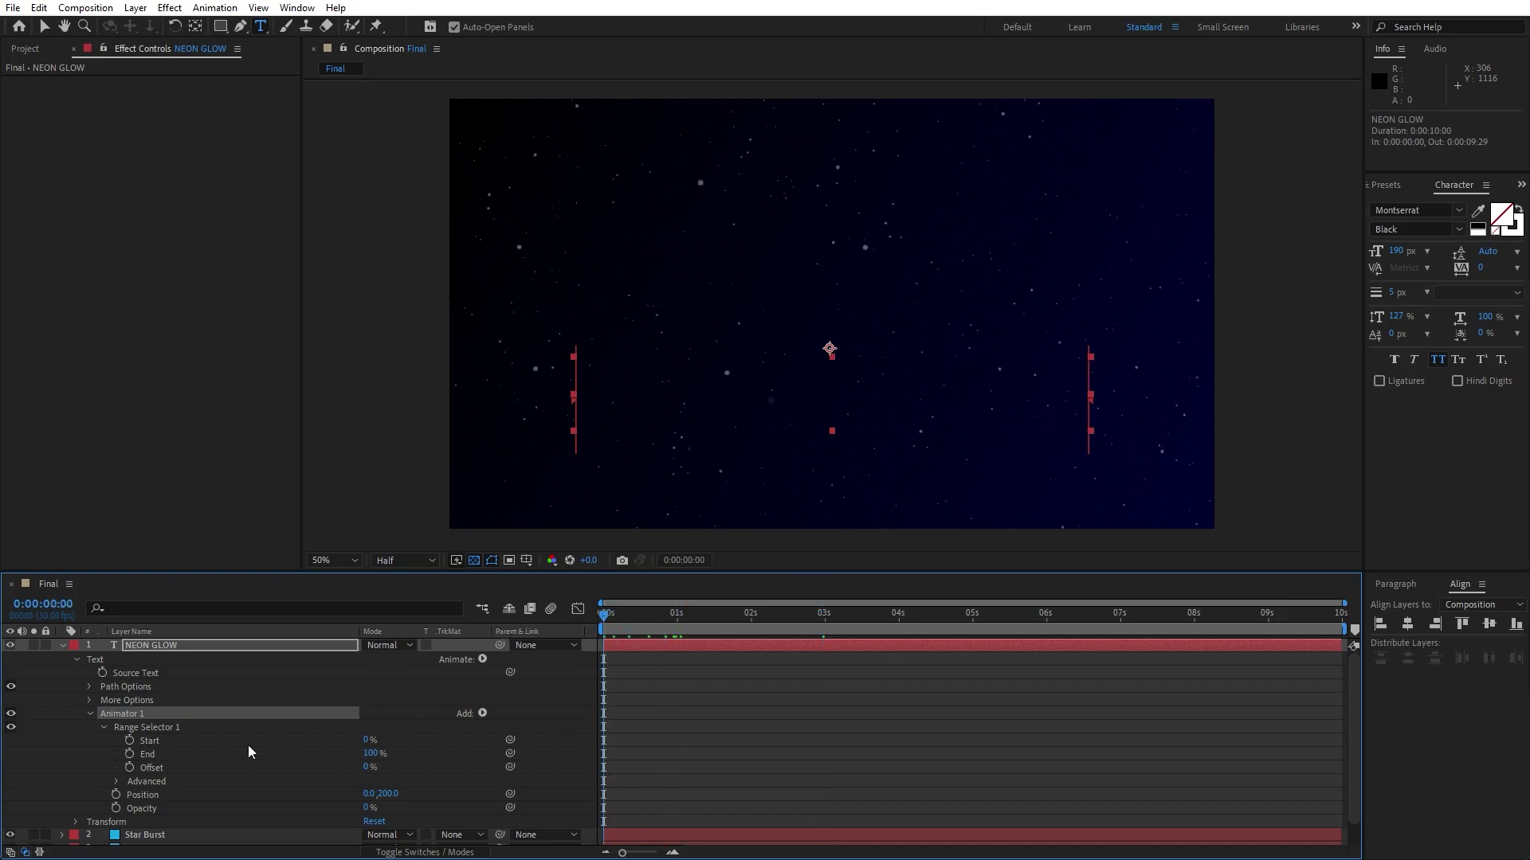
pyautogui.click(129, 768)
pyautogui.click(368, 769)
pyautogui.write('-100')
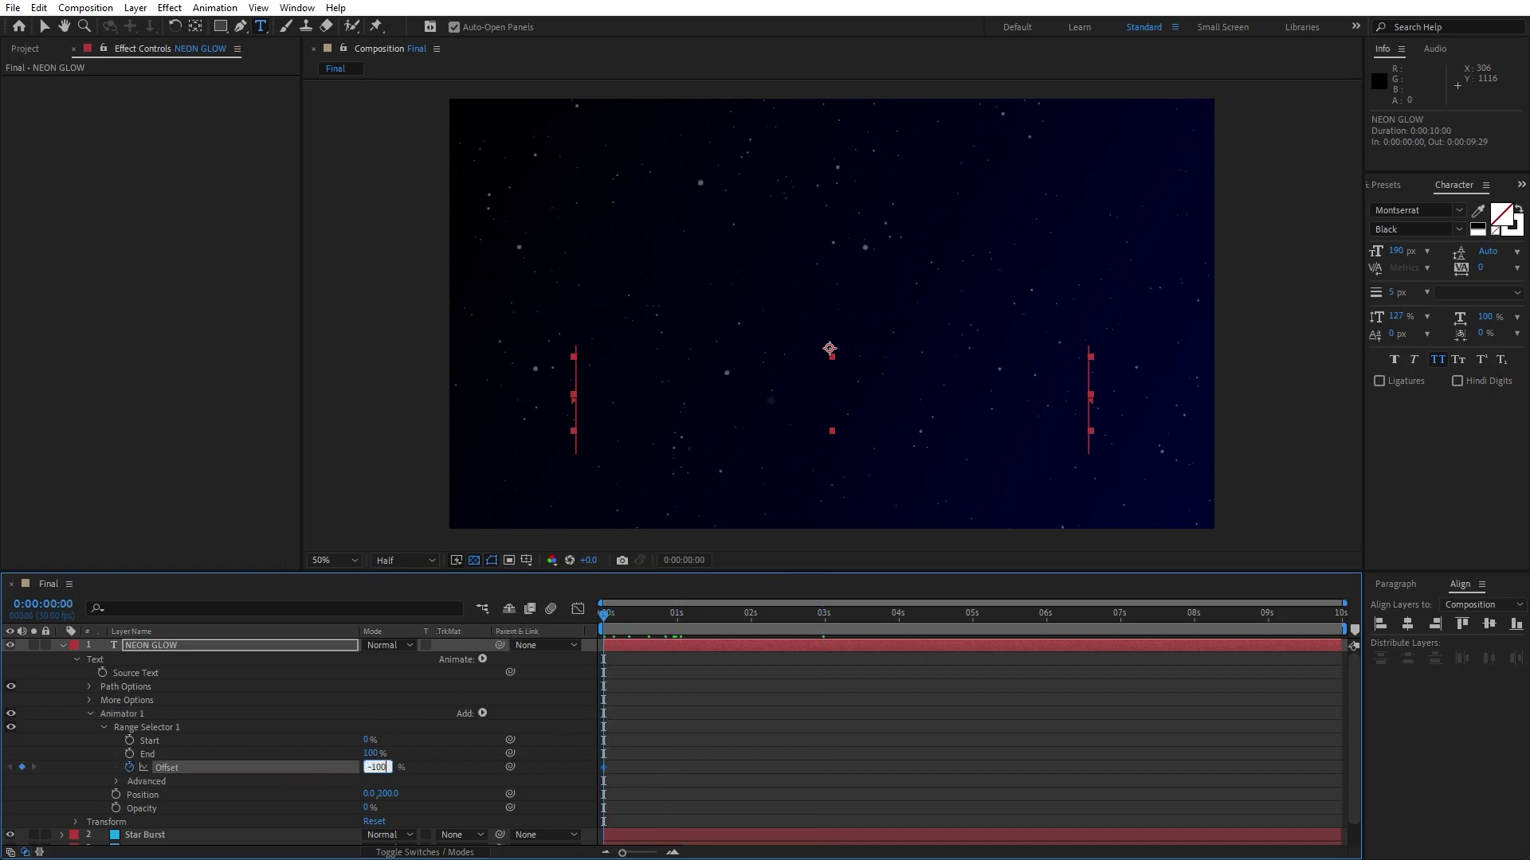
pyautogui.click(303, 753)
# - Keyframe the Range Selector 1 offset at 100% at 5 seconds, then return to the composition's start
pyautogui.moveTo(608, 619); pyautogui.dragTo(972, 642)
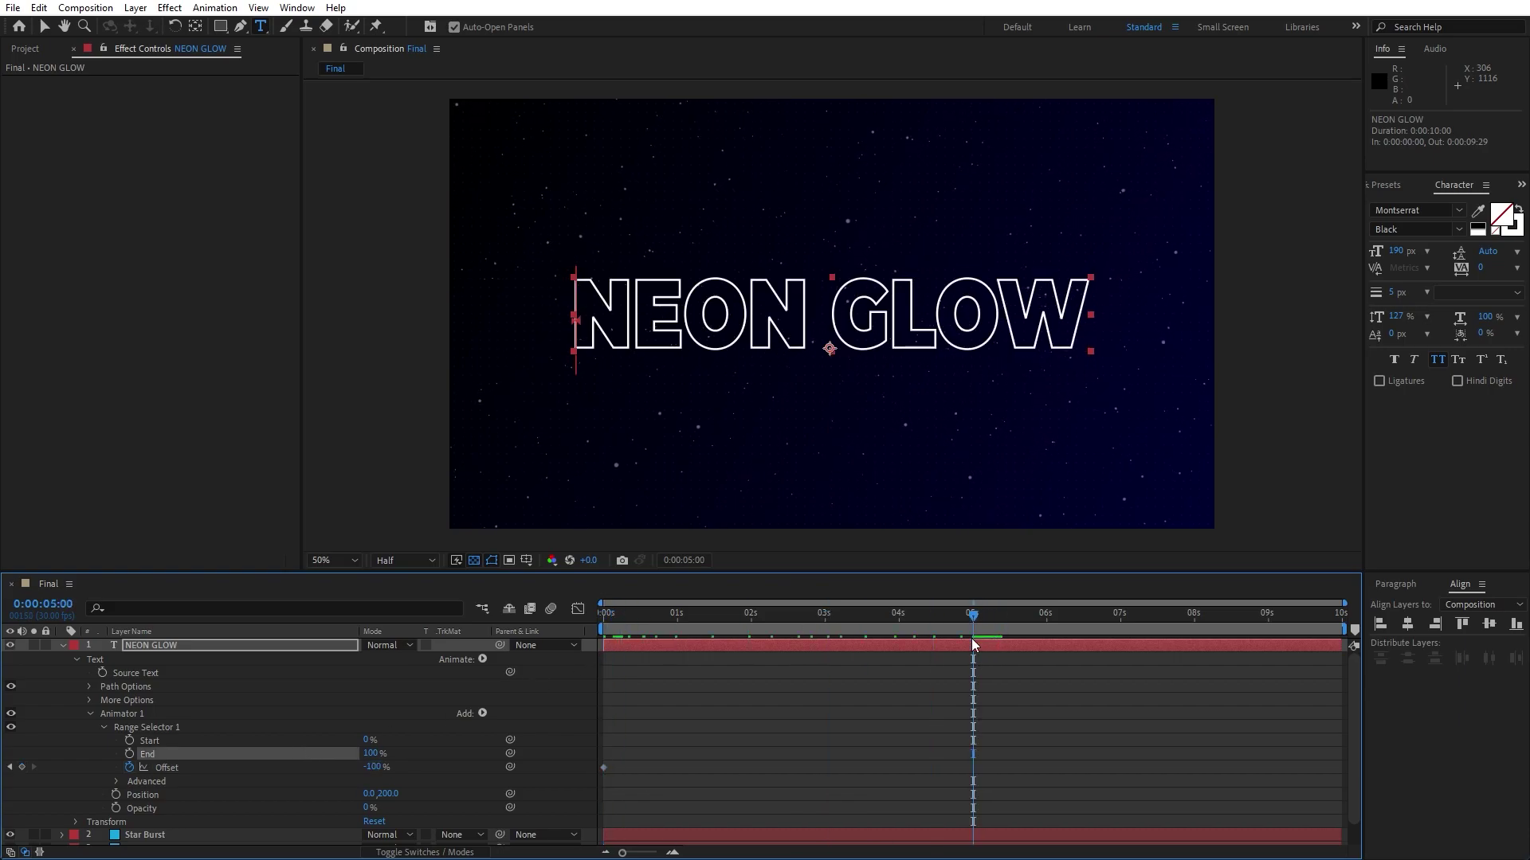
pyautogui.click(372, 767)
pyautogui.write('100')
pyautogui.click(534, 707)
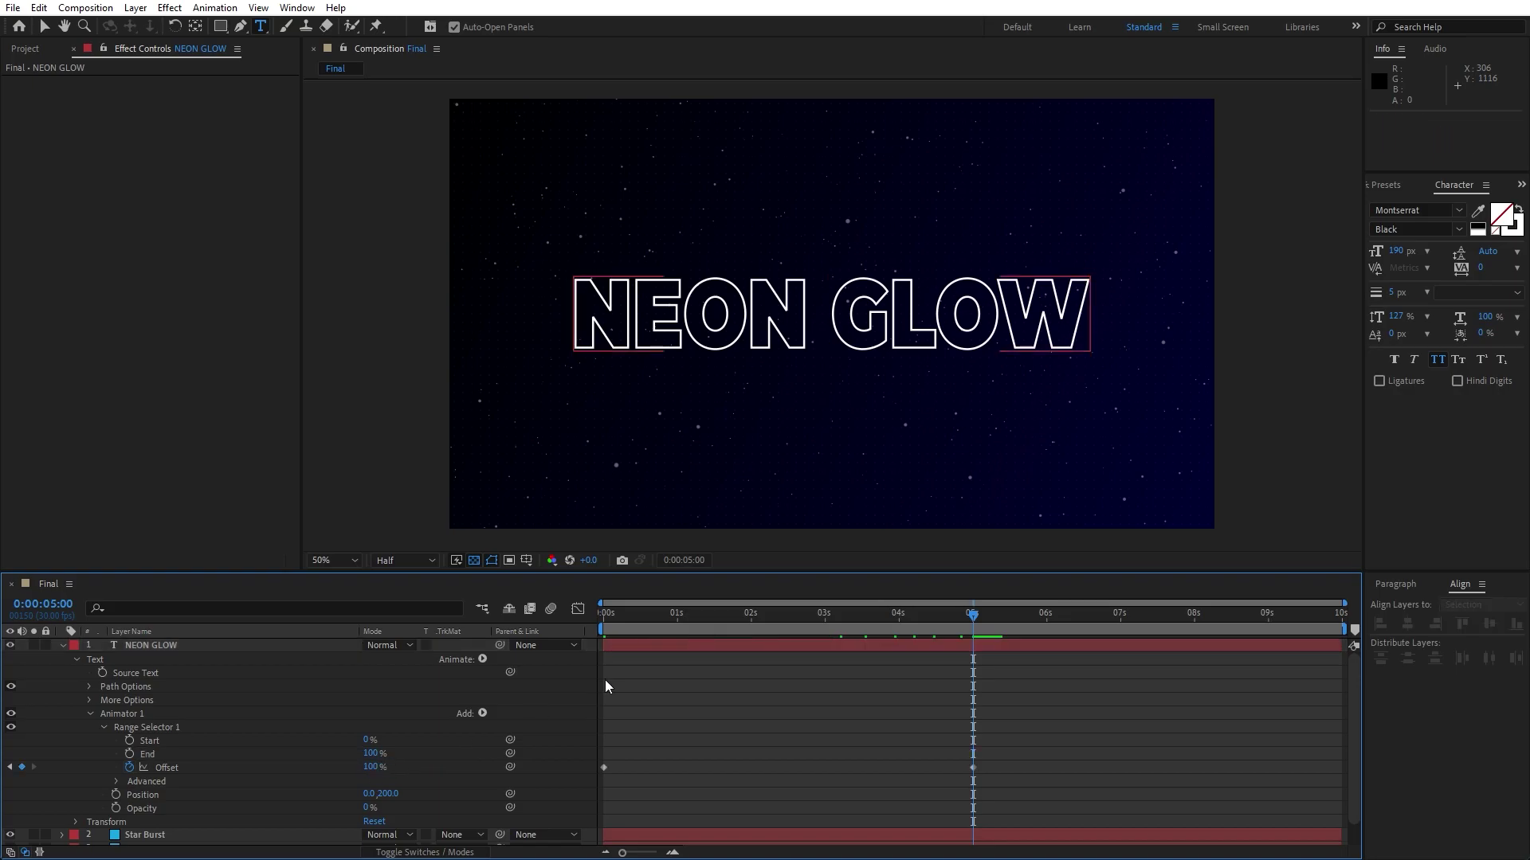
pyautogui.moveTo(672, 616); pyautogui.dragTo(582, 638)
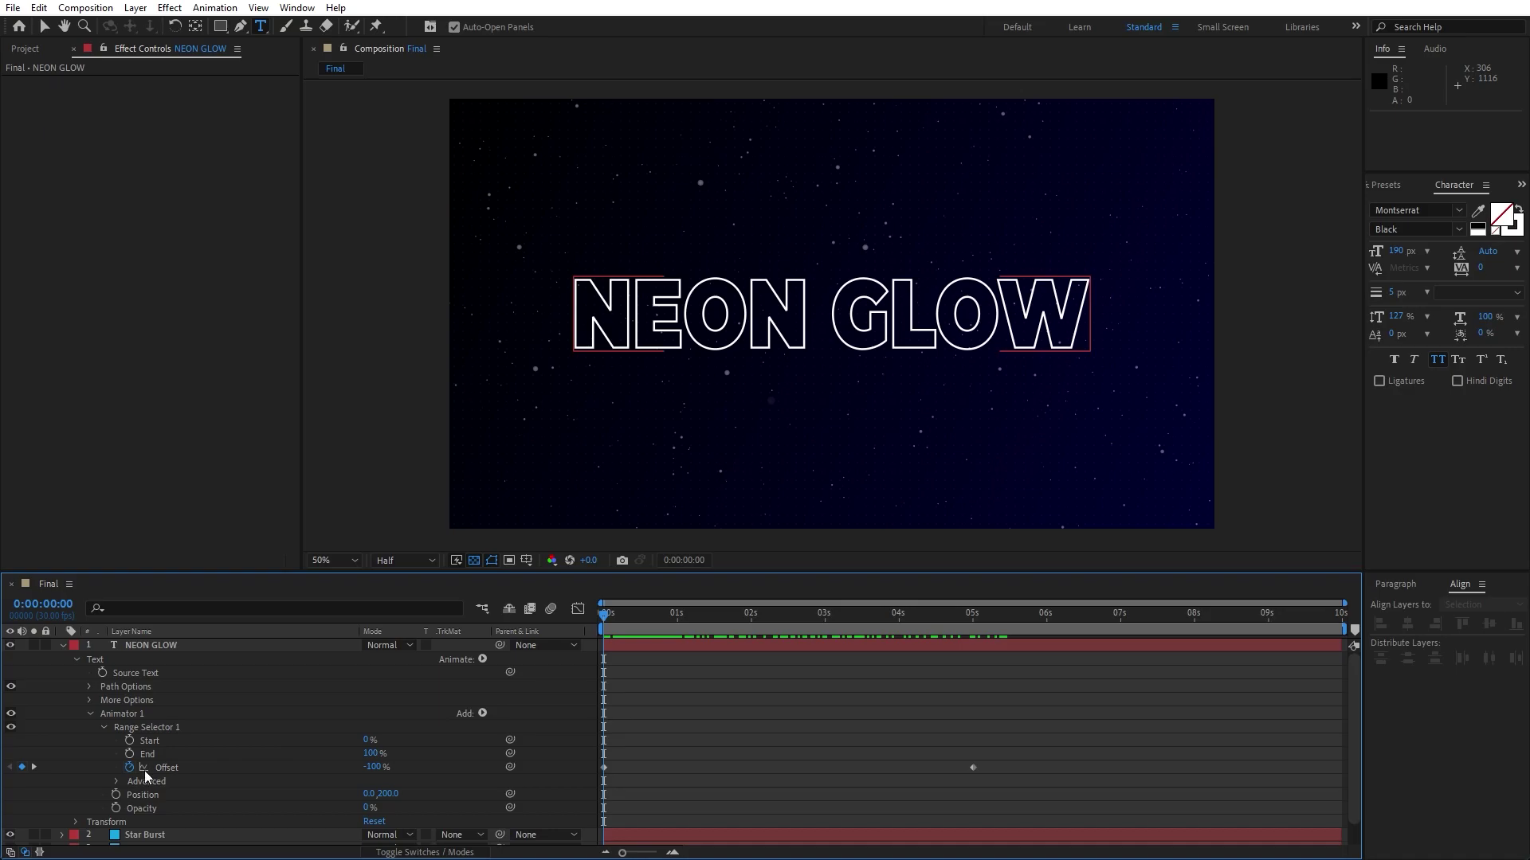
# - In the range selector's advanced options, set the shape to Ramp Up and both Ease High and Ease Low to 50%
pyautogui.click(117, 782)
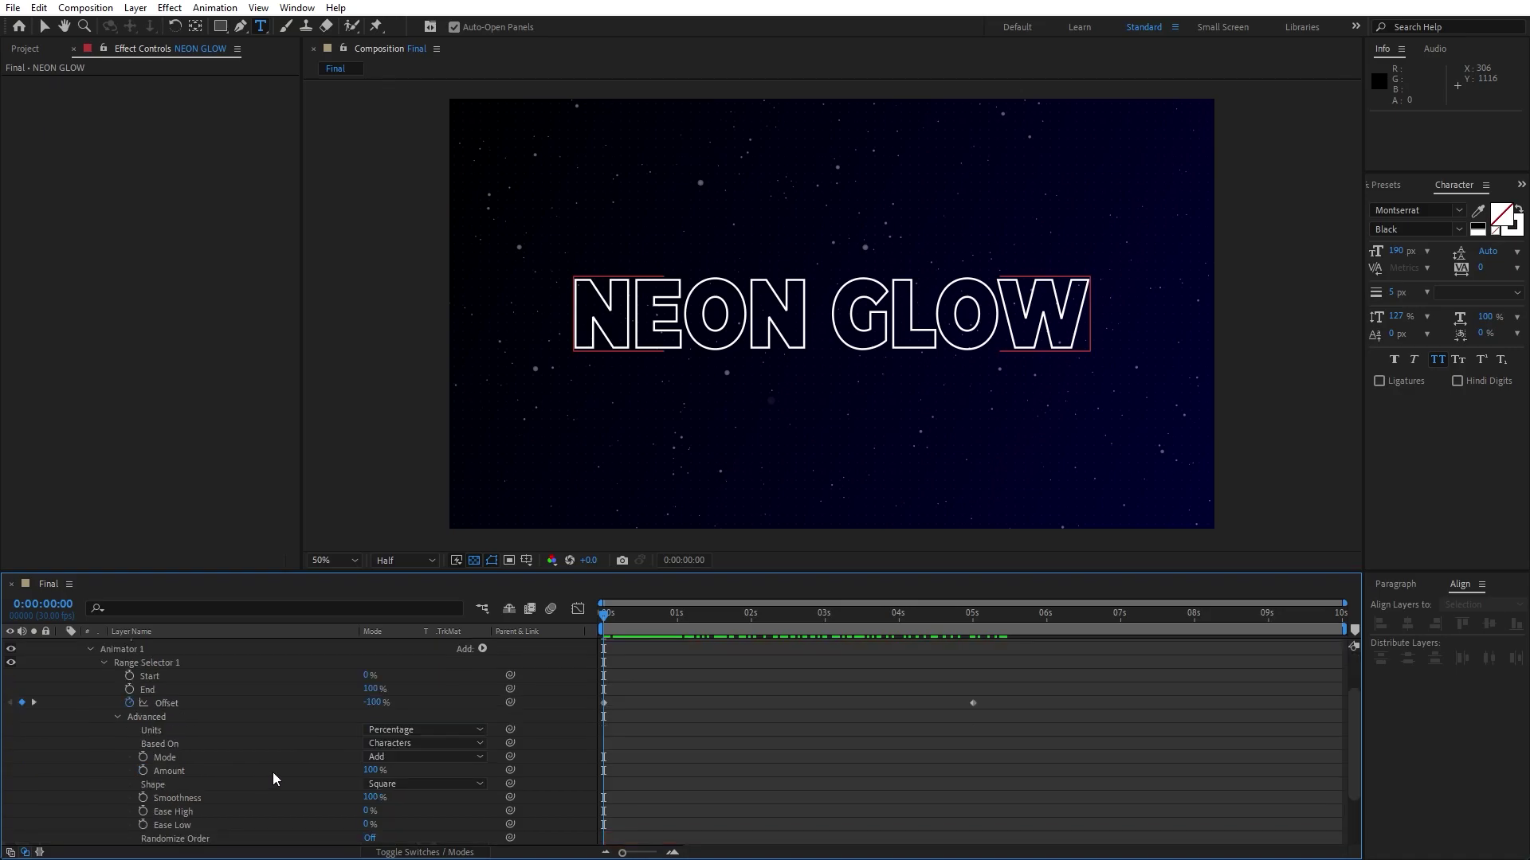
pyautogui.click(389, 784)
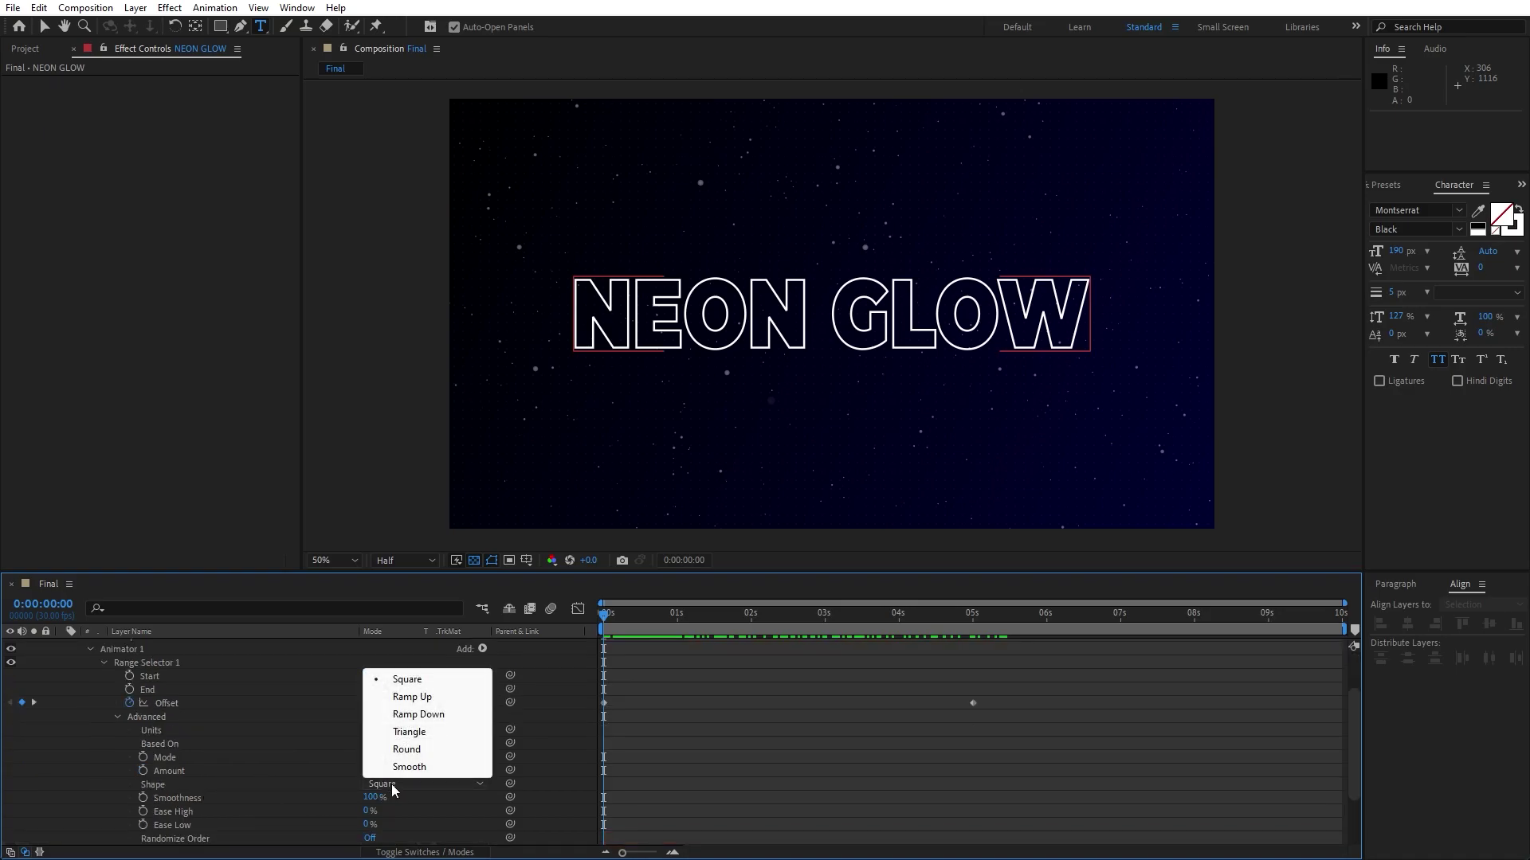
pyautogui.click(436, 698)
pyautogui.click(369, 798)
pyautogui.write('50')
pyautogui.press('Tab')
pyautogui.write('50')
pyautogui.press('Return')
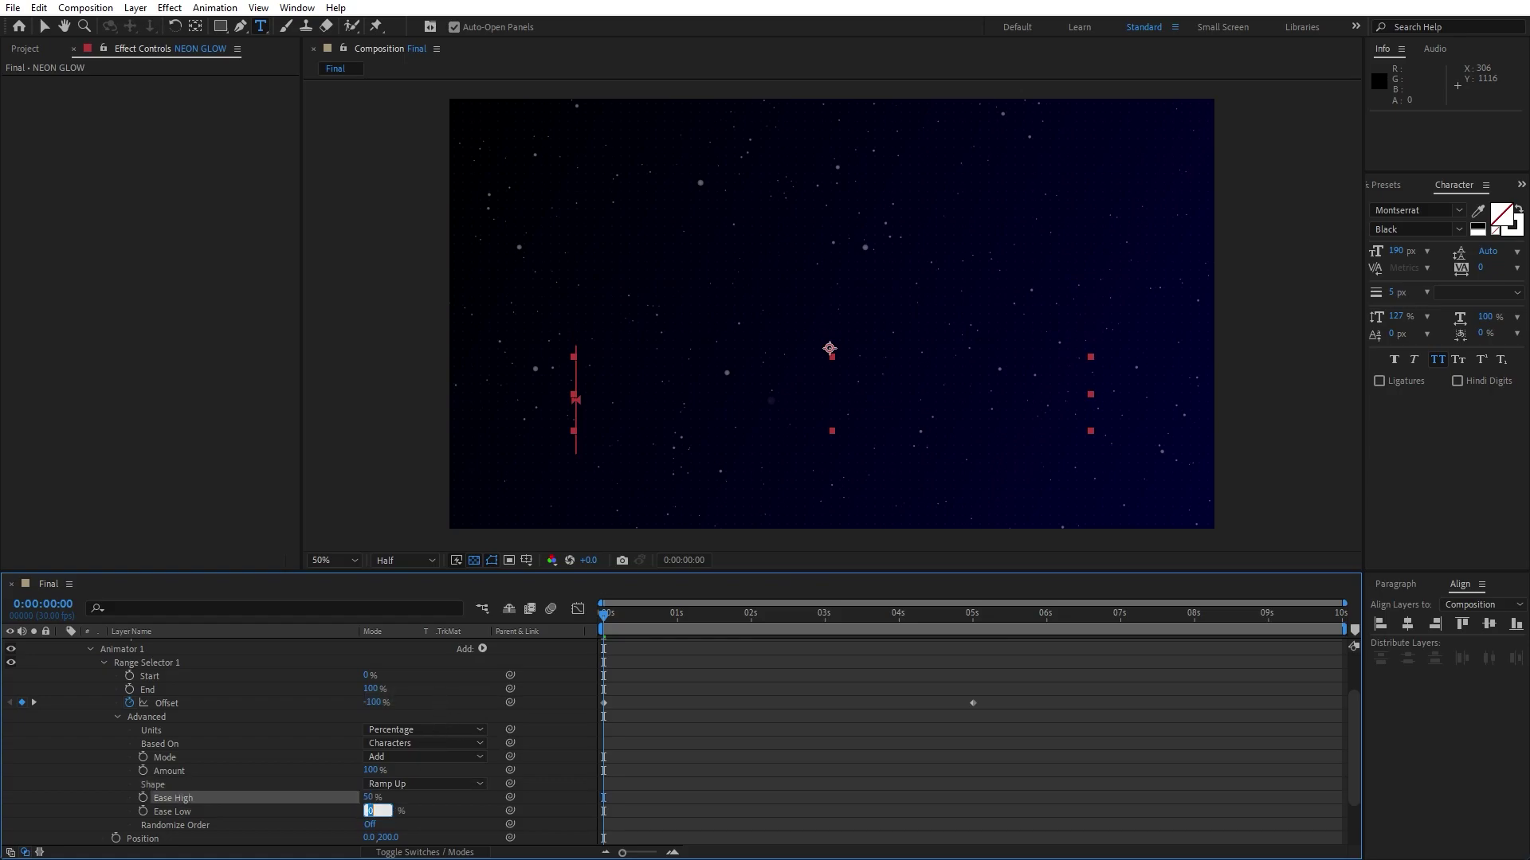
# - Check the letter animation partway through and turn on Randomize Order for the range selector
pyautogui.moveTo(645, 626); pyautogui.dragTo(778, 635)
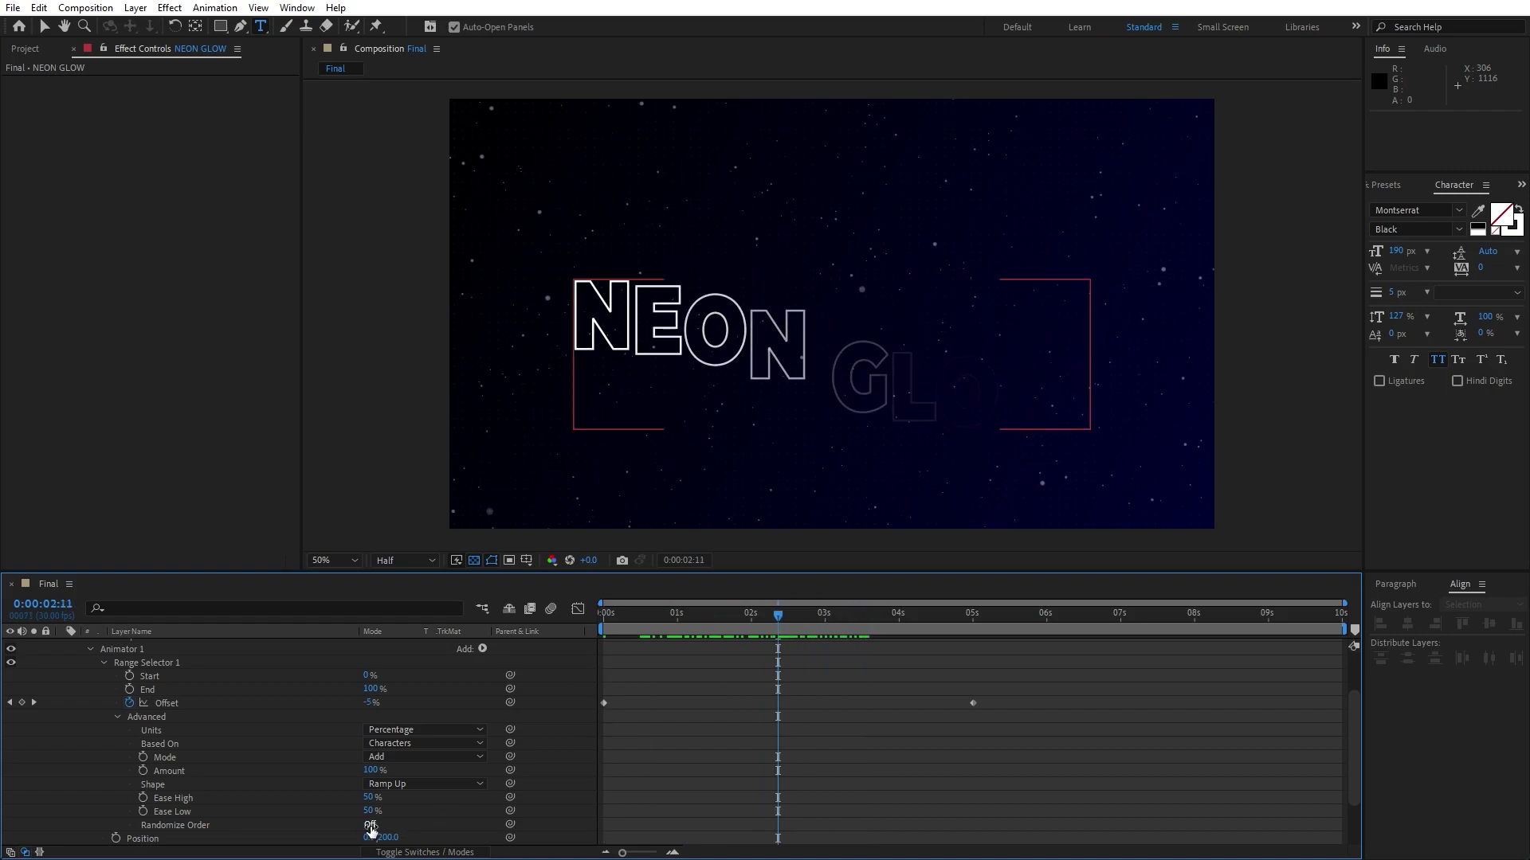
pyautogui.click(370, 825)
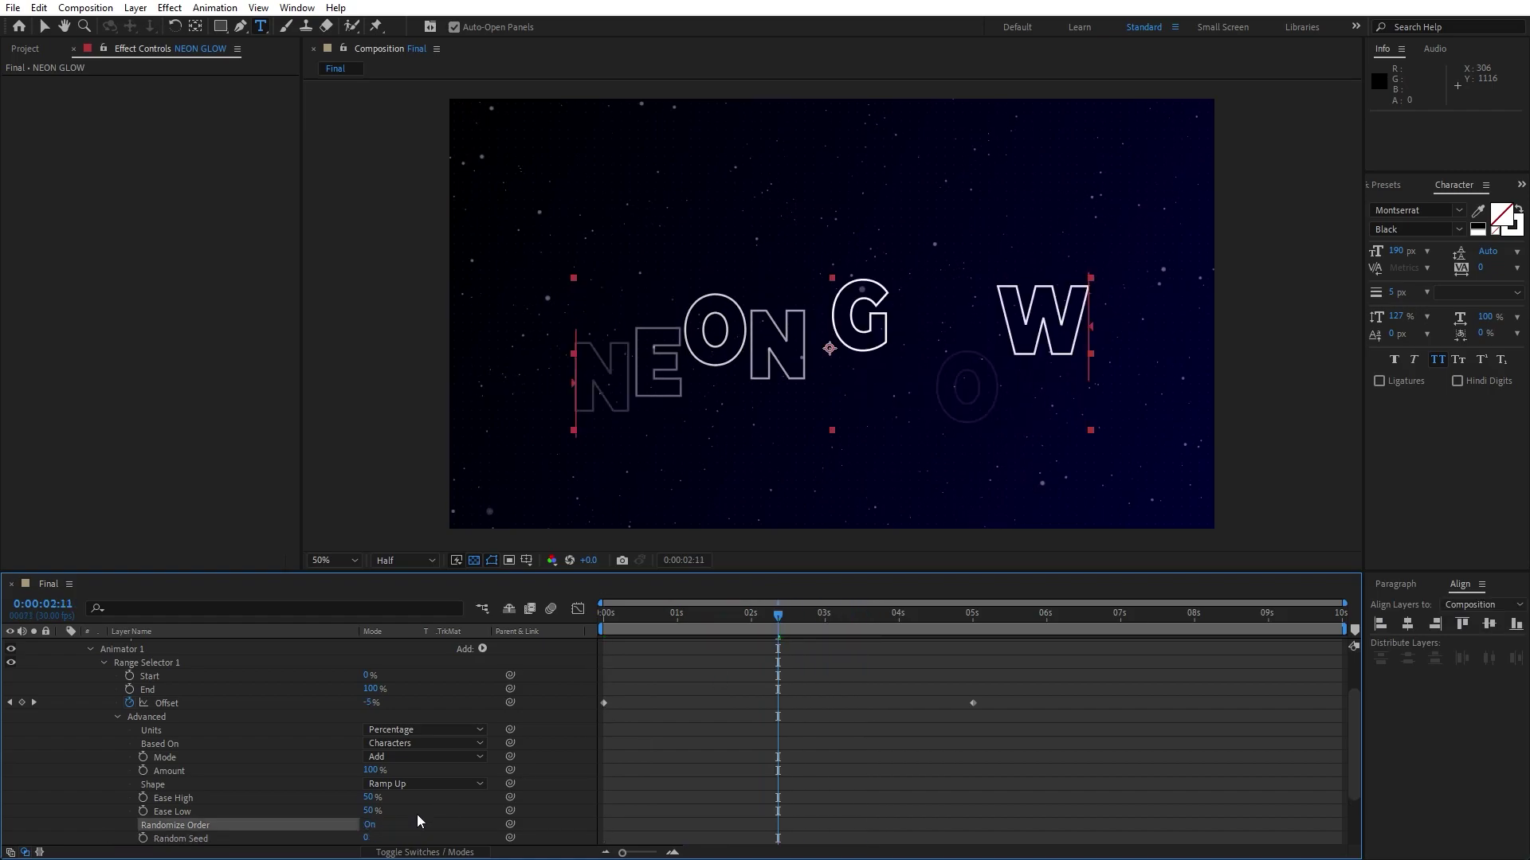
# - Preview the randomized letter reveal and apply Easy Ease to both Range Selector 1 offset keyframes
pyautogui.press('space')
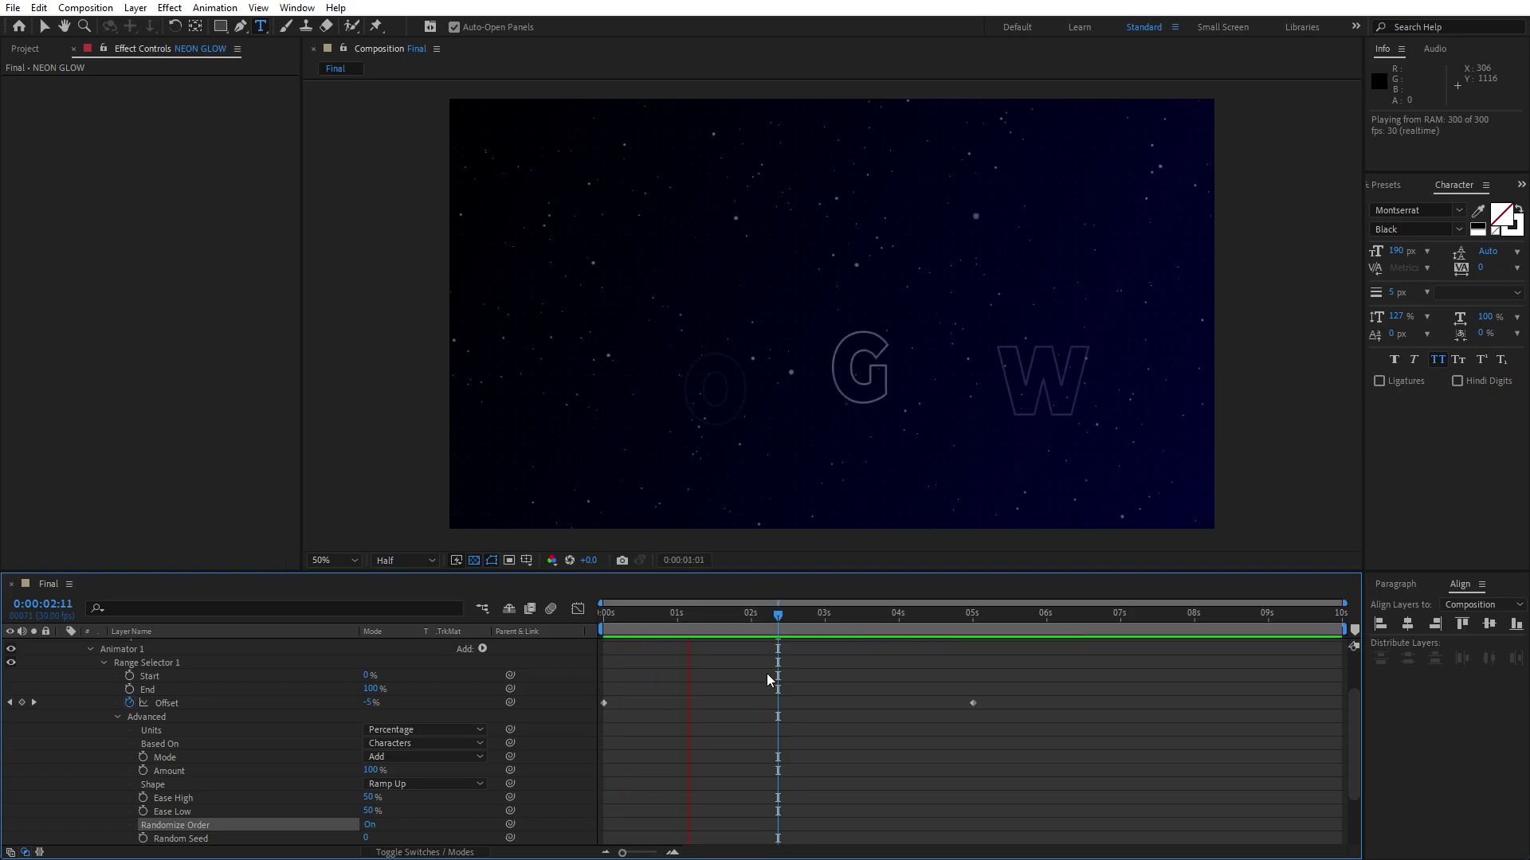
pyautogui.moveTo(785, 618); pyautogui.dragTo(709, 646)
pyautogui.moveTo(1066, 747); pyautogui.dragTo(528, 642)
pyautogui.press('F9')
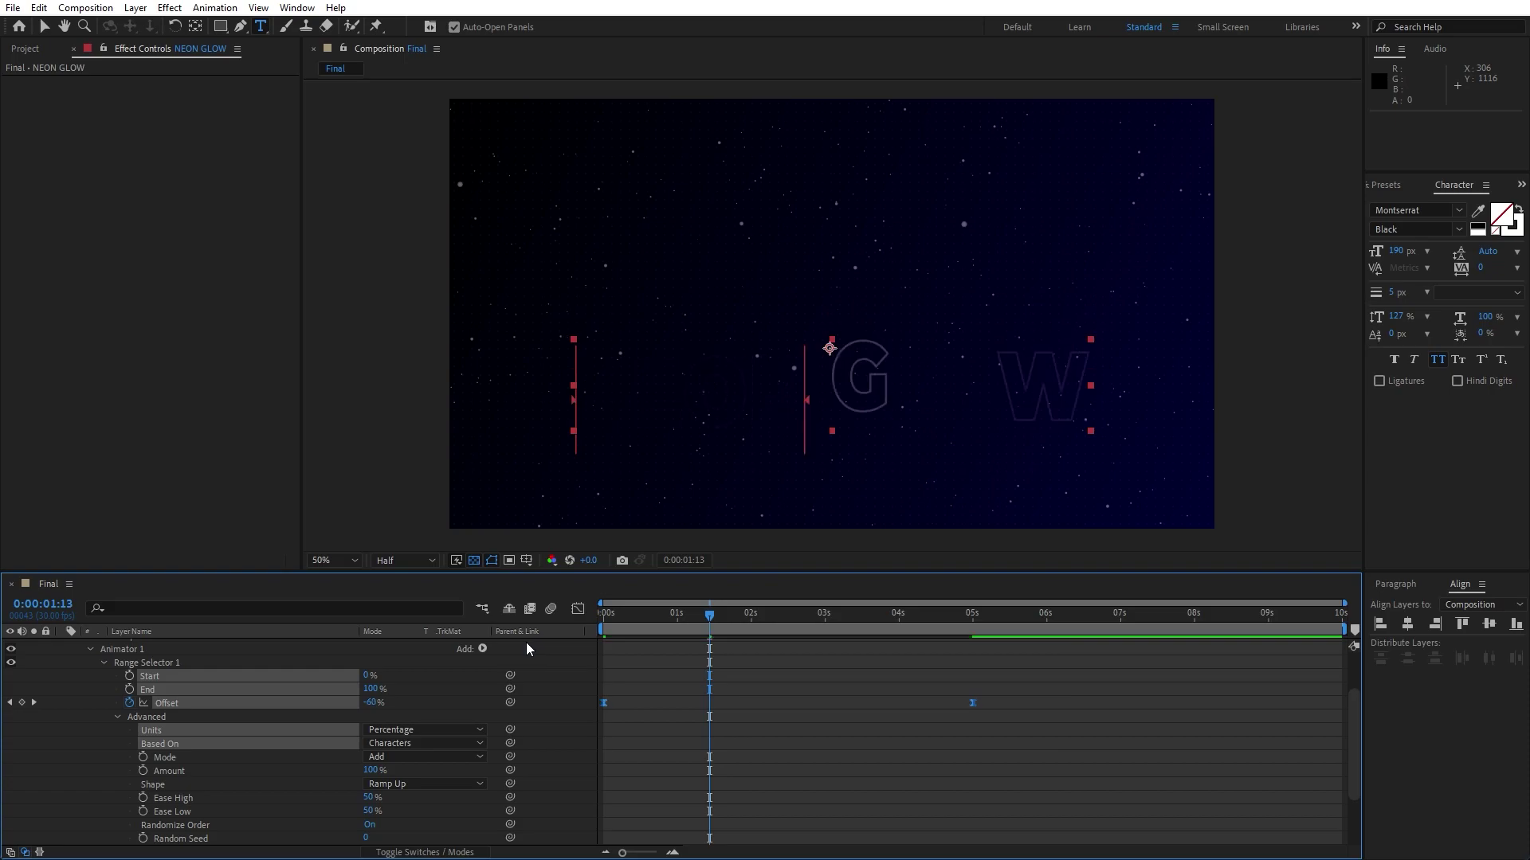
# - Extend the end offset keyframe's influence toward the start in the speed graph for a slow finish, and preview the reveal
pyautogui.click(577, 610)
pyautogui.moveTo(966, 777); pyautogui.dragTo(770, 804)
pyautogui.click(581, 610)
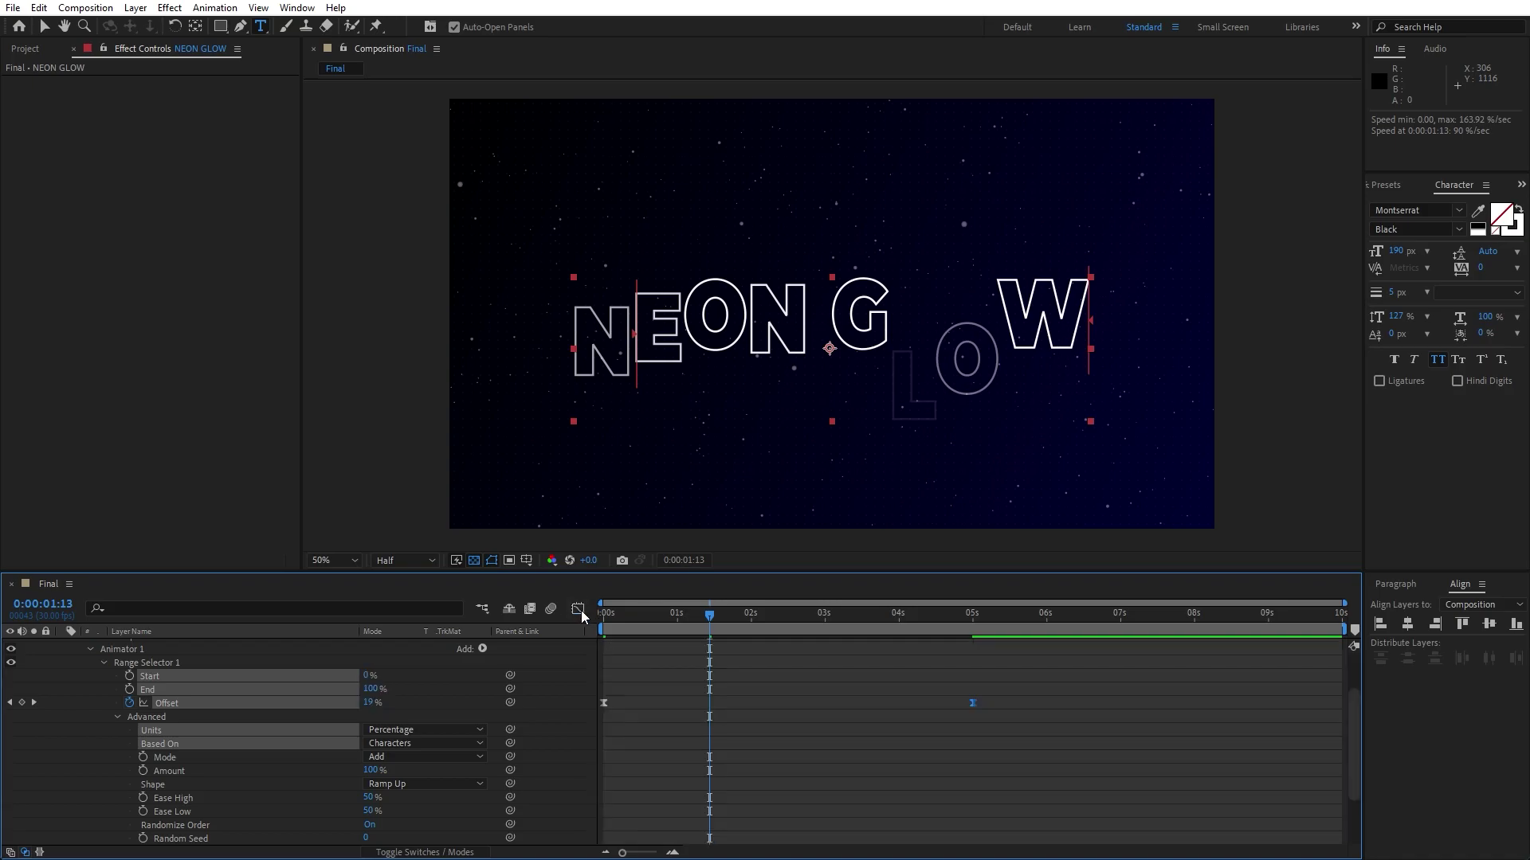
pyautogui.press('space')
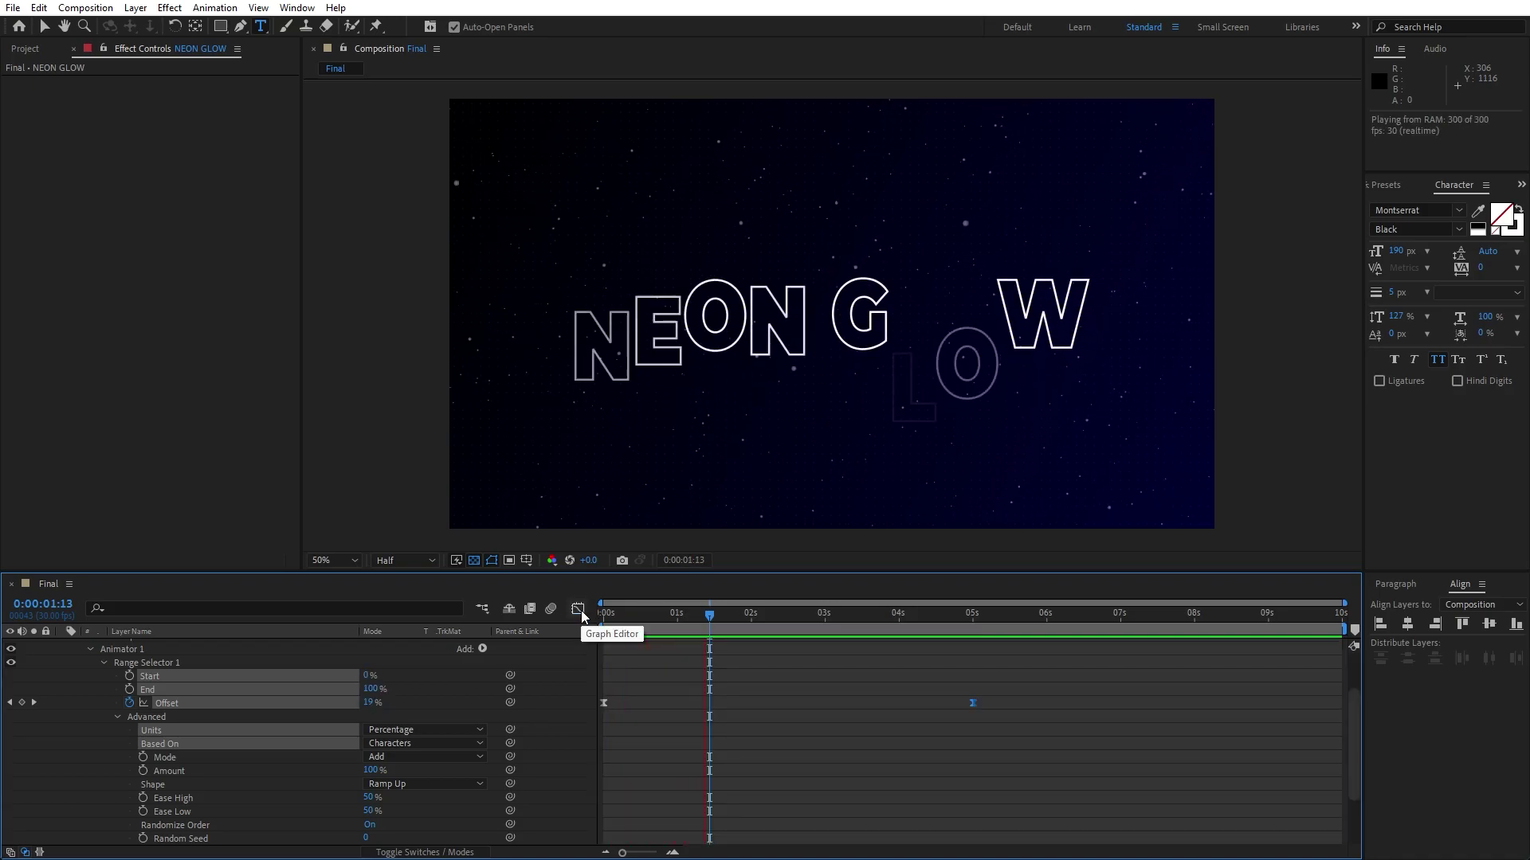
pyautogui.click(714, 625)
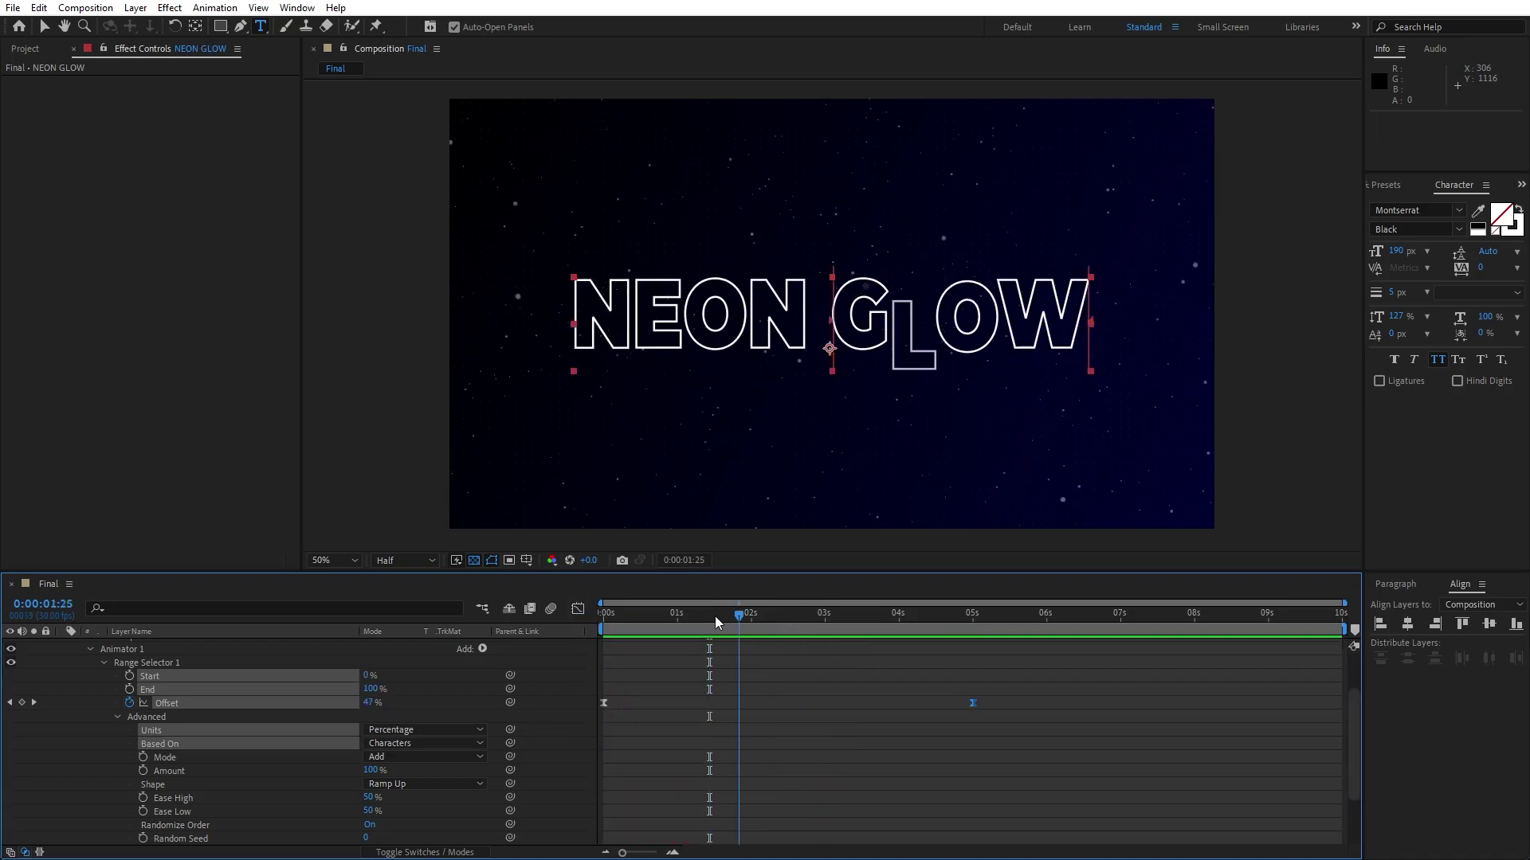
# - Move the end offset keyframe to 0:00:02:29, preview the faster reveal, and collapse the text layer's properties
pyautogui.moveTo(973, 704); pyautogui.dragTo(824, 704)
pyautogui.press('space')
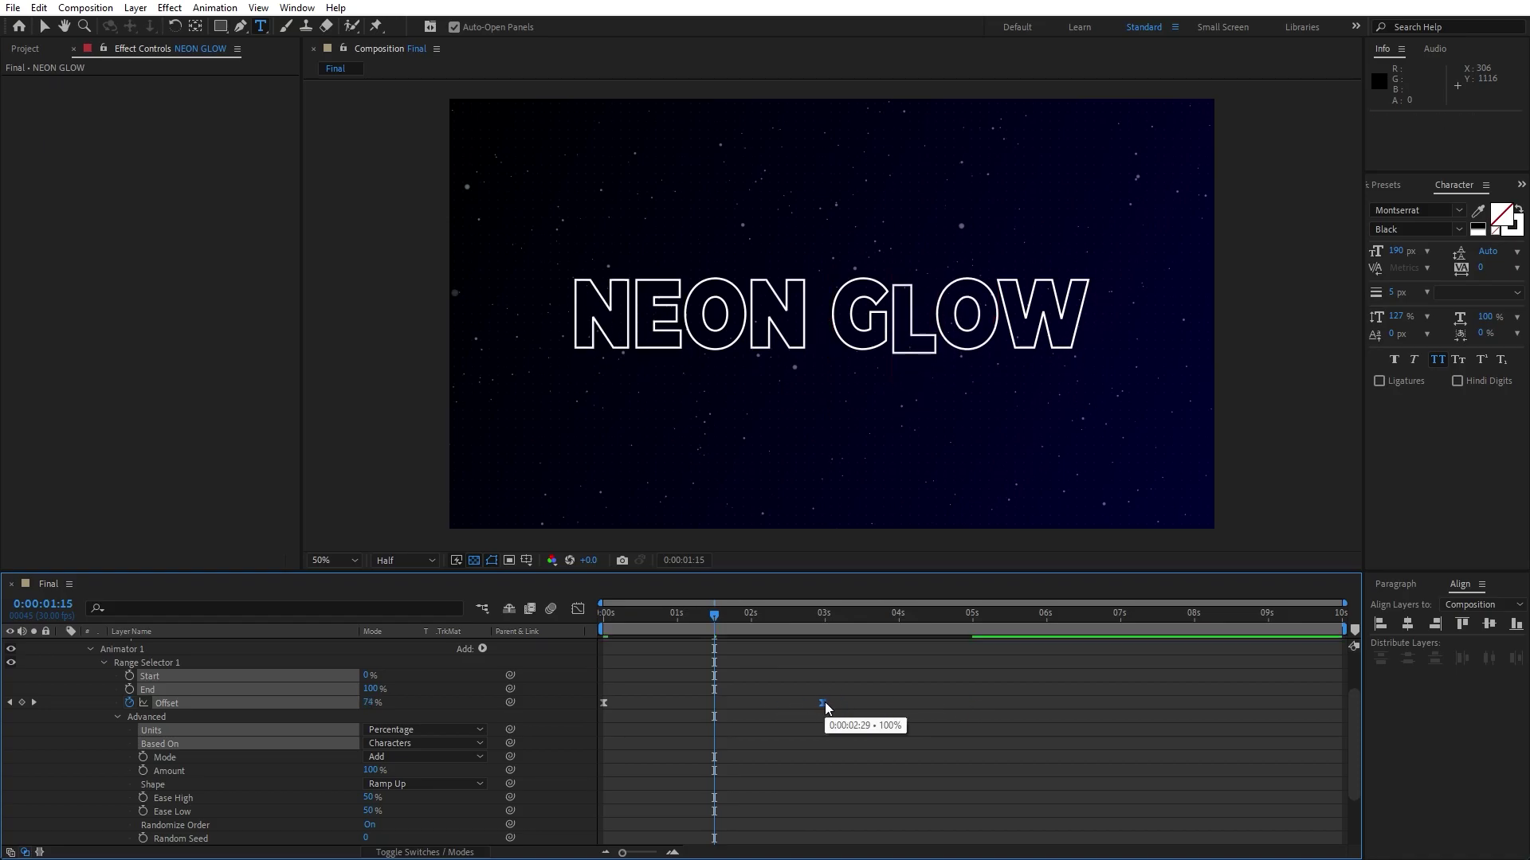
pyautogui.click(716, 619)
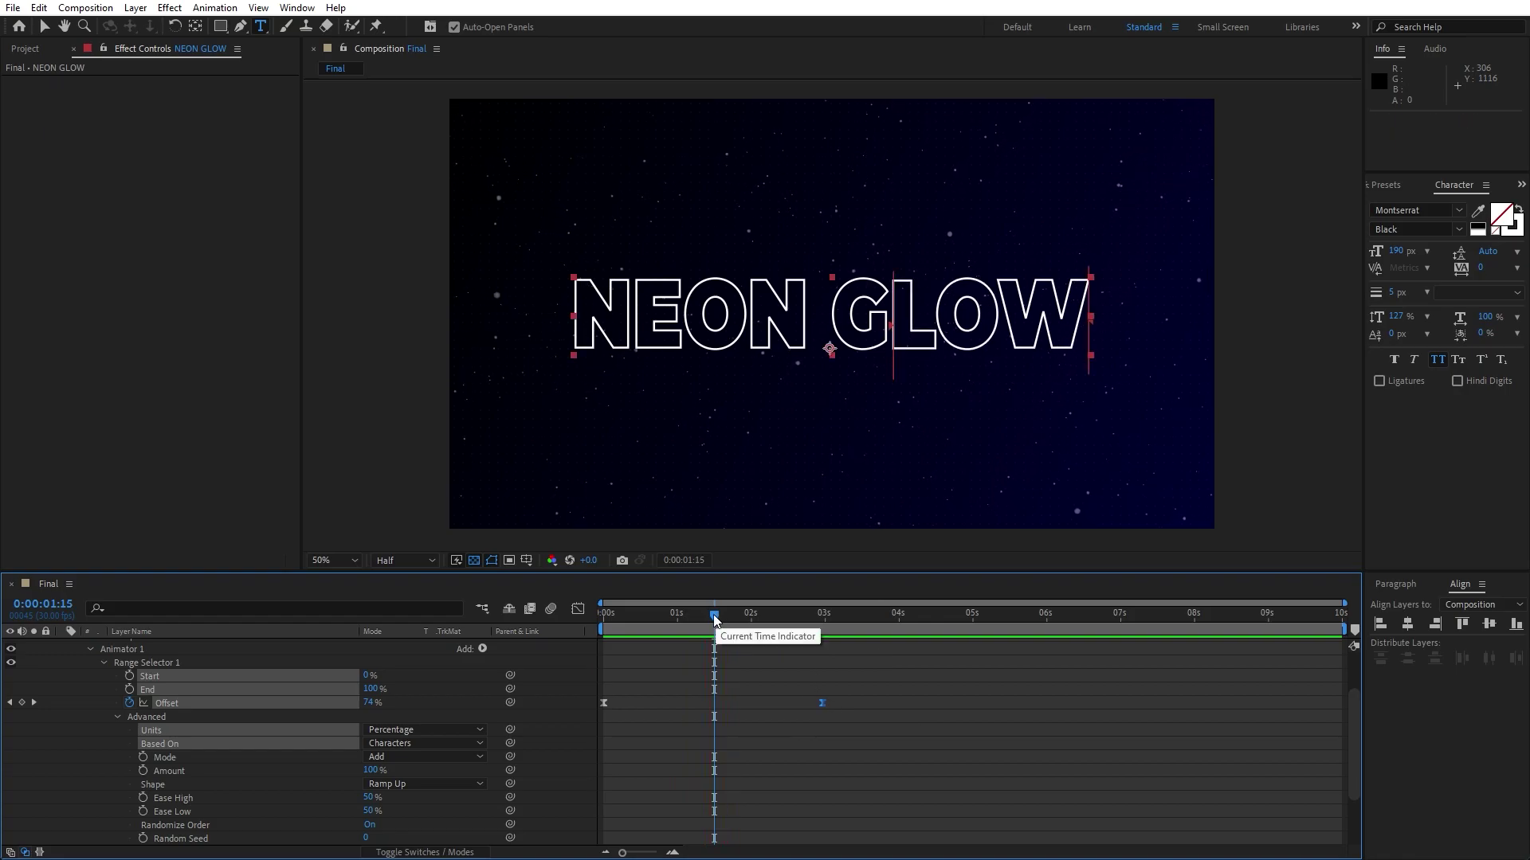
pyautogui.scroll(2, 131, 706)
pyautogui.click(64, 647)
pyautogui.click(274, 776)
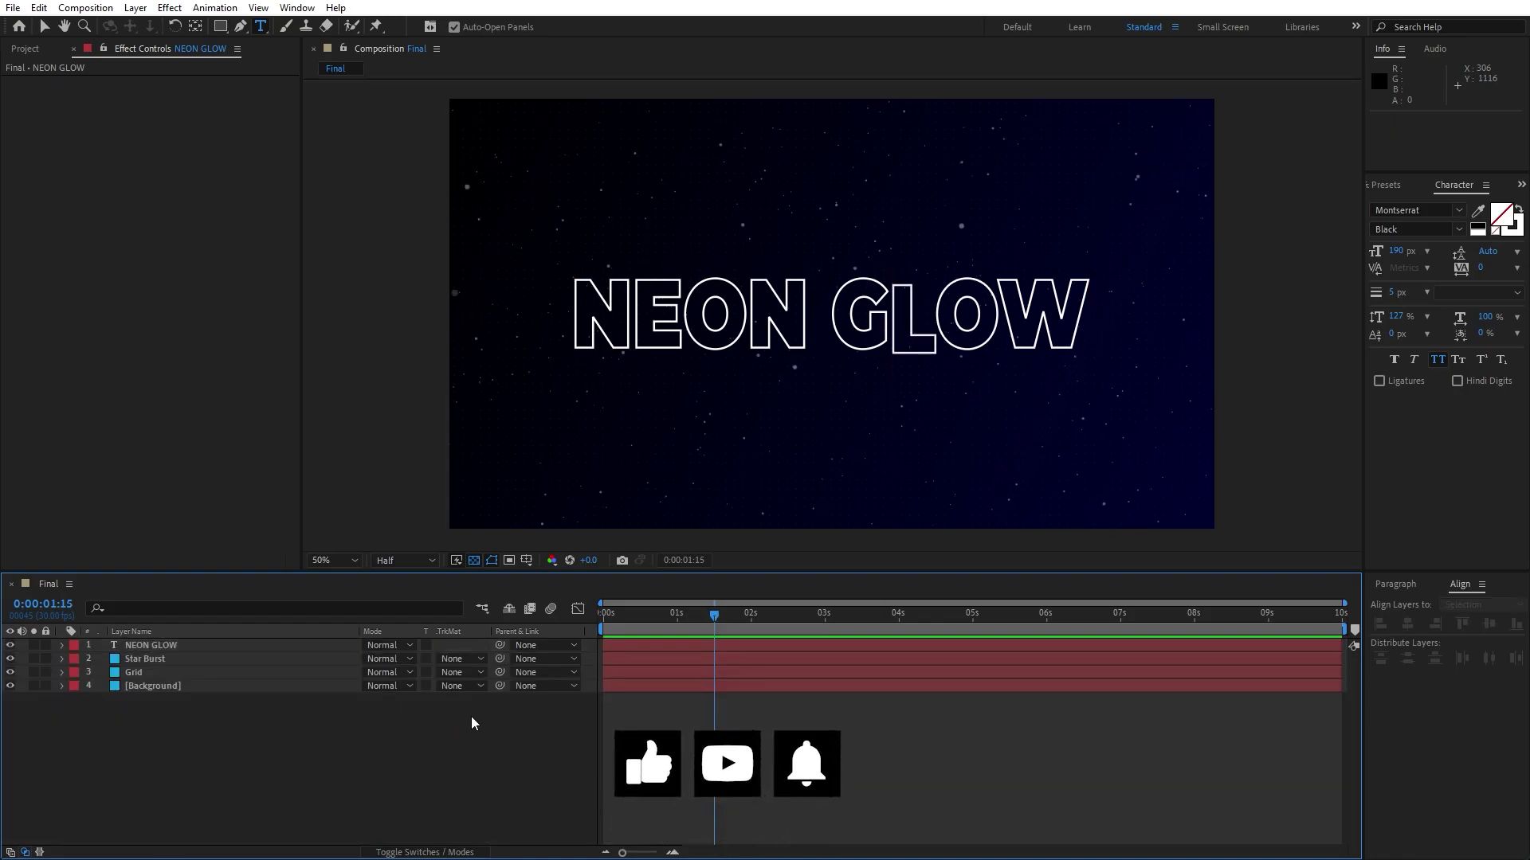
# - Apply the Gradient Ramp effect to the NEON GLOW text layer and switch to the Selection tool
pyautogui.click(170, 647)
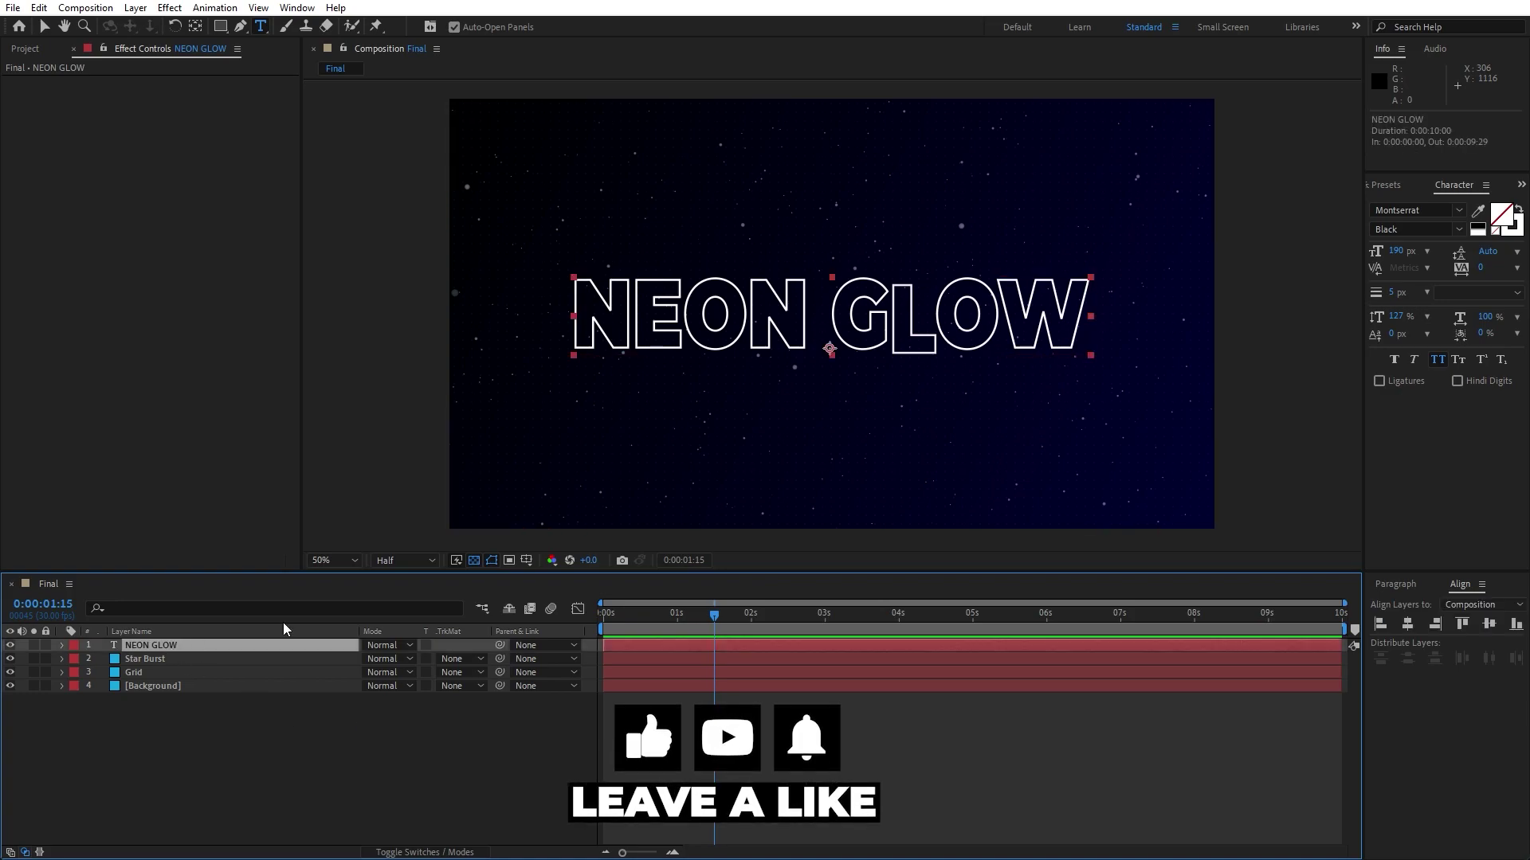
pyautogui.click(1388, 185)
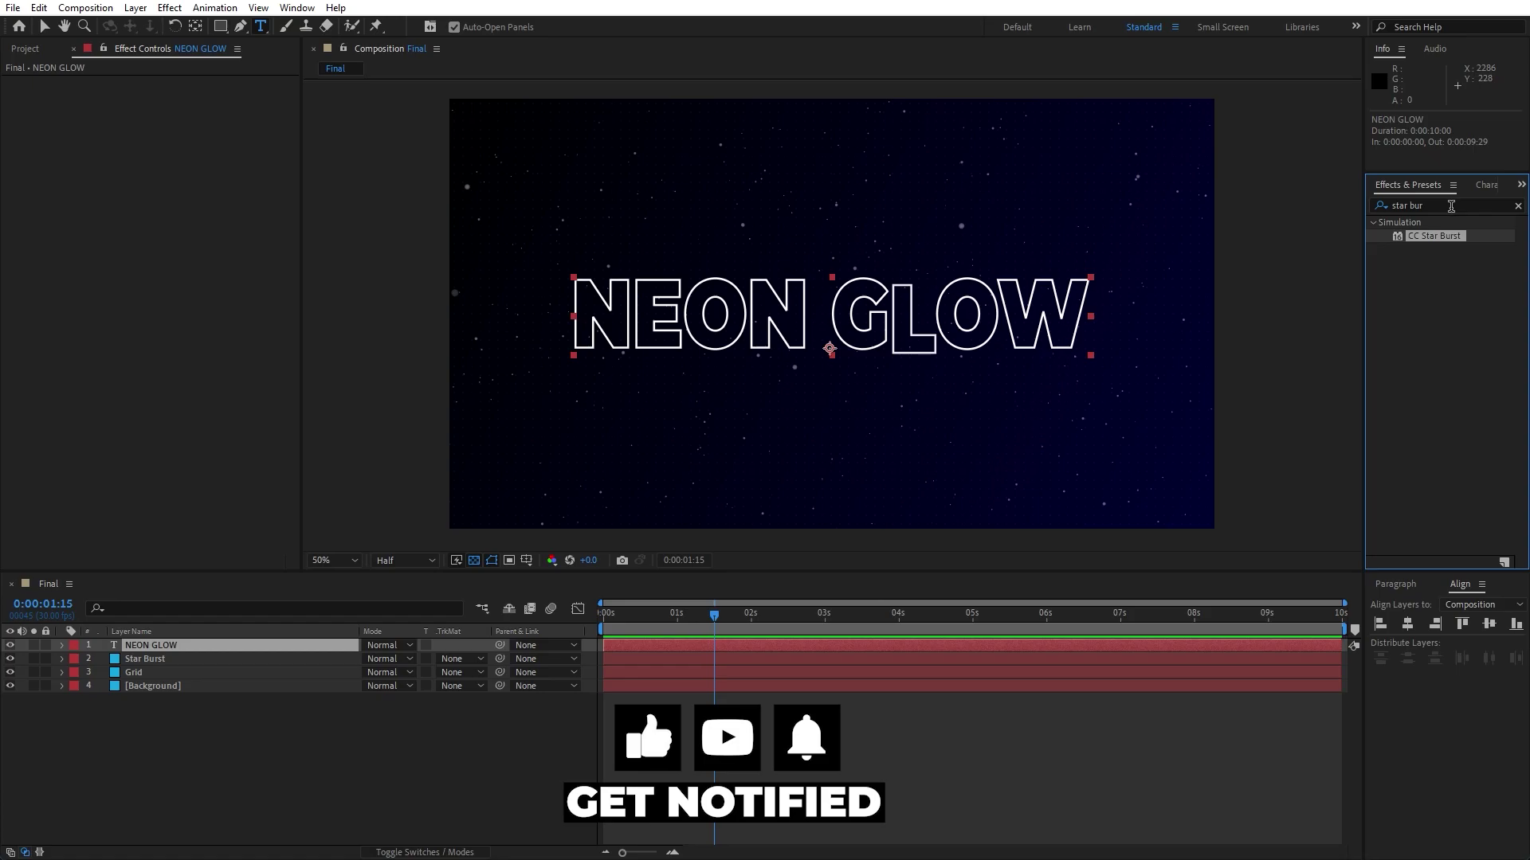
pyautogui.tripleClick(1451, 207)
pyautogui.write('ra,m')
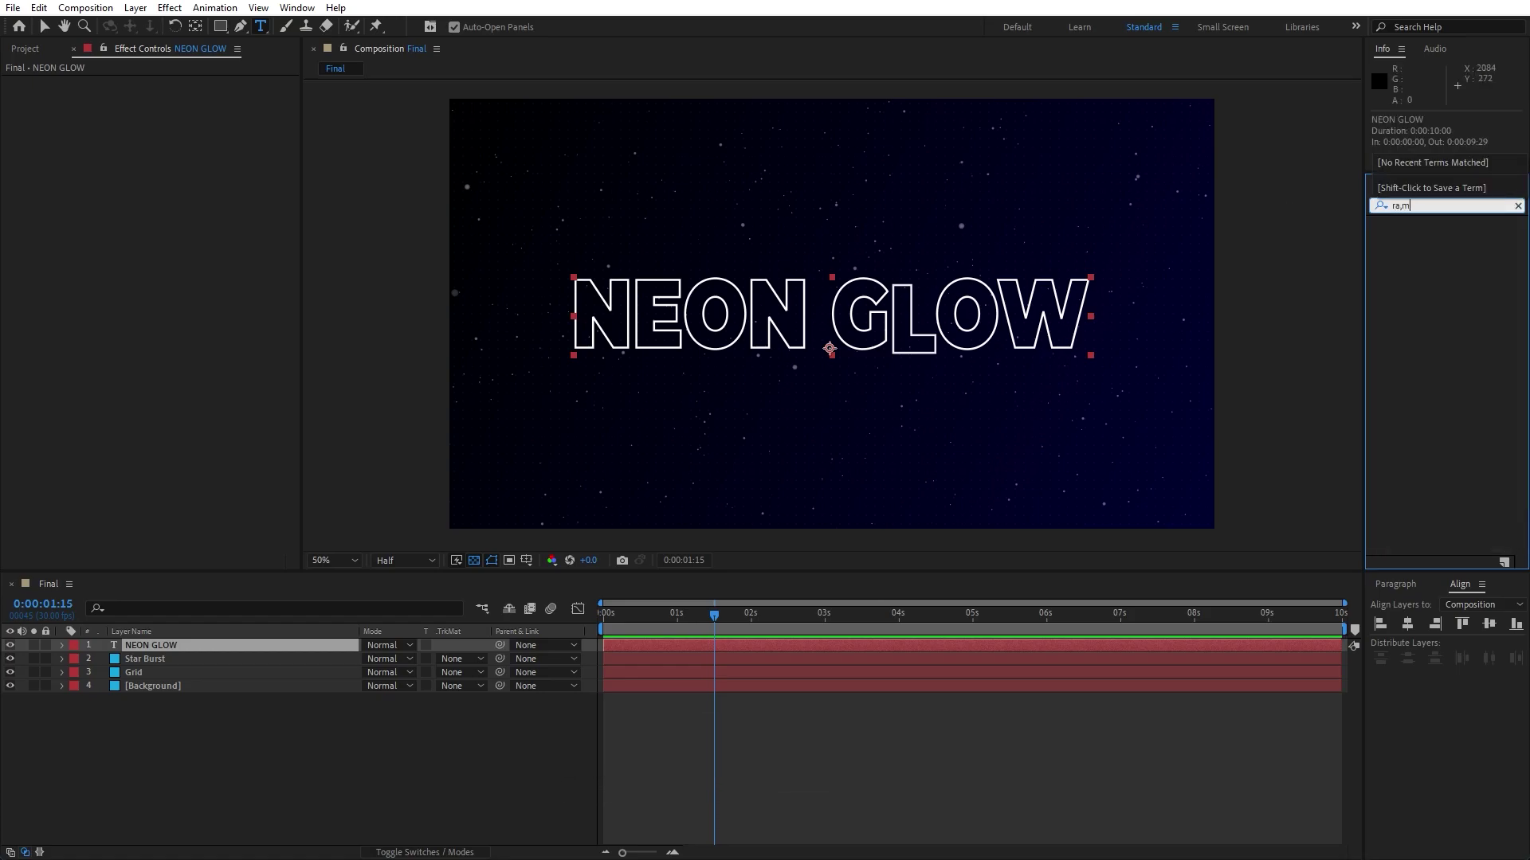
pyautogui.press('BackSpace')
pyautogui.write('mp')
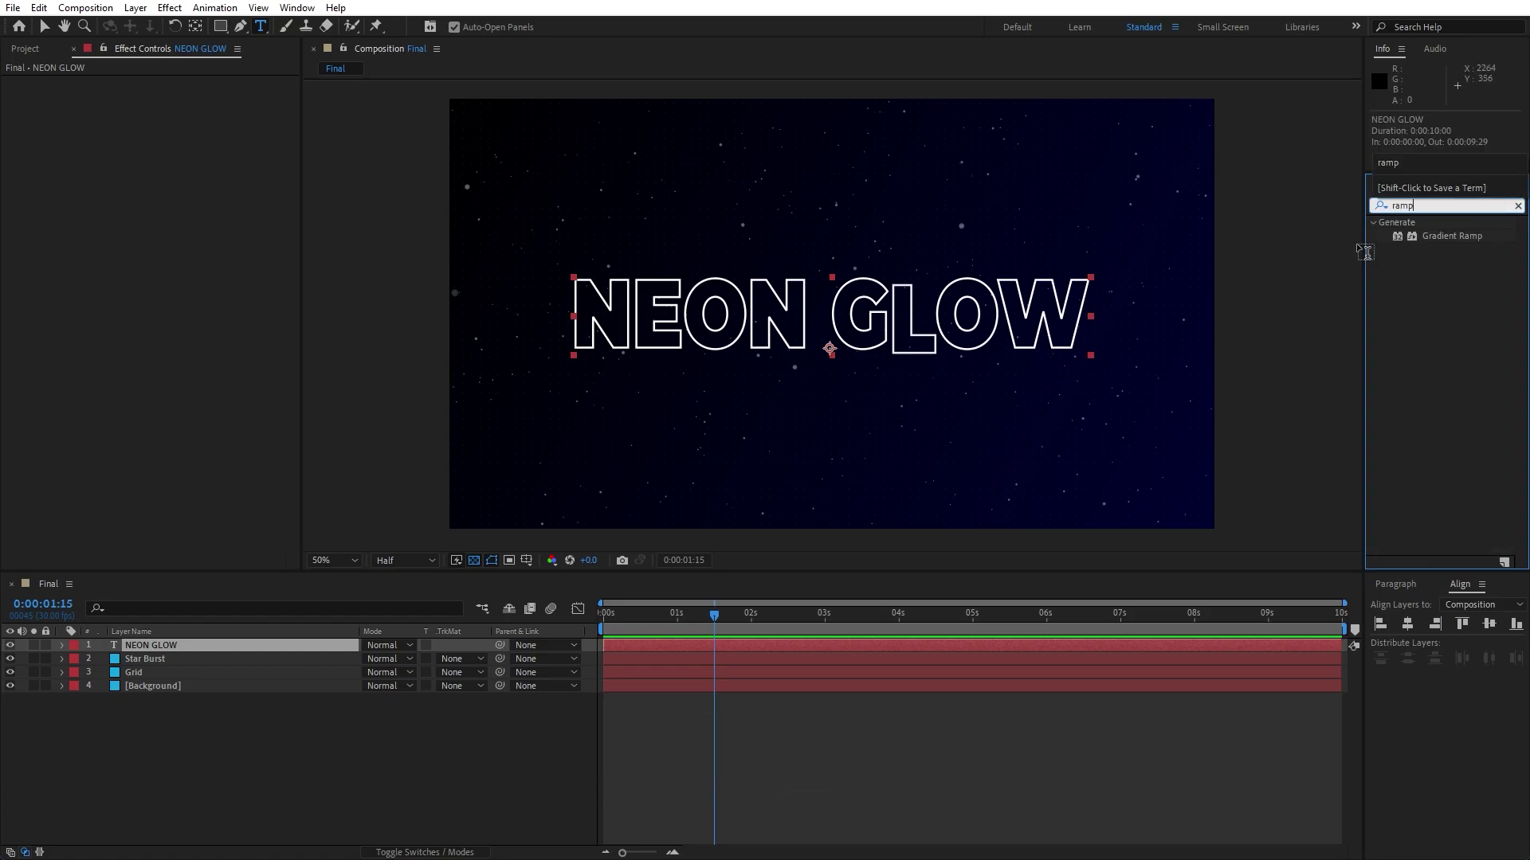
pyautogui.moveTo(1423, 238); pyautogui.dragTo(219, 645)
pyautogui.press('v')
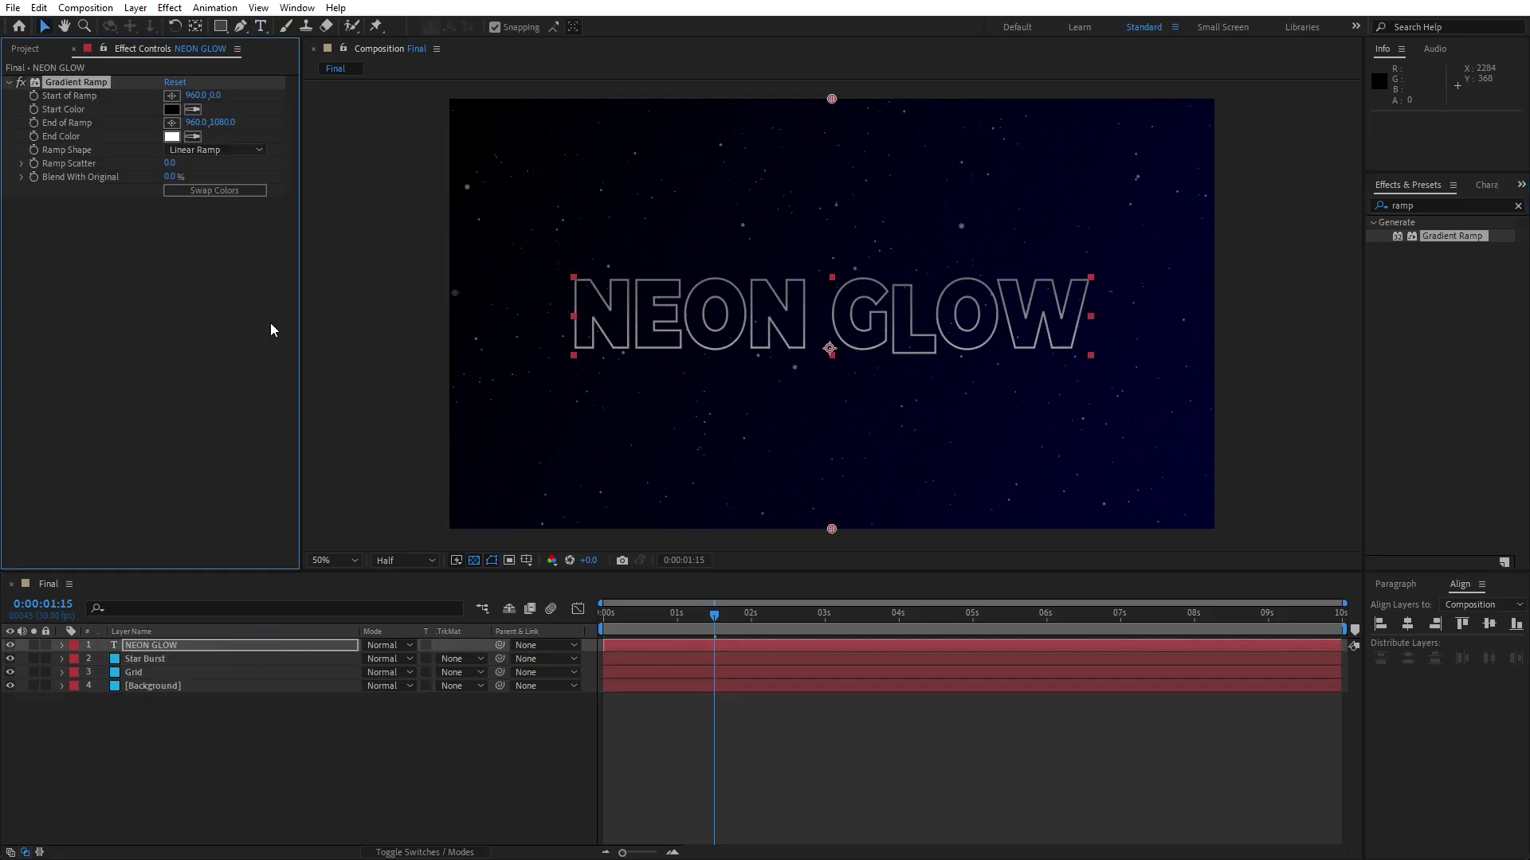
# - Place the ramp's start just above the text's upper-left corner at 278, 418 and its end beyond the lower-right corner at 1642, 652
pyautogui.click(172, 96)
pyautogui.click(560, 266)
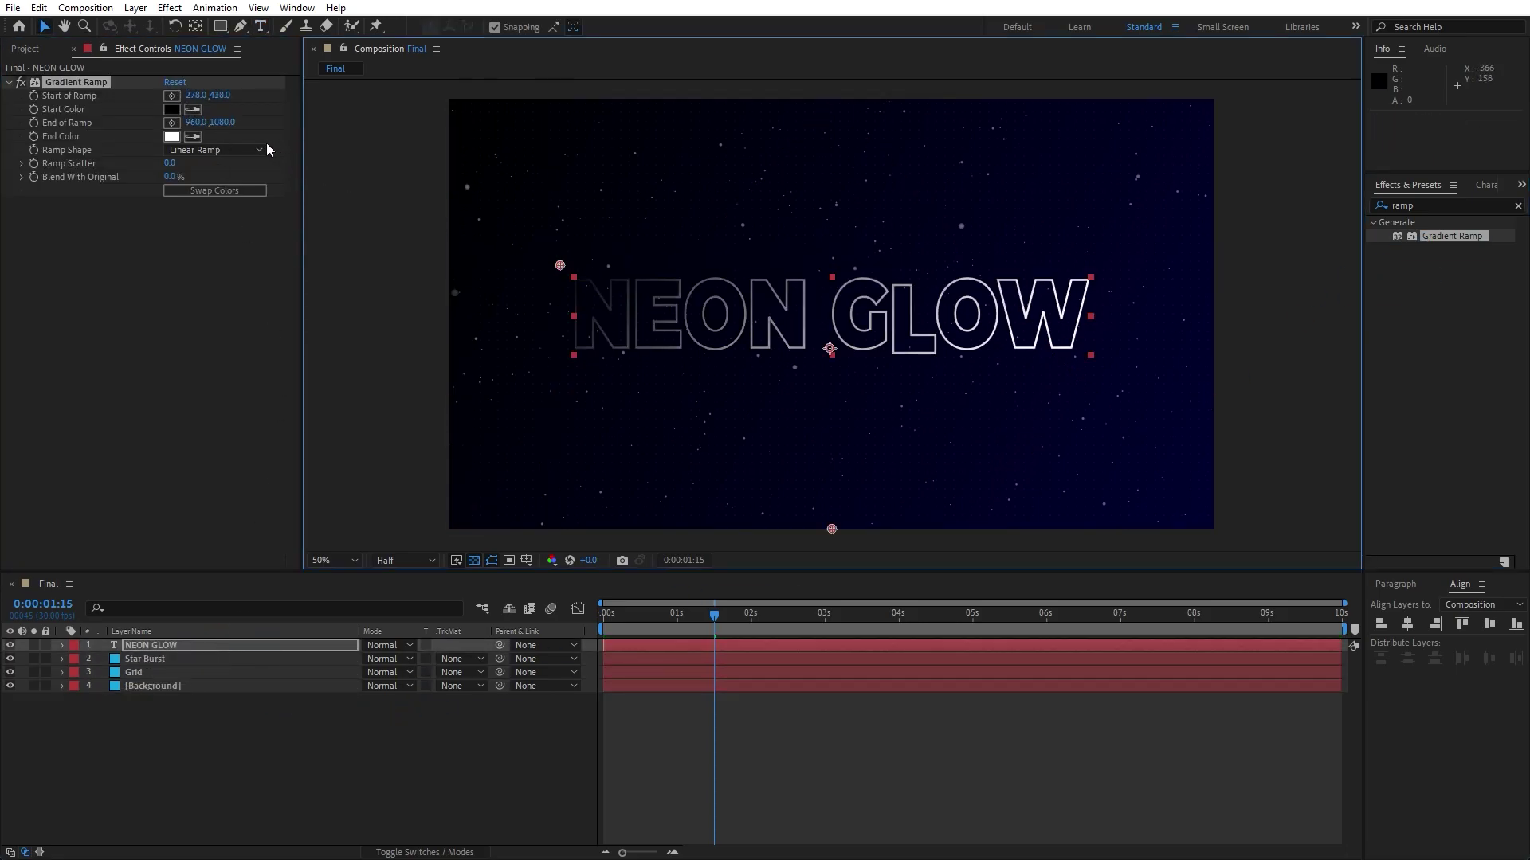
pyautogui.click(171, 123)
pyautogui.click(1103, 359)
# - Set the Gradient Ramp's start color to 00B4FF and sample that same blue for its end color
pyautogui.click(172, 109)
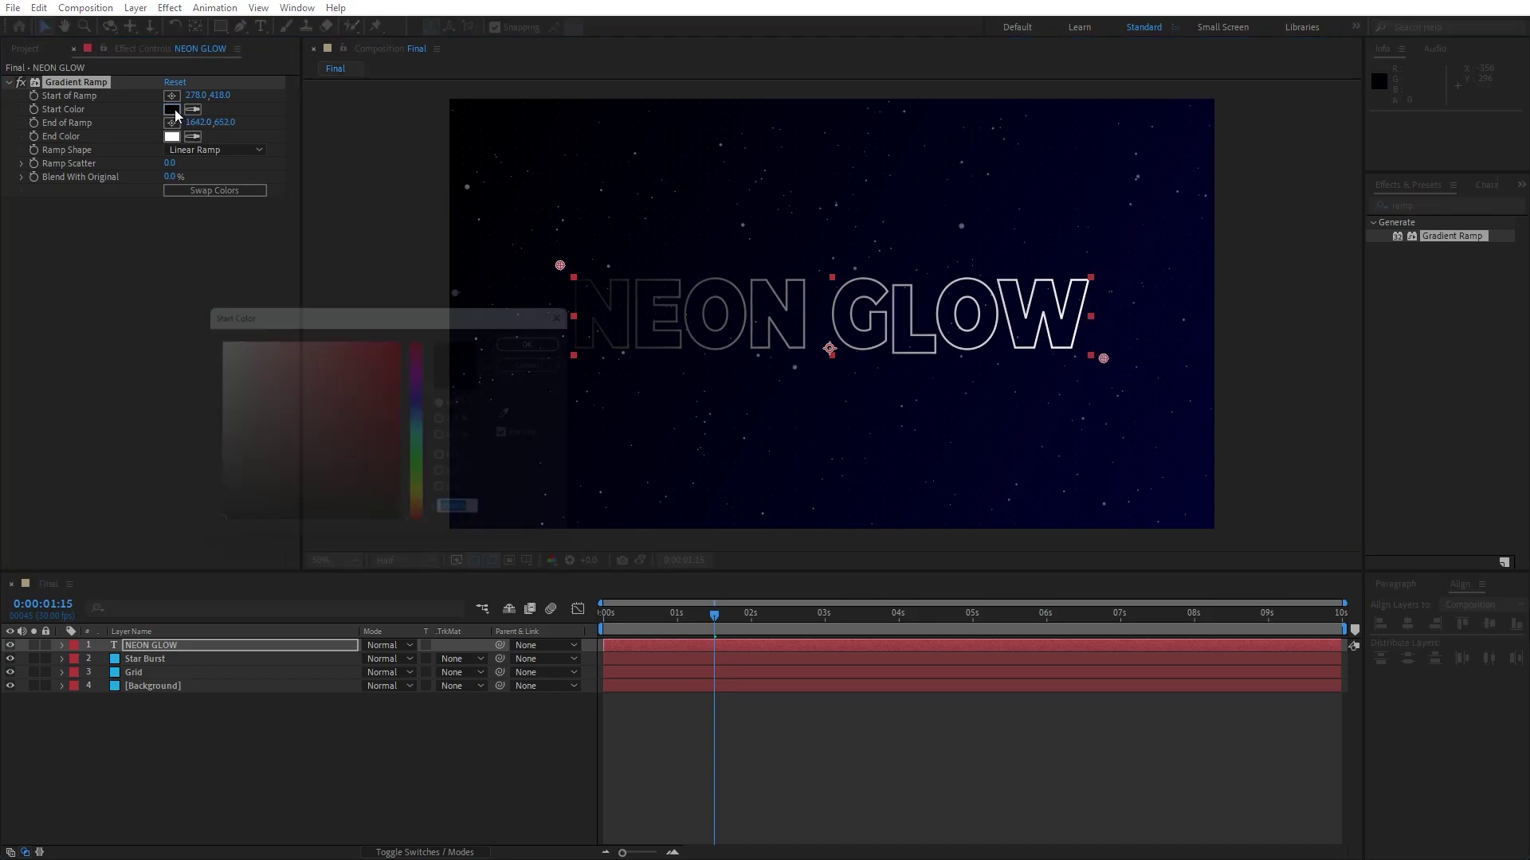
pyautogui.write('00')
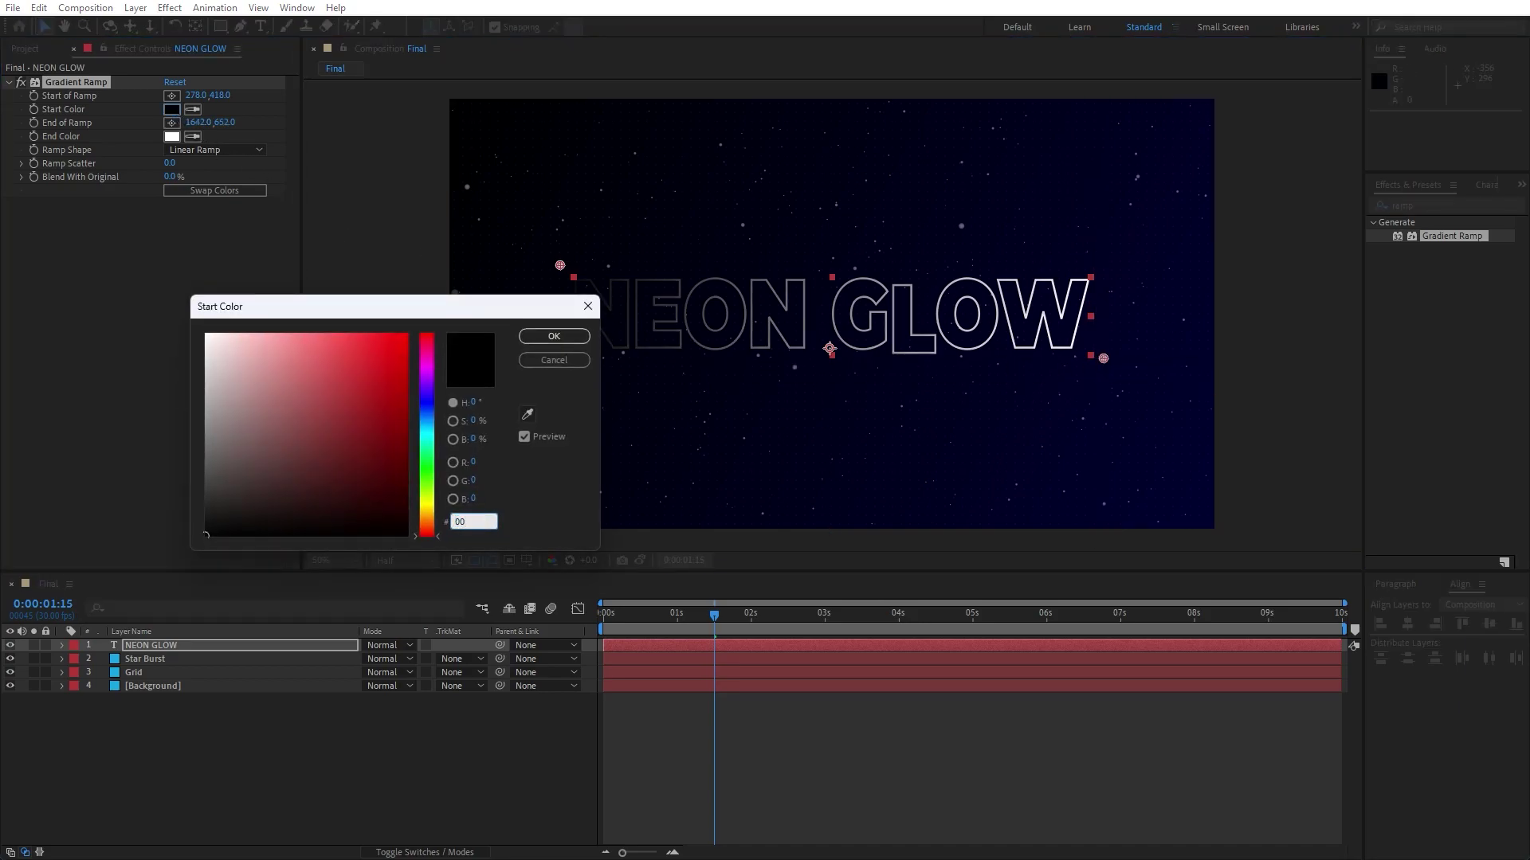
pyautogui.write('B4FF')
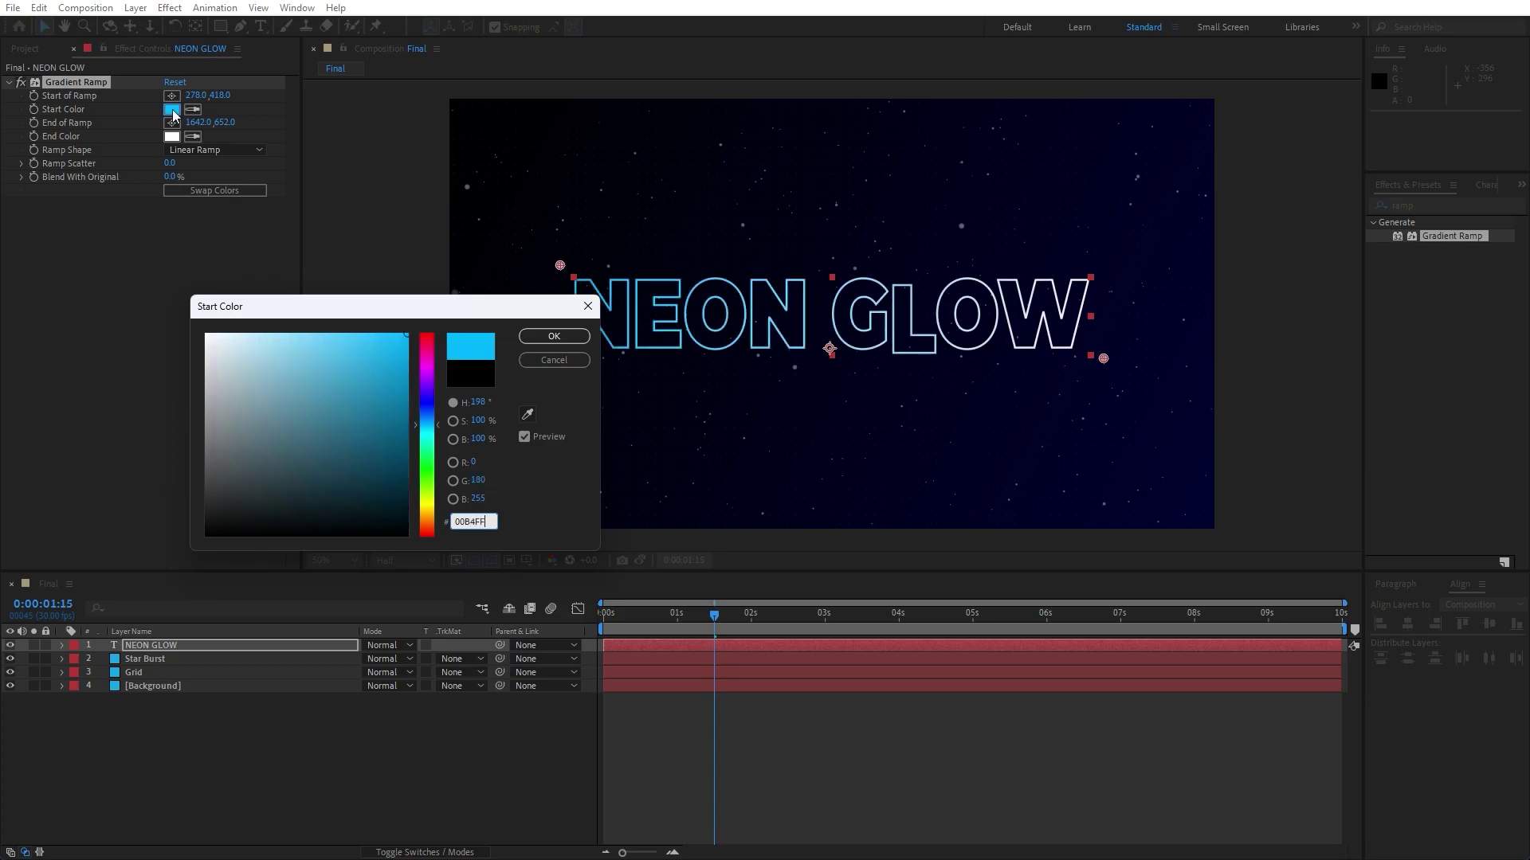
pyautogui.click(576, 342)
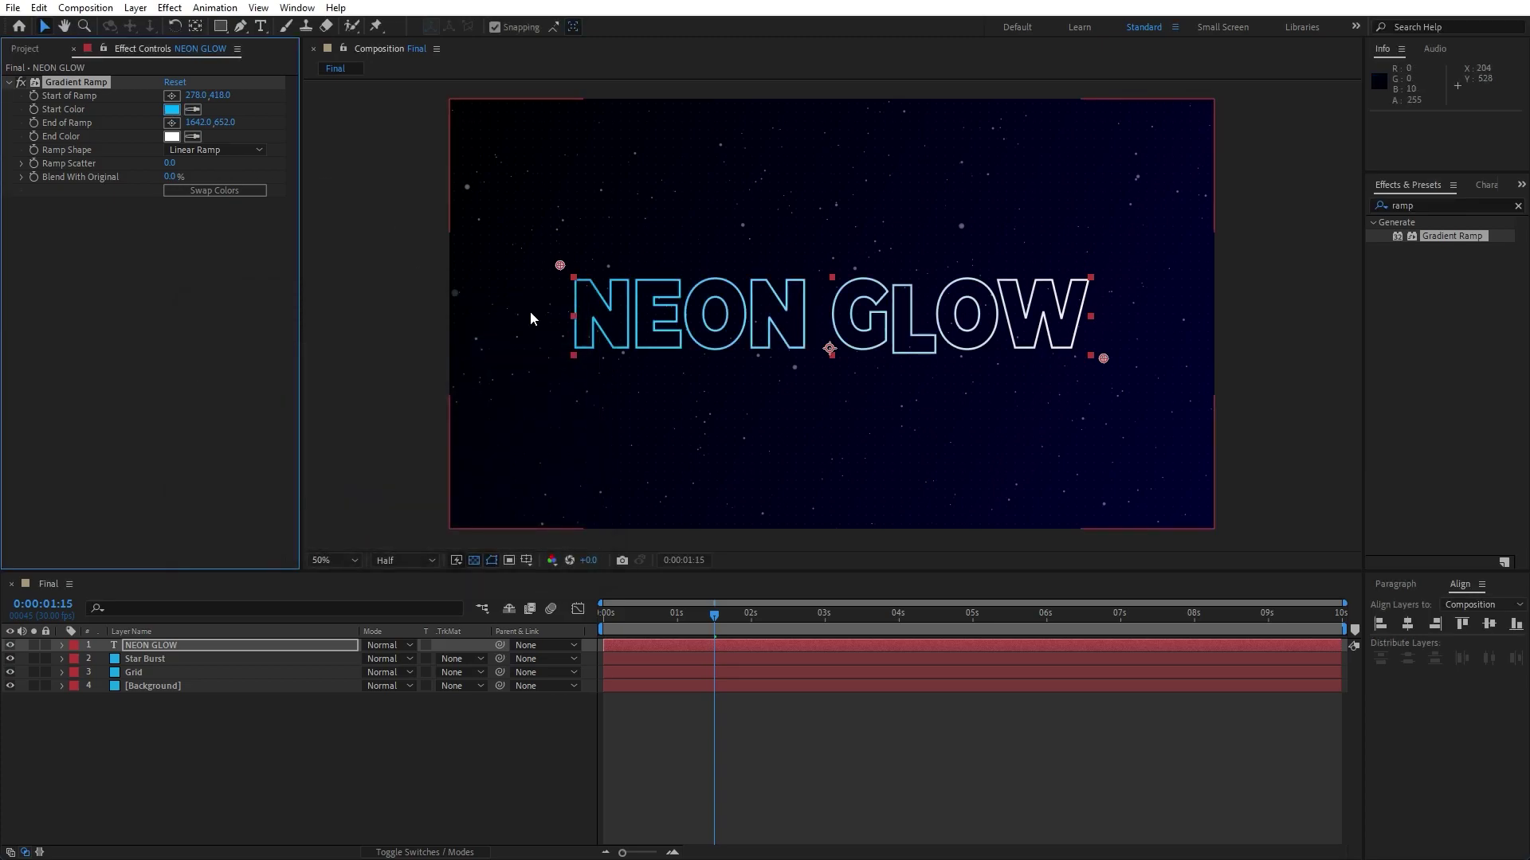
pyautogui.click(195, 137)
pyautogui.click(173, 110)
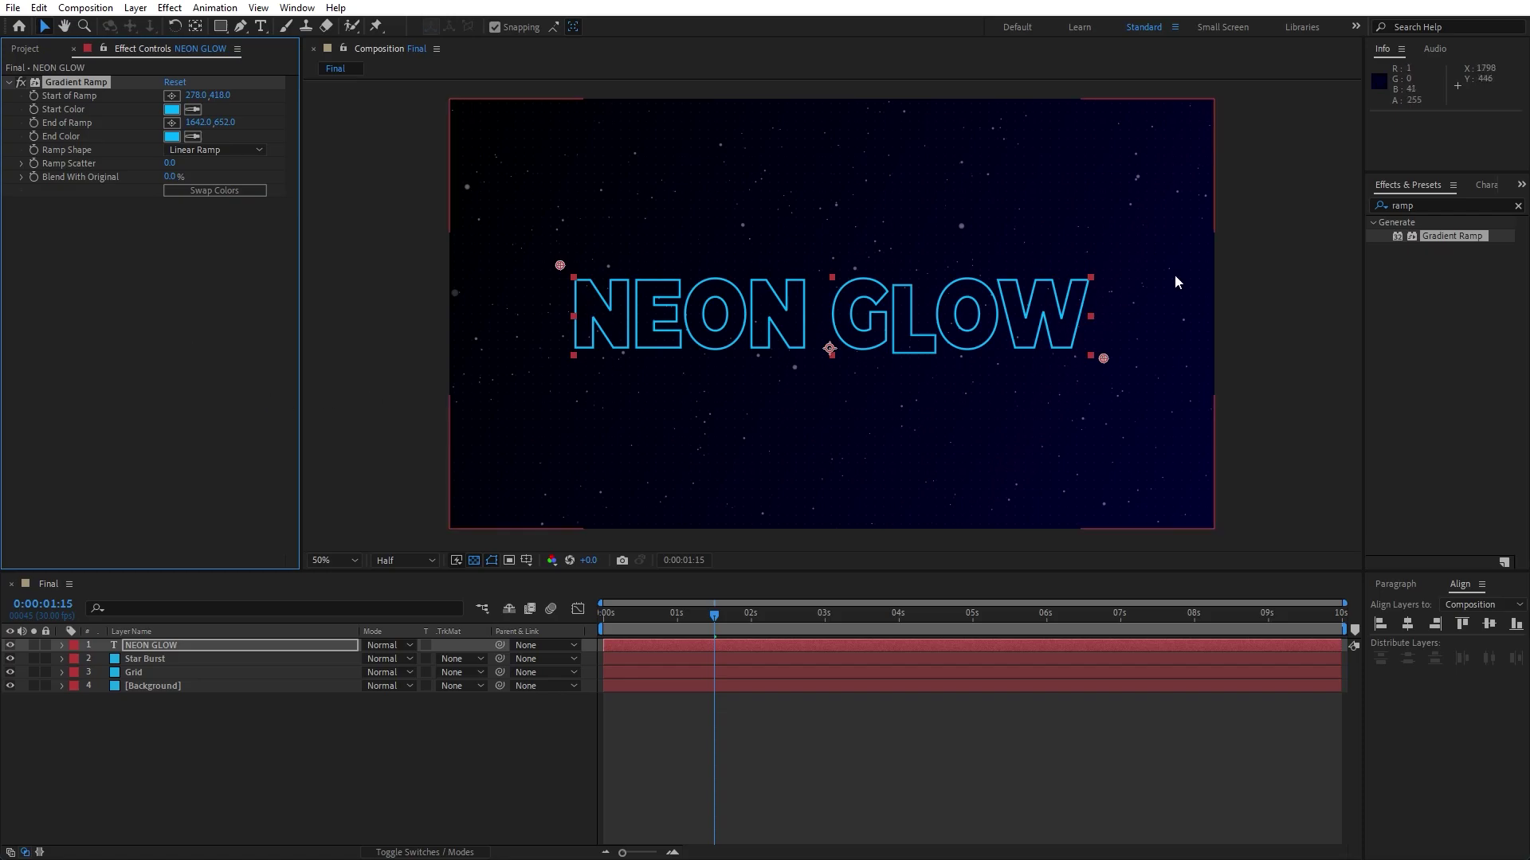
# - Apply the Drop Shadow effect to the NEON GLOW text layer
pyautogui.click(1408, 207)
pyautogui.write('drop s')
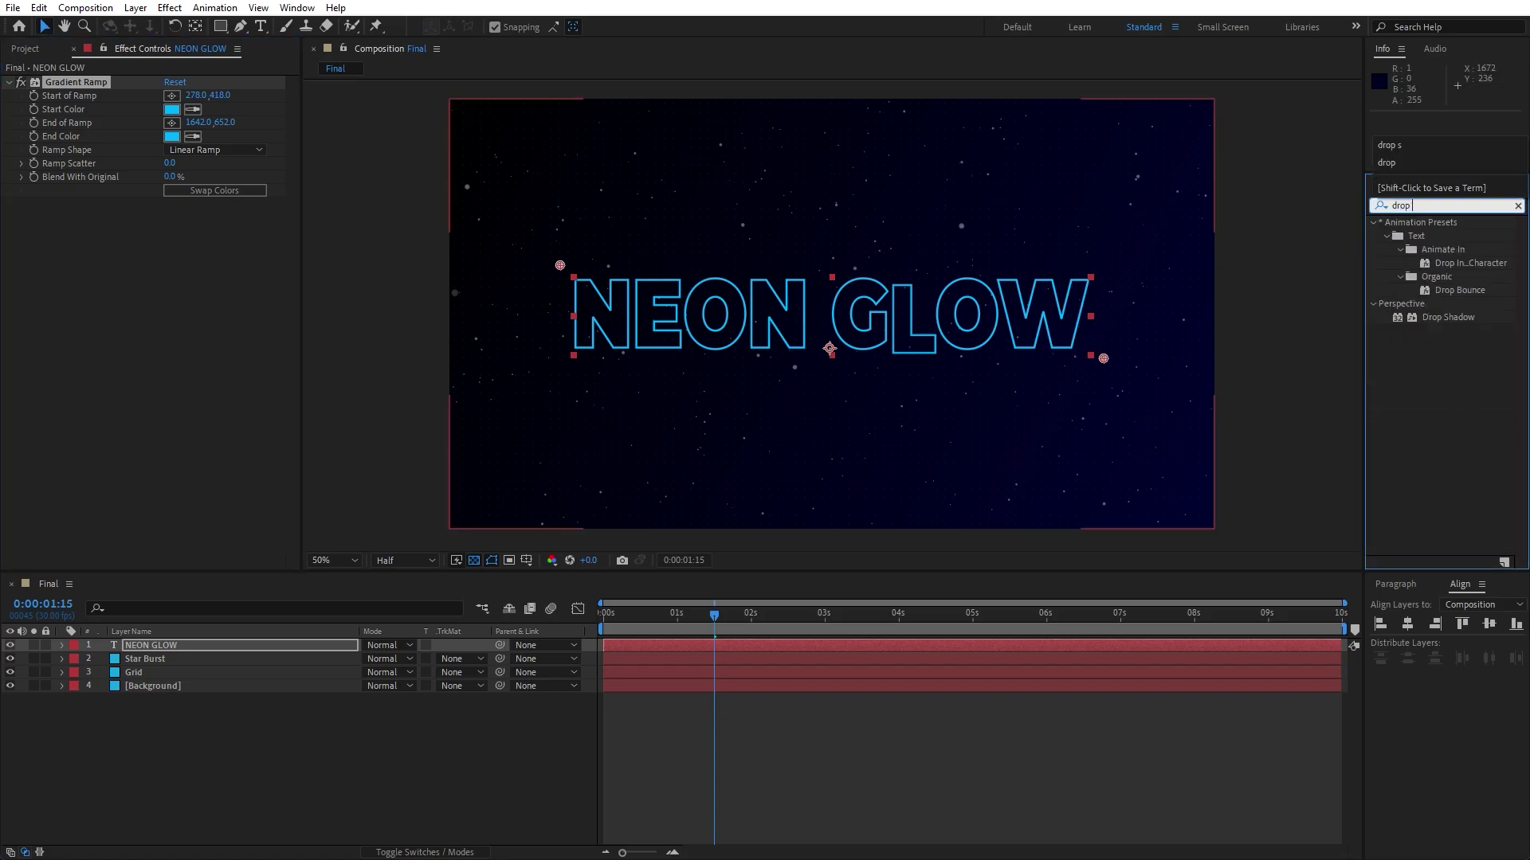
pyautogui.moveTo(1432, 233); pyautogui.dragTo(199, 647)
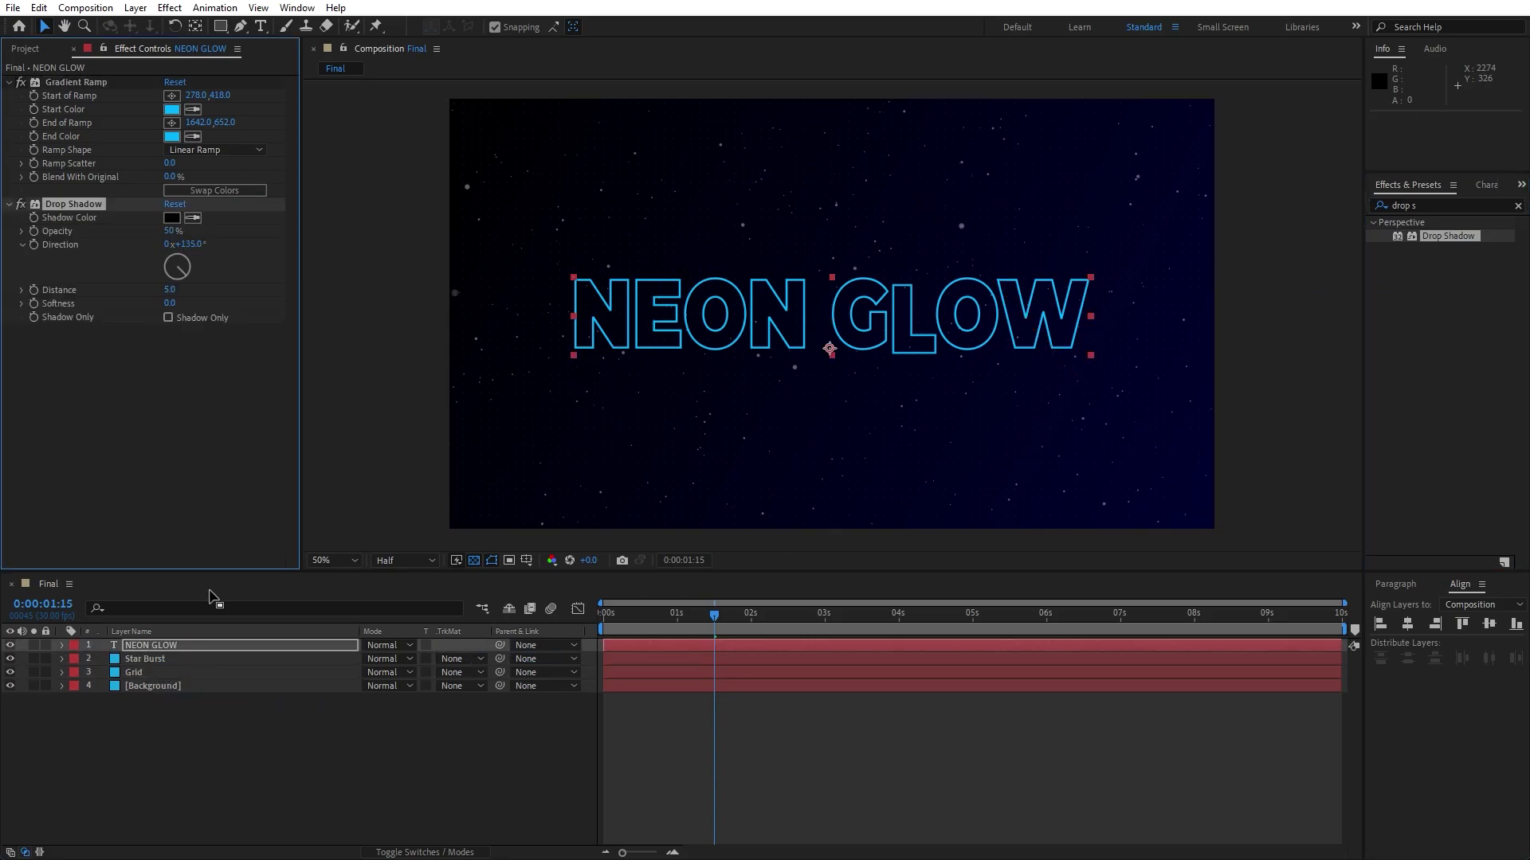
# - Set the Drop Shadow's color to FF00D2 and its softness to 20
pyautogui.click(170, 217)
pyautogui.write('FF00D2')
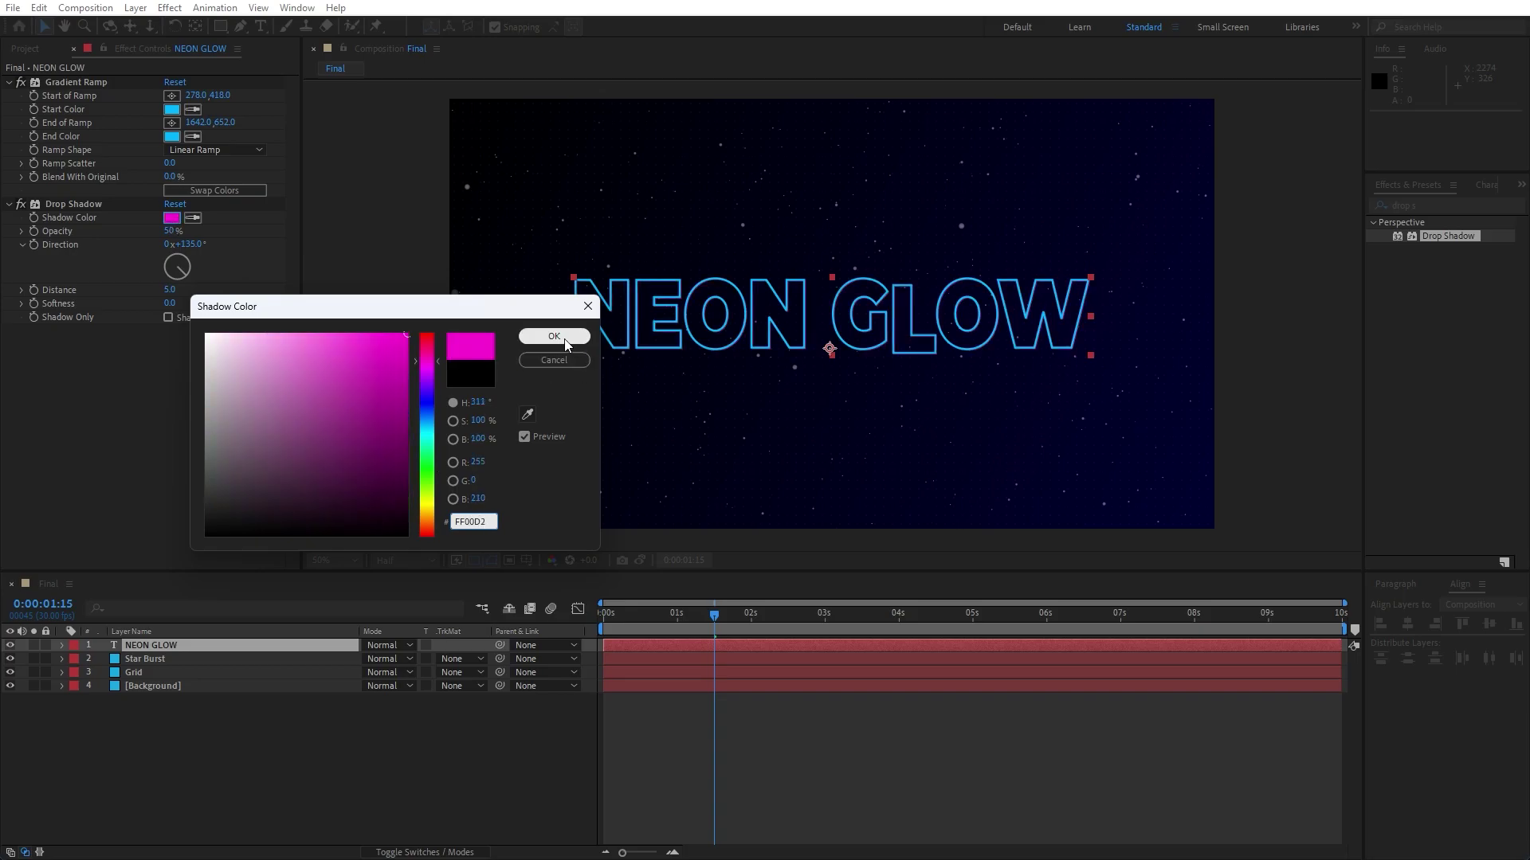
pyautogui.click(553, 336)
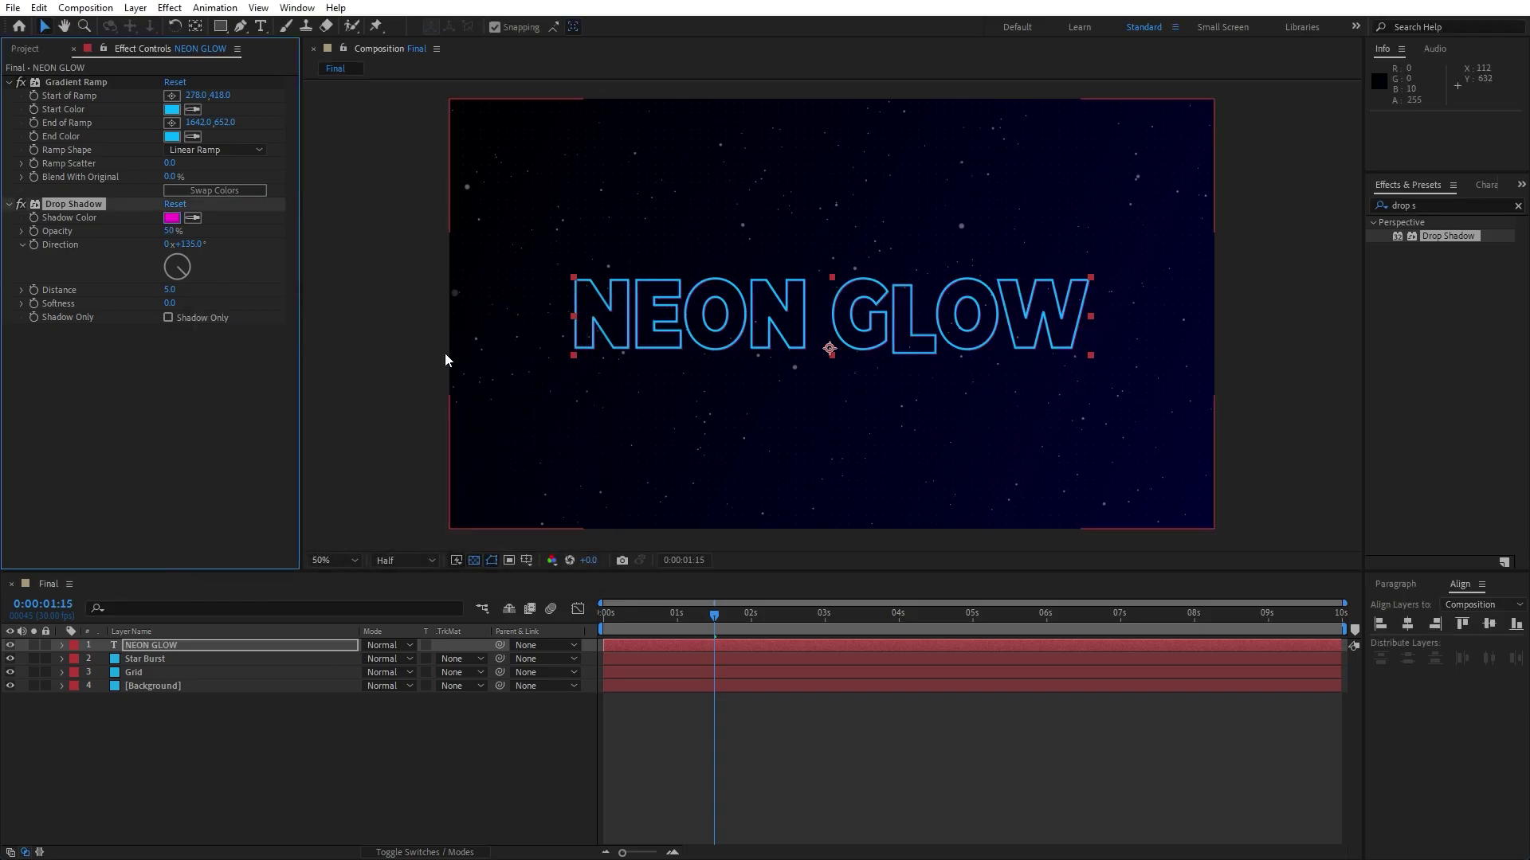
pyautogui.click(170, 304)
pyautogui.write('20')
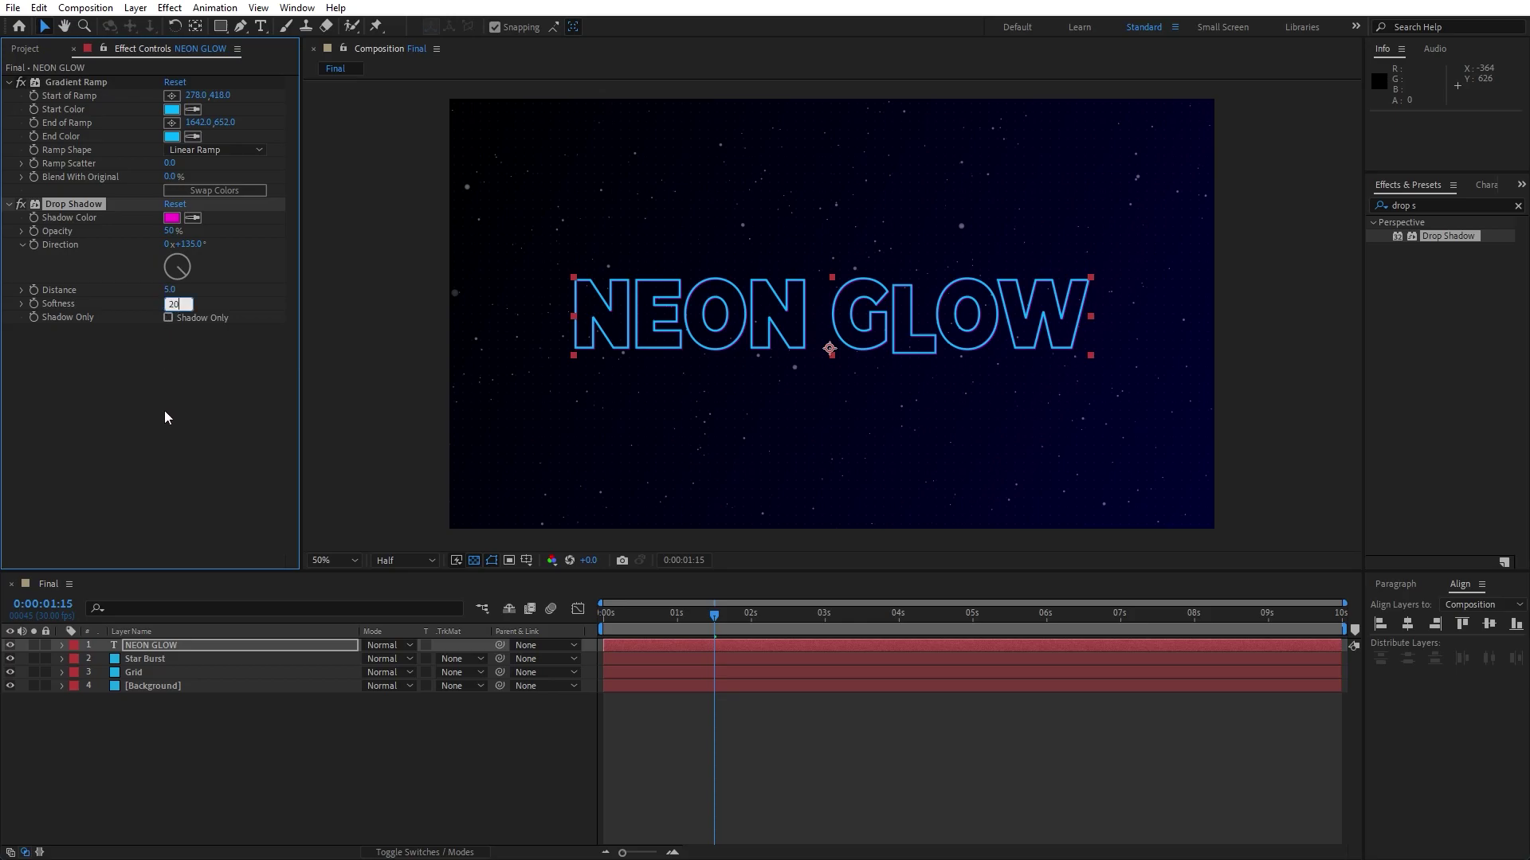
pyautogui.click(164, 414)
# - Duplicate the Drop Shadow and set the copy's distance to 10 and softness to 40
pyautogui.click(88, 209)
pyautogui.hotkey('ctrl', 'd')
pyautogui.click(169, 415)
pyautogui.write('10')
pyautogui.press('Return')
pyautogui.click(174, 430)
pyautogui.write('40')
pyautogui.press('Return')
# - Duplicate the second Drop Shadow and set the new copy's distance to 20 and softness to 80
pyautogui.click(92, 336)
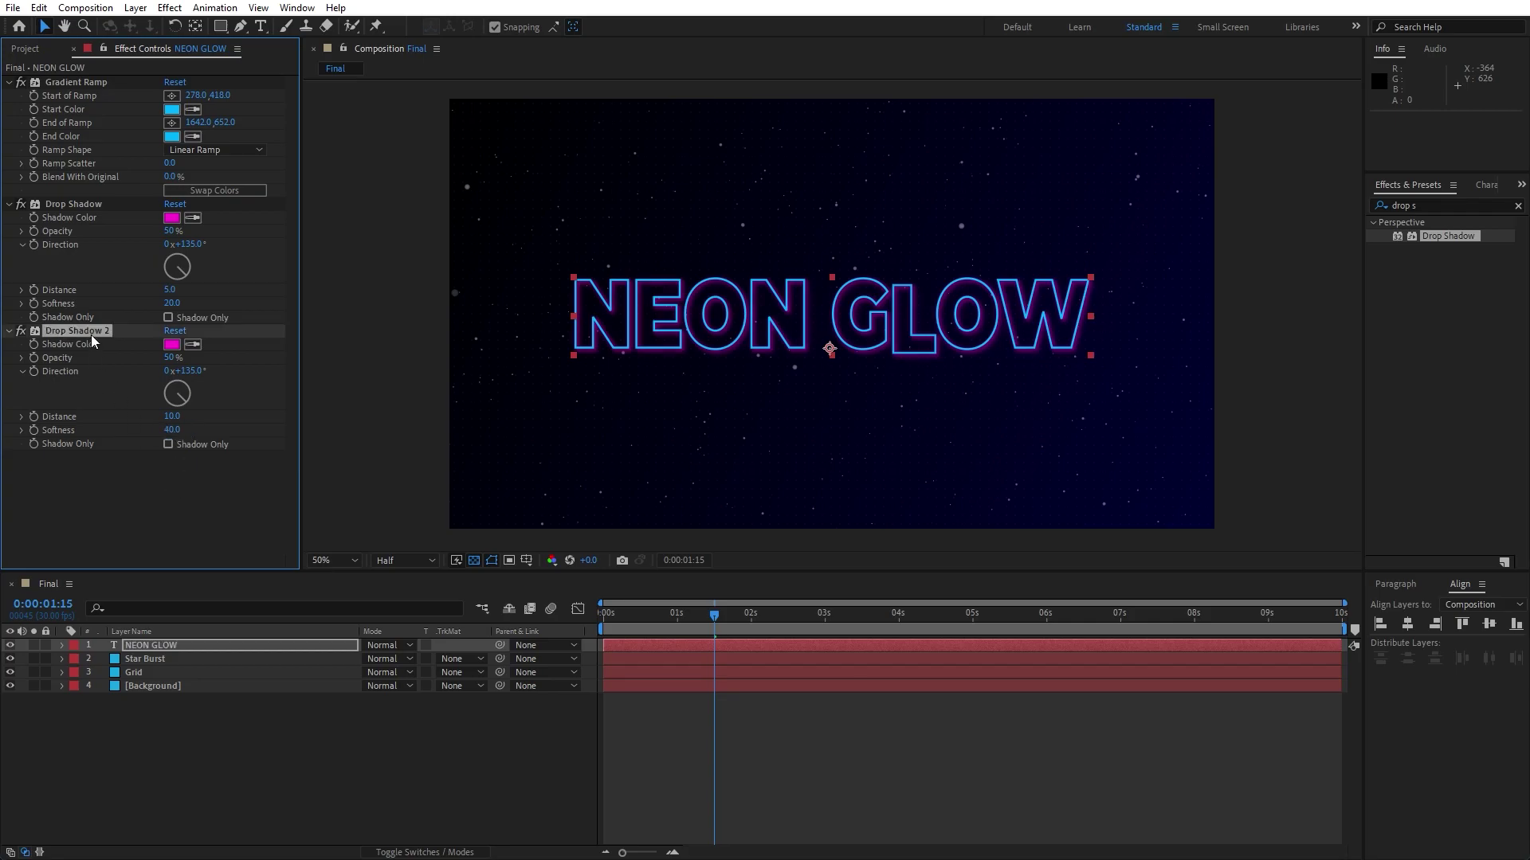
pyautogui.hotkey('ctrl', 'd')
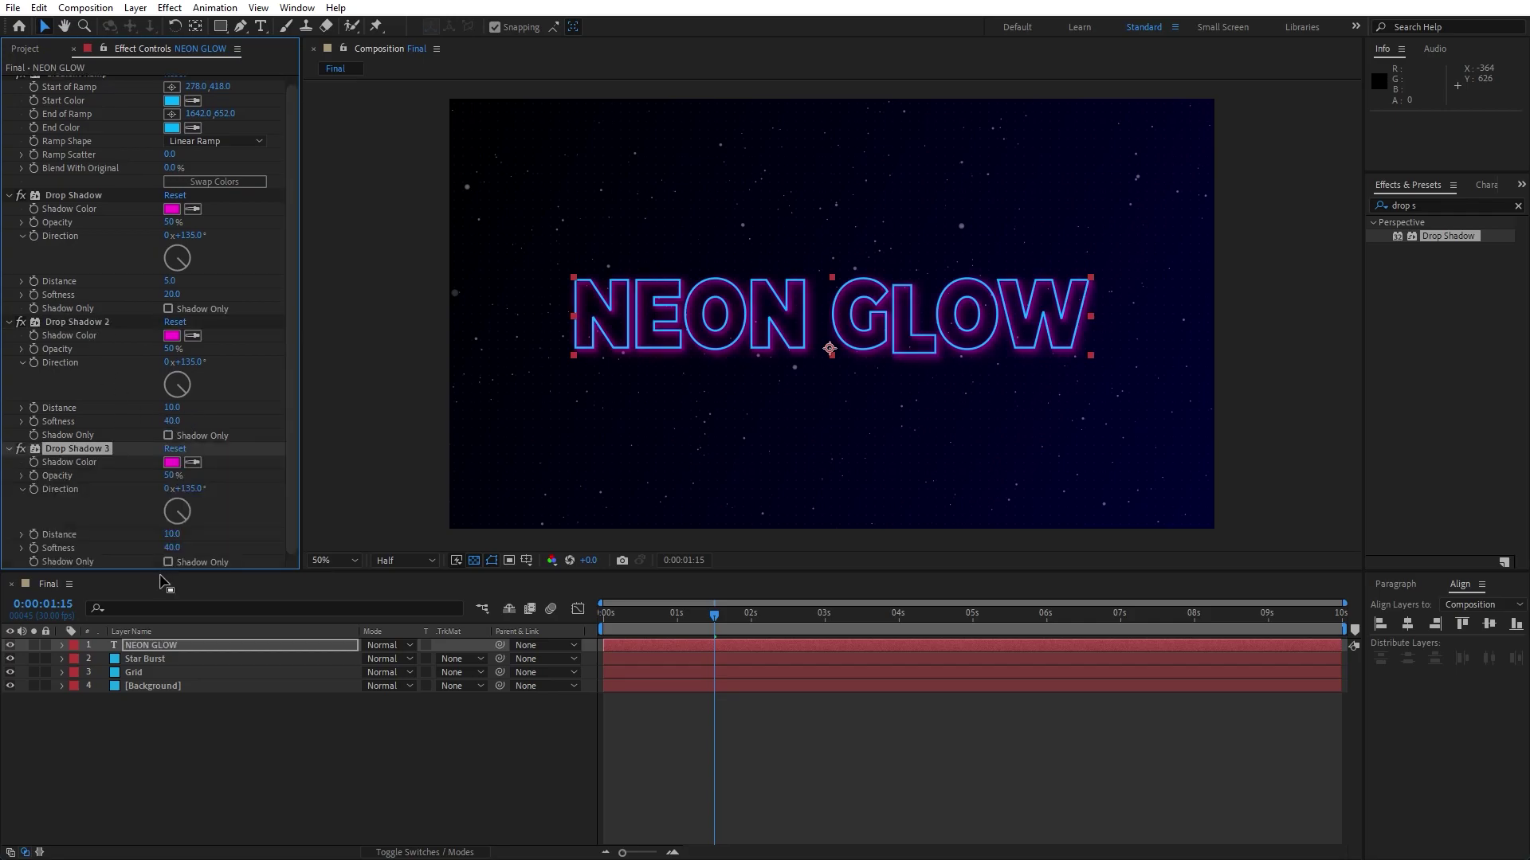
pyautogui.click(176, 534)
pyautogui.write('20')
pyautogui.click(173, 546)
pyautogui.write('80')
pyautogui.press('Return')
# - Collapse the settings of the Gradient Ramp and all three Drop Shadow effects
pyautogui.scroll(1, 145, 348)
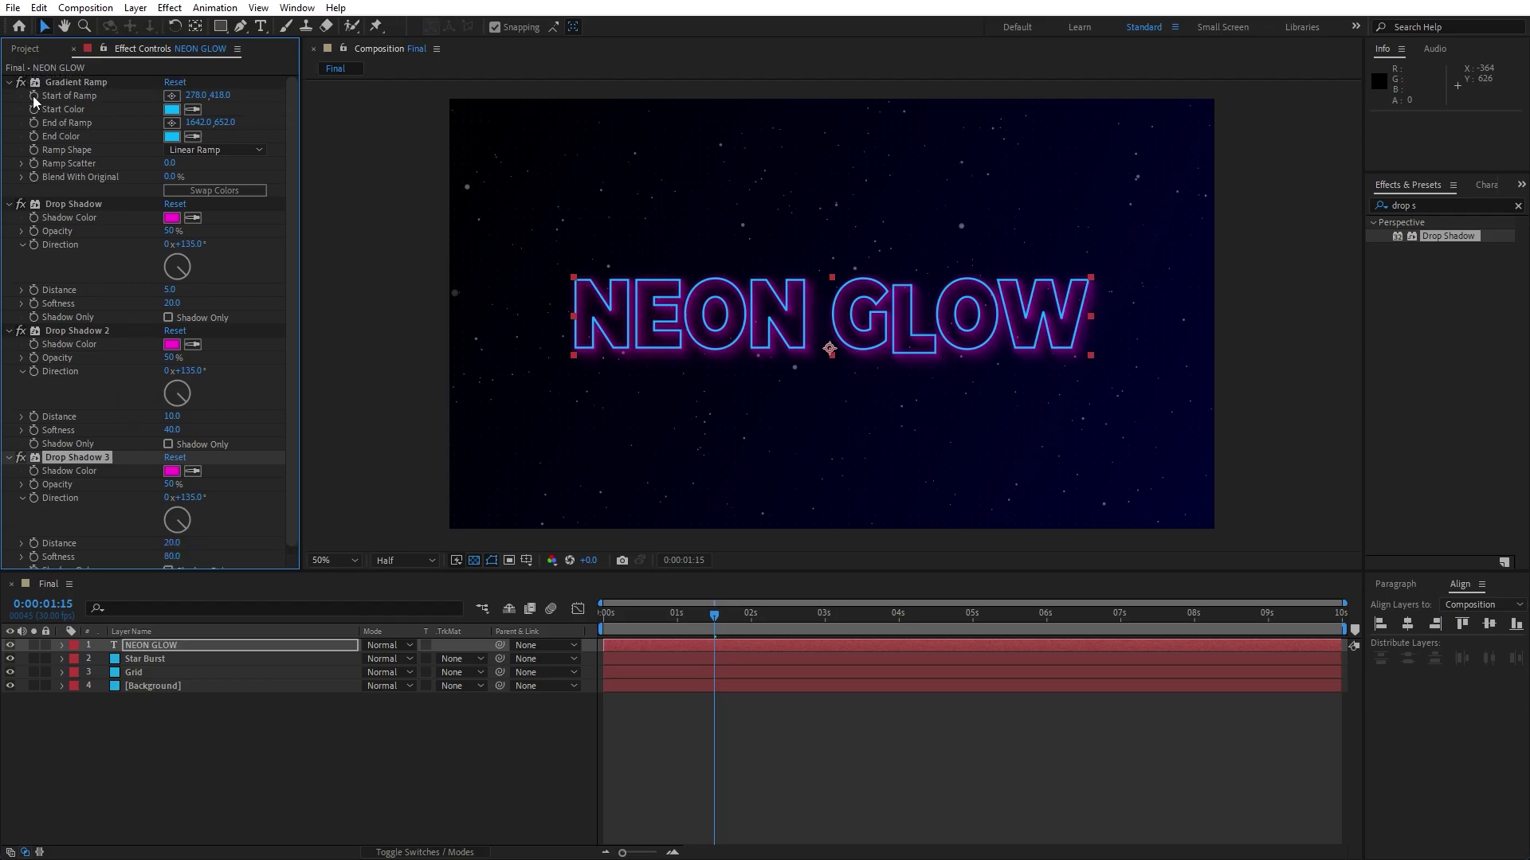
pyautogui.click(8, 82)
pyautogui.click(8, 95)
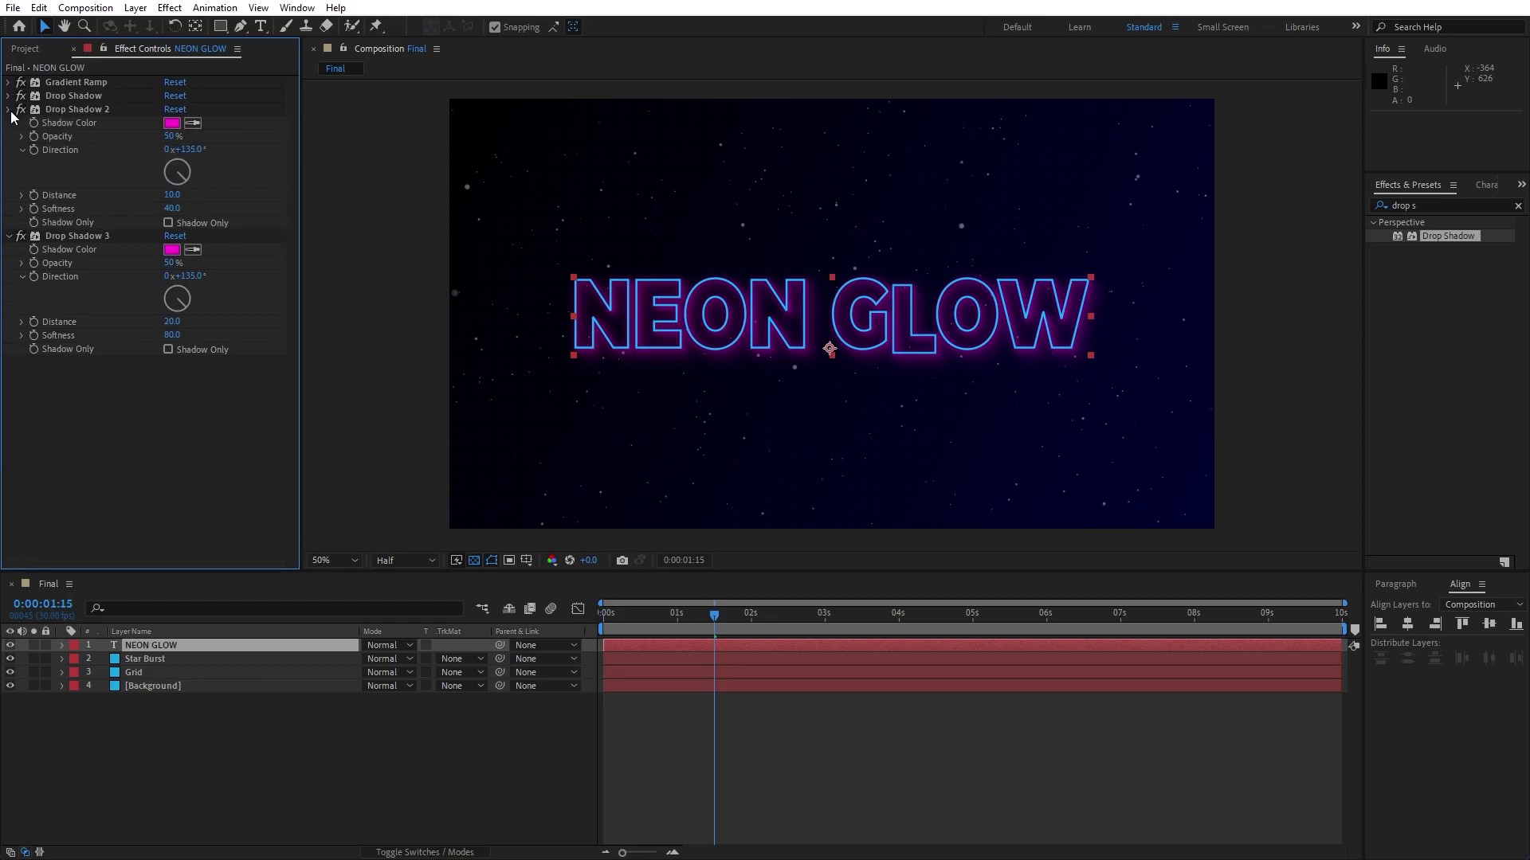
pyautogui.click(8, 110)
pyautogui.click(8, 123)
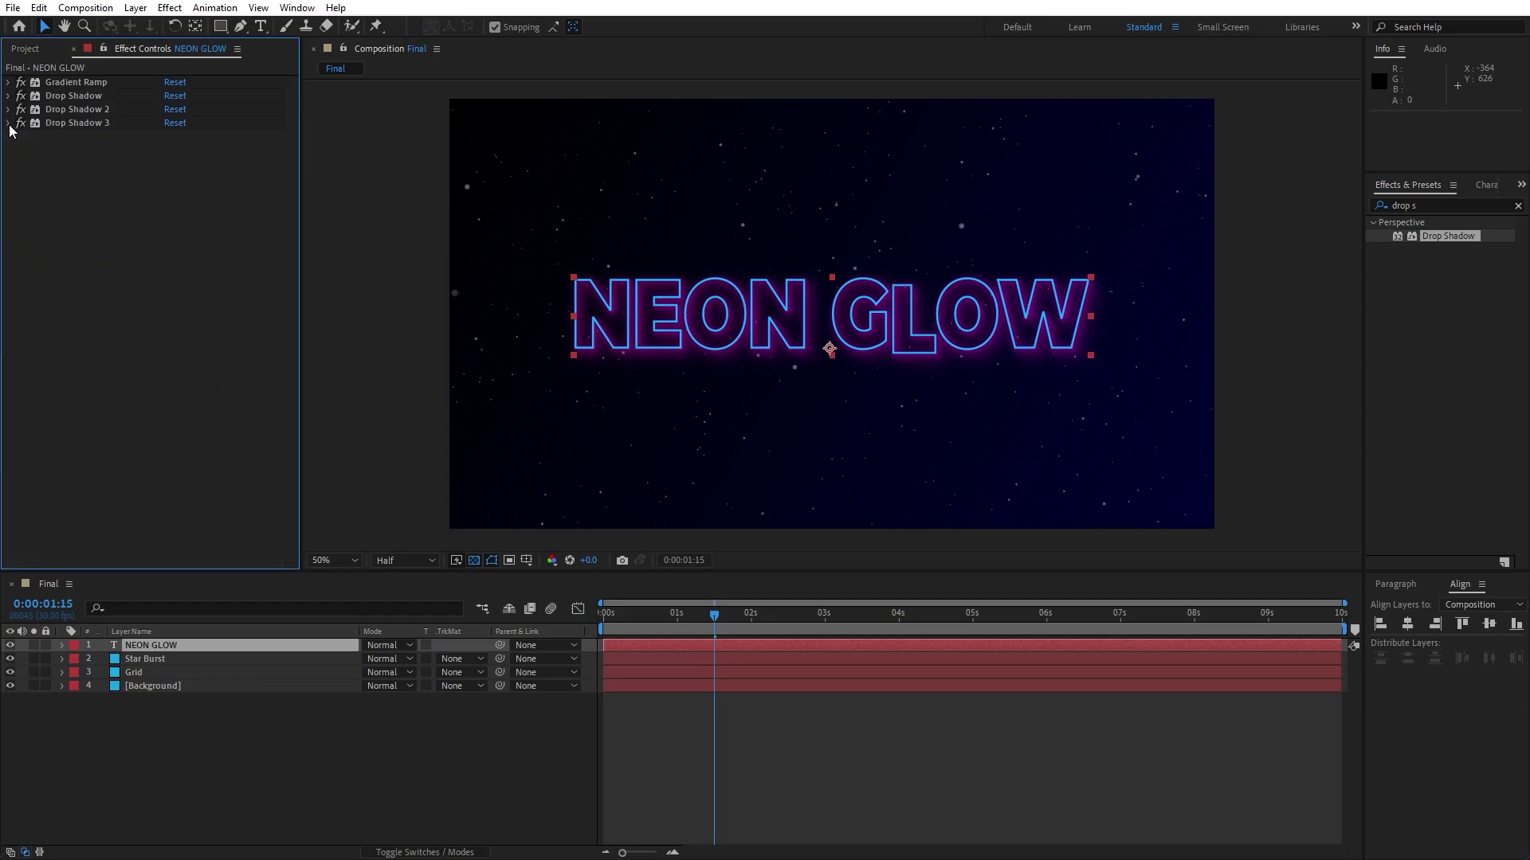
# - Pre-compose the NEON GLOW layer as "Text", moving all attributes into the new composition
pyautogui.click(74, 49)
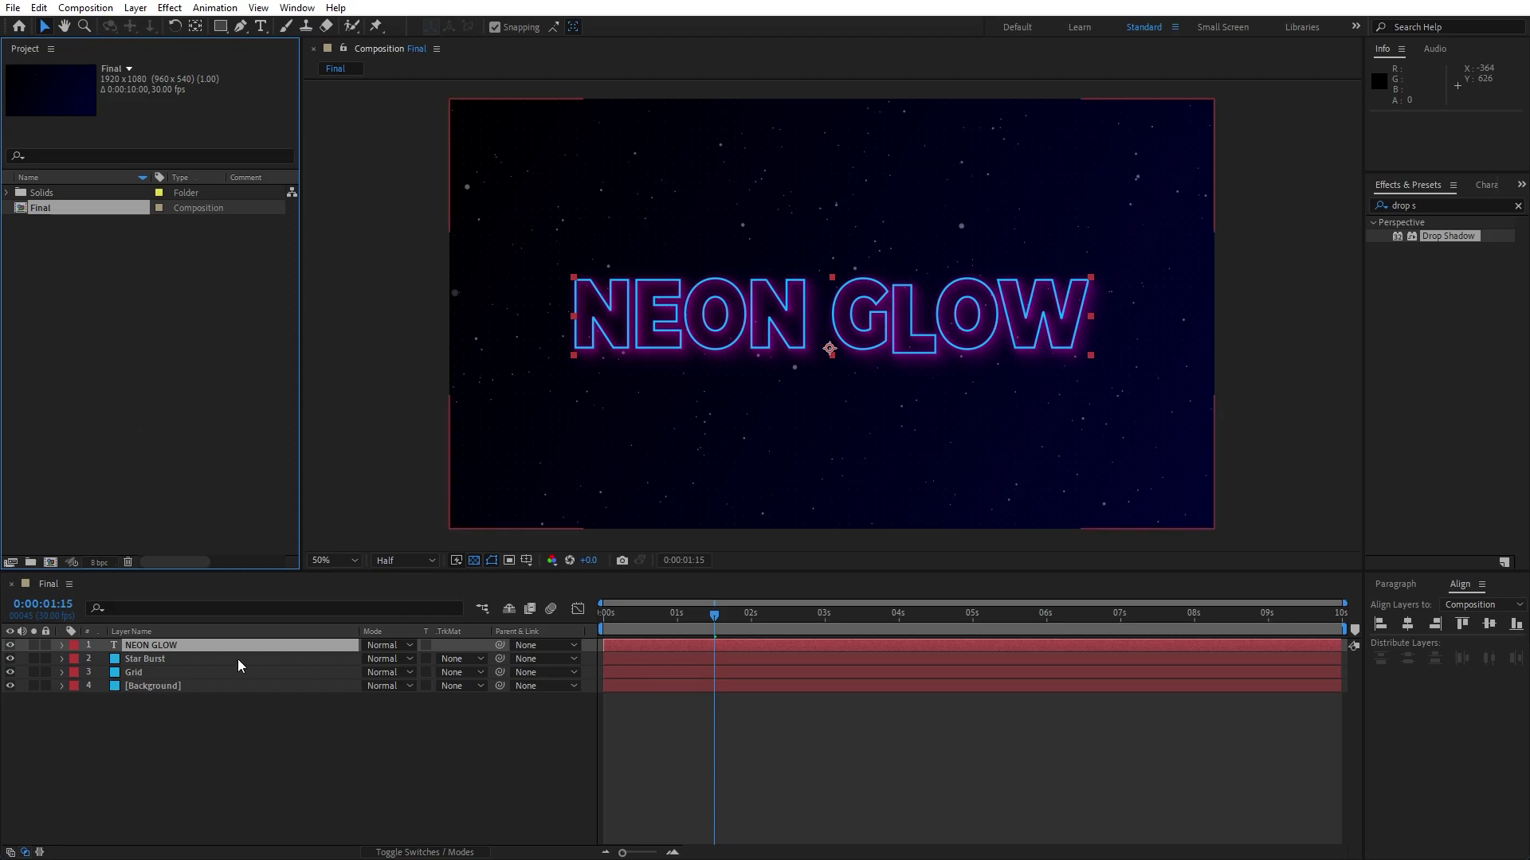
pyautogui.rightClick(167, 647)
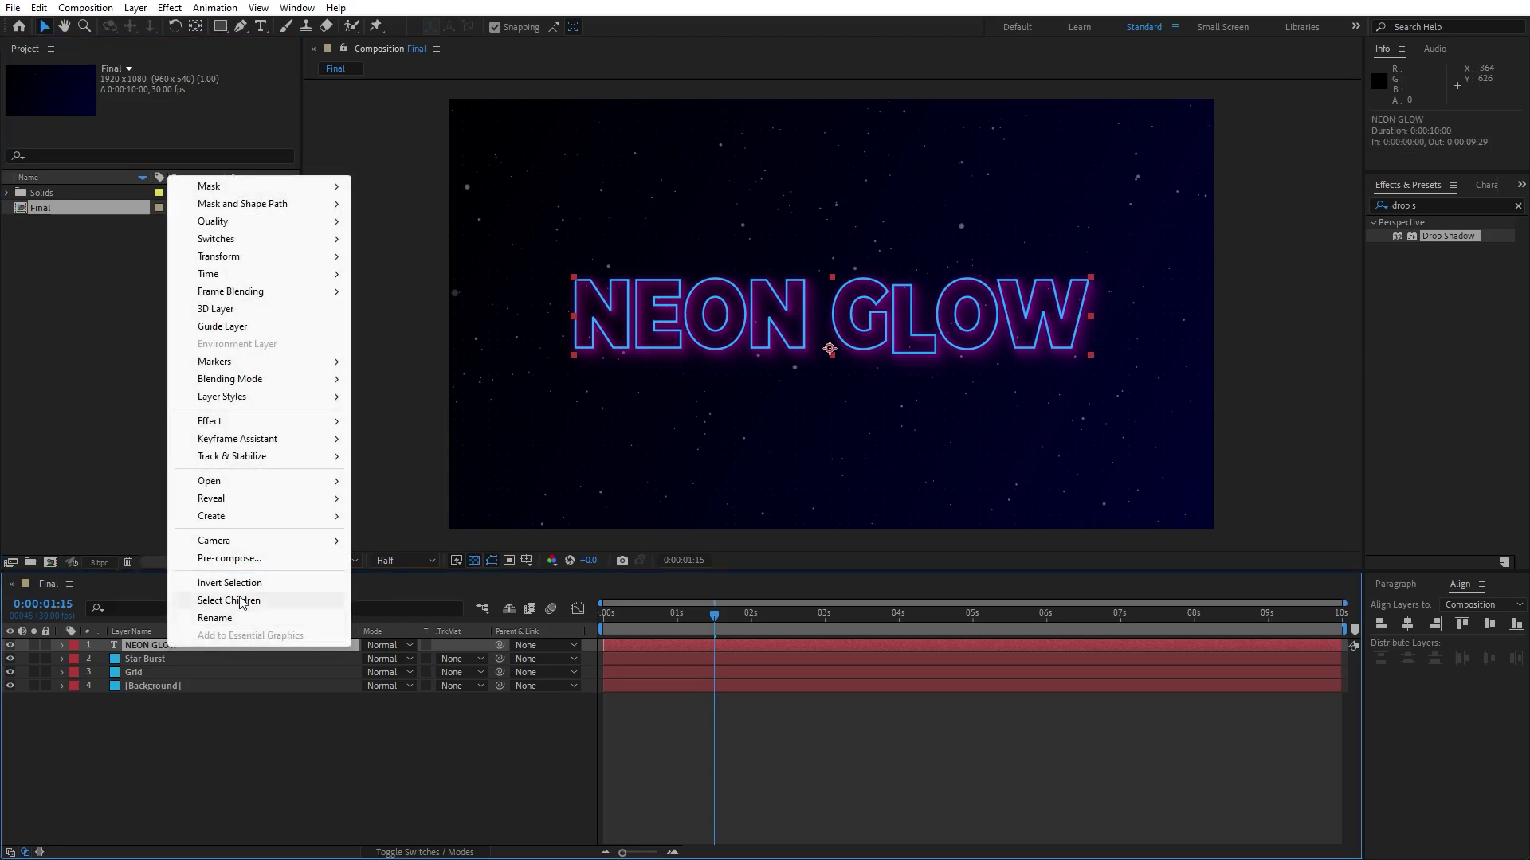
pyautogui.click(230, 558)
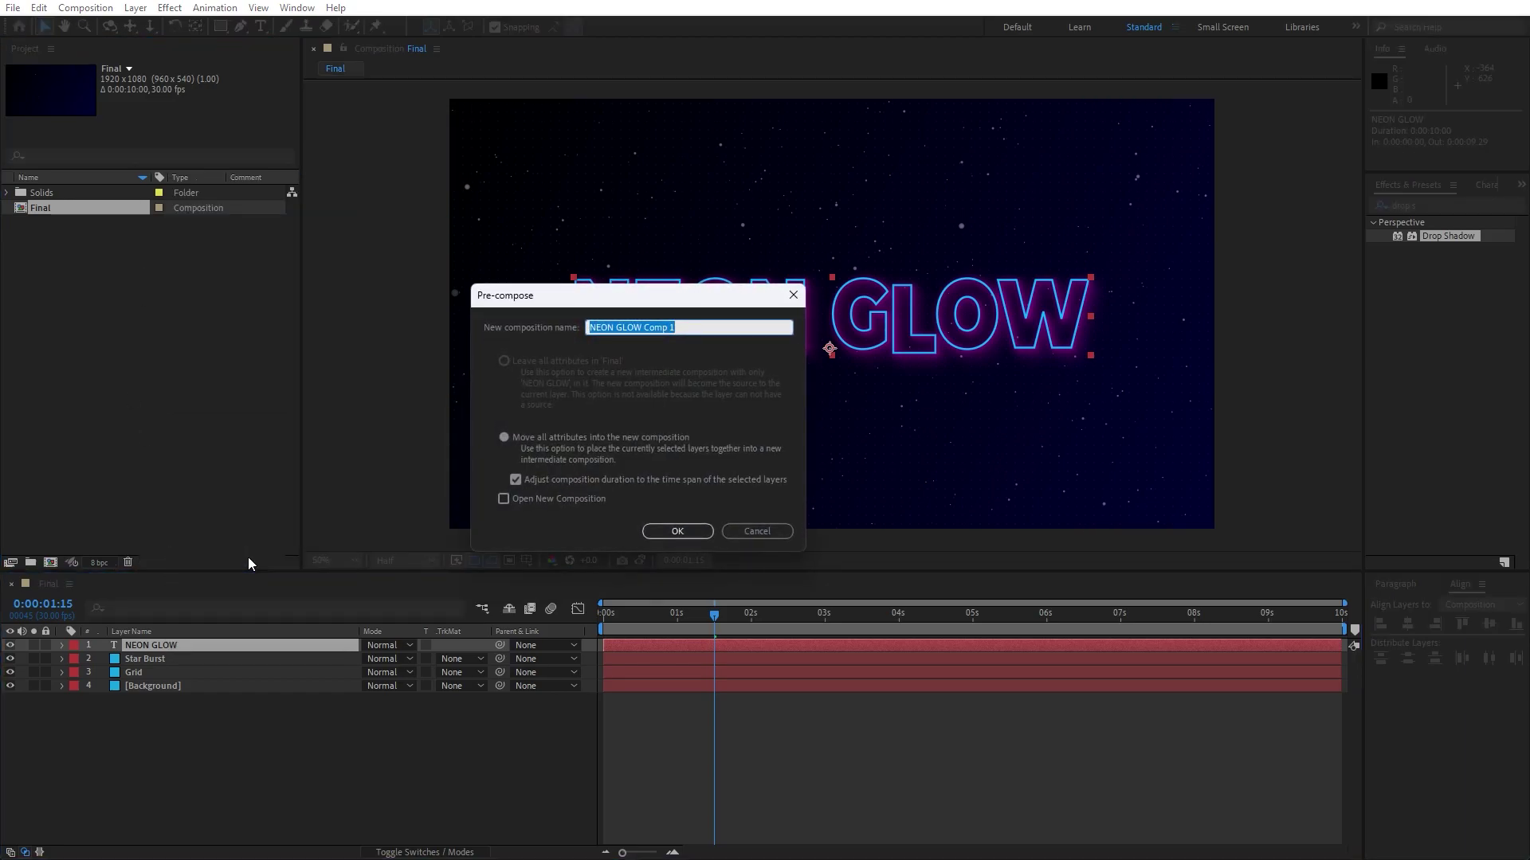
pyautogui.write('Text')
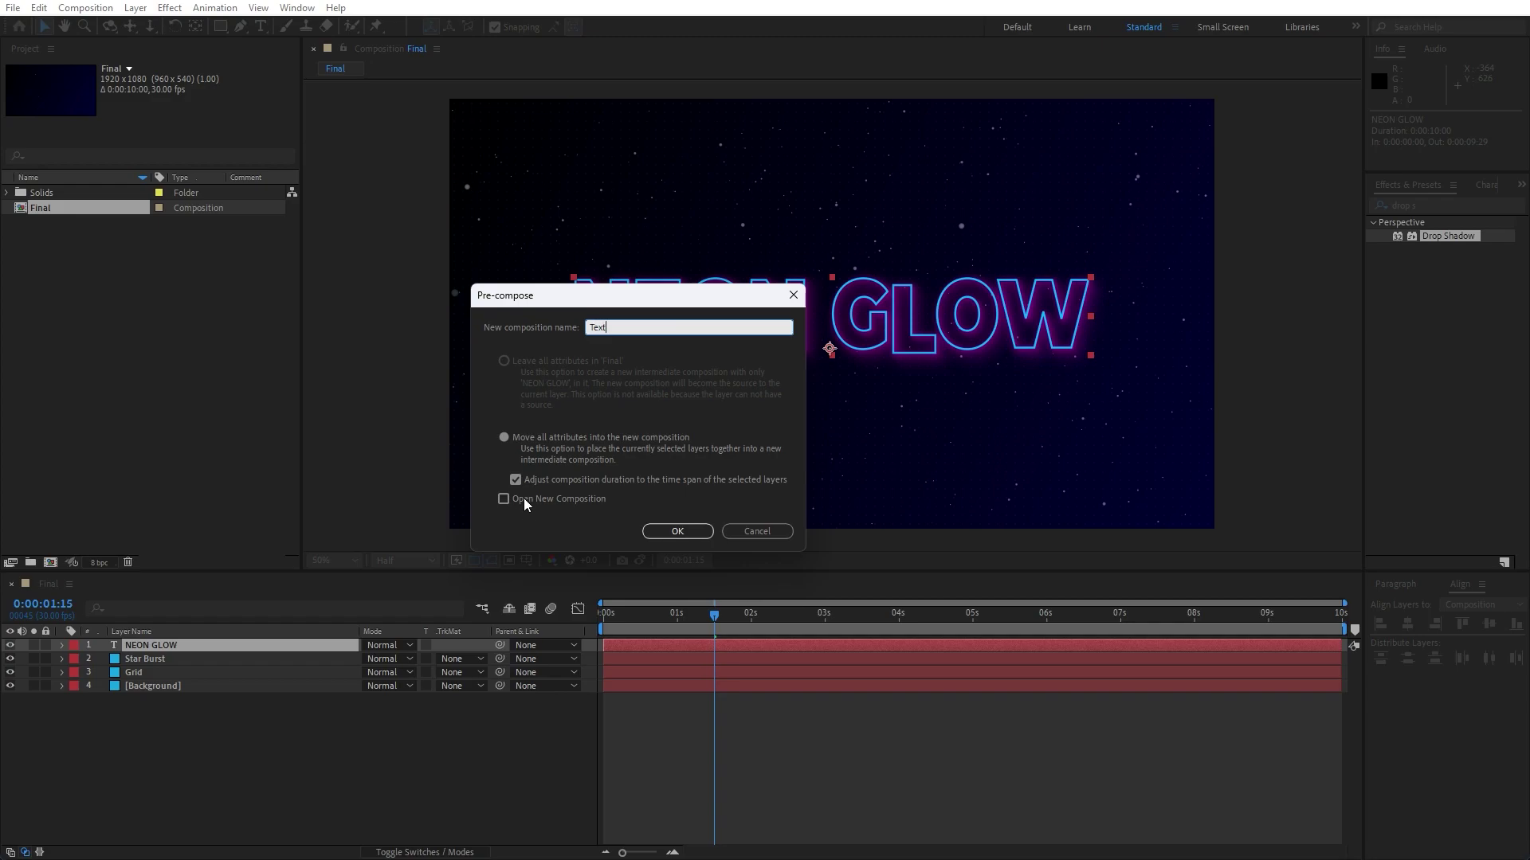
pyautogui.click(657, 532)
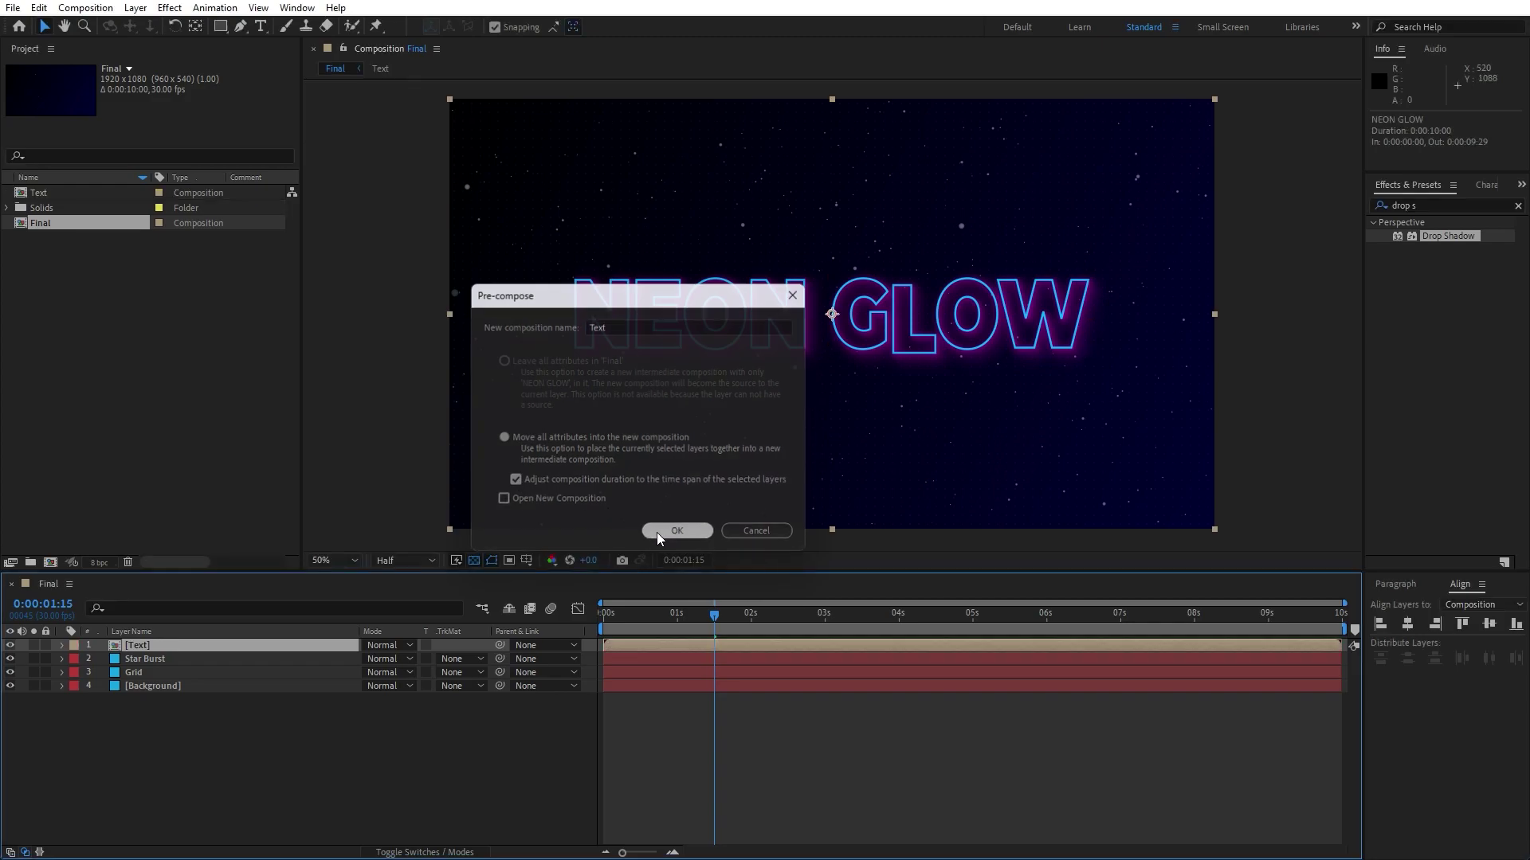
# - Apply the Glow effect from the Stylize category to the pre-composed Text layer
pyautogui.click(1426, 206)
pyautogui.write('glow')
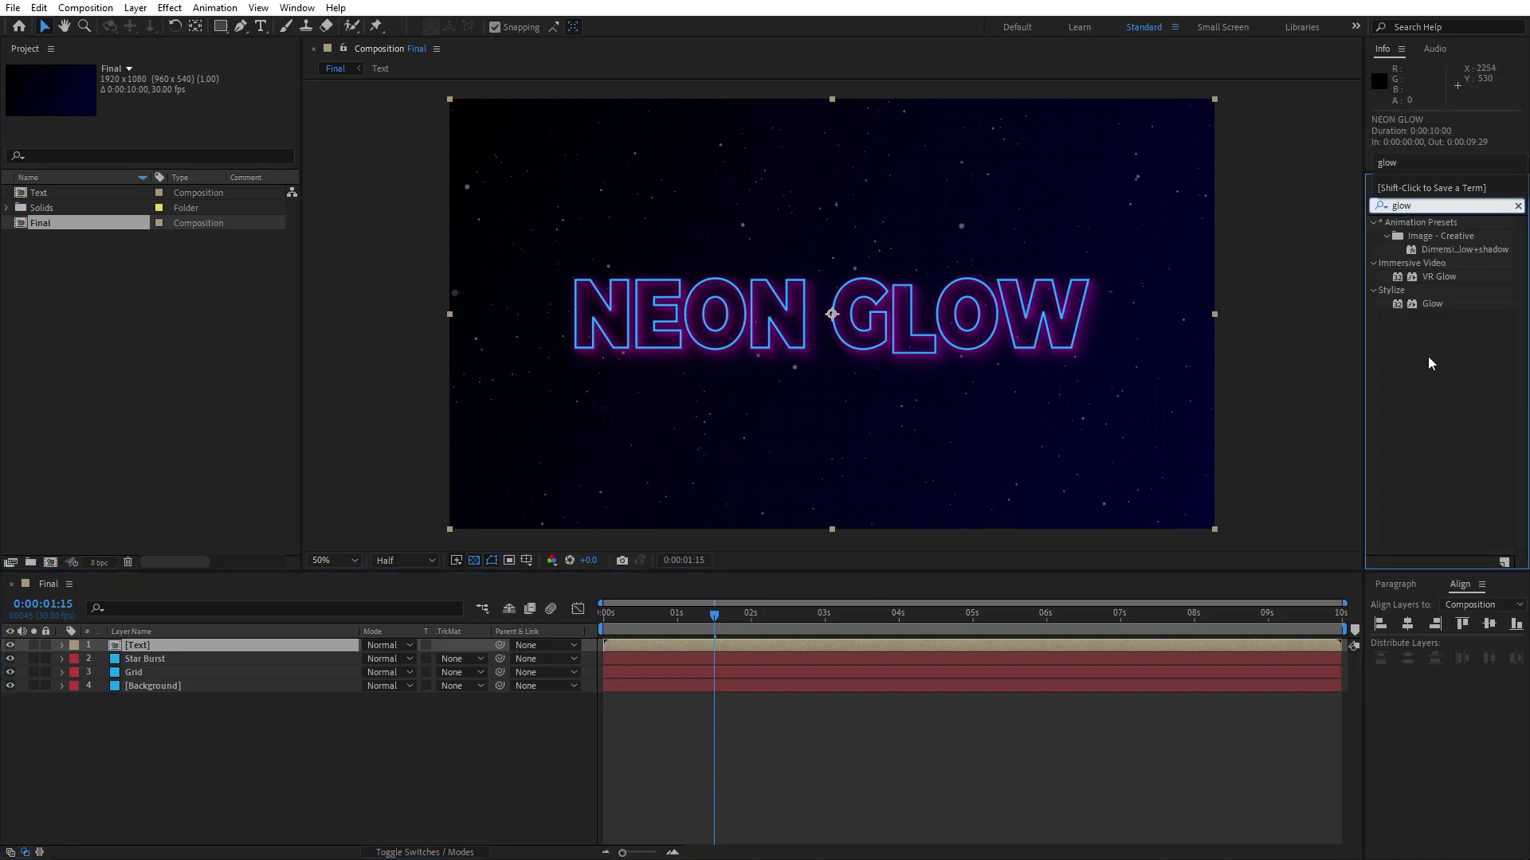
pyautogui.moveTo(1427, 304); pyautogui.dragTo(217, 642)
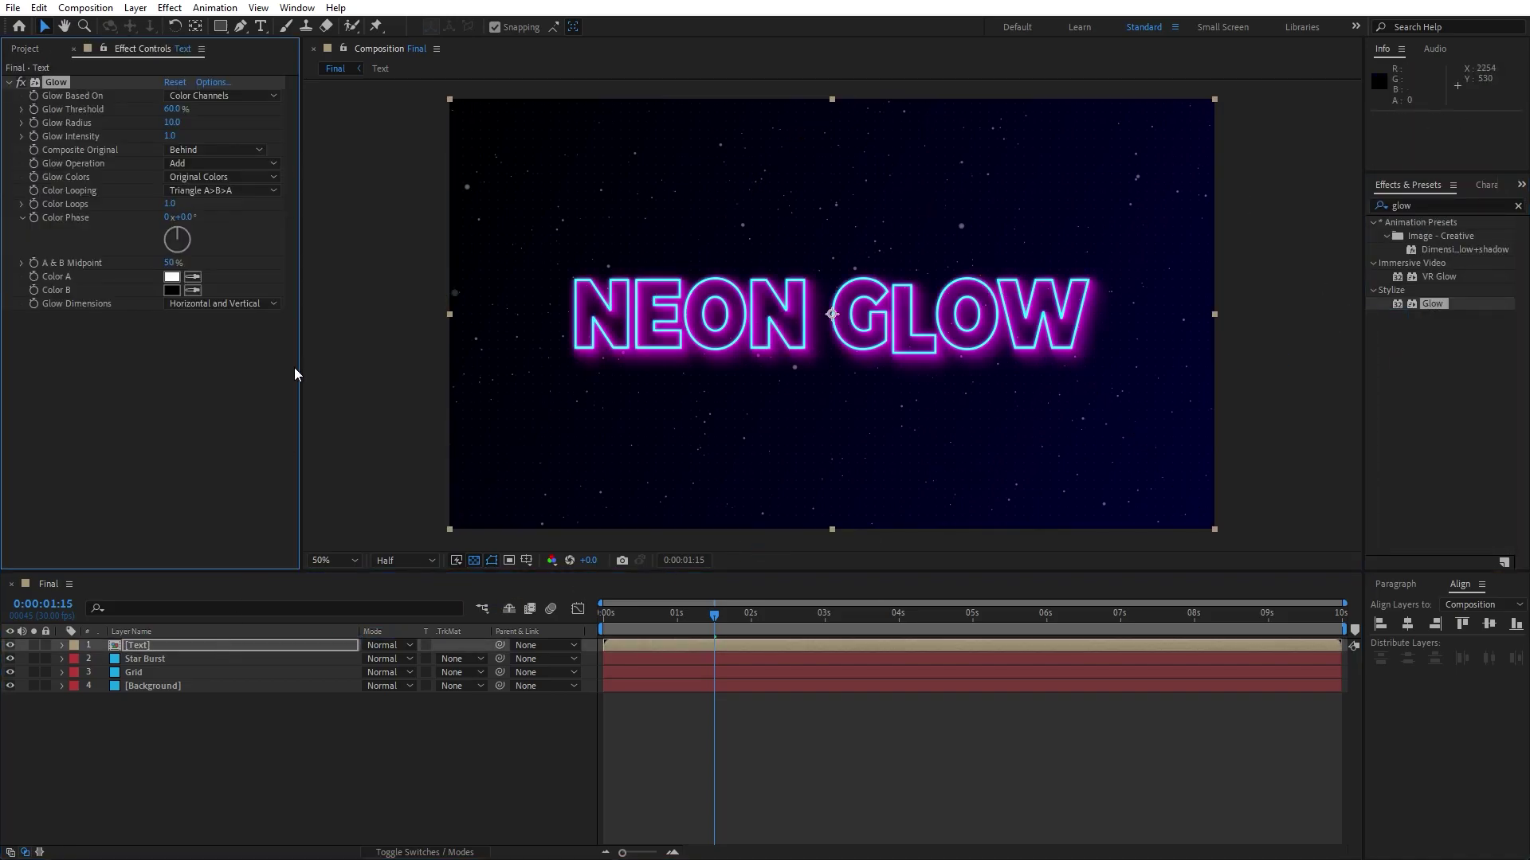
# - Set the Text layer's glow threshold to 90% and glow radius to 5
pyautogui.click(173, 109)
pyautogui.press('Return')
pyautogui.click(176, 122)
pyautogui.write('5')
pyautogui.press('Return')
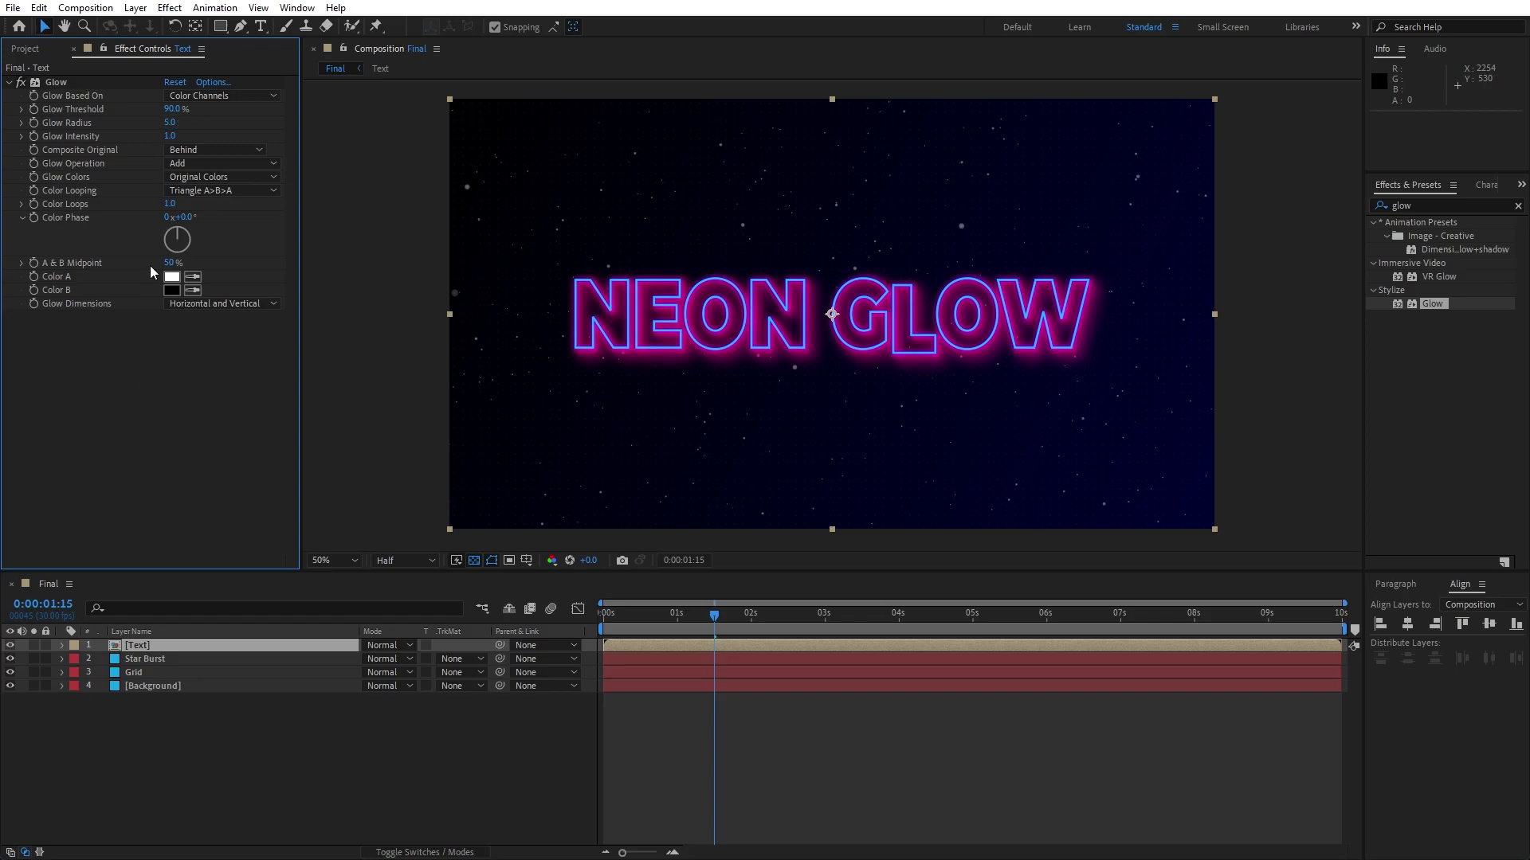
pyautogui.moveTo(172, 125)
pyautogui.mouseDown()
pyautogui.moveTo(141, 124)
pyautogui.moveTo(171, 127)
pyautogui.mouseUp()
pyautogui.click(172, 125)
pyautogui.write('5')
pyautogui.click(210, 420)
pyautogui.click(200, 726)
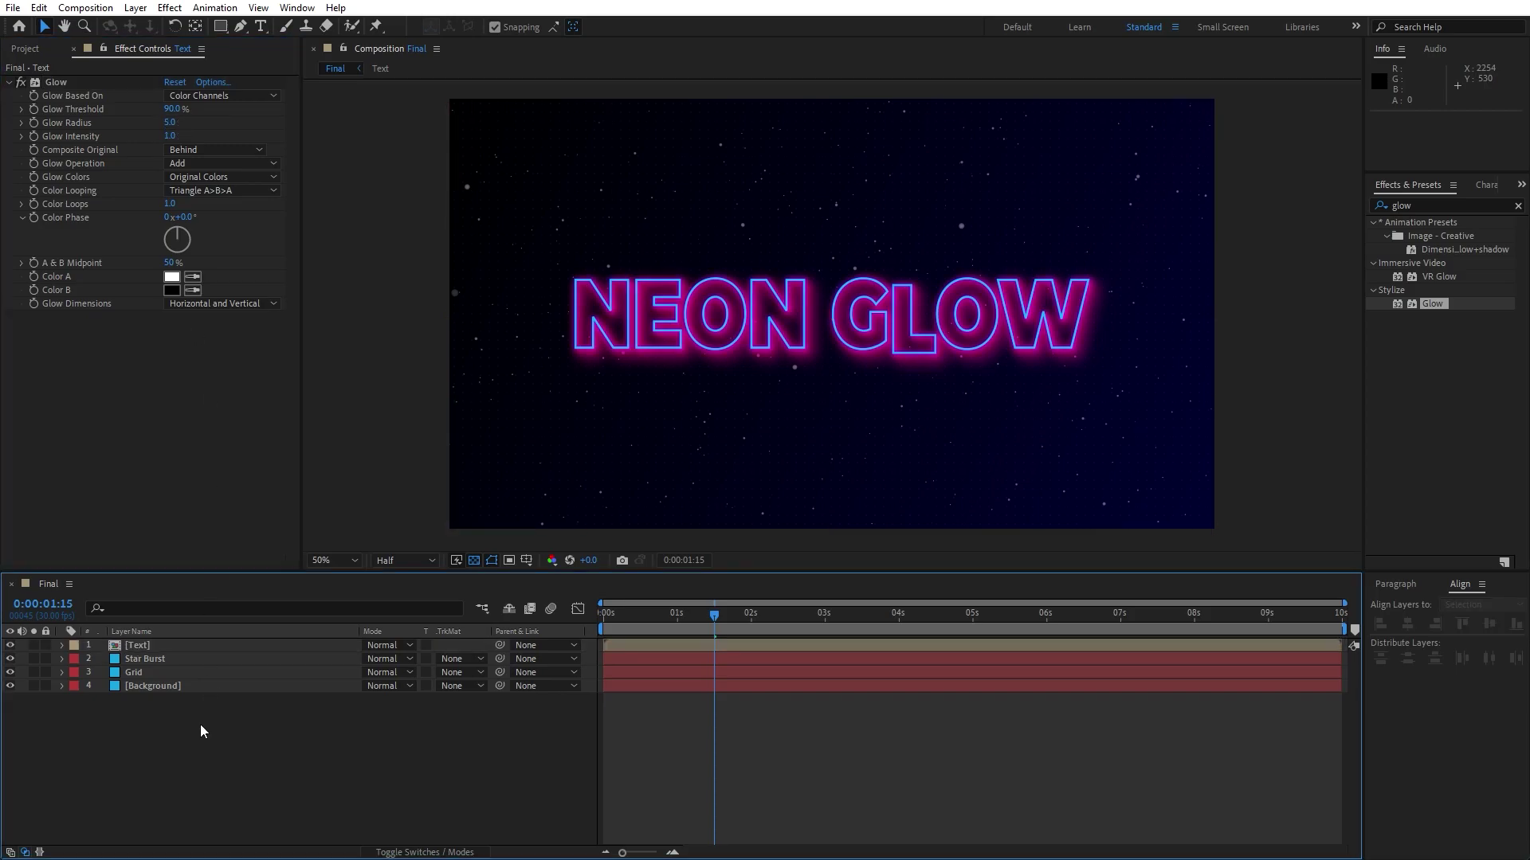
# - Duplicate the Text layer and replace the Glow effect on the upper copy with Find Edges
pyautogui.click(170, 647)
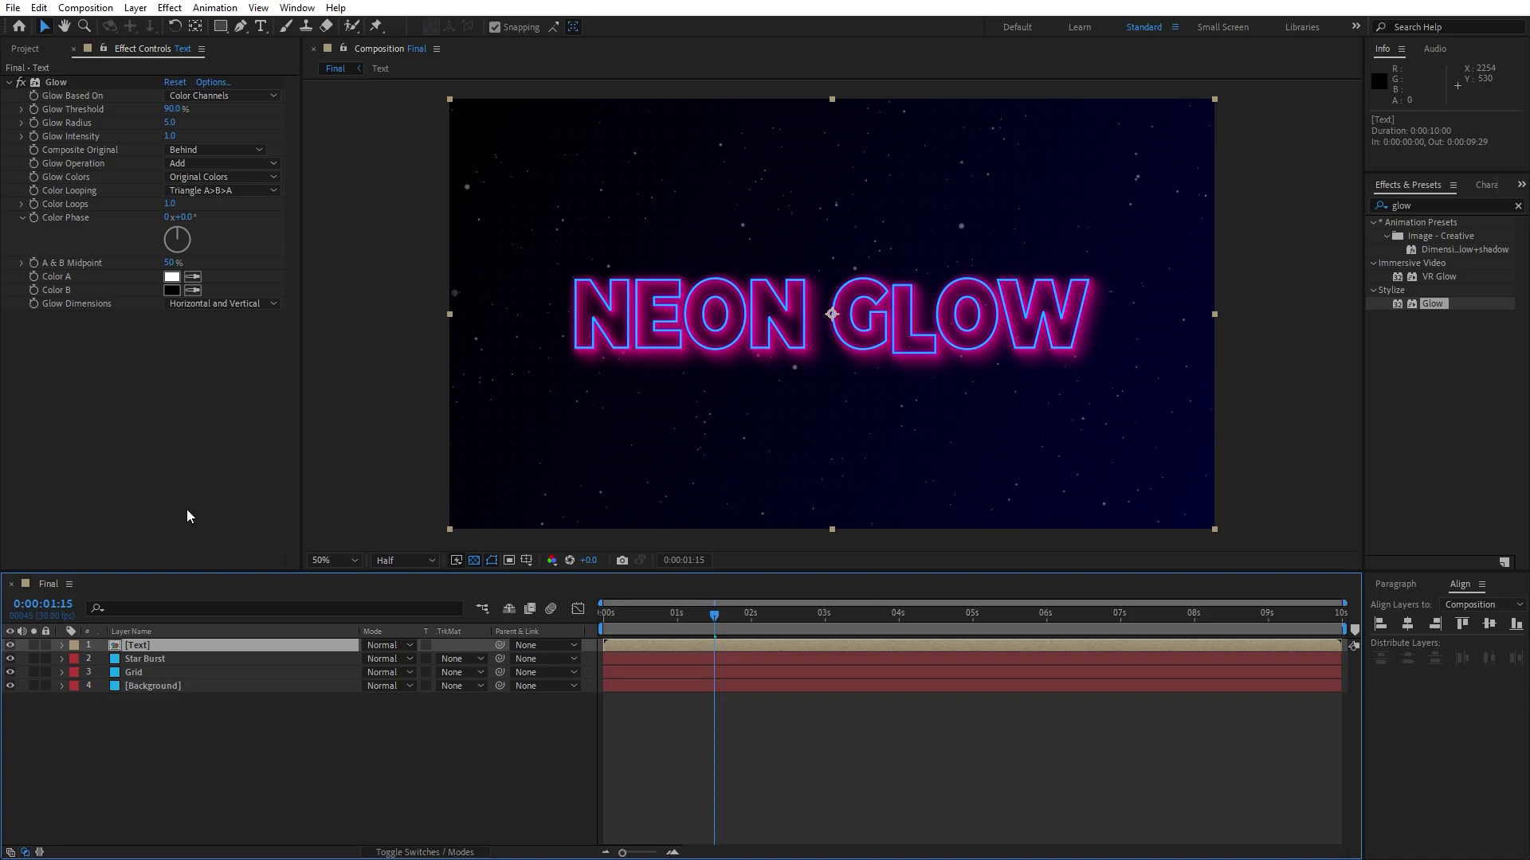
pyautogui.hotkey('ctrl', 'd')
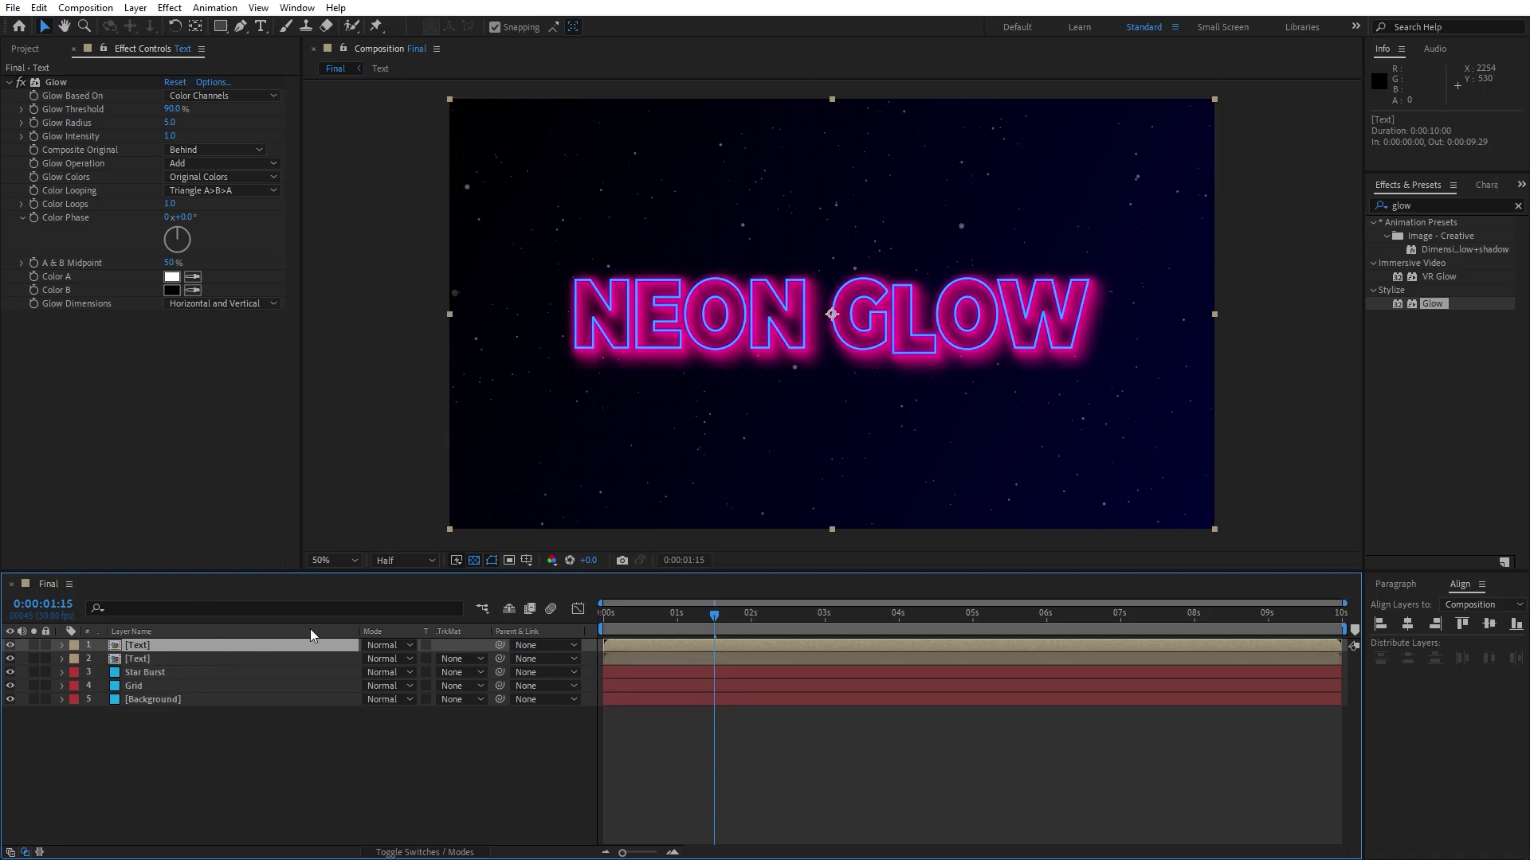
pyautogui.click(1463, 209)
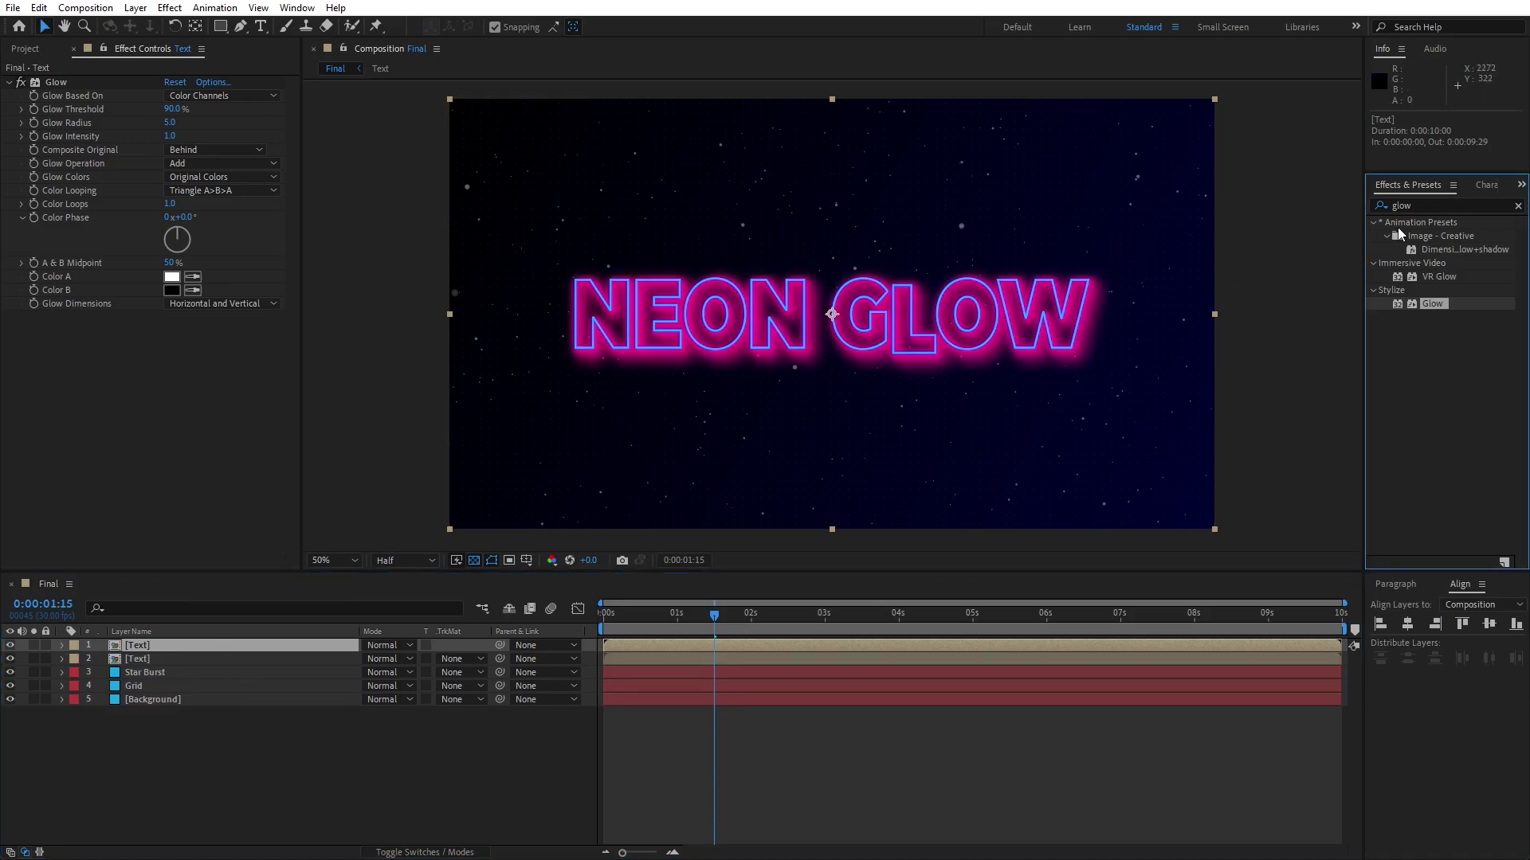
pyautogui.doubleClick(1450, 205)
pyautogui.write('find e')
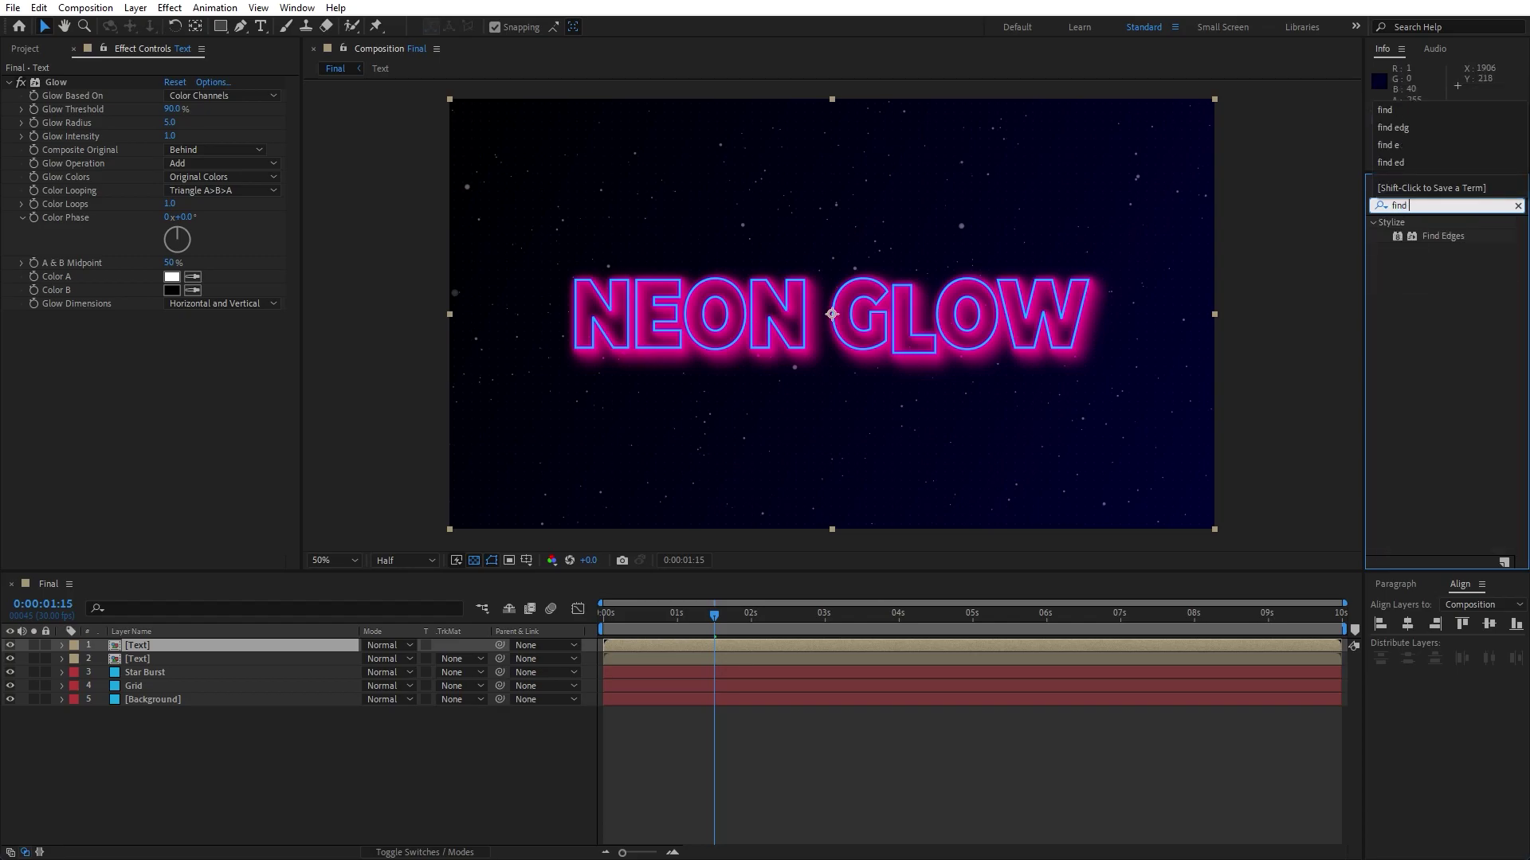
pyautogui.moveTo(1450, 239); pyautogui.dragTo(199, 641)
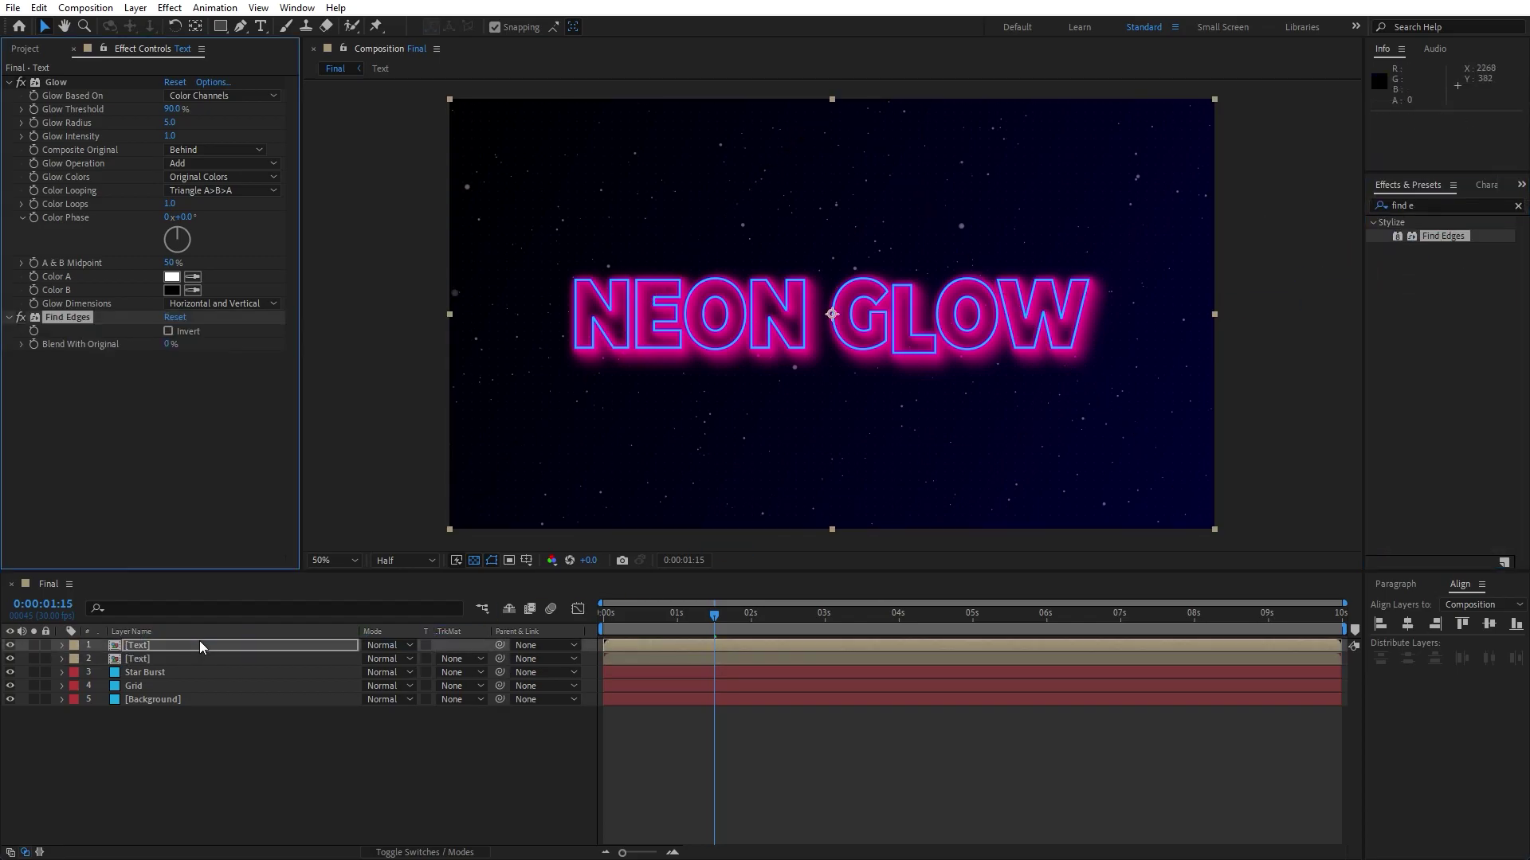
pyautogui.click(64, 80)
pyautogui.press('Delete')
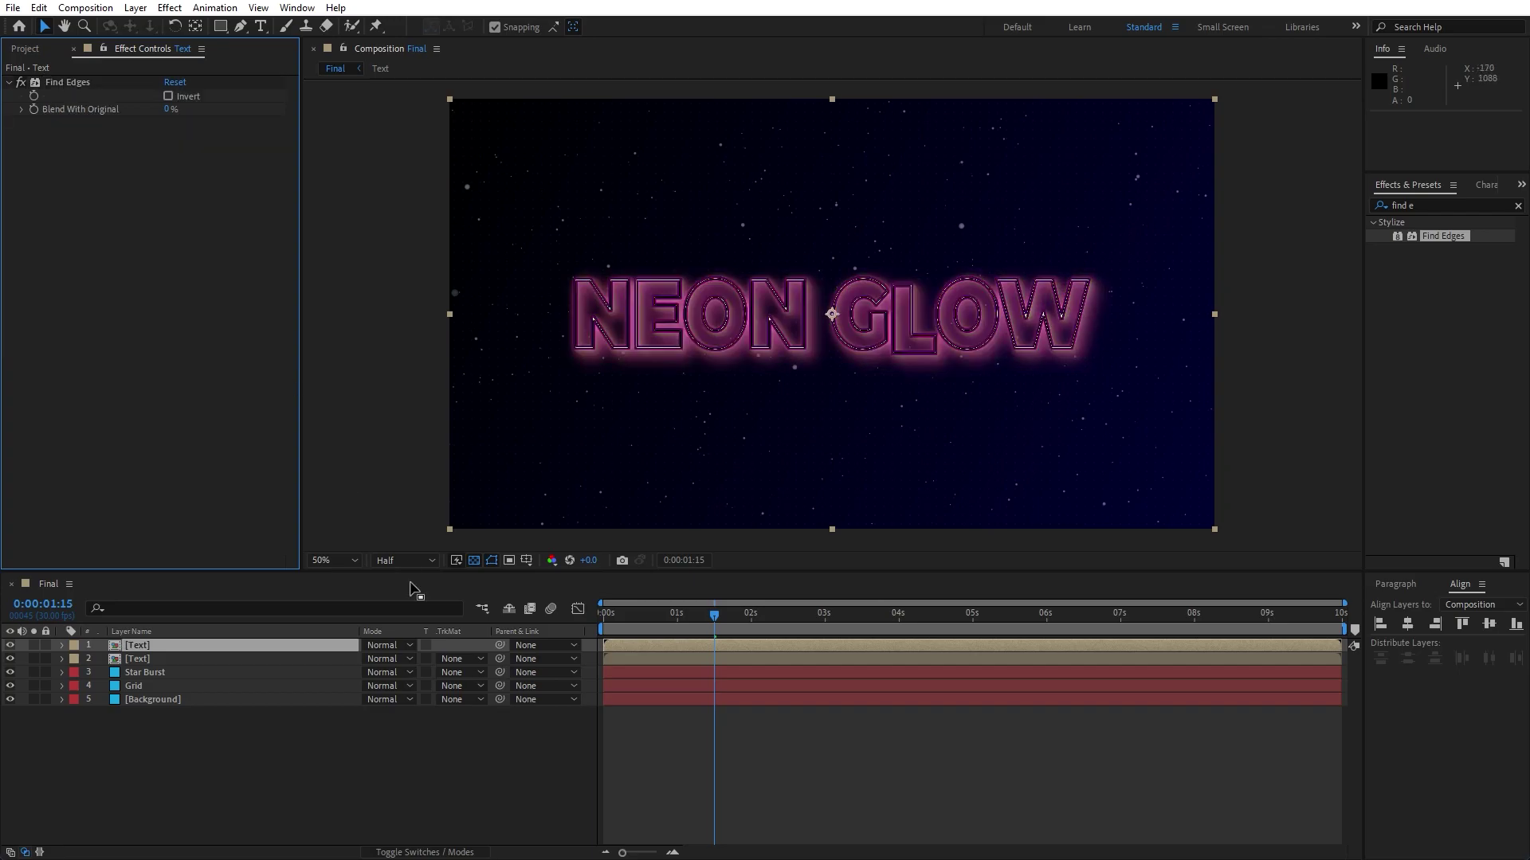
# - Set the upper Text layer's blending mode to Add and invert its Find Edges effect
pyautogui.click(383, 646)
pyautogui.click(468, 322)
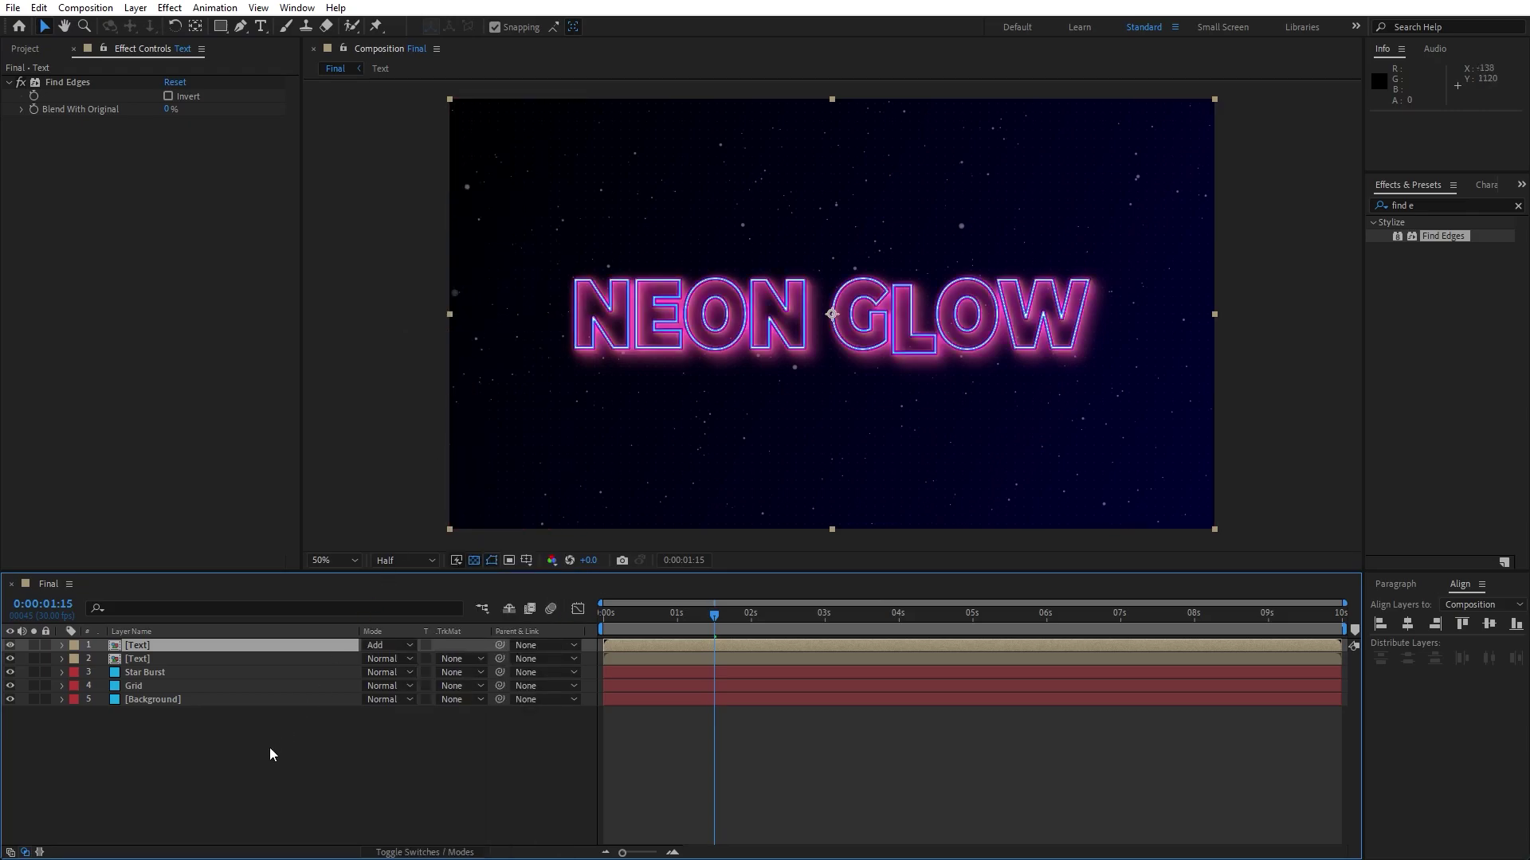
pyautogui.click(168, 96)
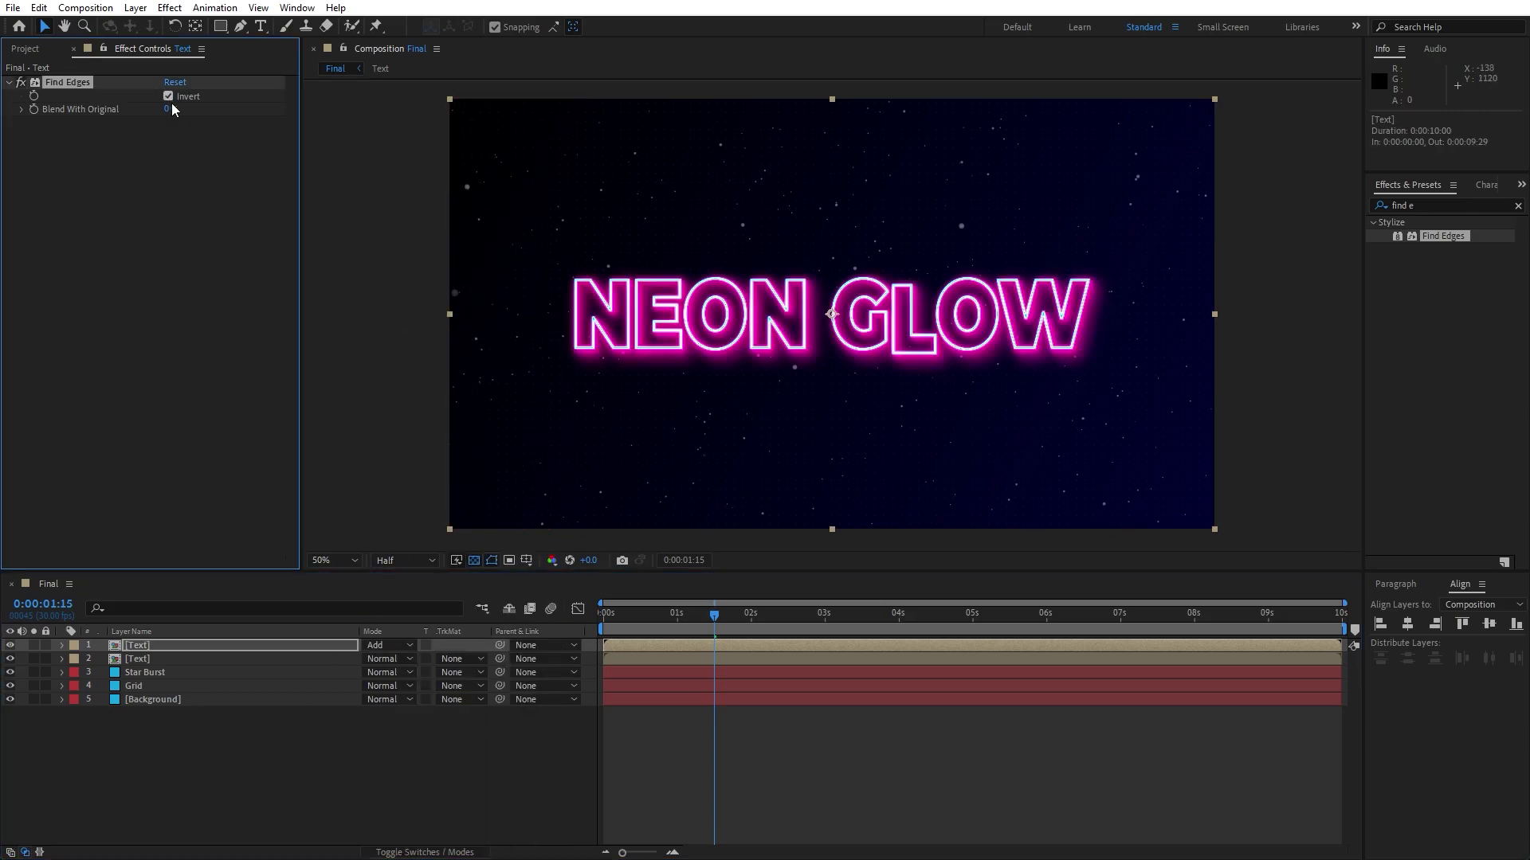
pyautogui.click(170, 781)
# - Pre-compose both Text layers as "Text + Elements", moving all attributes into the new composition
pyautogui.click(149, 646)
pyautogui.keyDown('shift'); pyautogui.click(149, 658); pyautogui.keyUp('shift')
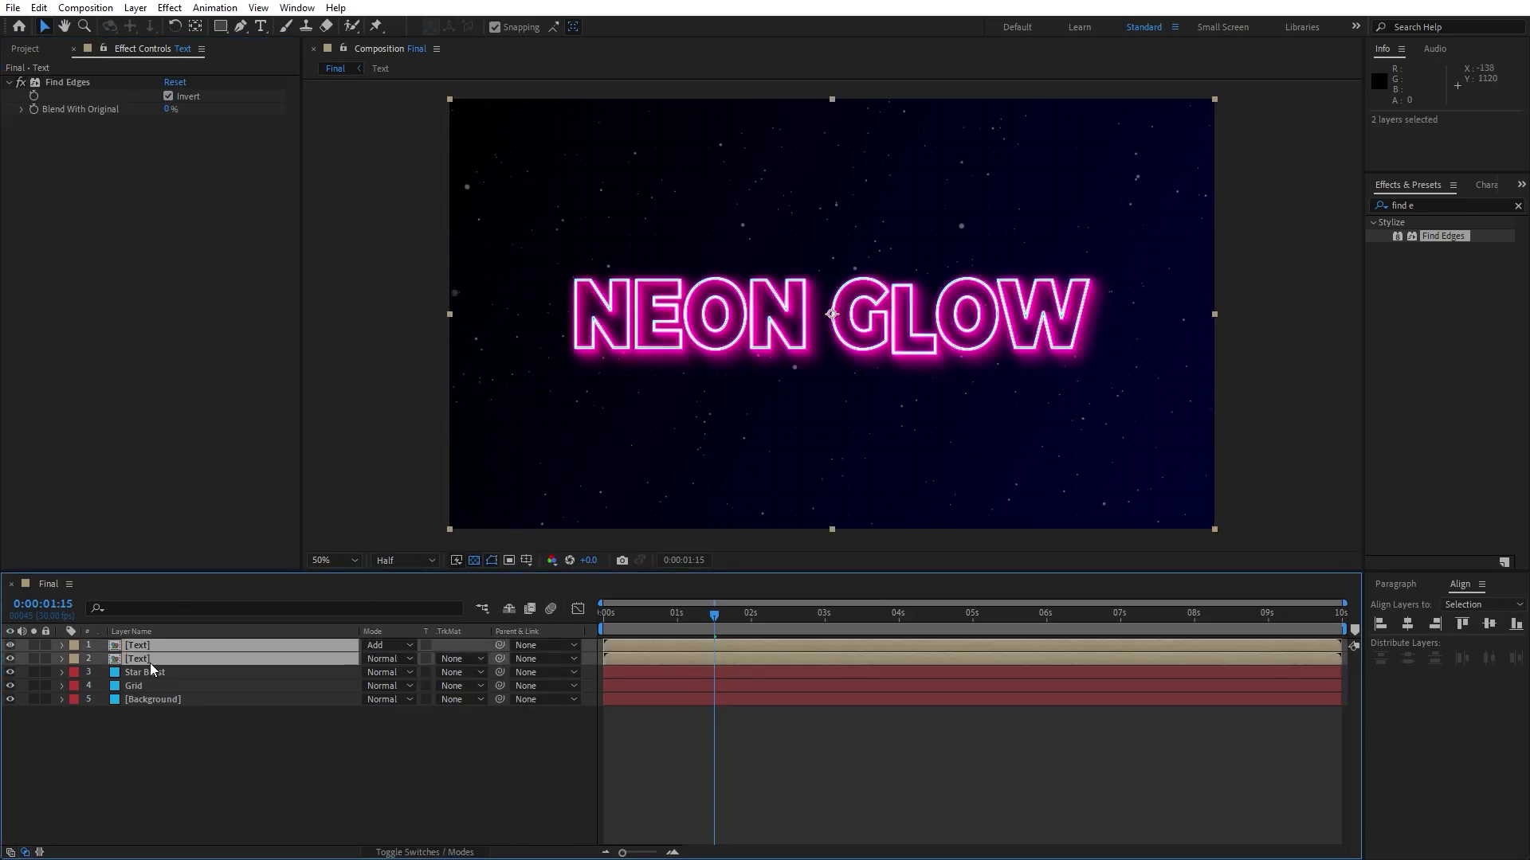
pyautogui.rightClick(150, 658)
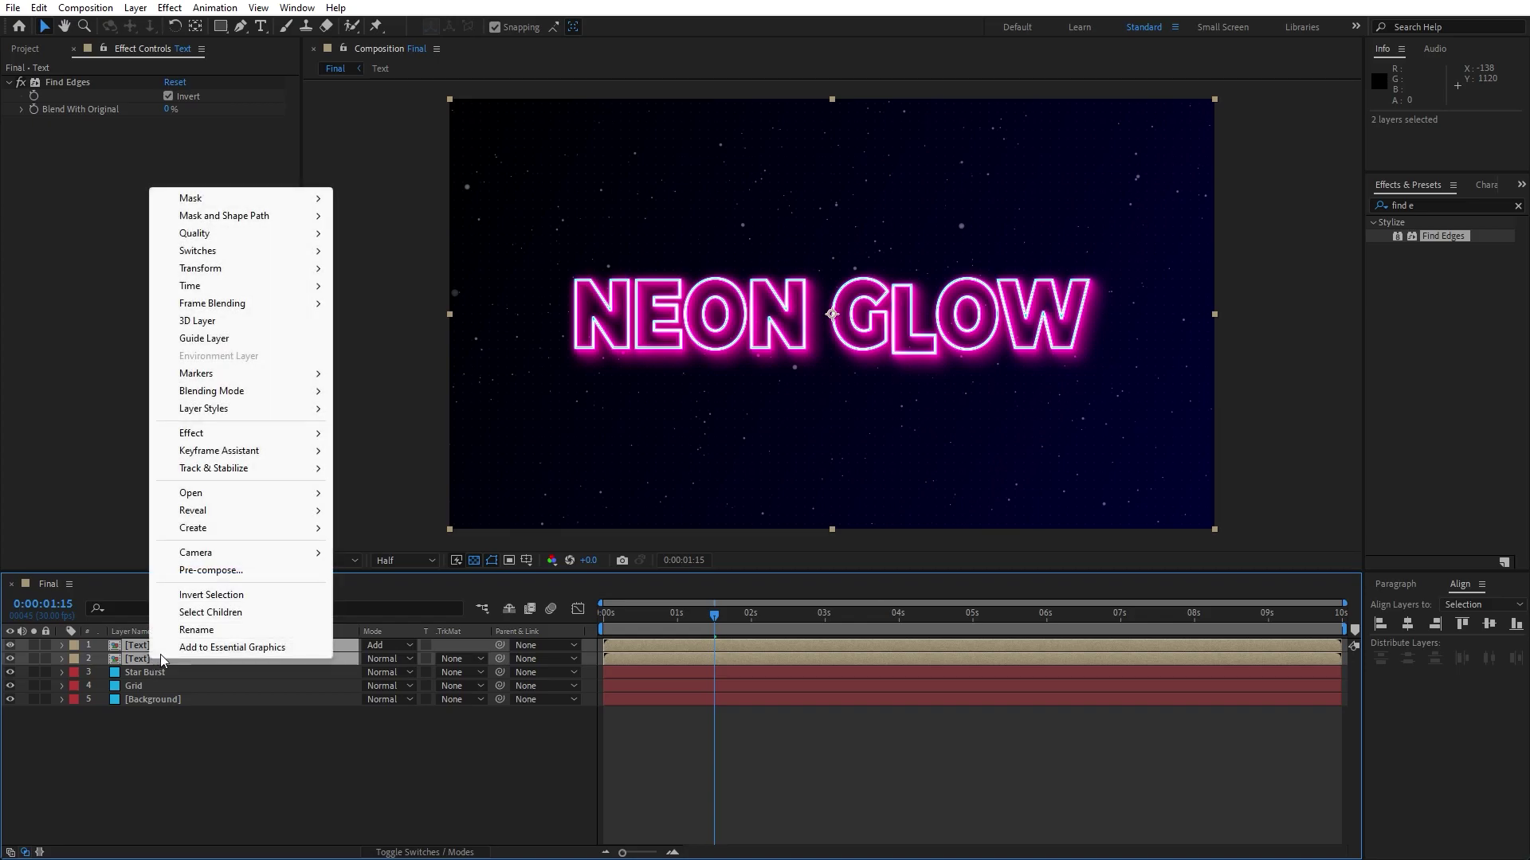
pyautogui.click(226, 570)
pyautogui.write('Text + Elements')
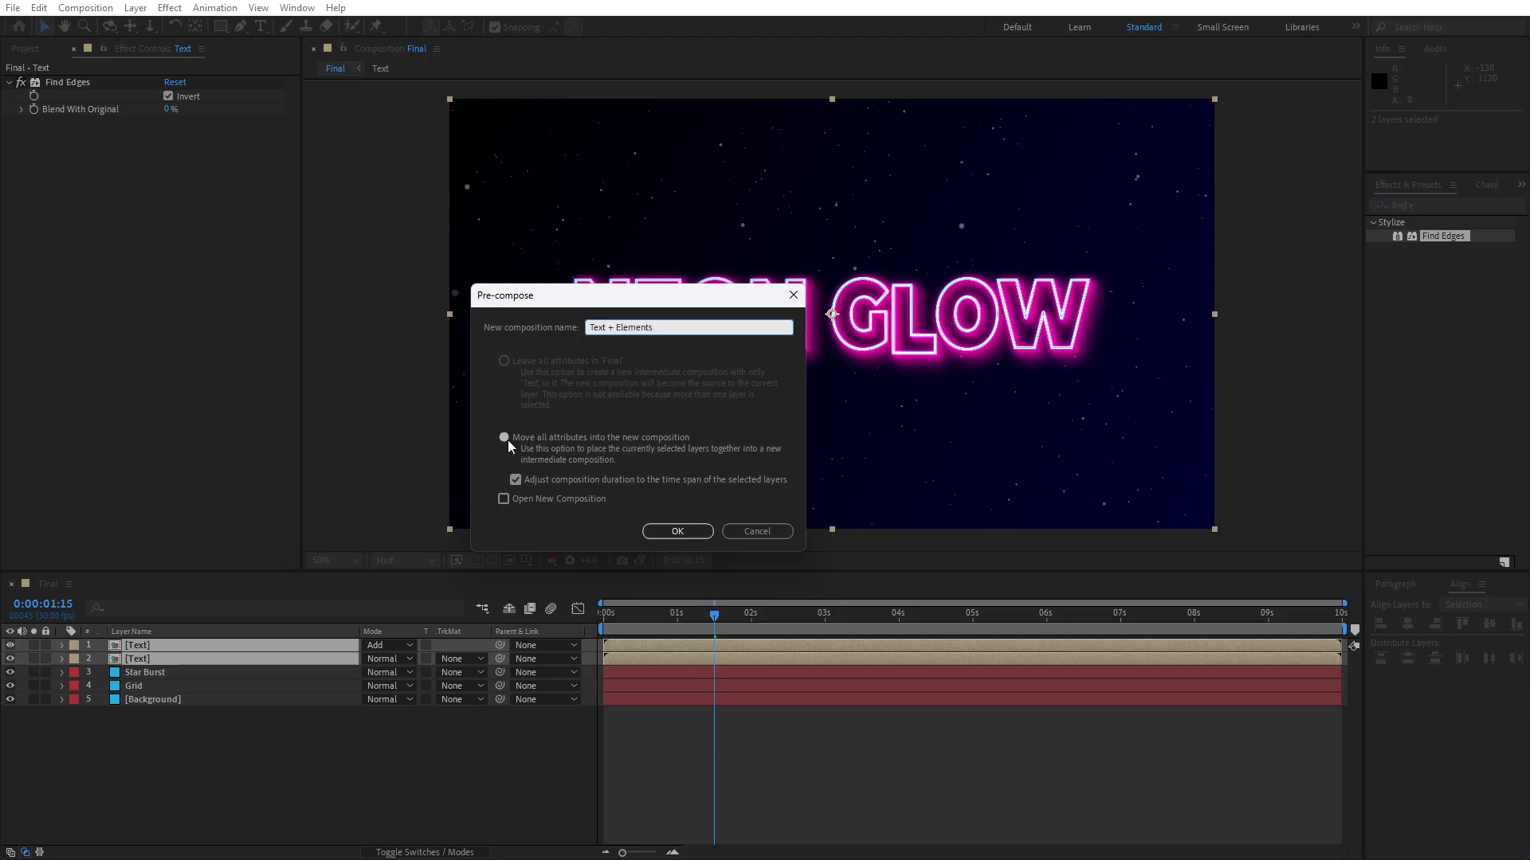
pyautogui.click(506, 438)
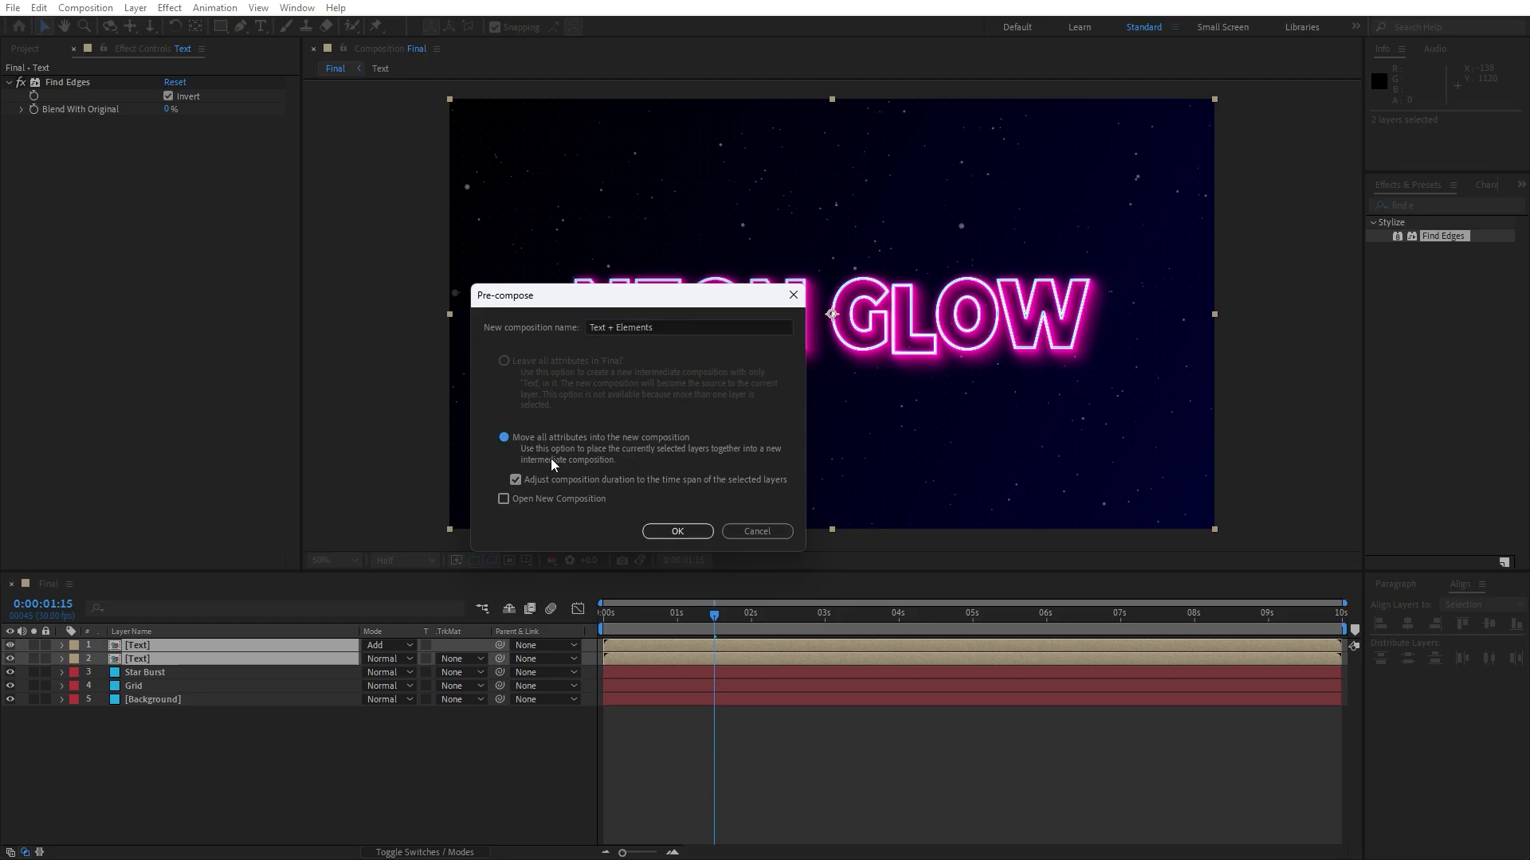
pyautogui.click(657, 536)
pyautogui.click(396, 724)
# - Move the current time to 0:00:02:02 and set the preview resolution to Full
pyautogui.click(602, 617)
pyautogui.moveTo(602, 617); pyautogui.dragTo(756, 614)
pyautogui.click(404, 560)
pyautogui.click(405, 598)
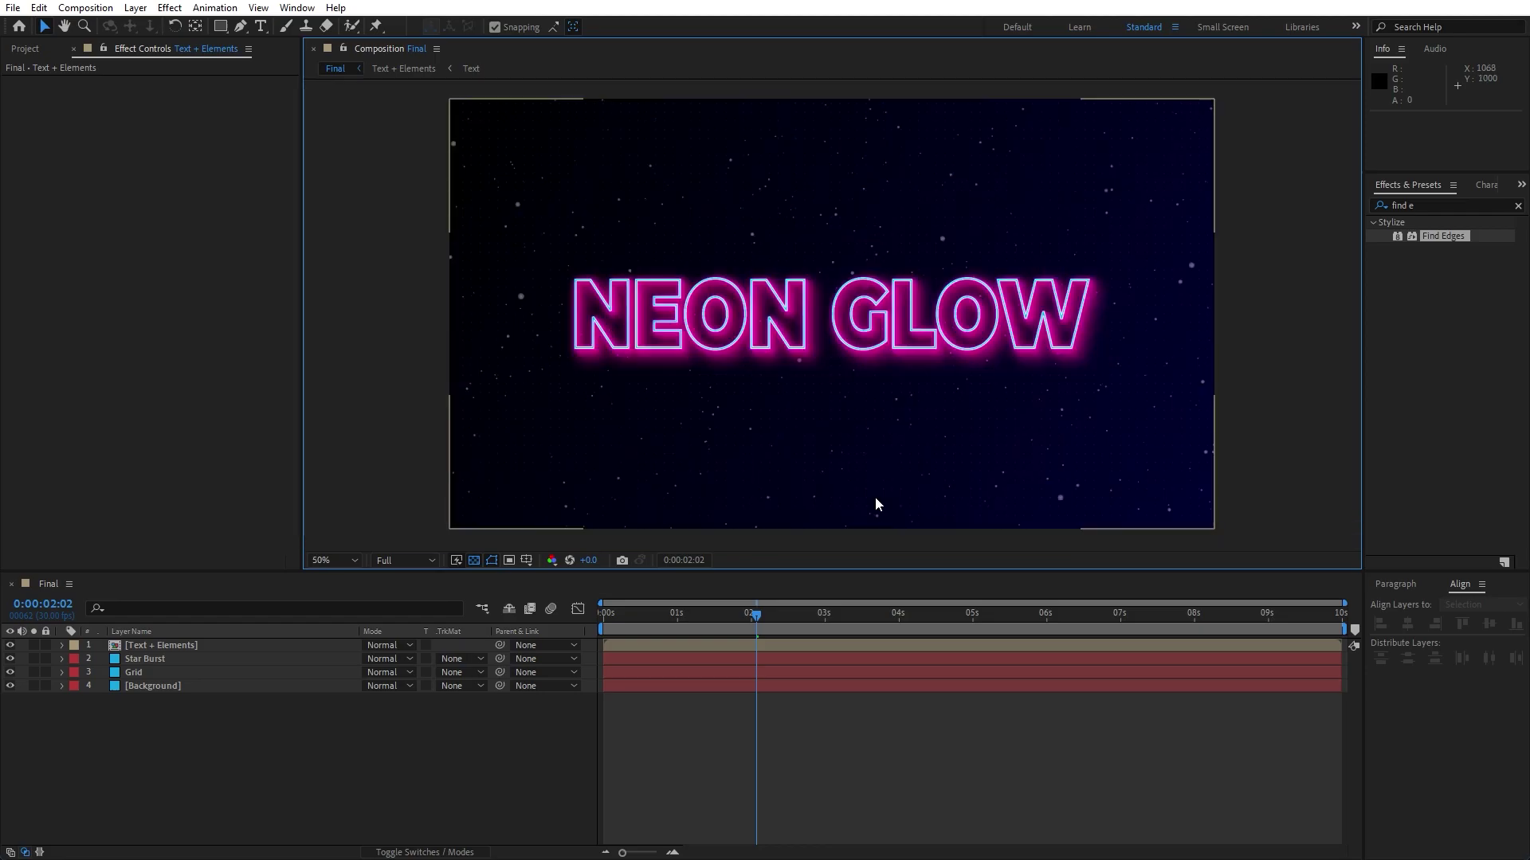
pyautogui.click(313, 744)
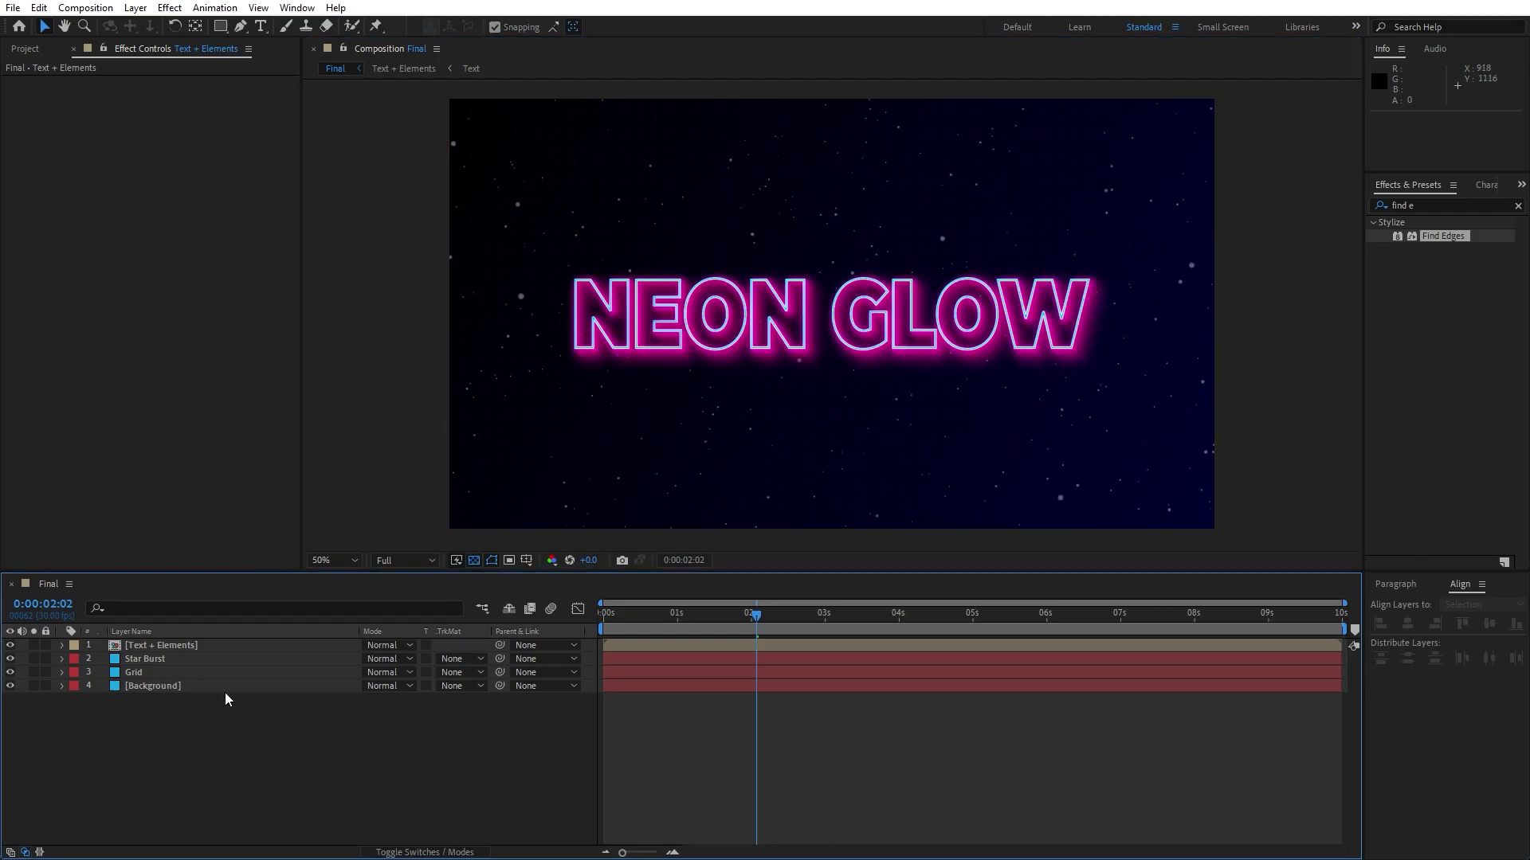
# - Duplicate the Text + Elements layer and rename the lower copy "Shadow"
pyautogui.click(194, 647)
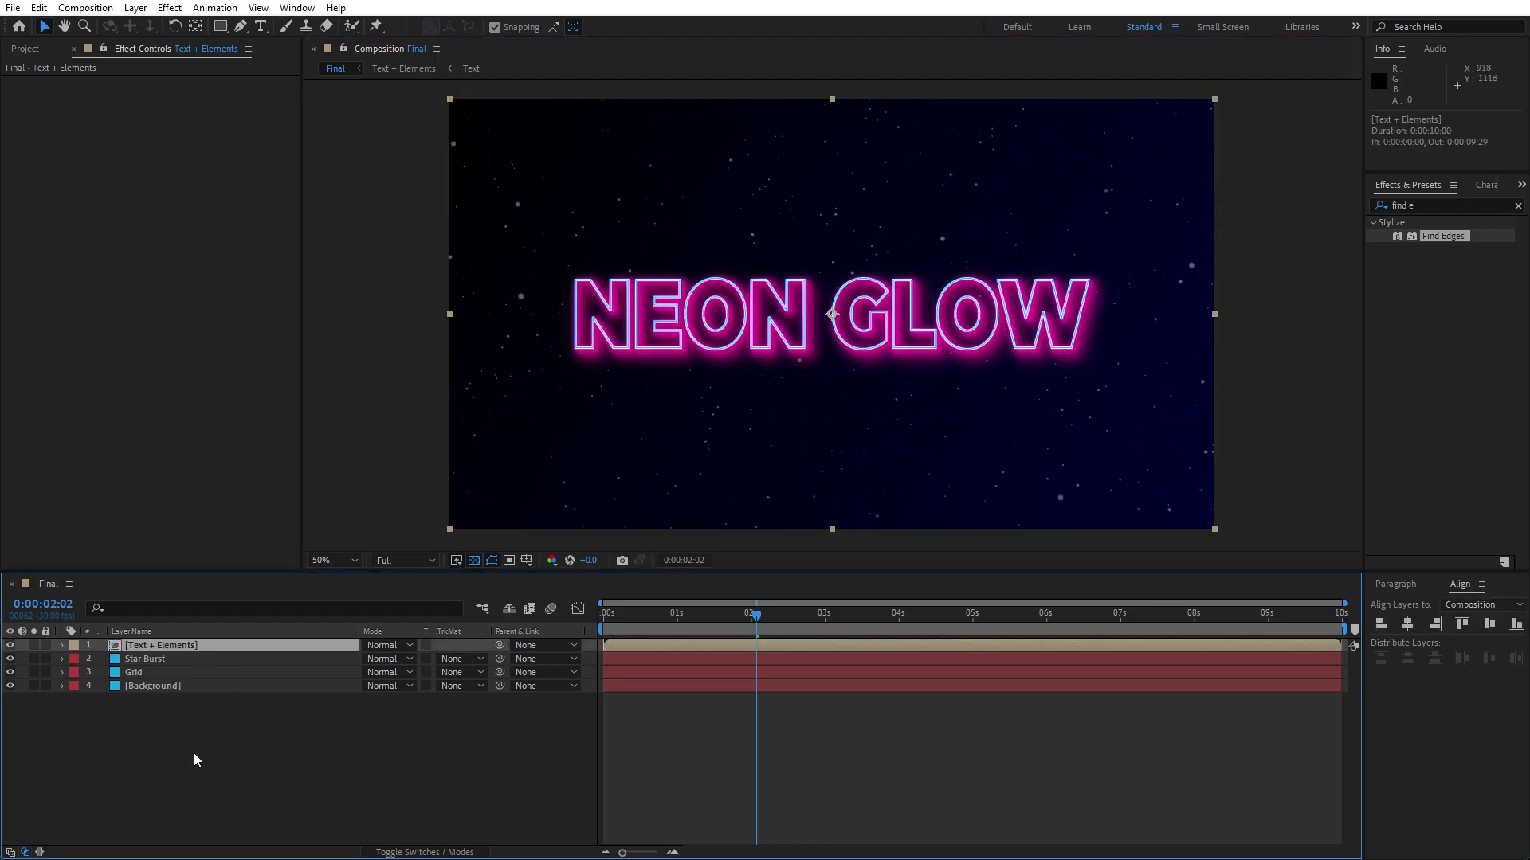
pyautogui.hotkey('ctrl', 'd')
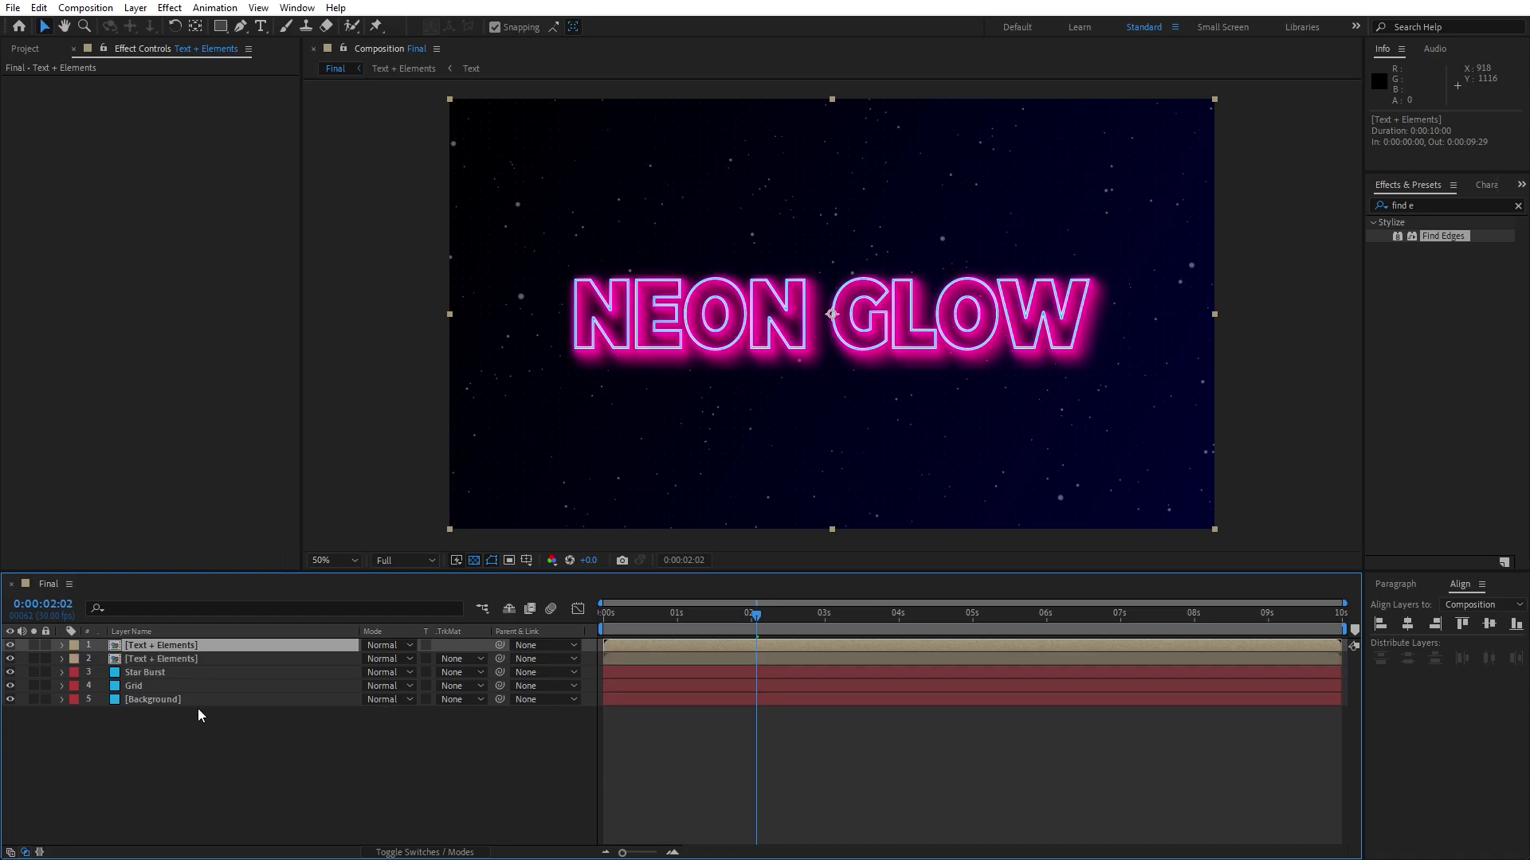
pyautogui.click(184, 660)
pyautogui.press('Return')
pyautogui.write('Shadow')
pyautogui.click(168, 767)
# - Apply CC Radial Fast Blur to the Shadow layer, centered at about 94, 84 with an amount of 90
pyautogui.click(178, 659)
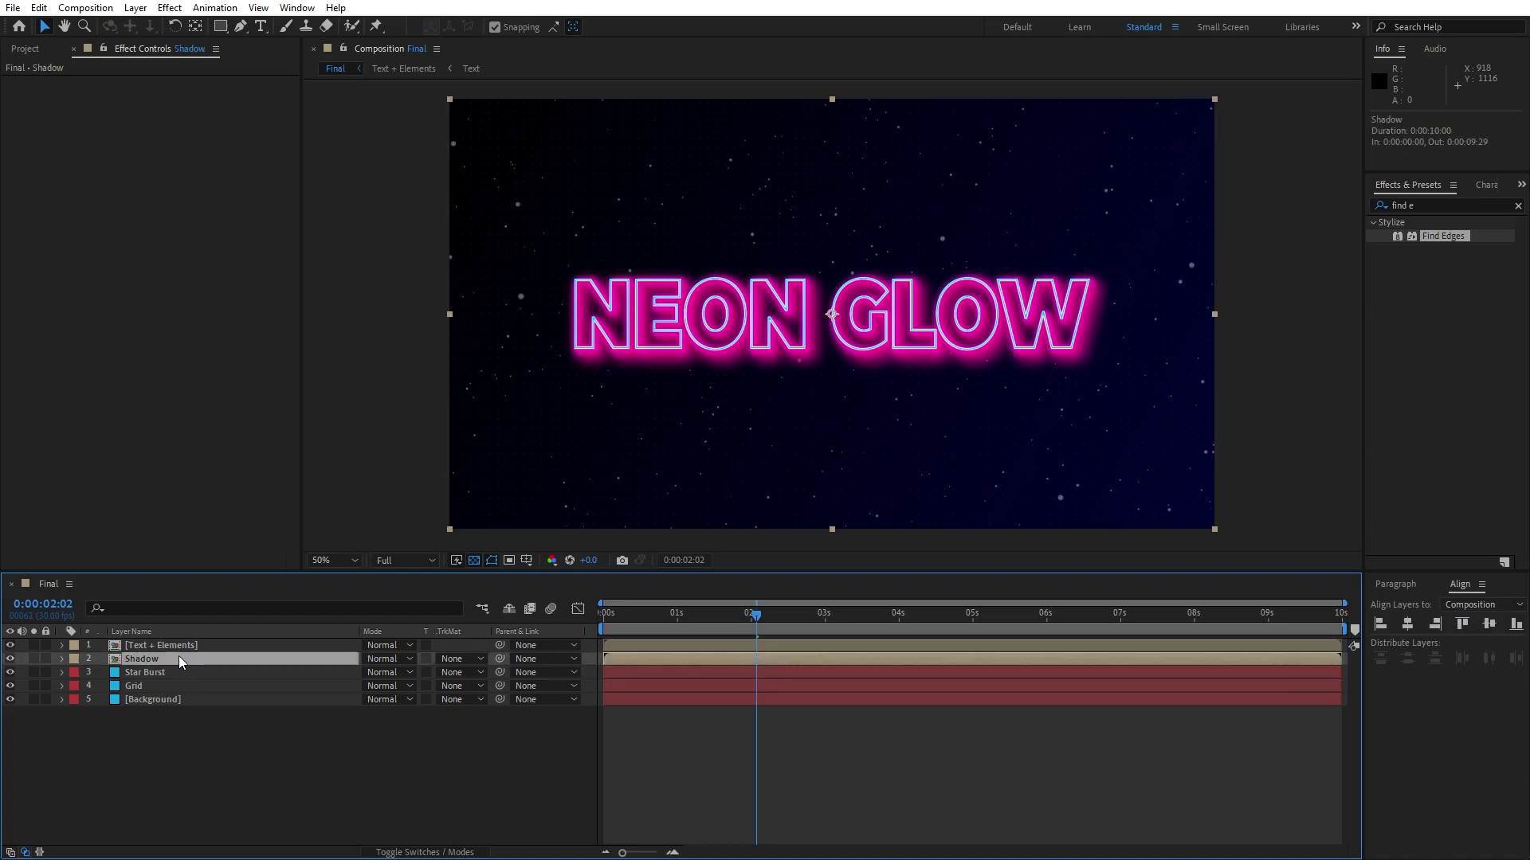
pyautogui.click(1465, 204)
pyautogui.write('cc radia')
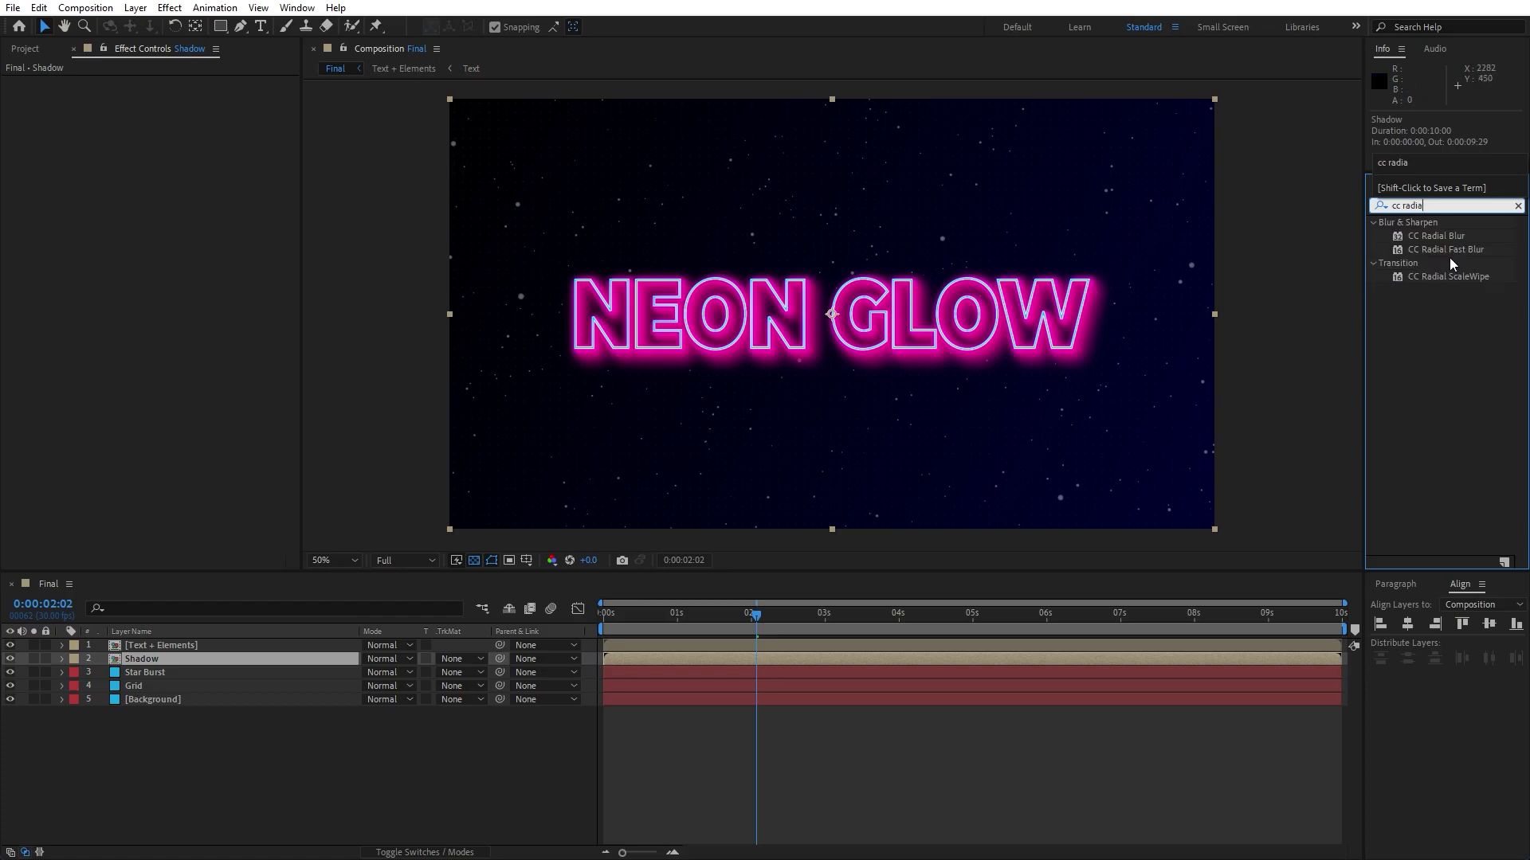
pyautogui.moveTo(1458, 249); pyautogui.dragTo(163, 659)
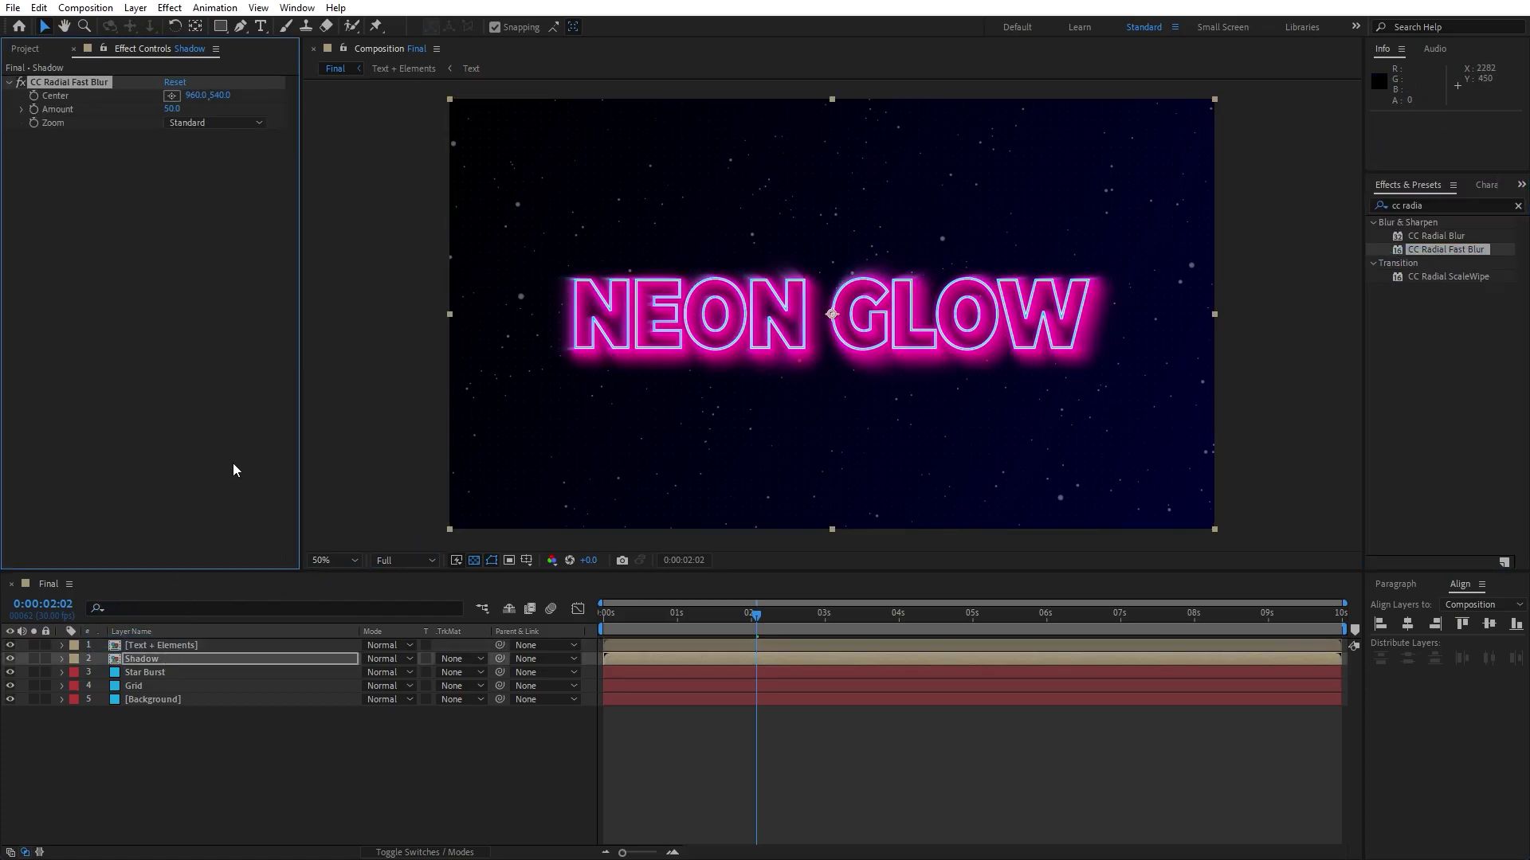
pyautogui.click(172, 96)
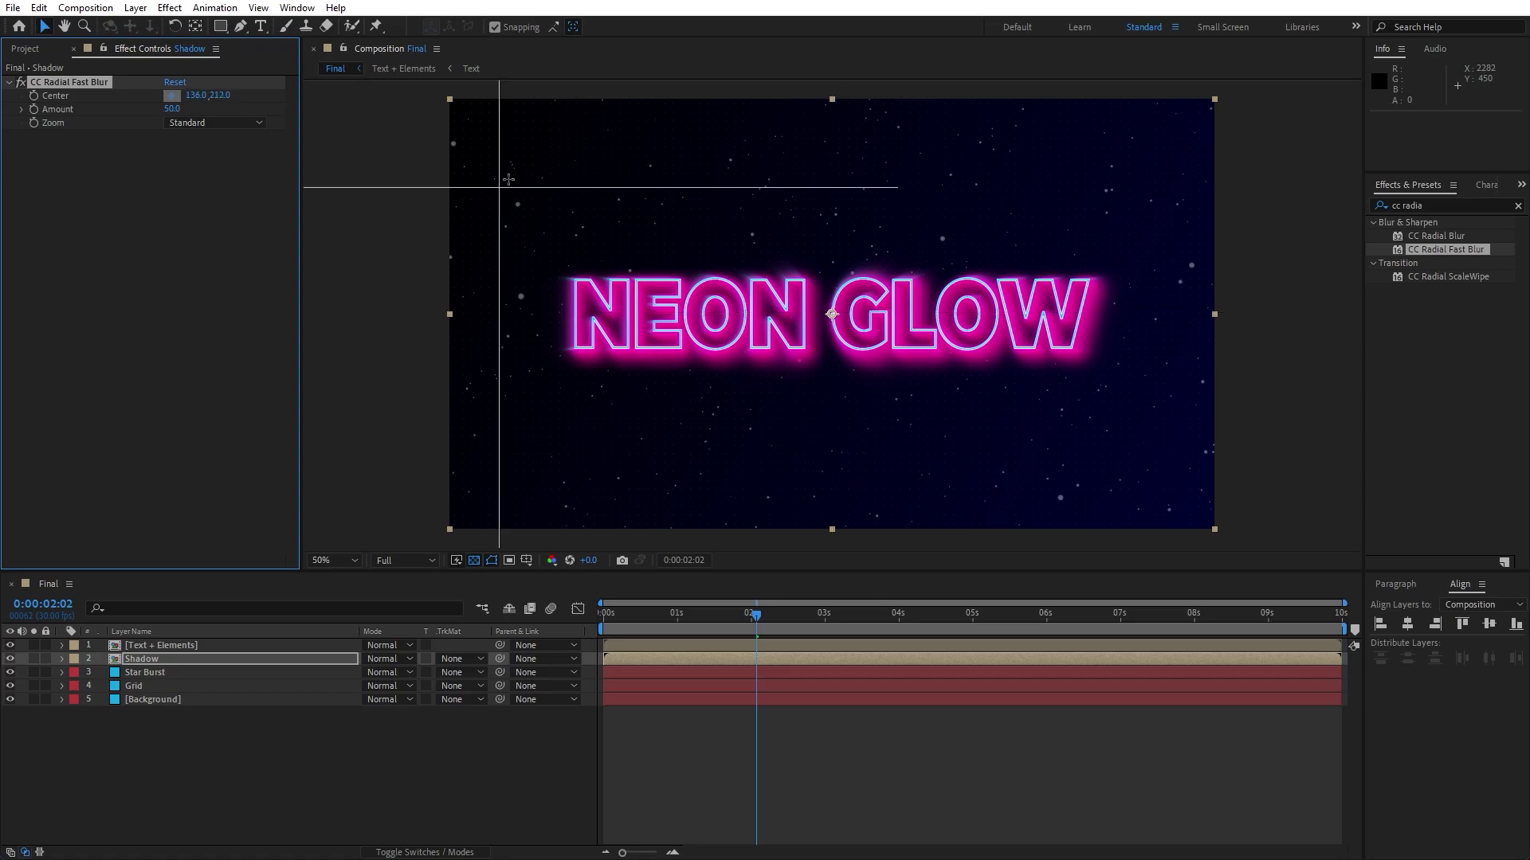
pyautogui.moveTo(494, 133); pyautogui.dragTo(487, 132)
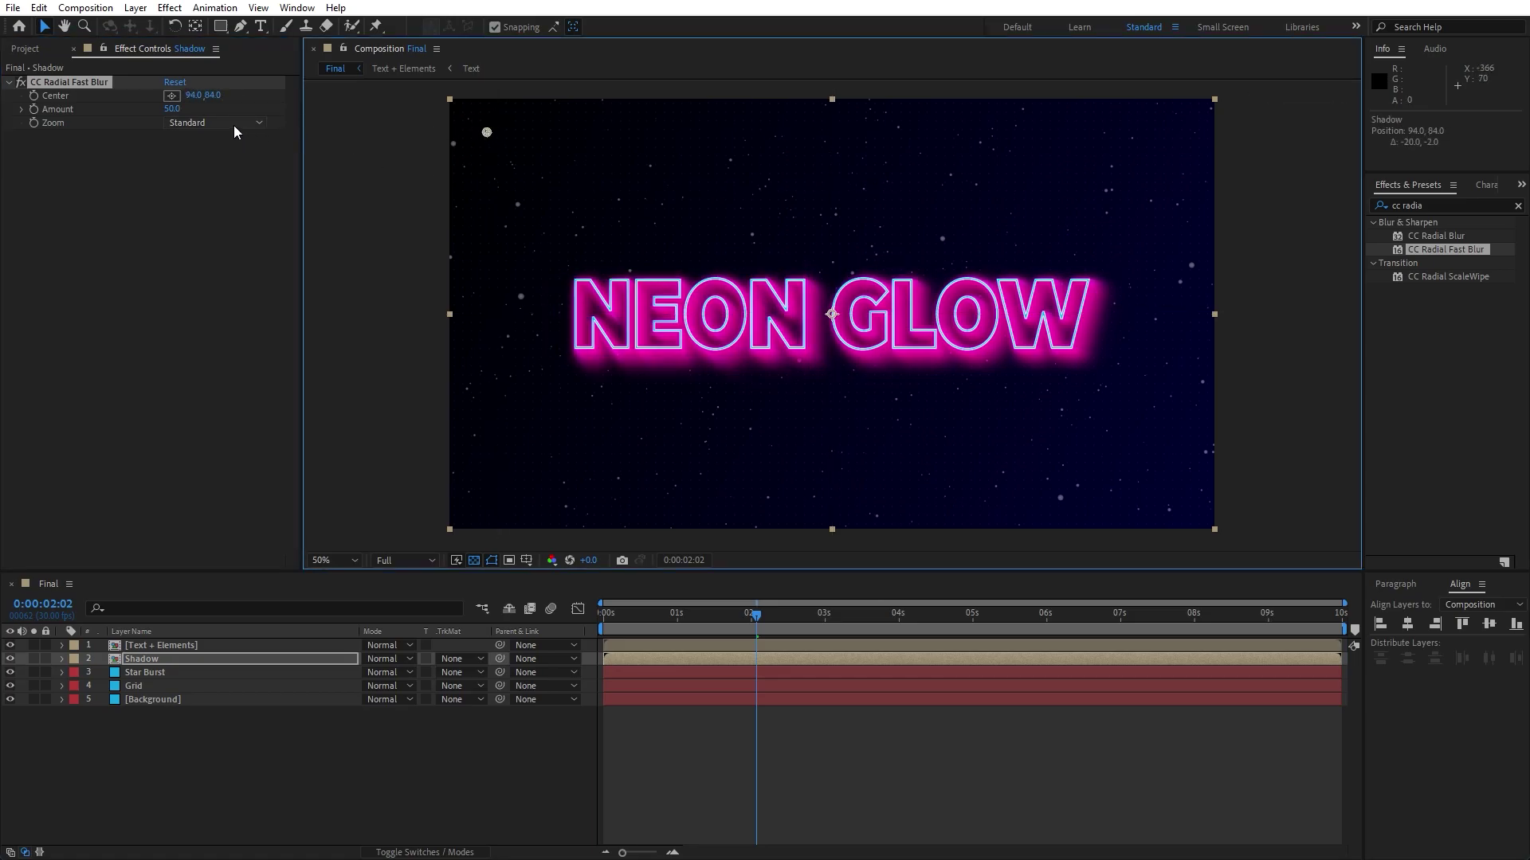
pyautogui.click(175, 109)
pyautogui.click(153, 302)
# - Set the Shadow layer's opacity to 30%
pyautogui.click(159, 658)
pyautogui.press('t')
pyautogui.click(372, 674)
pyautogui.write('30')
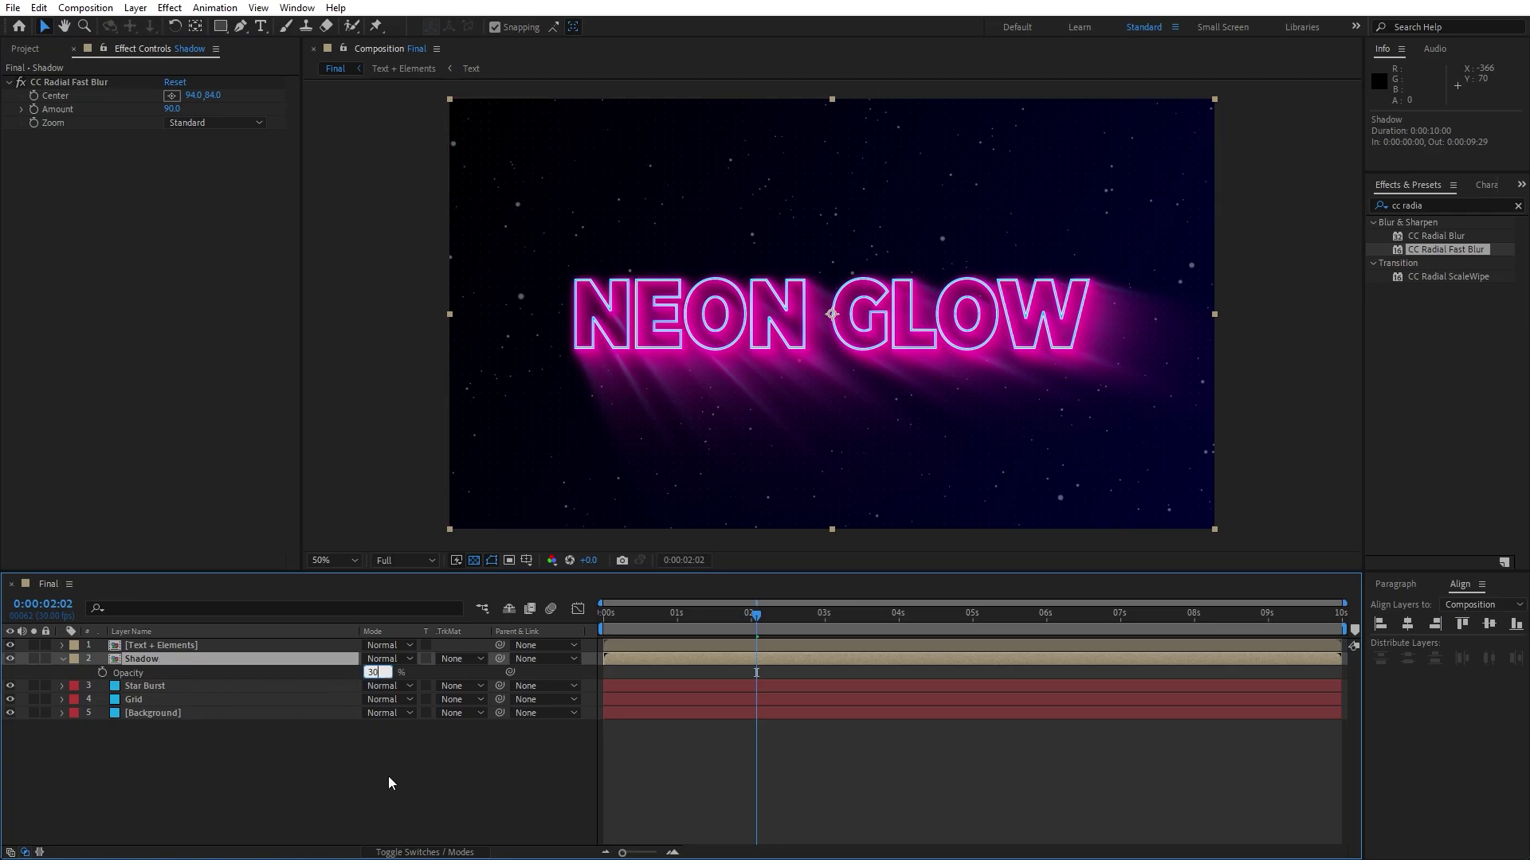
pyautogui.click(387, 758)
# - Scrub and play back the Final composition to check the text reveal and its shadow
pyautogui.moveTo(645, 625); pyautogui.dragTo(771, 615)
pyautogui.press('space')
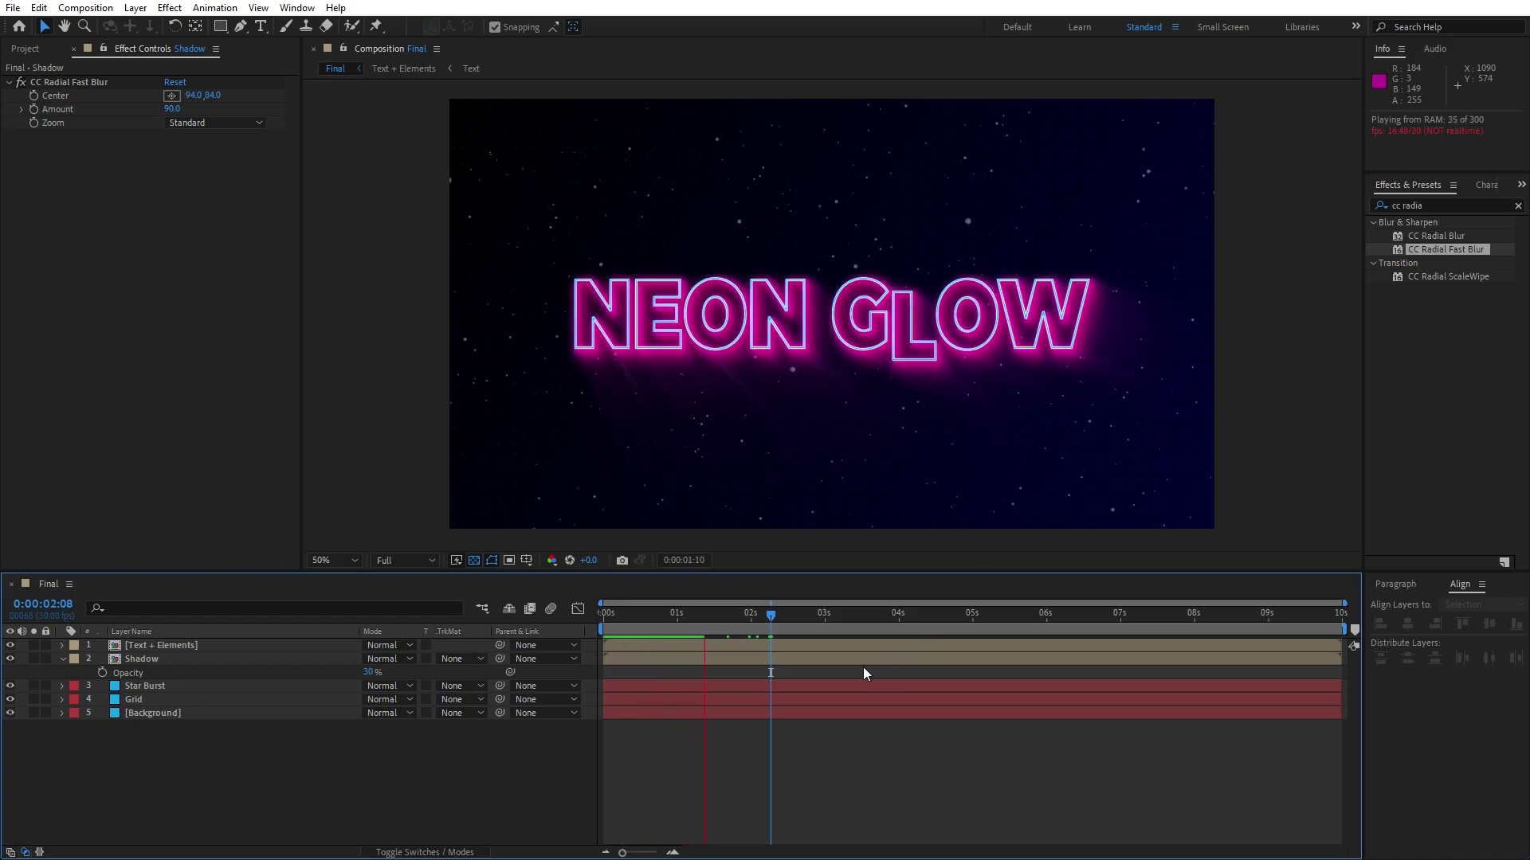
pyautogui.moveTo(761, 618); pyautogui.dragTo(673, 621)
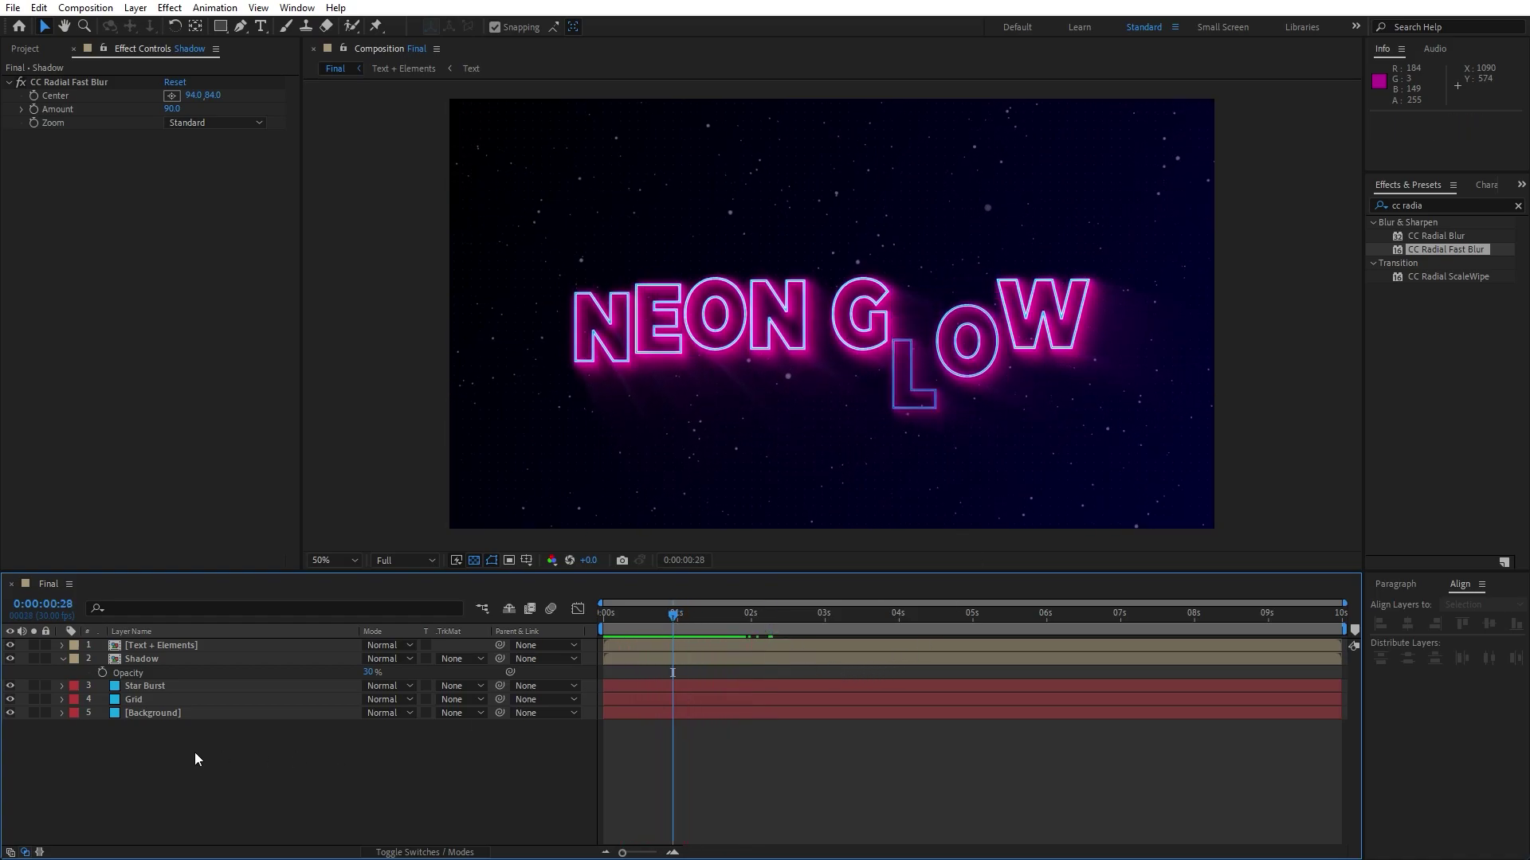
# - Open the nested Text composition and add a 100% opacity keyframe to the NEON GLOW layer at 0:00:00:25
pyautogui.doubleClick(145, 647)
pyautogui.doubleClick(155, 647)
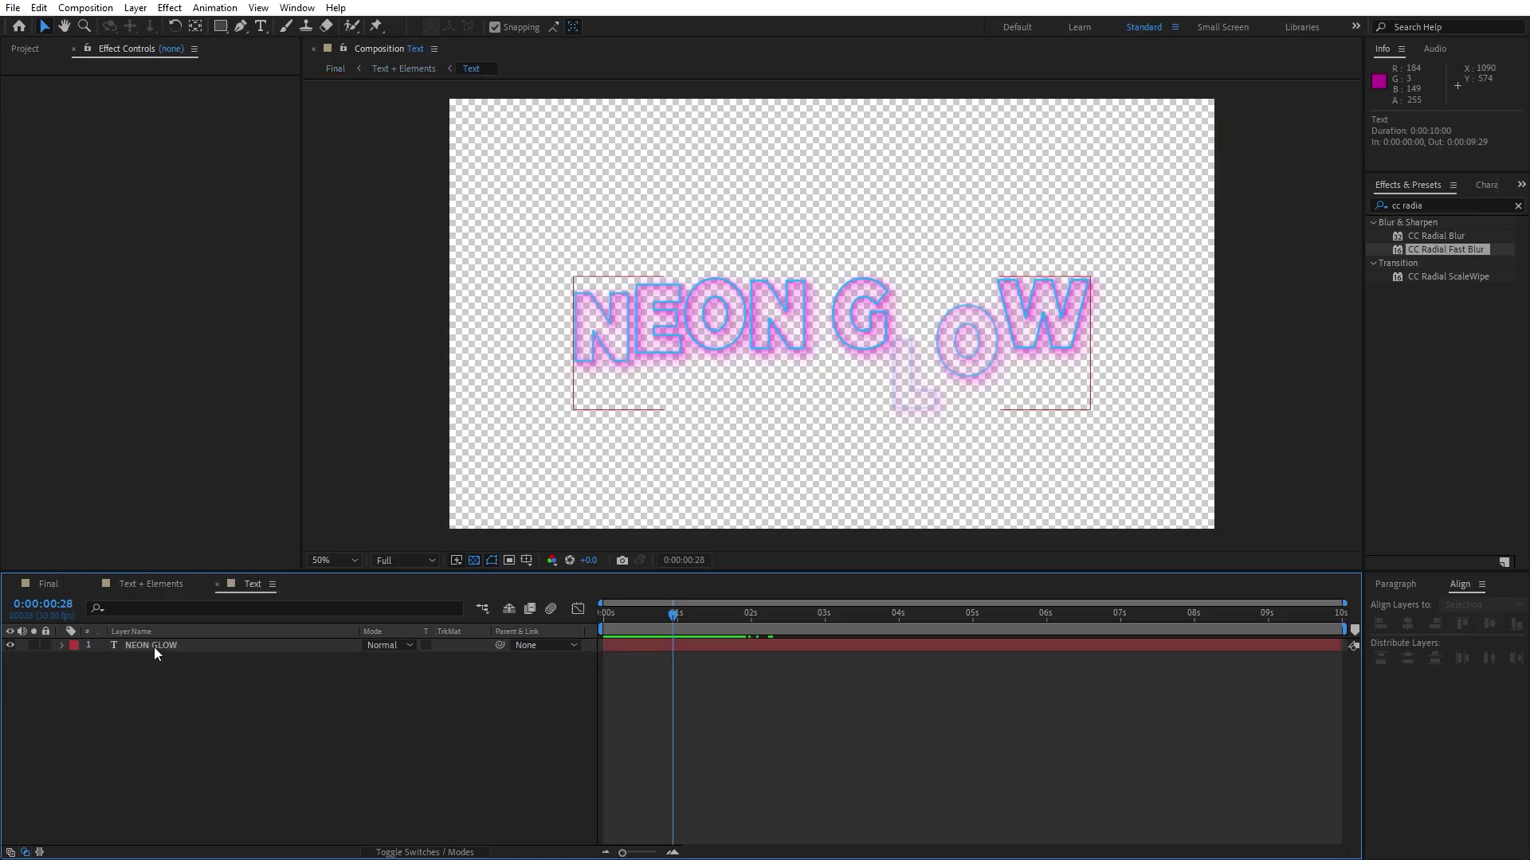
pyautogui.moveTo(699, 620); pyautogui.dragTo(664, 620)
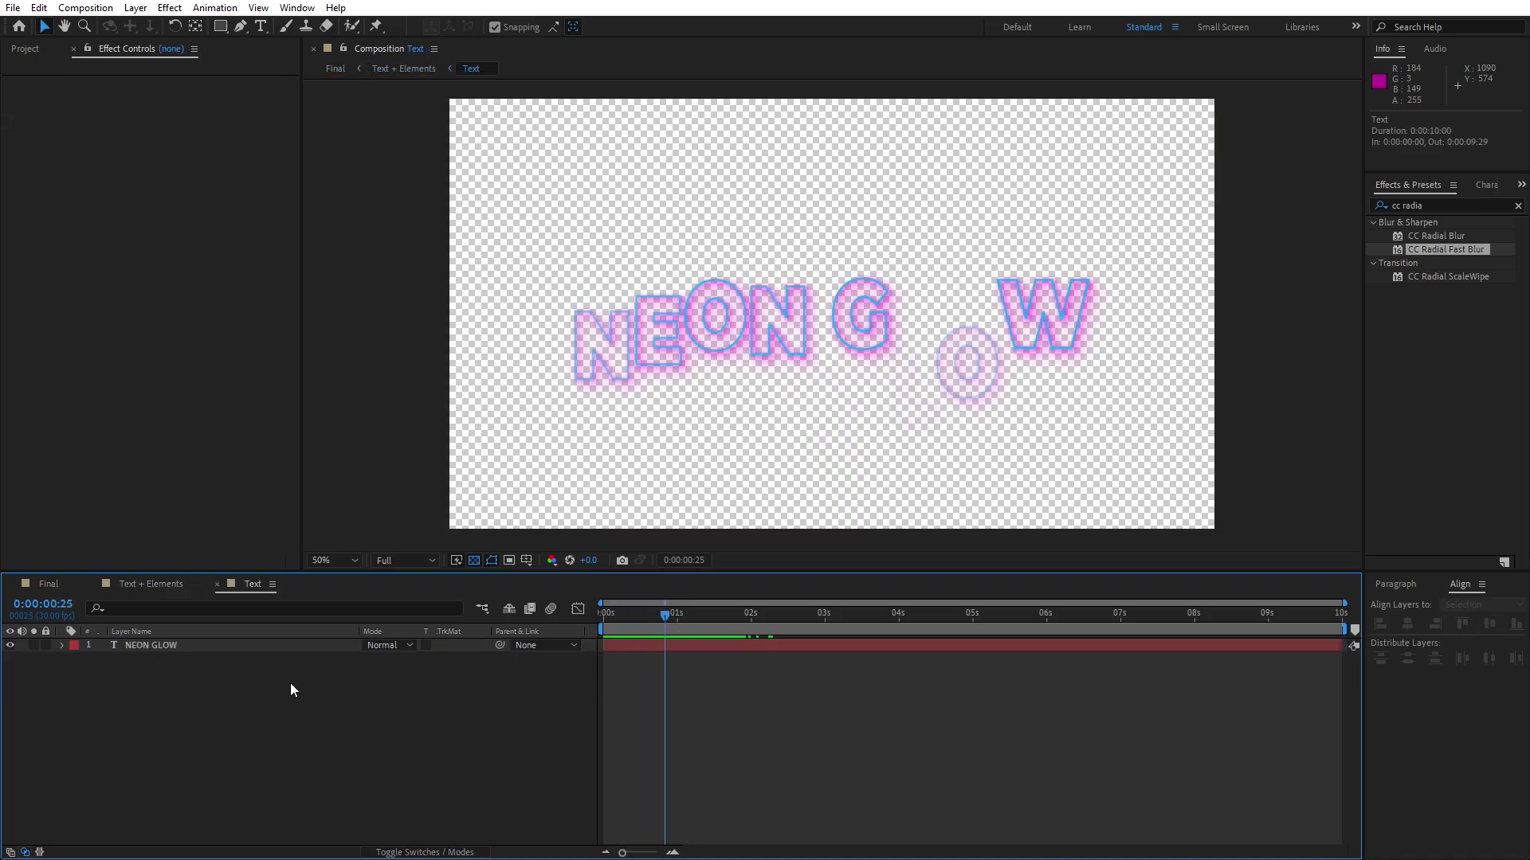
pyautogui.click(177, 647)
pyautogui.press('t')
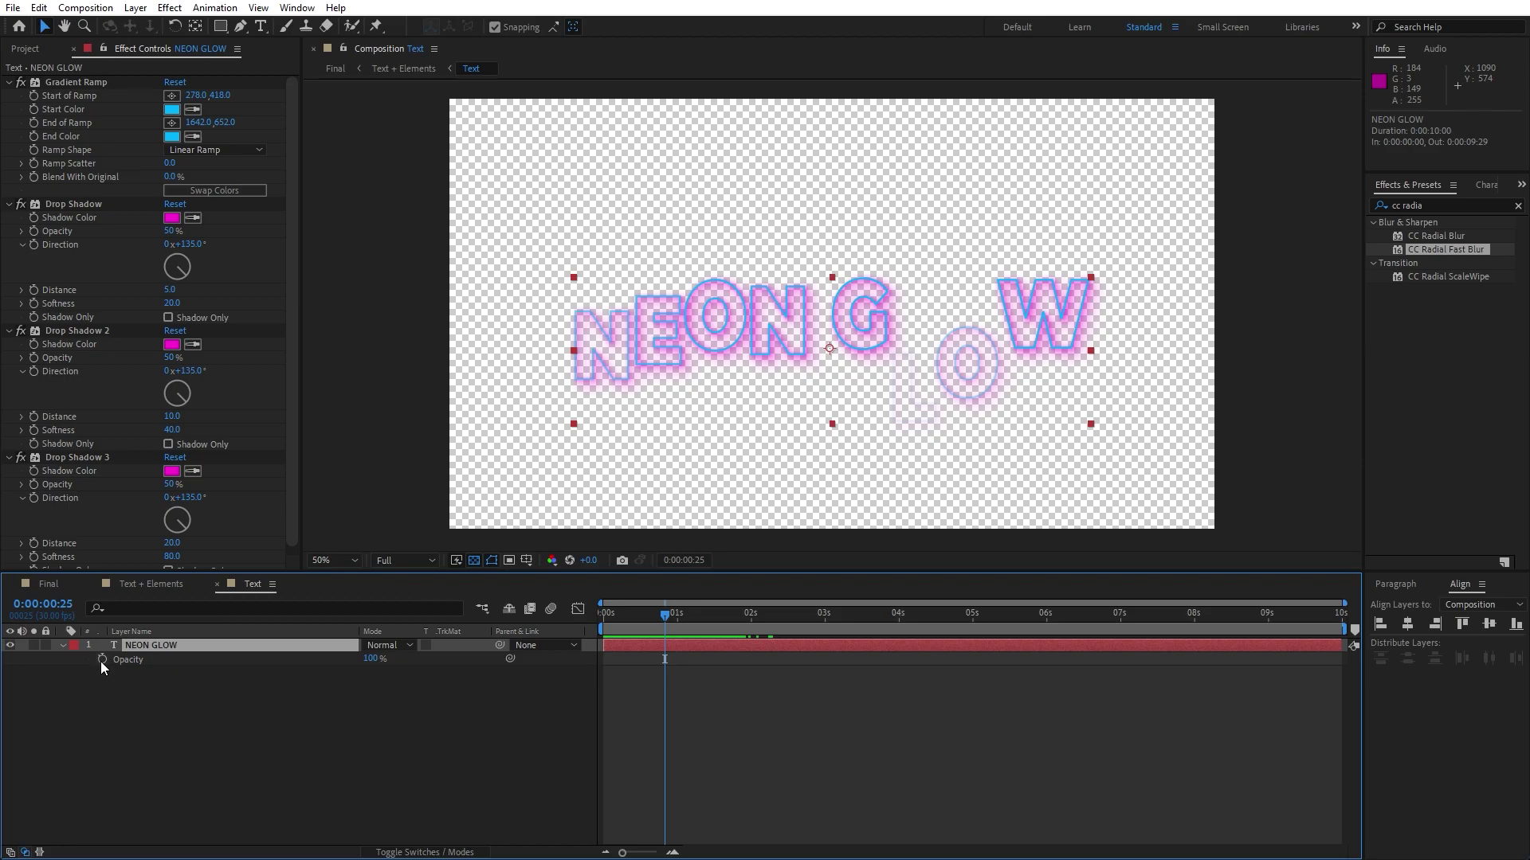
pyautogui.click(102, 660)
# - Add flickering opacity keyframes to NEON GLOW: dim it to 52%, brighten it at 0:00:01:12 and drop it to 0% at 0:00:01:20
pyautogui.moveTo(666, 620); pyautogui.dragTo(691, 618)
pyautogui.moveTo(375, 662); pyautogui.dragTo(339, 663)
pyautogui.moveTo(692, 613); pyautogui.dragTo(706, 615)
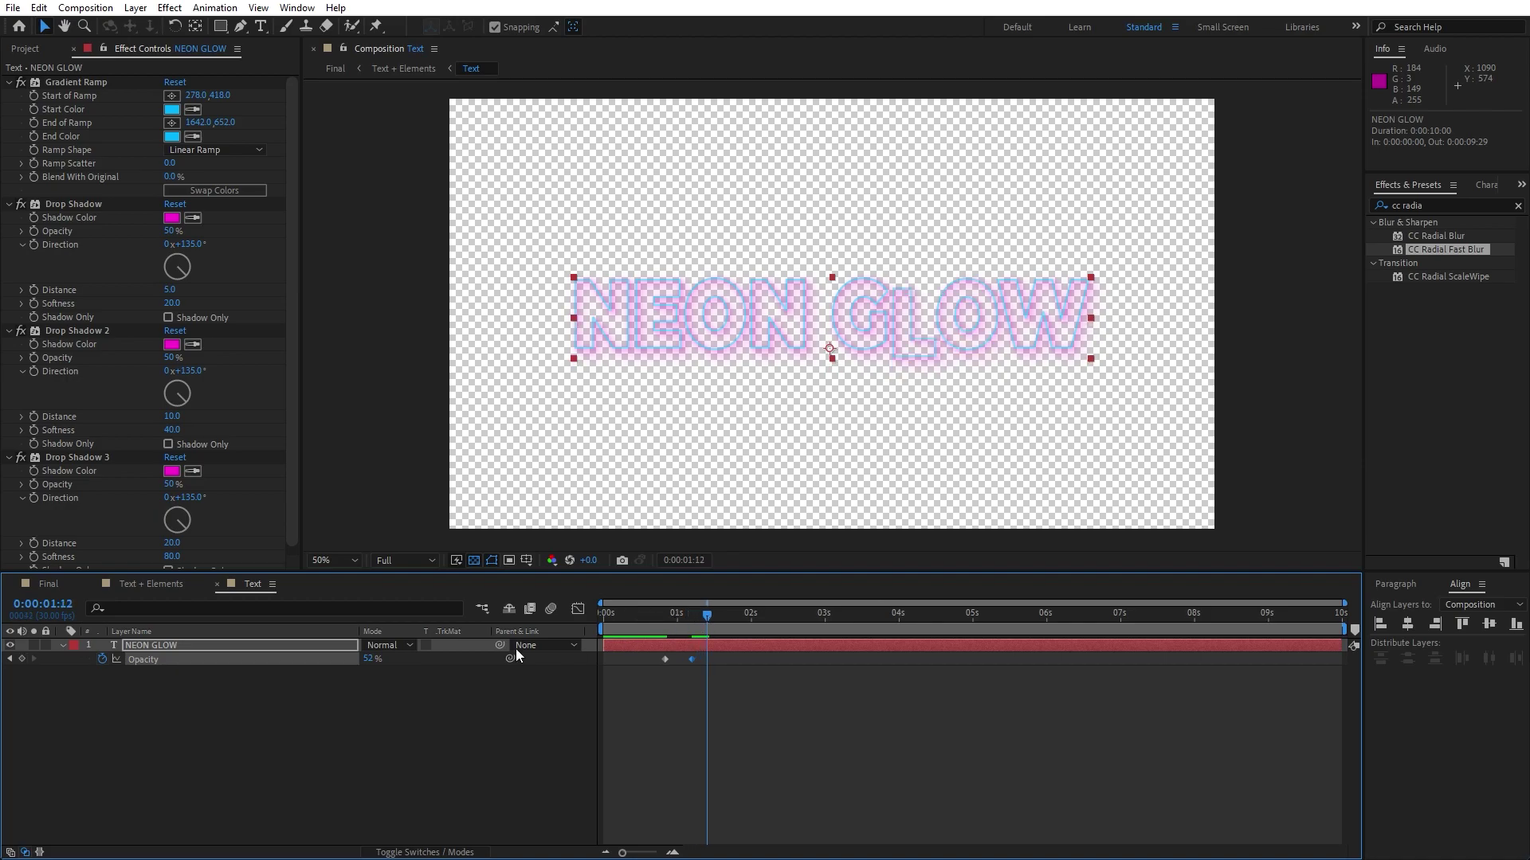
pyautogui.moveTo(375, 659); pyautogui.dragTo(387, 665)
pyautogui.moveTo(709, 628); pyautogui.dragTo(727, 625)
pyautogui.moveTo(370, 659); pyautogui.dragTo(251, 657)
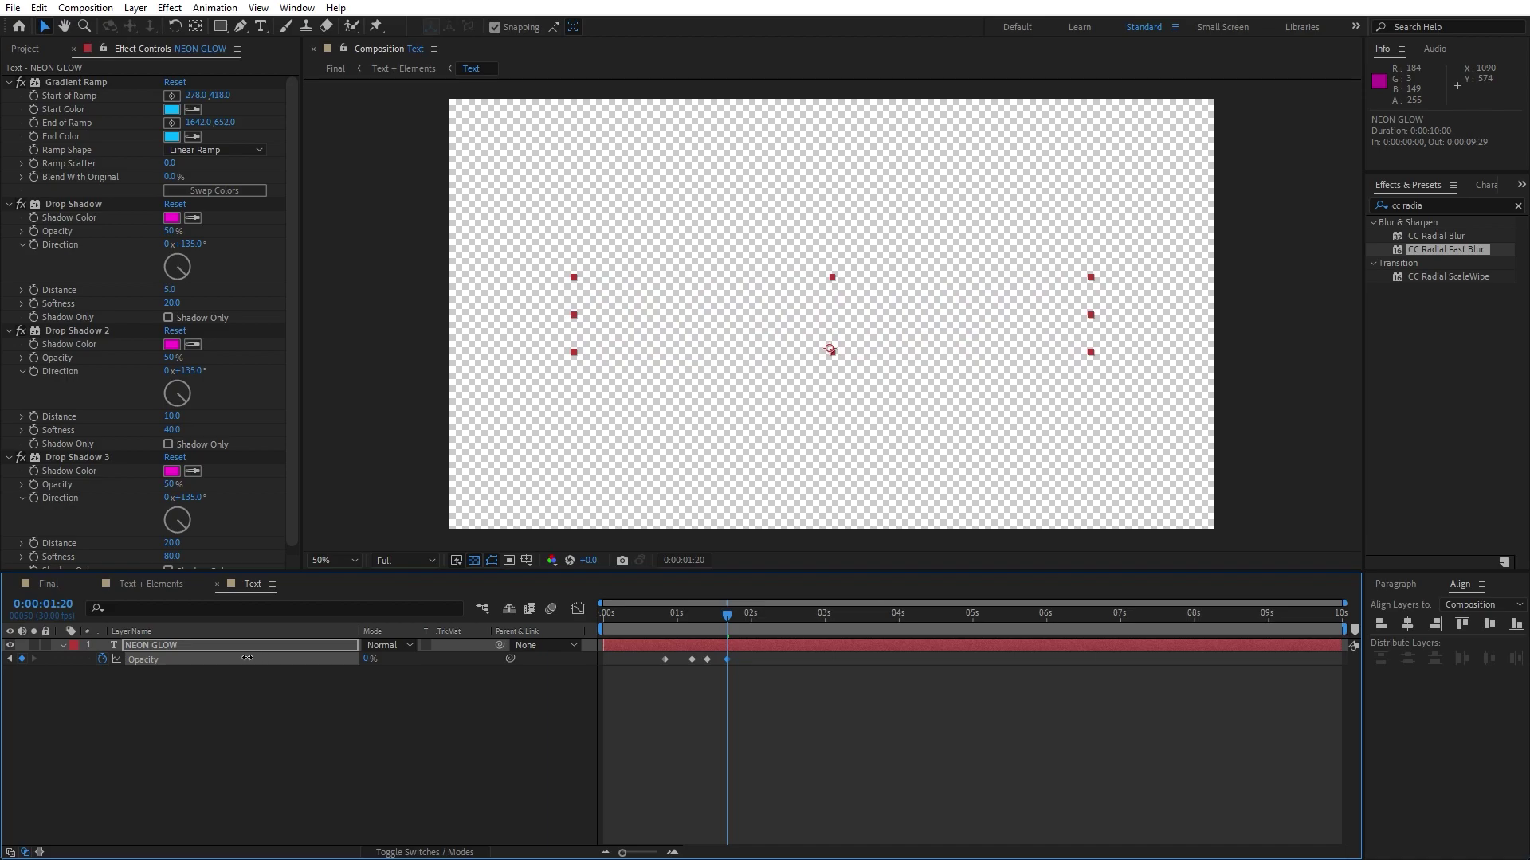
# - Continue the NEON GLOW opacity flicker with a raised keyframe at 0:00:02:05, followed by a lower one and another raised one before 3 seconds
pyautogui.moveTo(723, 631); pyautogui.dragTo(763, 626)
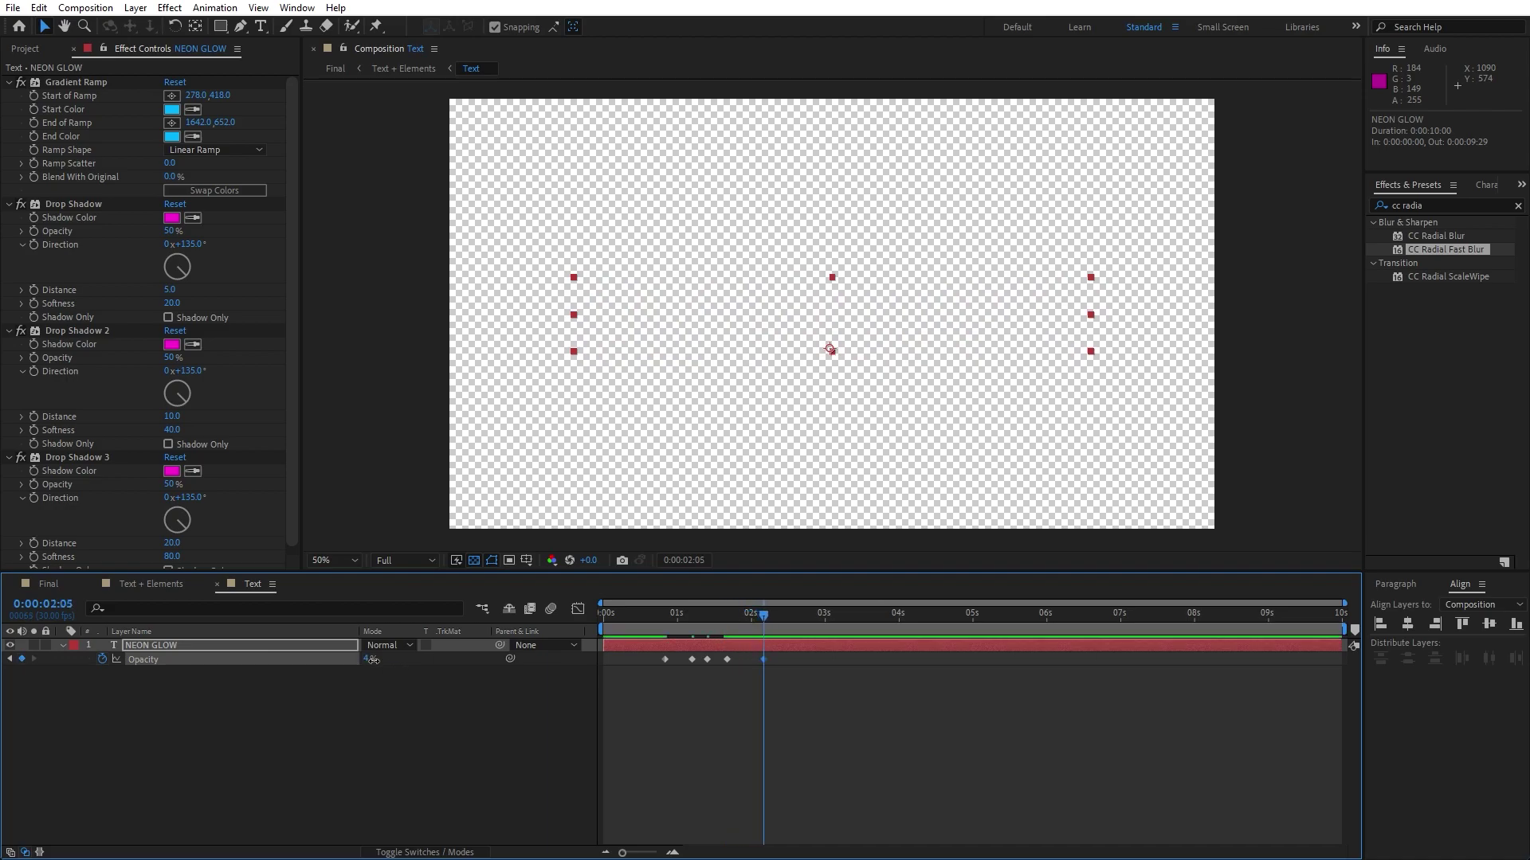
pyautogui.moveTo(370, 658); pyautogui.dragTo(426, 672)
pyautogui.moveTo(761, 622); pyautogui.dragTo(784, 626)
pyautogui.moveTo(371, 659); pyautogui.dragTo(307, 659)
pyautogui.moveTo(784, 626); pyautogui.dragTo(807, 626)
pyautogui.moveTo(370, 659); pyautogui.dragTo(478, 662)
# - Finish the opacity flicker with a lowered keyframe and a raised one at 0:00:04:02, and return to the Final composition
pyautogui.moveTo(809, 627); pyautogui.dragTo(861, 627)
pyautogui.click(369, 659)
pyautogui.click(369, 705)
pyautogui.moveTo(370, 659); pyautogui.dragTo(294, 659)
pyautogui.moveTo(862, 622); pyautogui.dragTo(903, 625)
pyautogui.moveTo(370, 659); pyautogui.dragTo(462, 661)
pyautogui.click(347, 710)
pyautogui.click(48, 584)
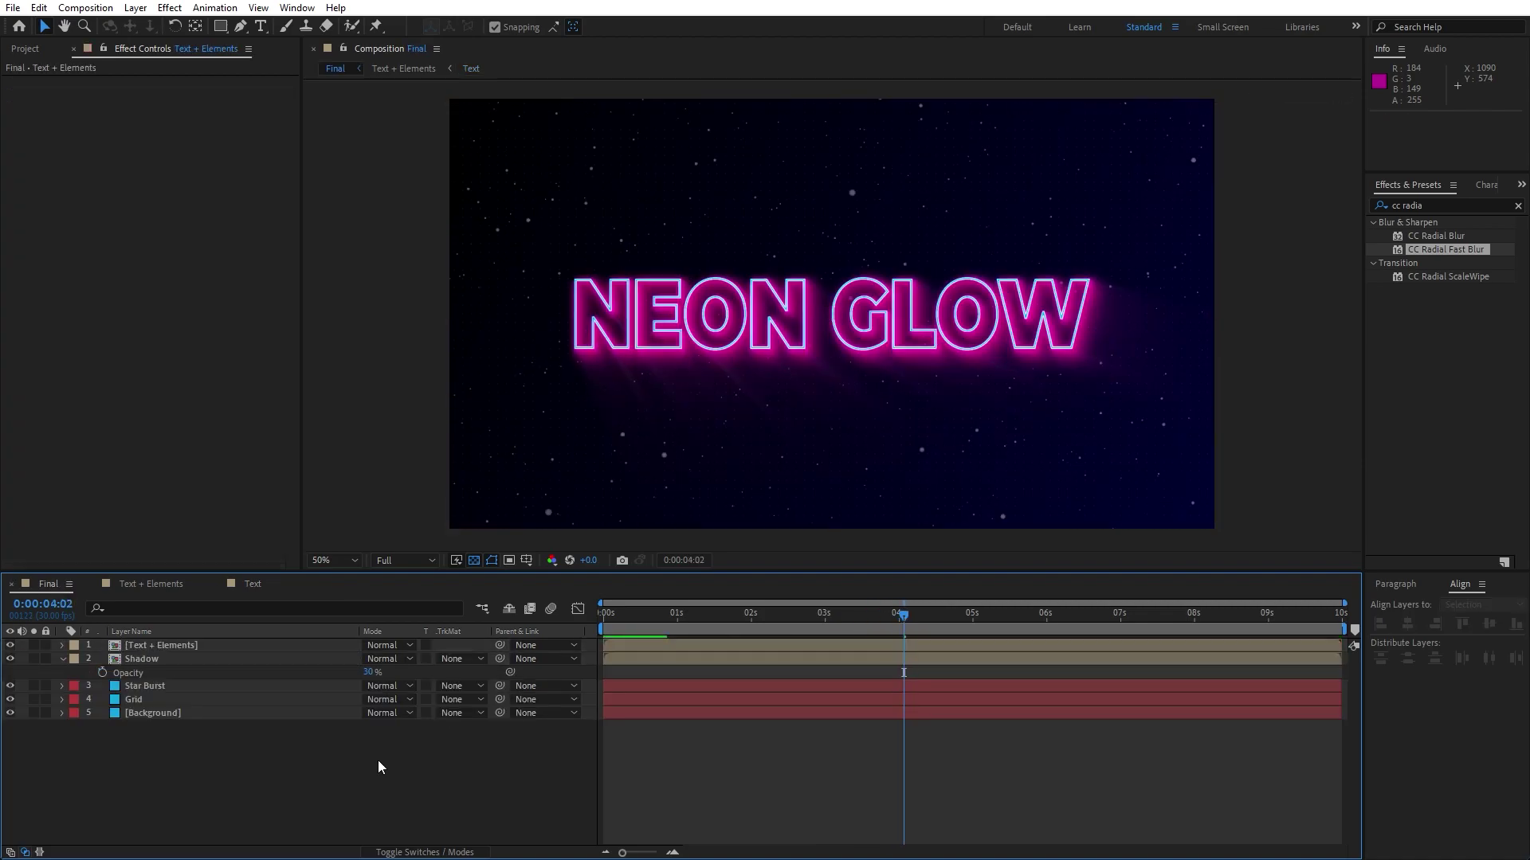
# - Preview the flickering Final composition, collapse the Shadow layer's properties and close the Text and Text + Elements compositions
pyautogui.press('space')
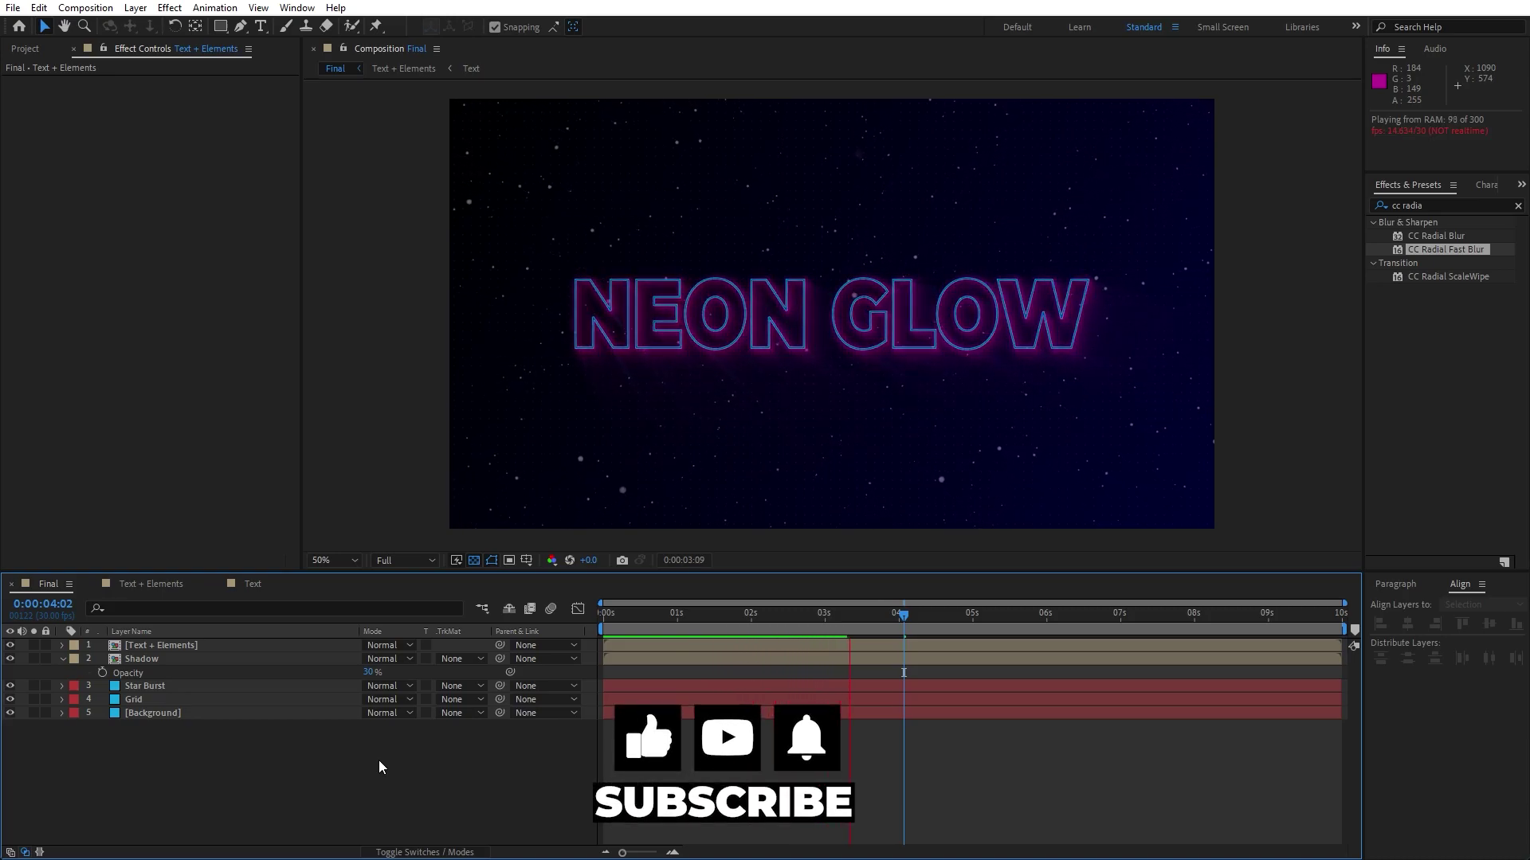
pyautogui.click(776, 617)
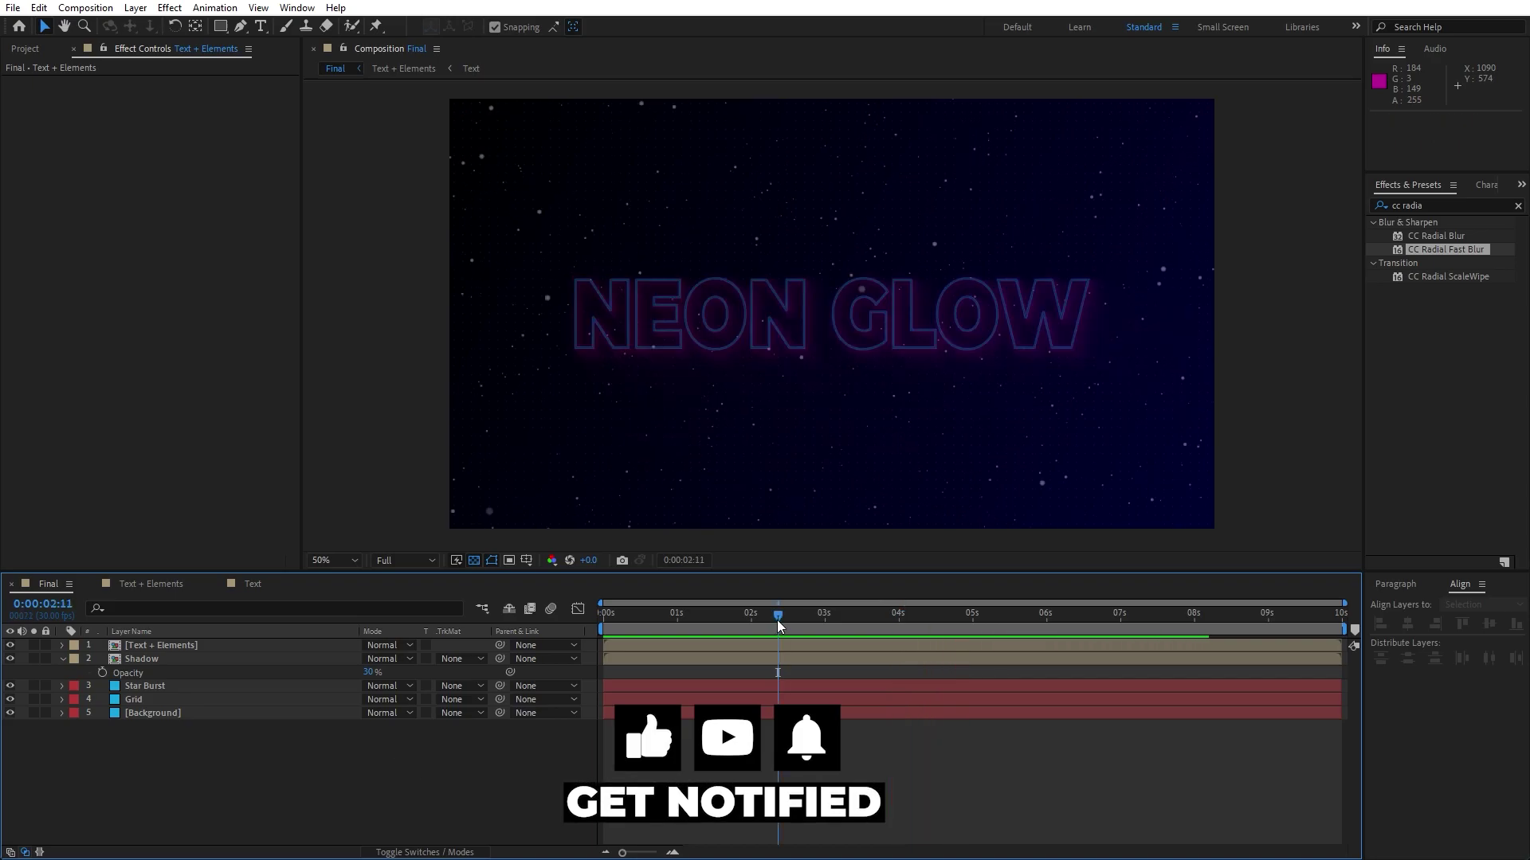
pyautogui.click(62, 660)
pyautogui.click(94, 584)
pyautogui.click(94, 586)
pyautogui.moveTo(733, 631); pyautogui.dragTo(807, 619)
# - Create a new adjustment layer at the top of the Final composition and name it Light Rays
pyautogui.rightClick(229, 765)
pyautogui.moveTo(422, 562)
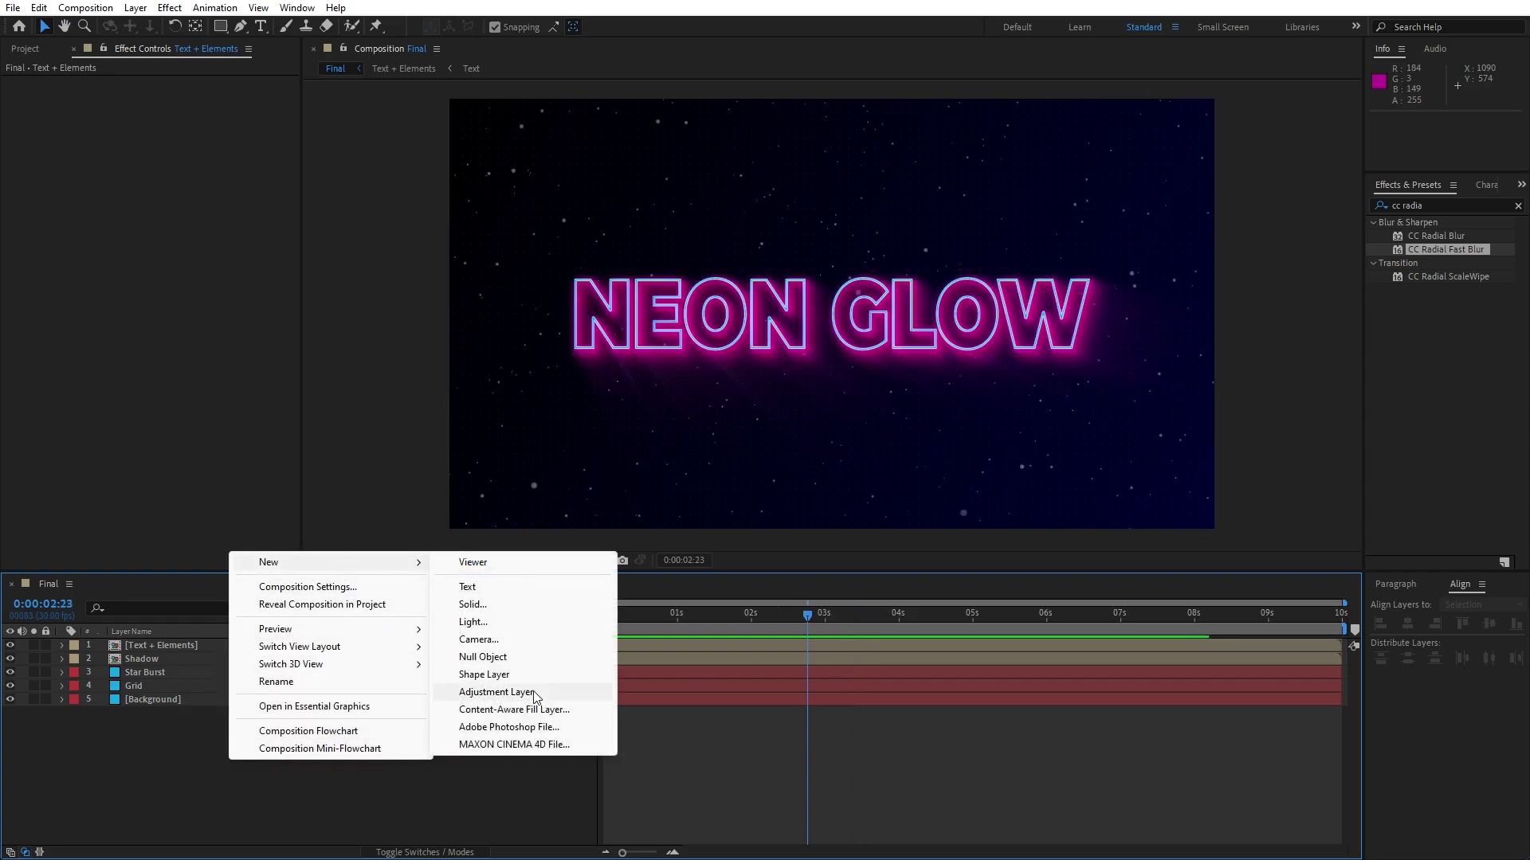
pyautogui.click(534, 695)
pyautogui.press('Return')
pyautogui.write('Light Rays')
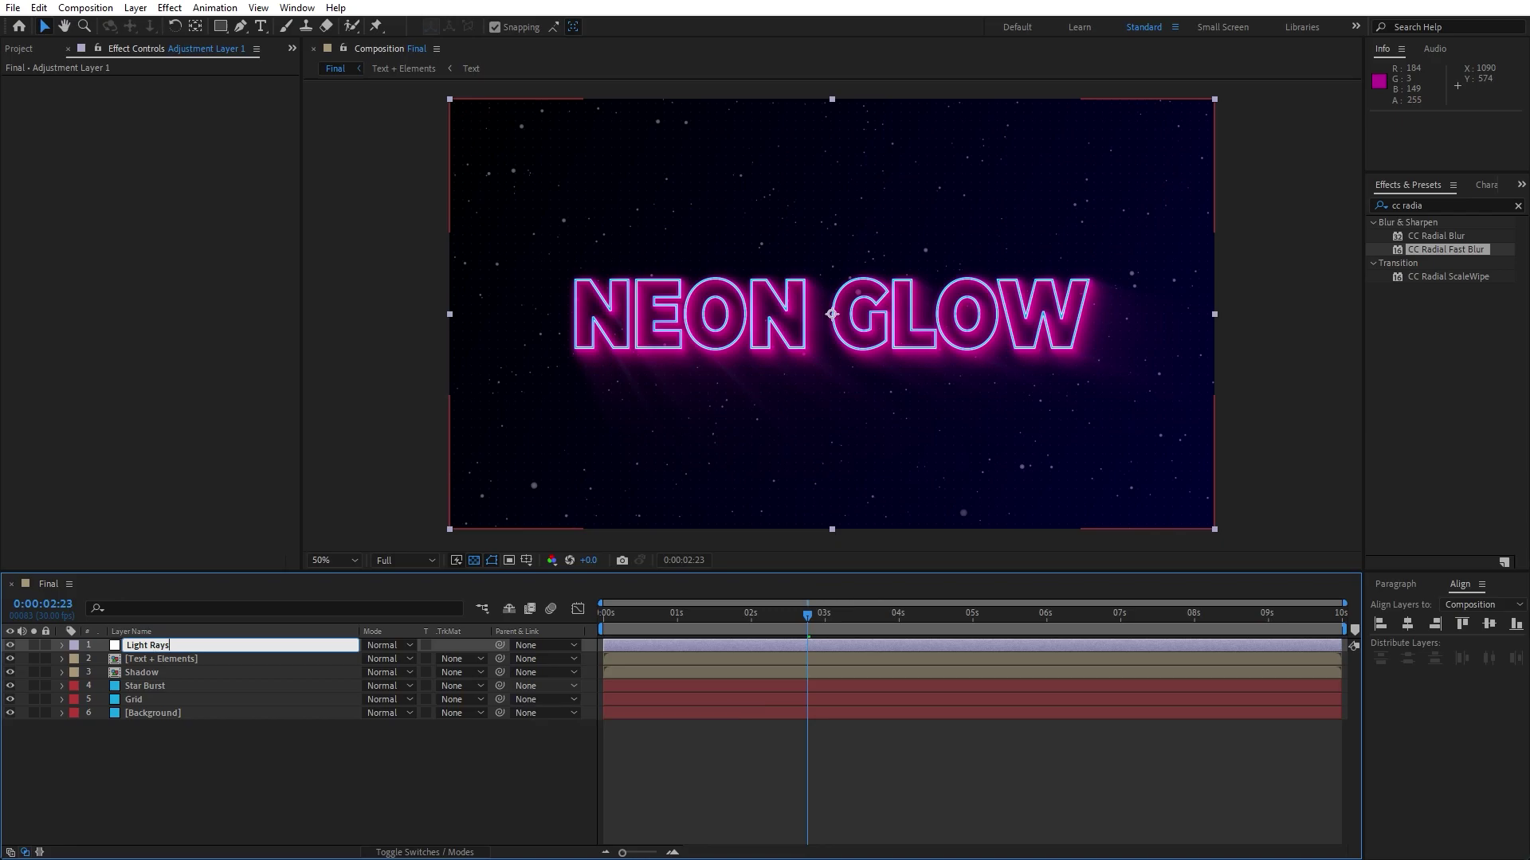
pyautogui.press('Return')
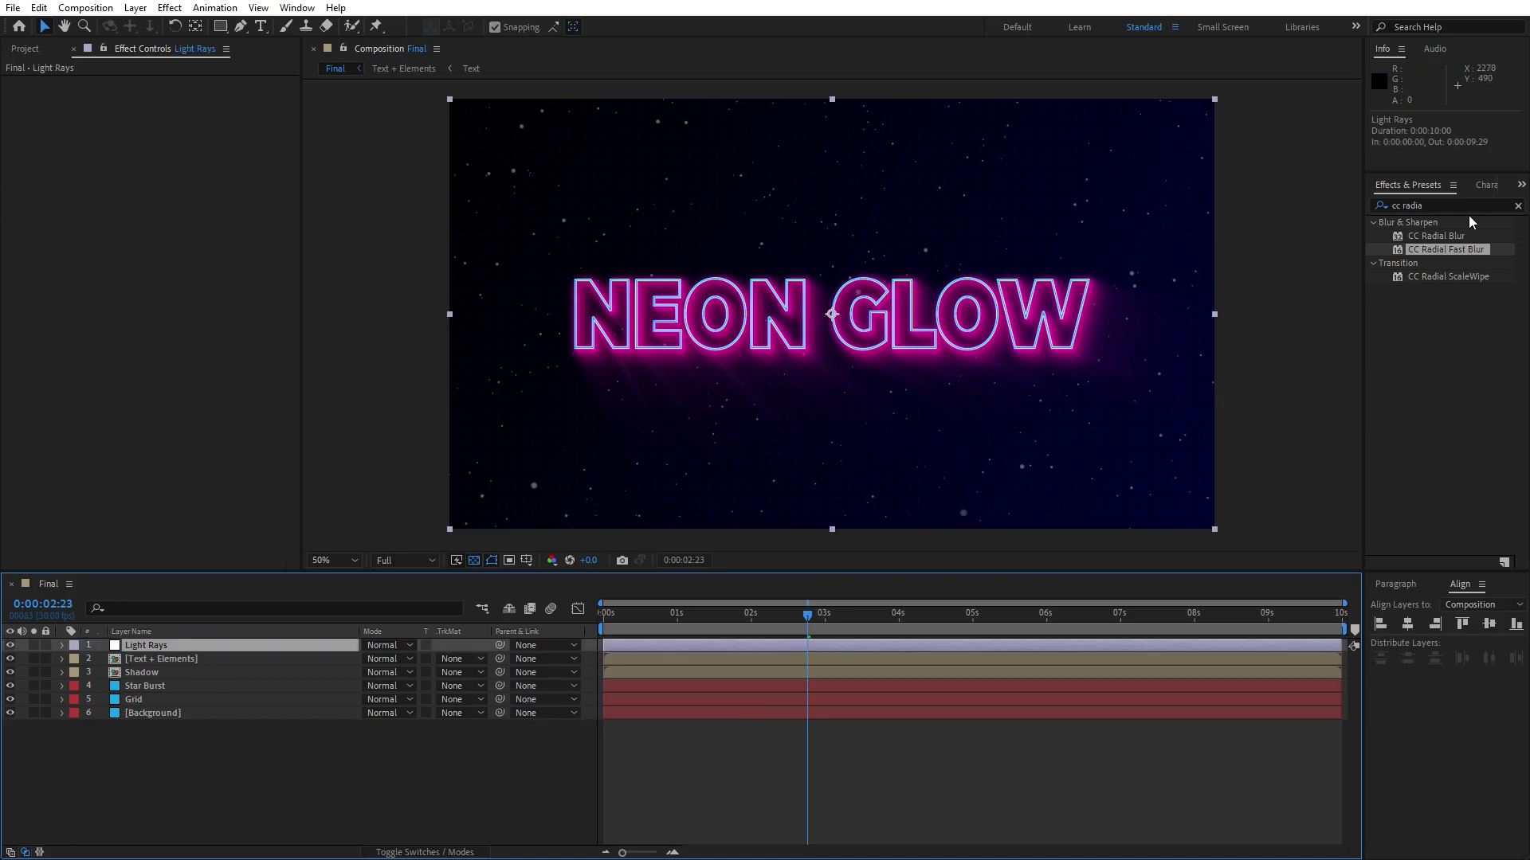
# - Apply the CC Light Rays effect to the Light Rays layer and turn off Color from Source
pyautogui.click(1468, 203)
pyautogui.write('light ')
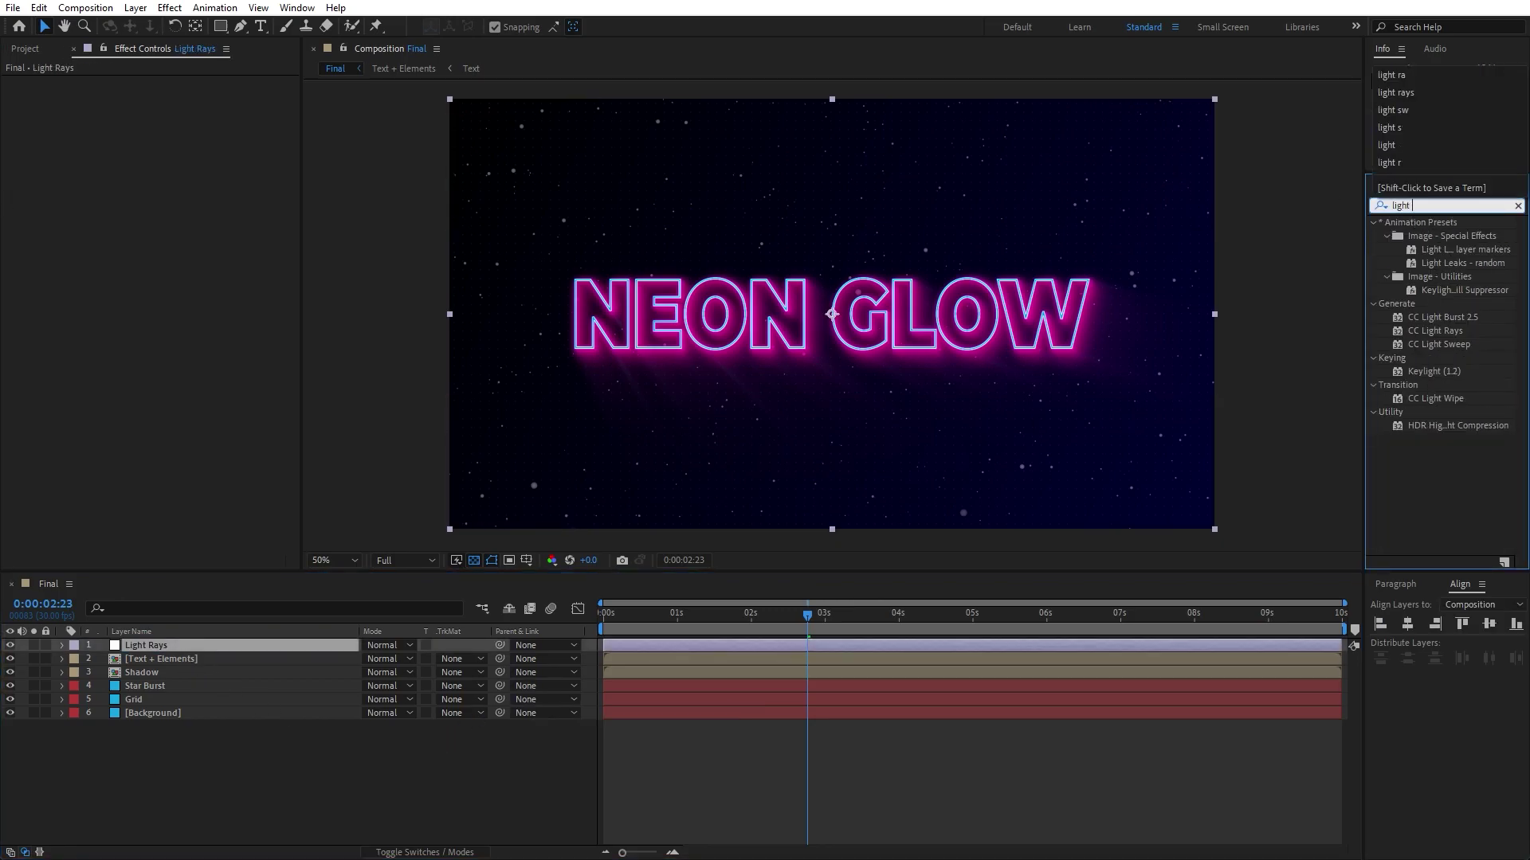
pyautogui.write('ra')
pyautogui.moveTo(1434, 236); pyautogui.dragTo(278, 648)
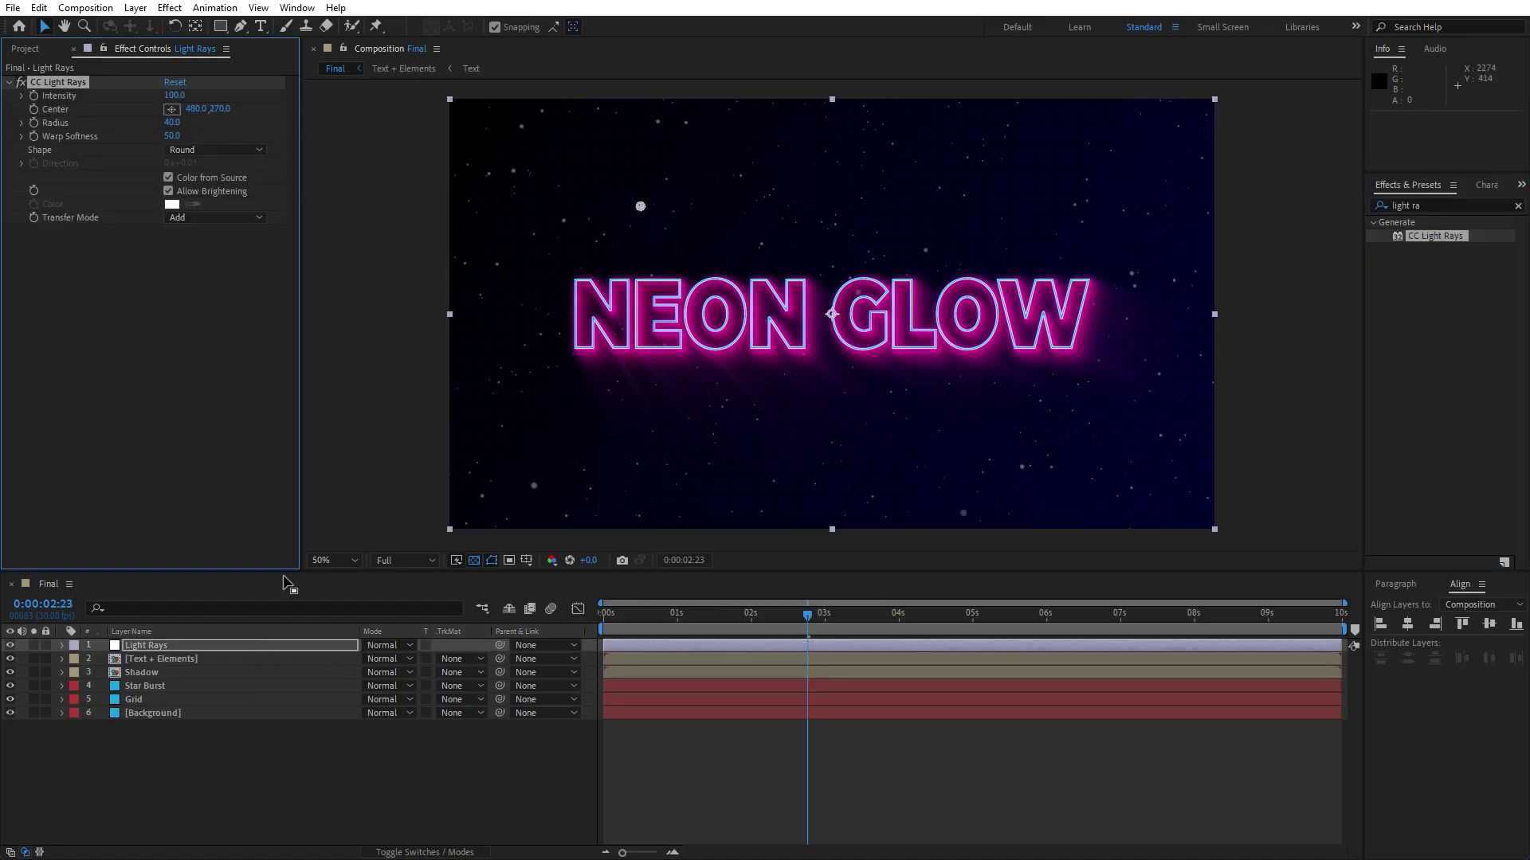
pyautogui.click(167, 178)
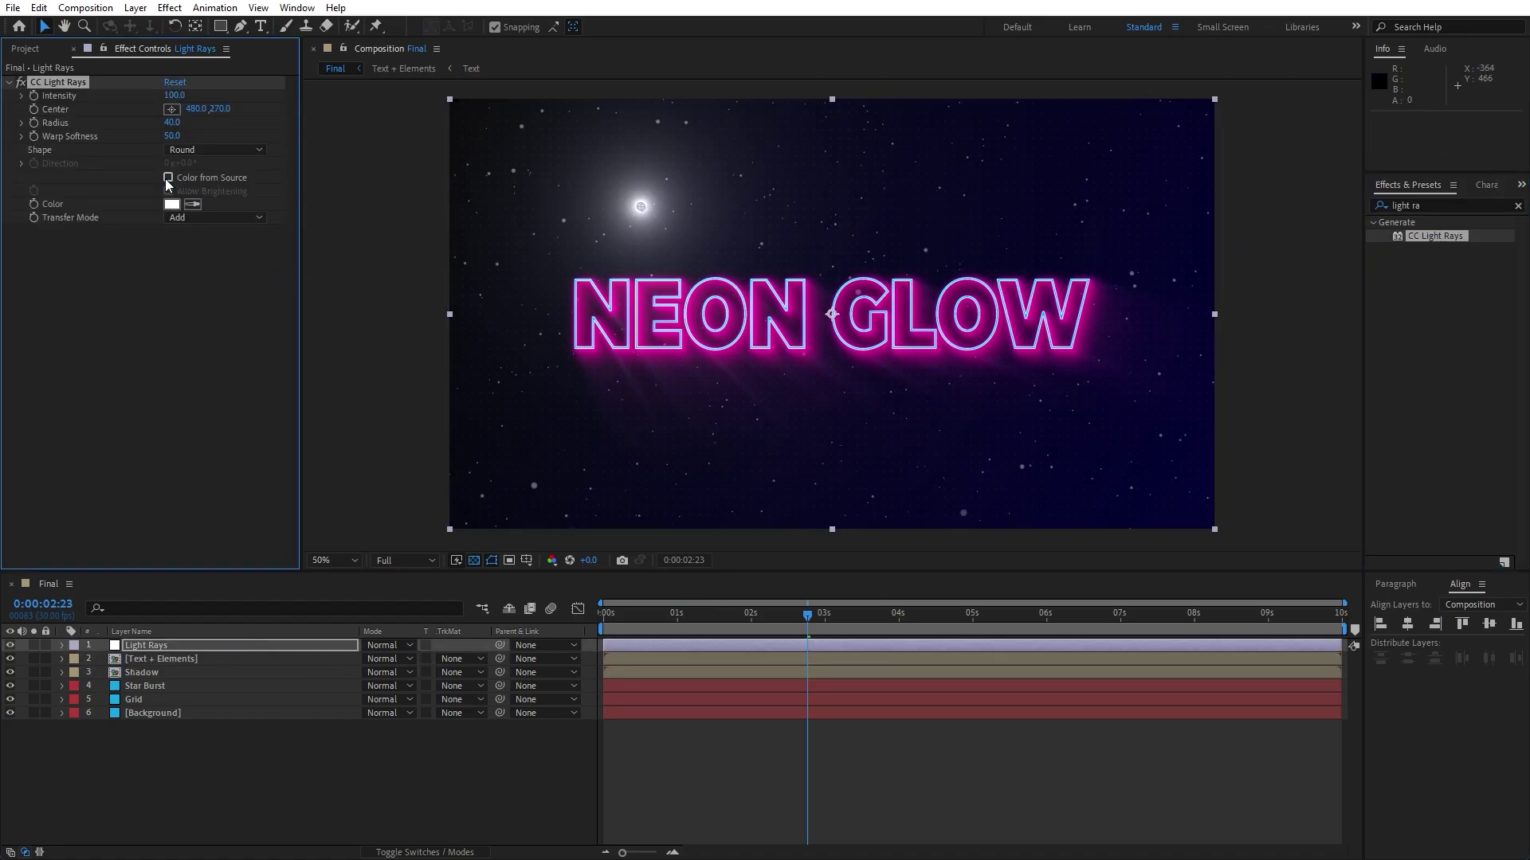
# - Set the light rays' Radius to 180 and Warp Softness to 200
pyautogui.click(172, 124)
pyautogui.write('180')
pyautogui.press('Return')
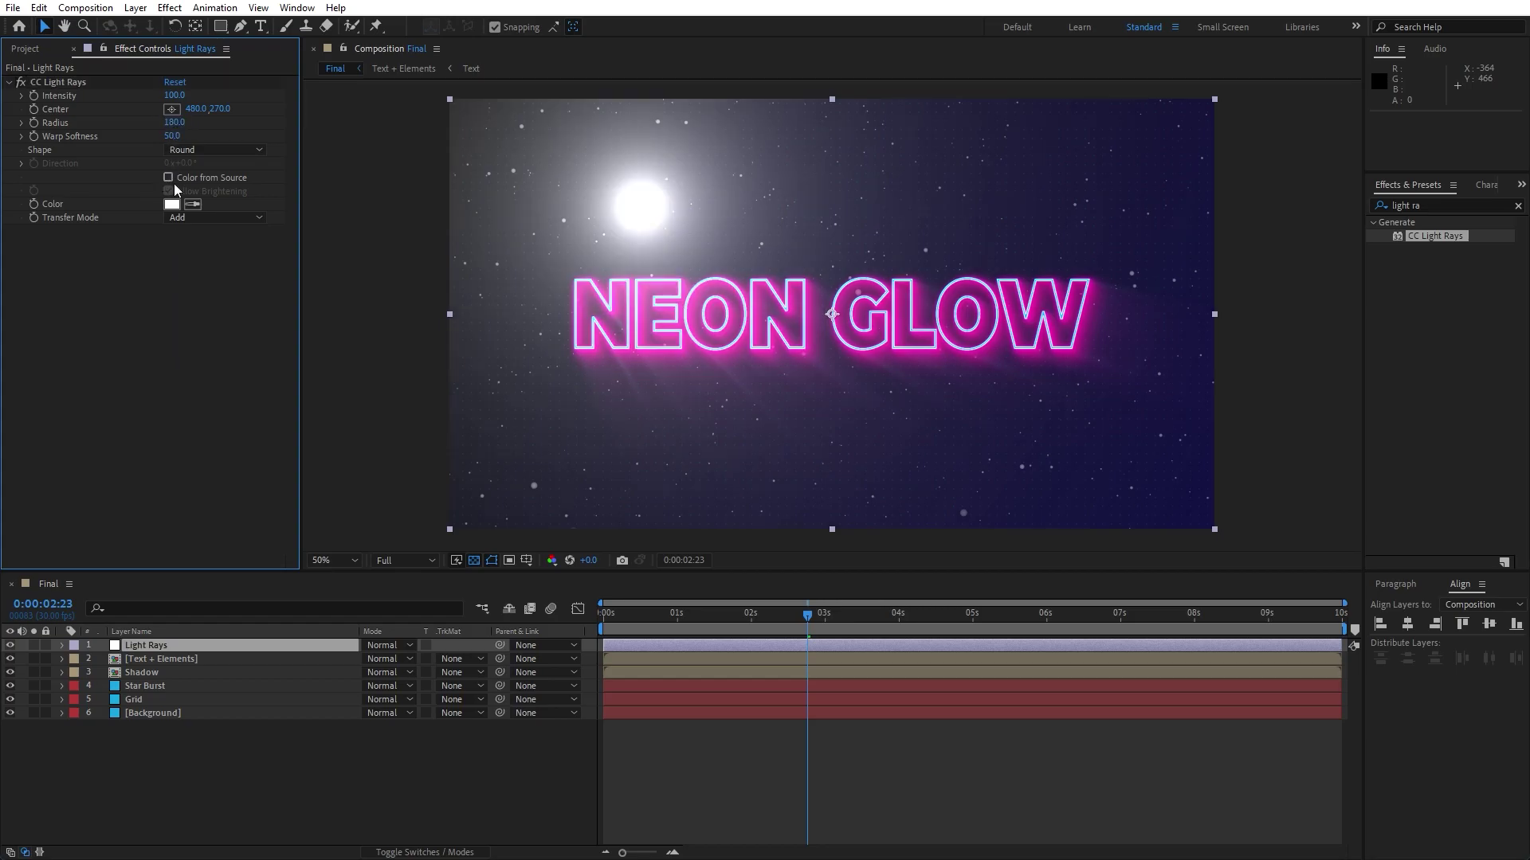
pyautogui.click(174, 137)
pyautogui.write('200')
pyautogui.press('Return')
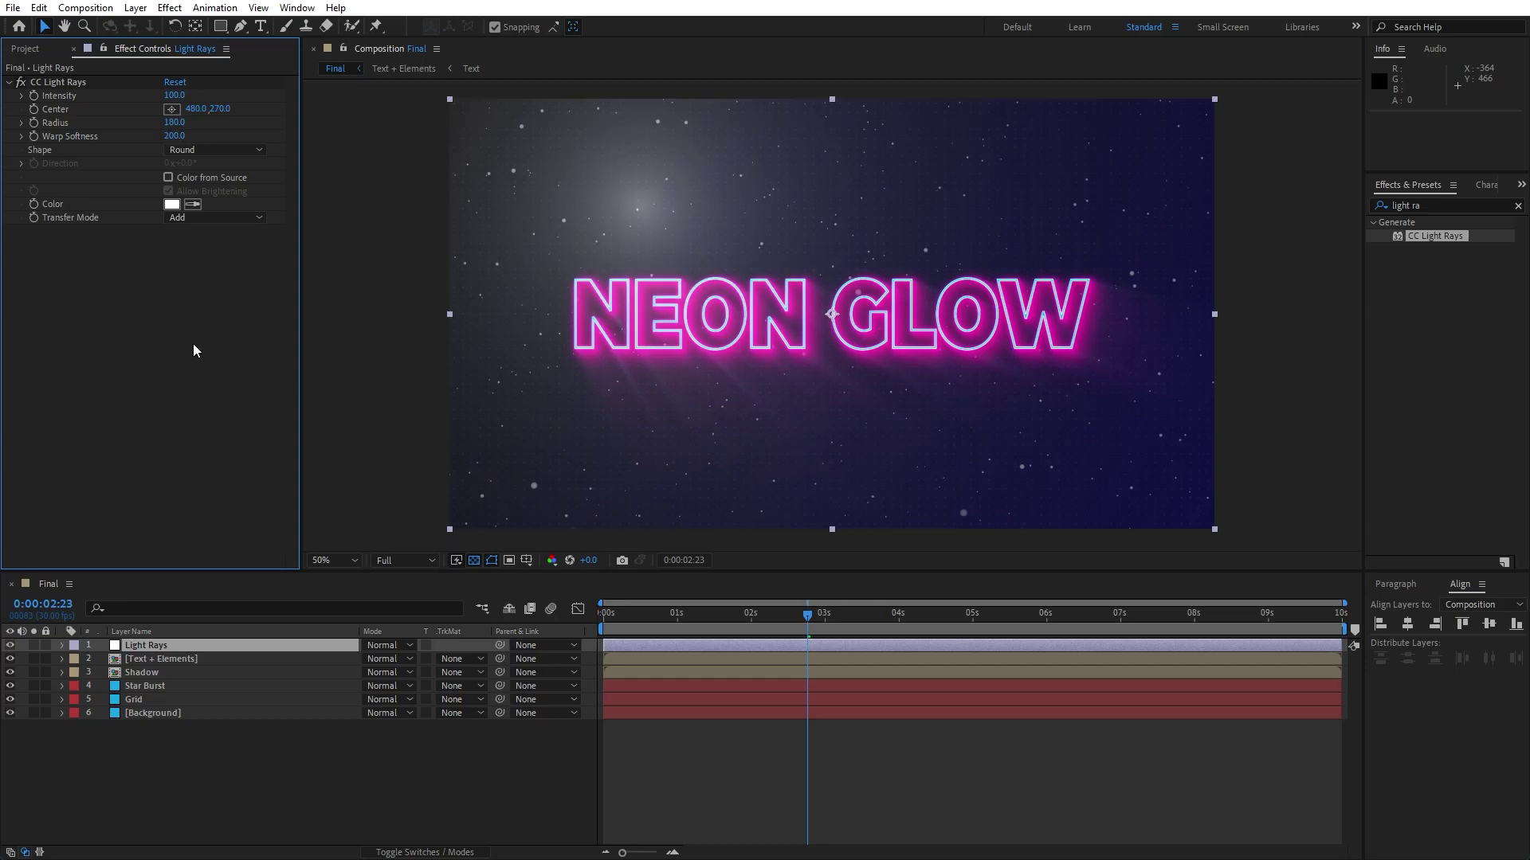
# - Color the light rays blue, move their center to the frame's upper-left corner at about 162, 138, and set Intensity to about 78
pyautogui.click(171, 204)
pyautogui.click(427, 422)
pyautogui.moveTo(385, 416); pyautogui.dragTo(413, 374)
pyautogui.click(561, 338)
pyautogui.moveTo(641, 207); pyautogui.dragTo(514, 154)
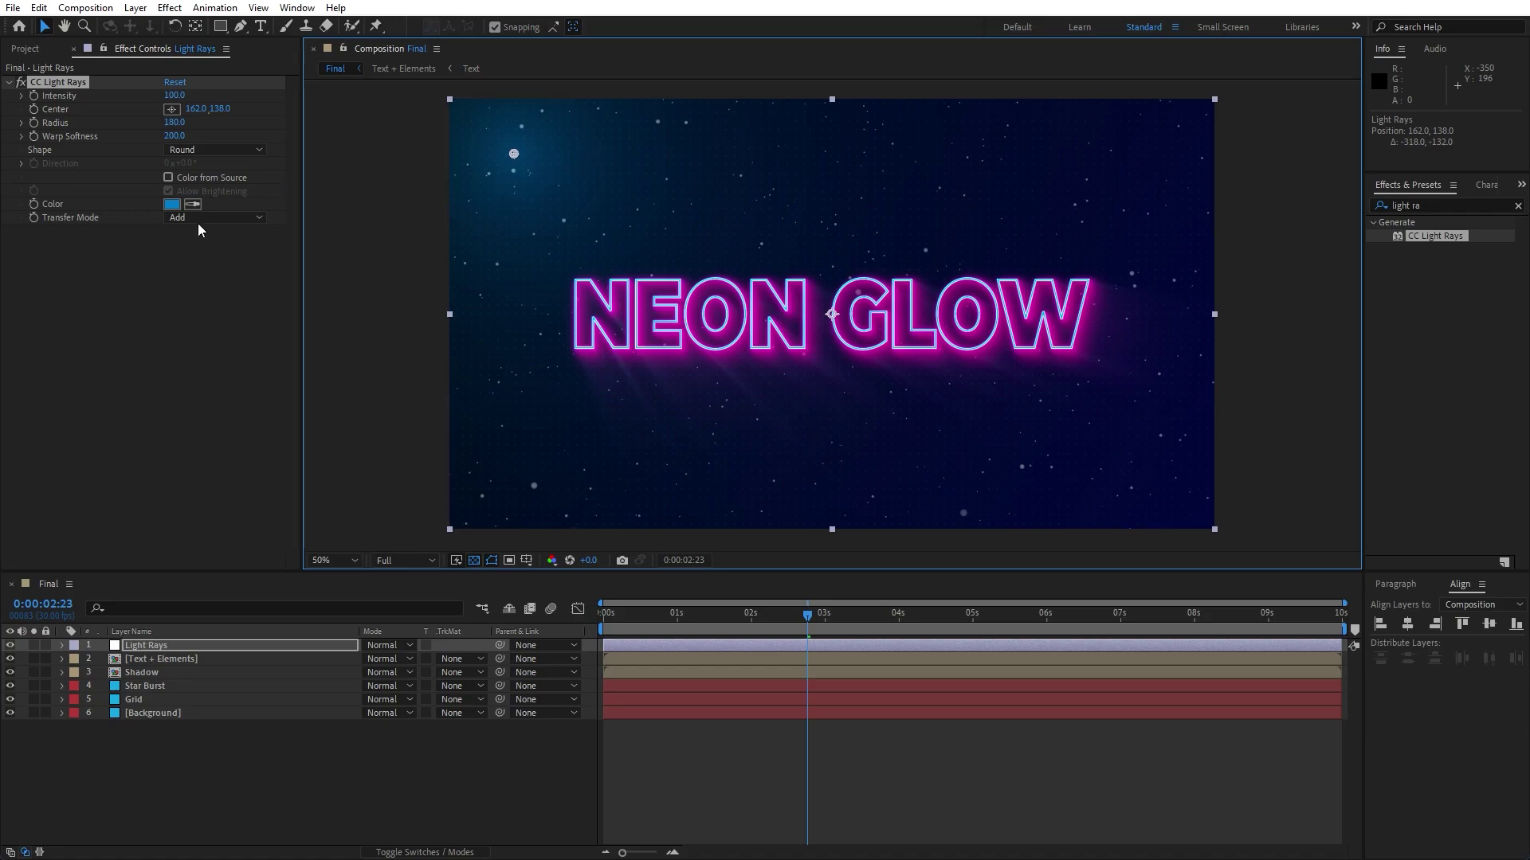
pyautogui.moveTo(174, 96); pyautogui.dragTo(160, 97)
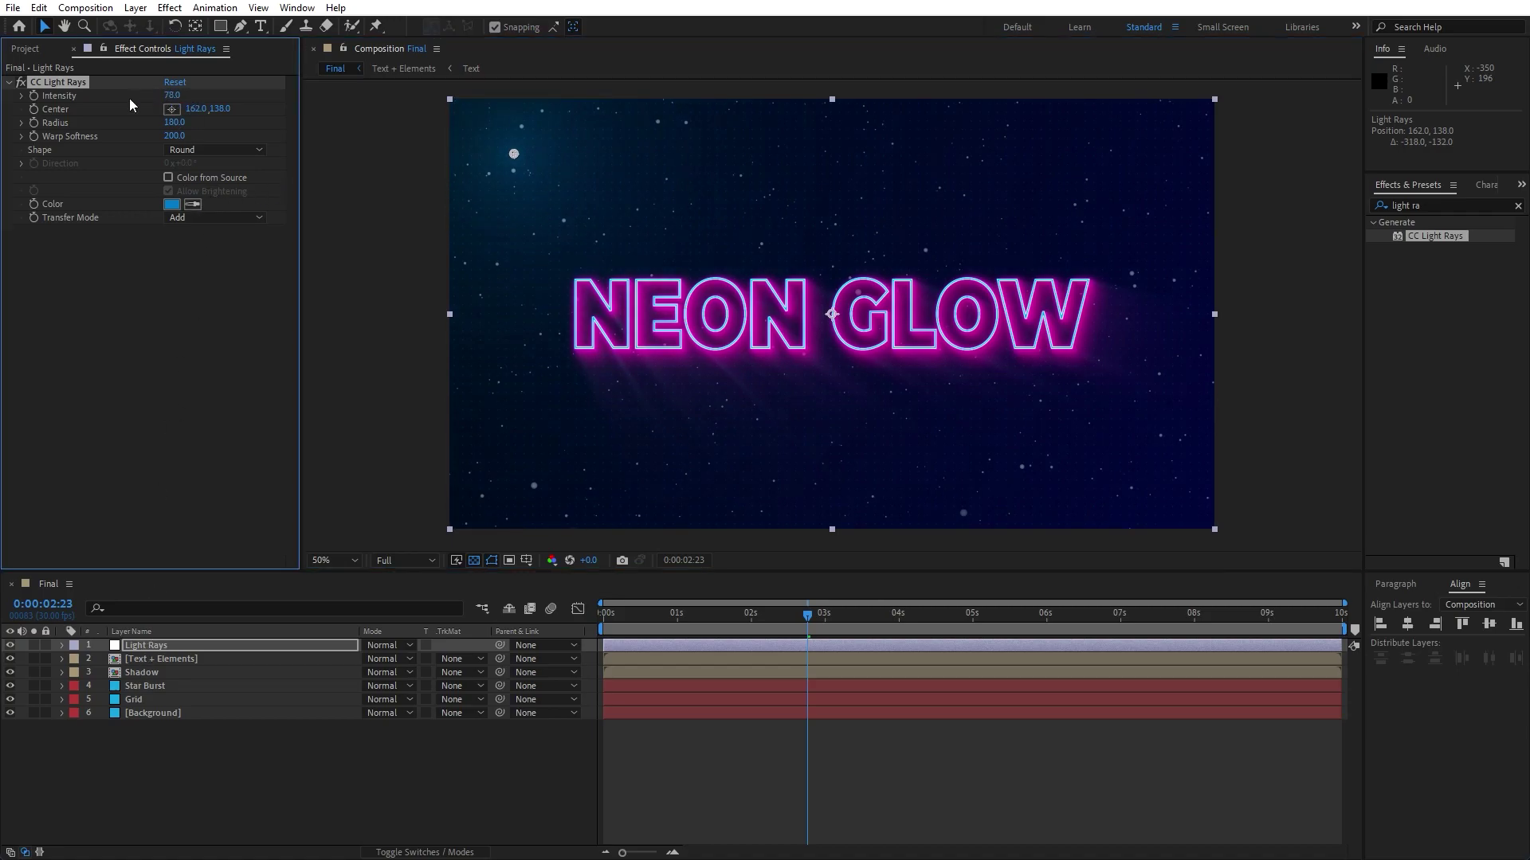
# - Duplicate CC Light Rays, move the copy's center to the frame's lower-right corner at about 1758, 1016, and reduce its Intensity to about 38
pyautogui.hotkey('ctrl', 'd')
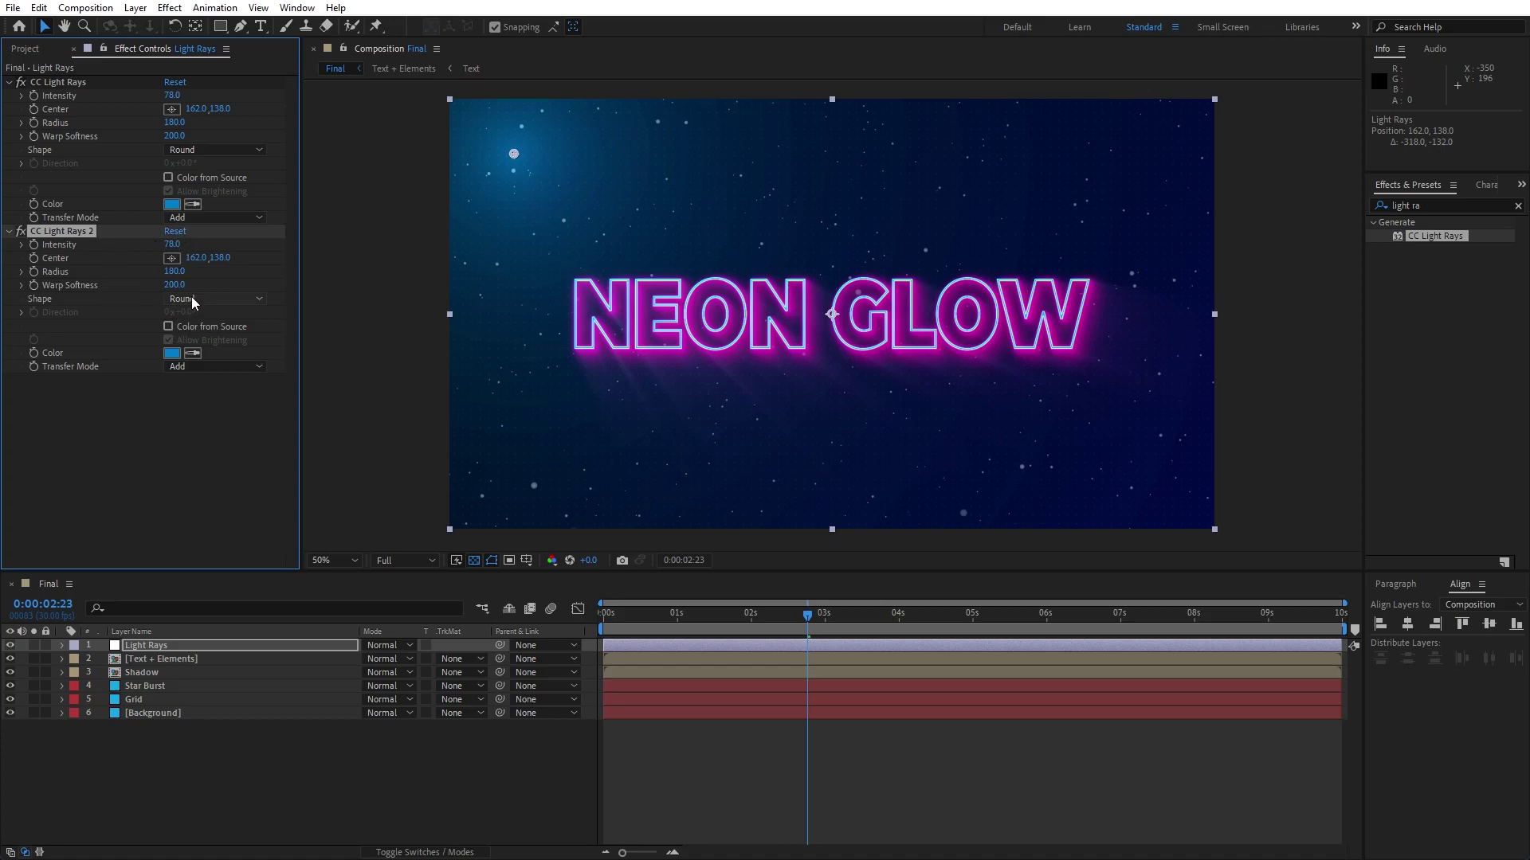
pyautogui.moveTo(513, 153); pyautogui.dragTo(1150, 503)
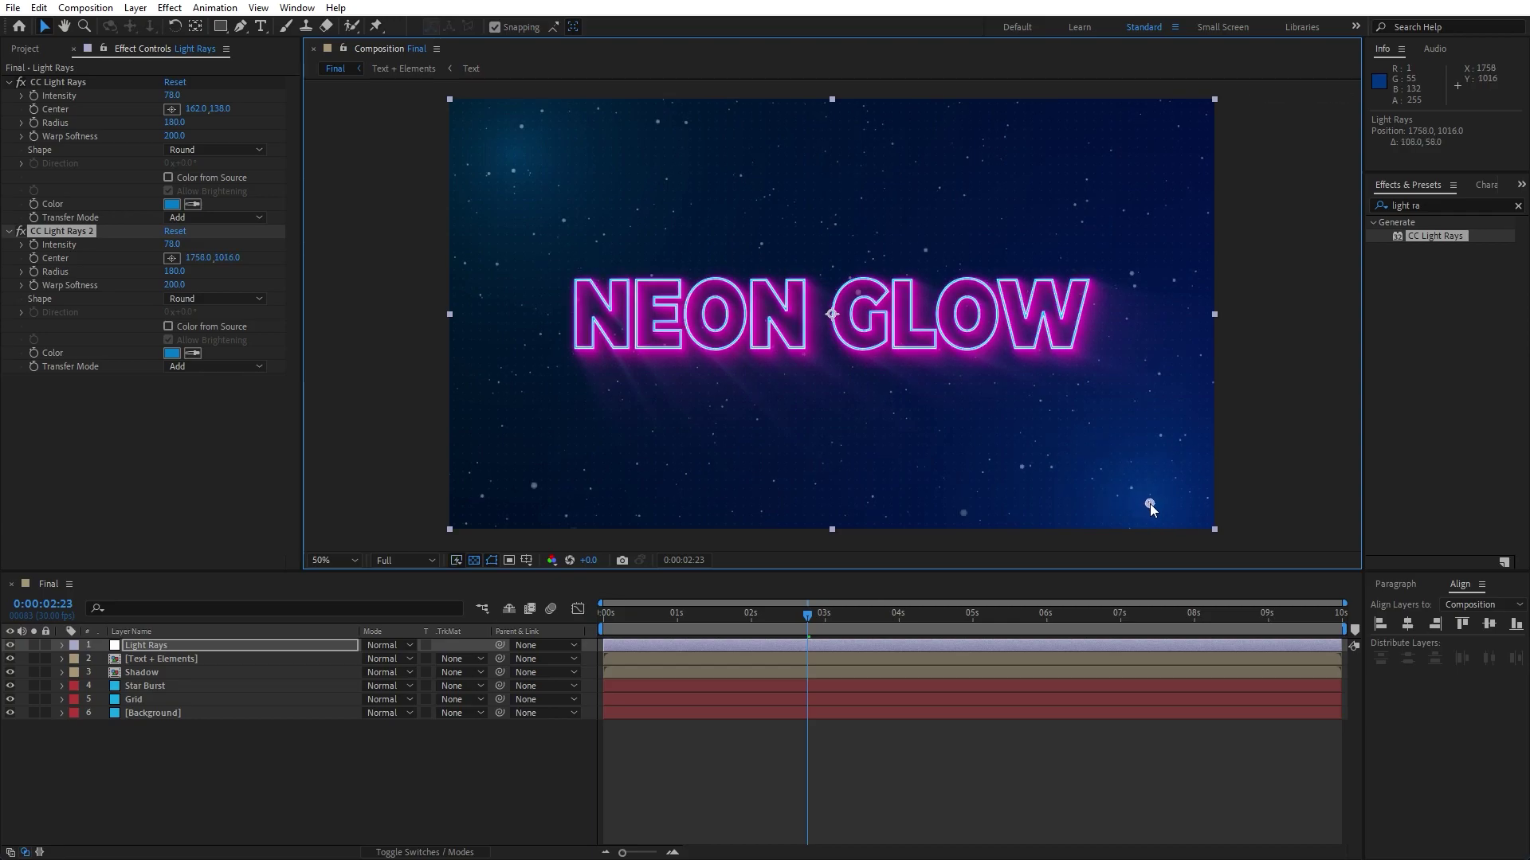
pyautogui.click(561, 760)
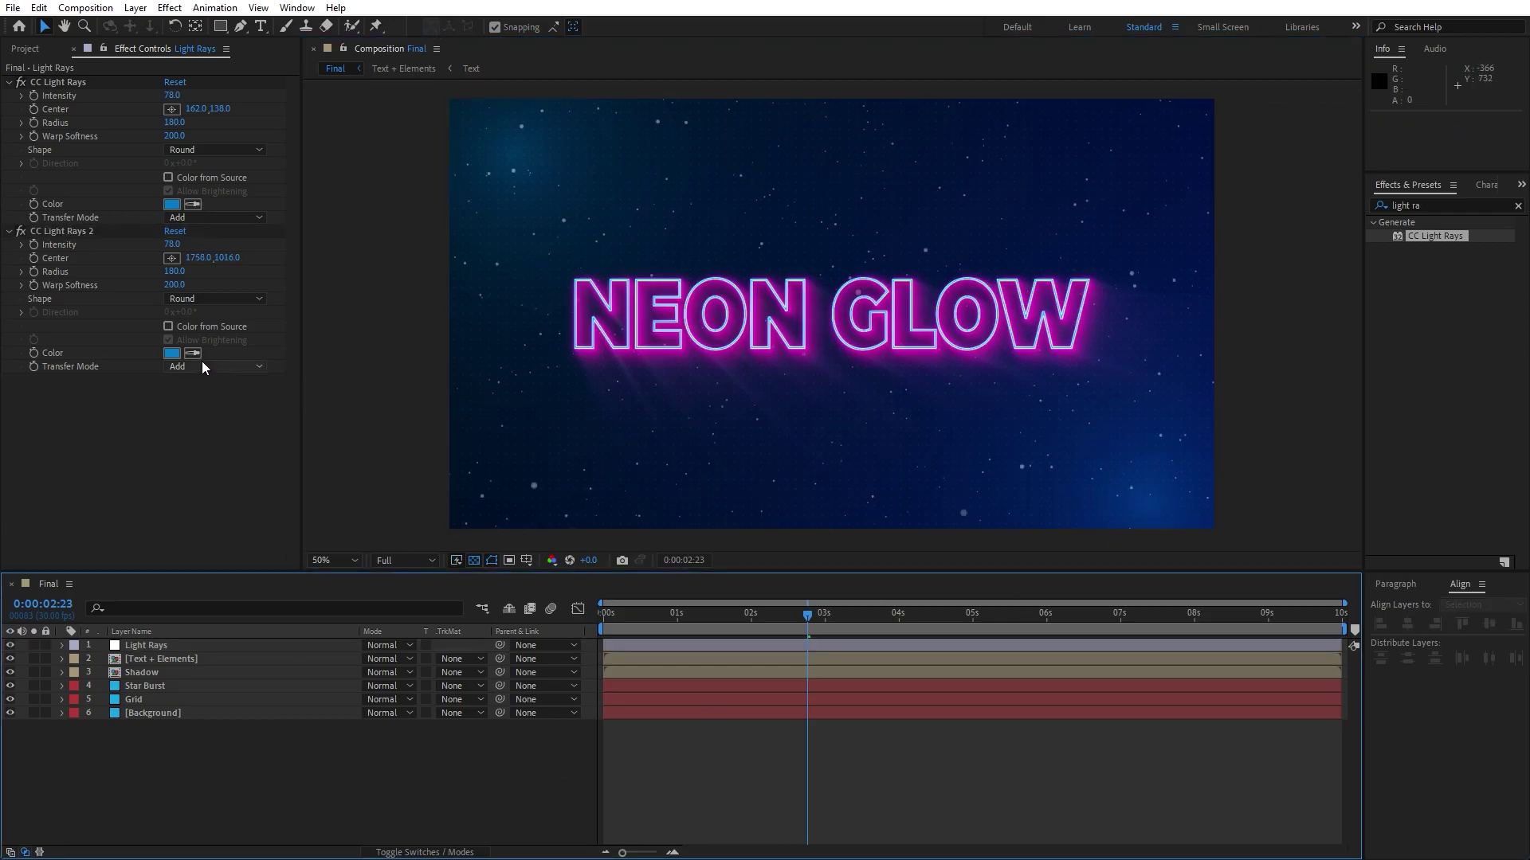
pyautogui.moveTo(171, 244); pyautogui.dragTo(146, 247)
# - Create another adjustment layer above Light Rays and name it Lens Flare
pyautogui.rightClick(194, 766)
pyautogui.moveTo(232, 569)
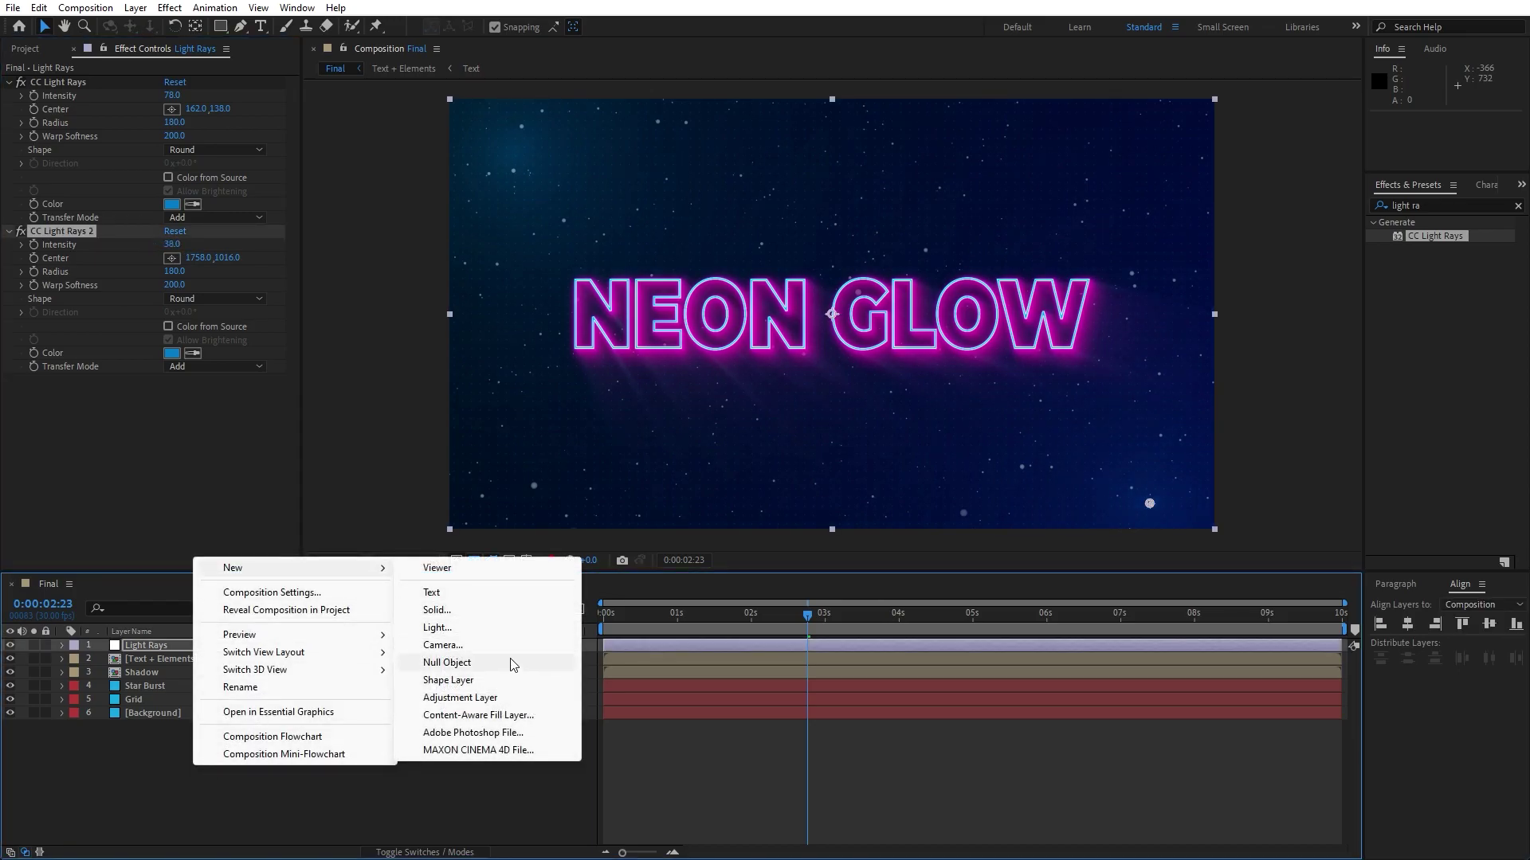
pyautogui.click(499, 697)
pyautogui.press('Return')
pyautogui.write('Lemn')
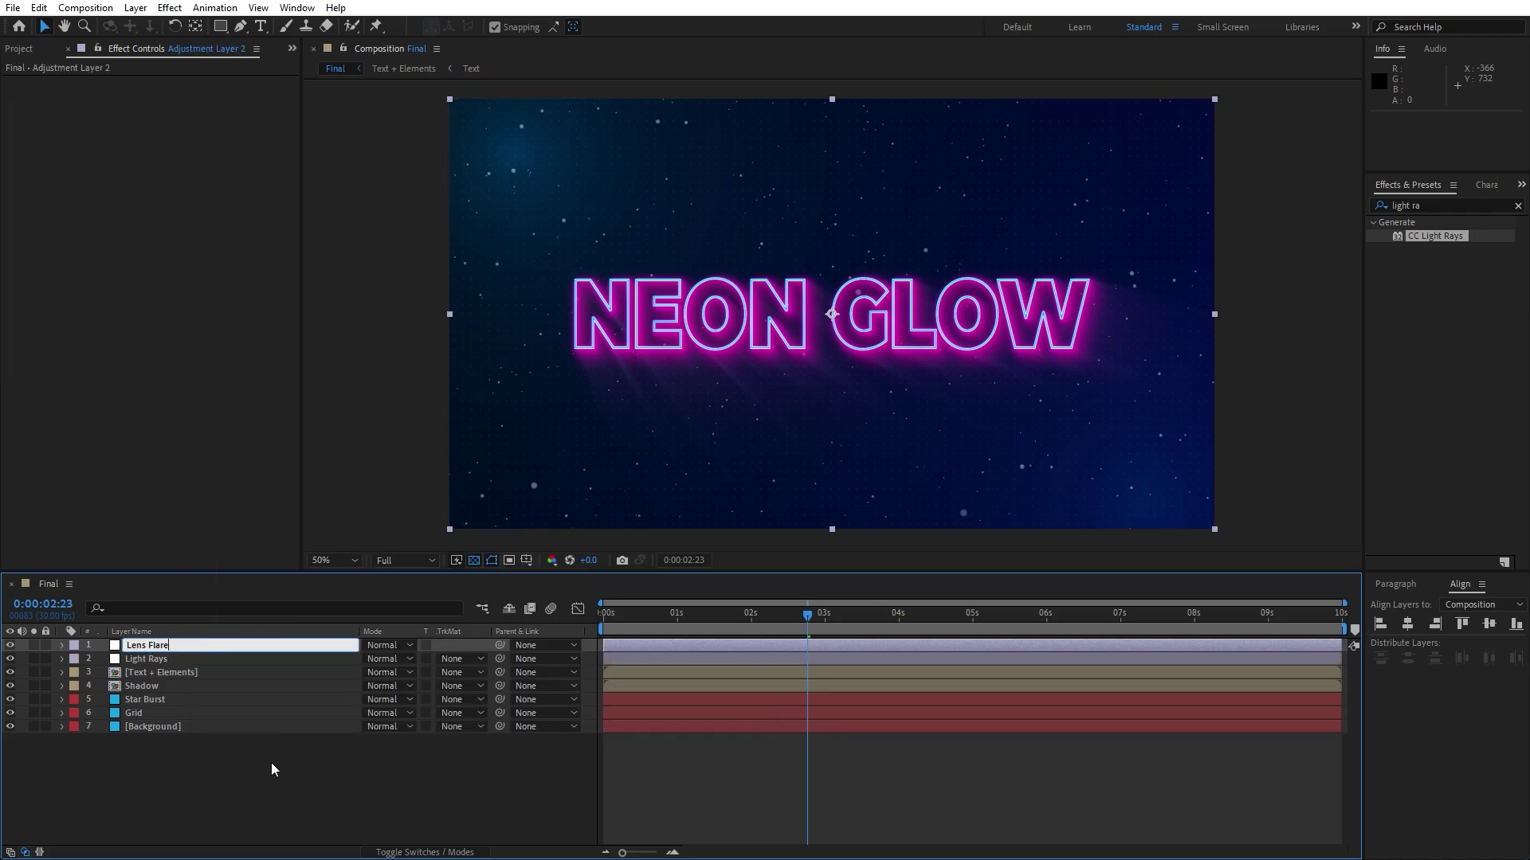
pyautogui.click(271, 762)
pyautogui.click(169, 647)
# - Apply the Lens Flare effect to the Lens Flare layer and place its center outside the frame's lower-left corner at about -104, 1106
pyautogui.click(1440, 202)
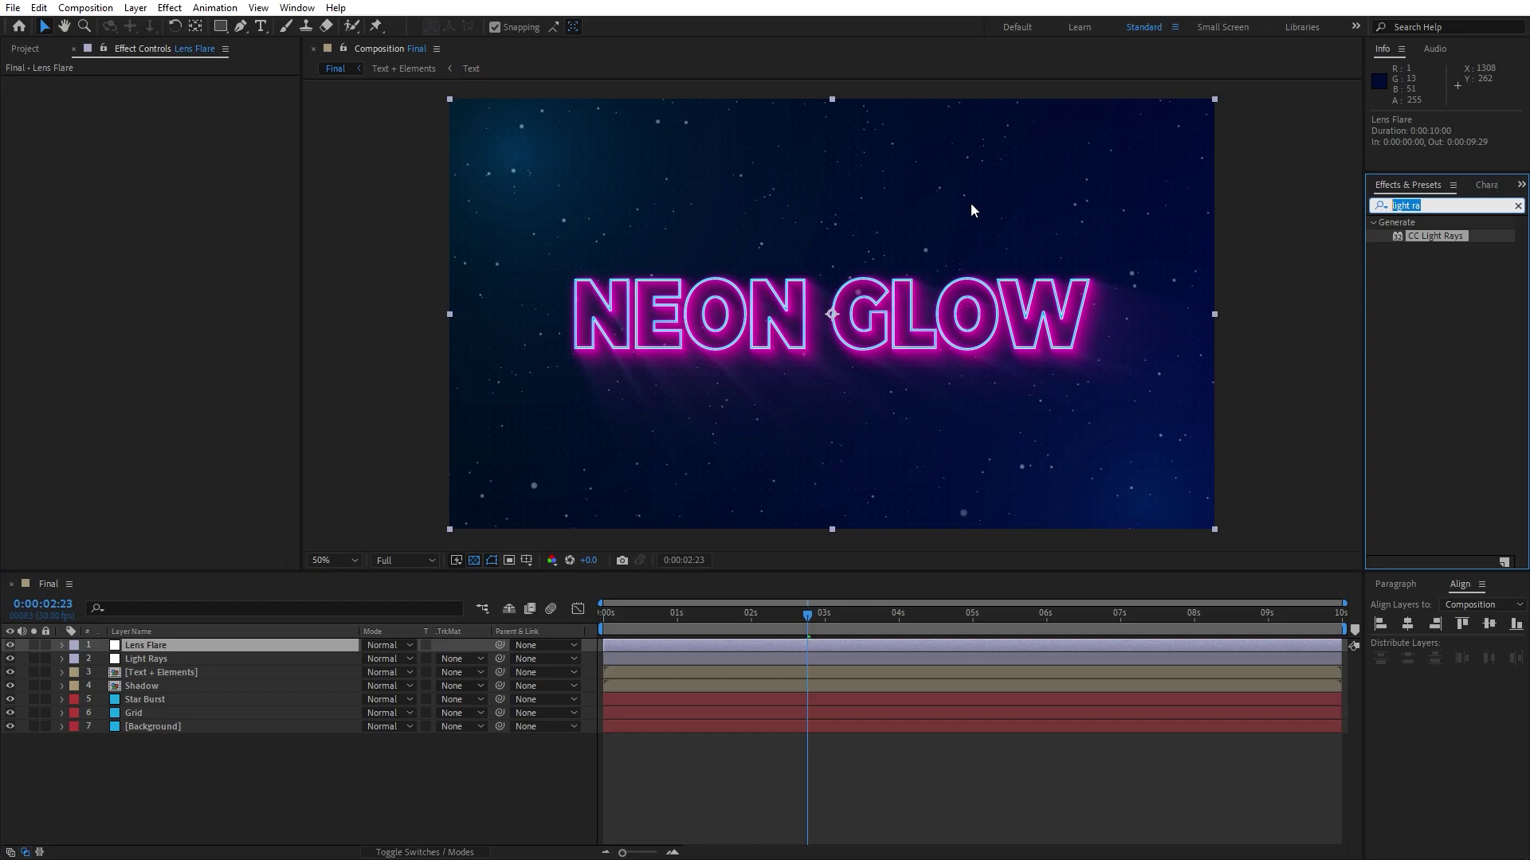
pyautogui.write('lens fla')
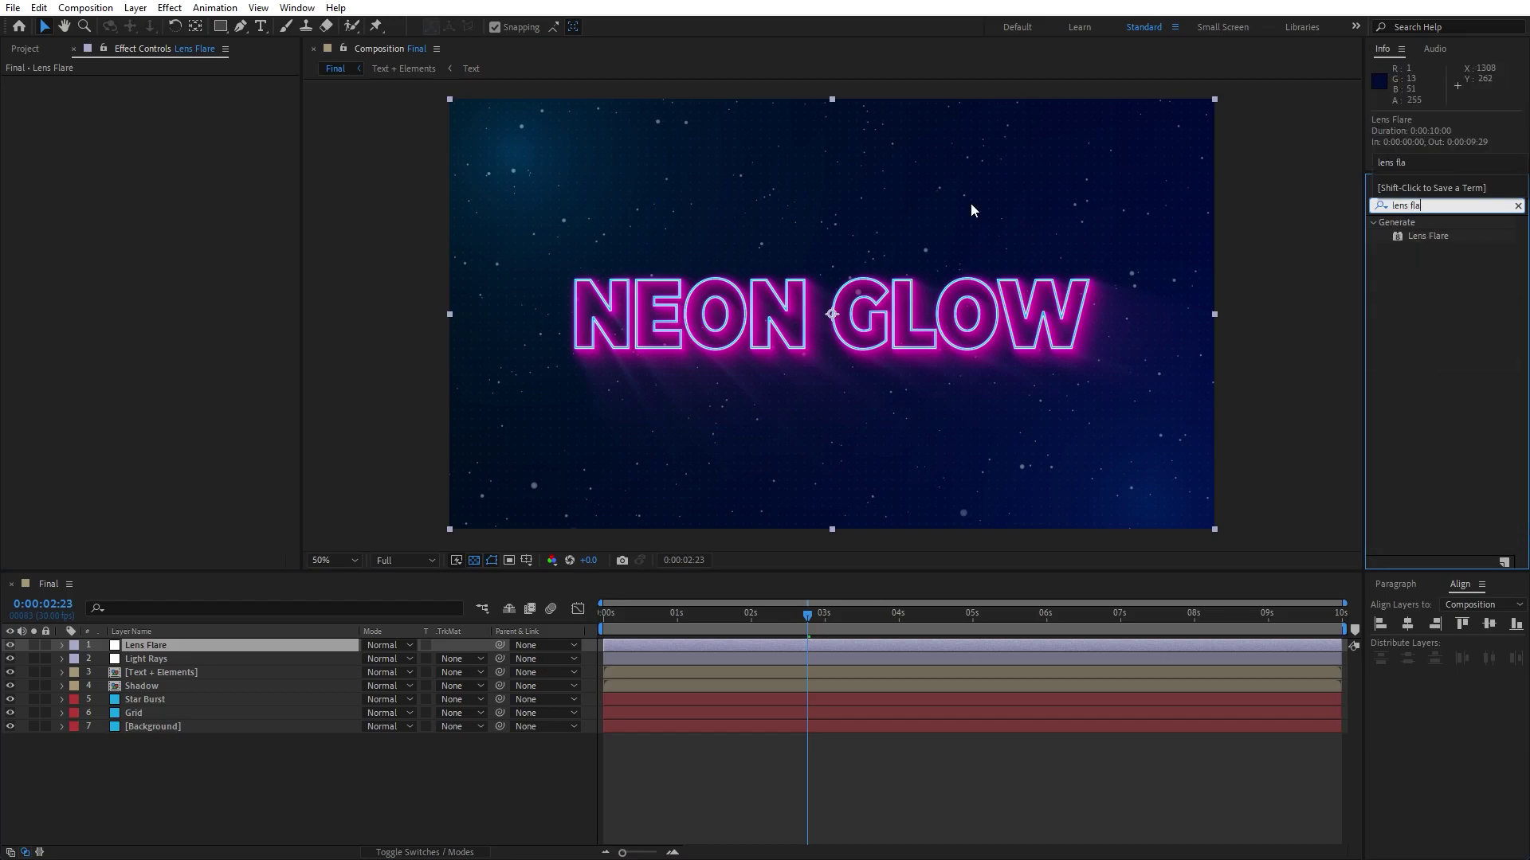
pyautogui.moveTo(1417, 237); pyautogui.dragTo(218, 645)
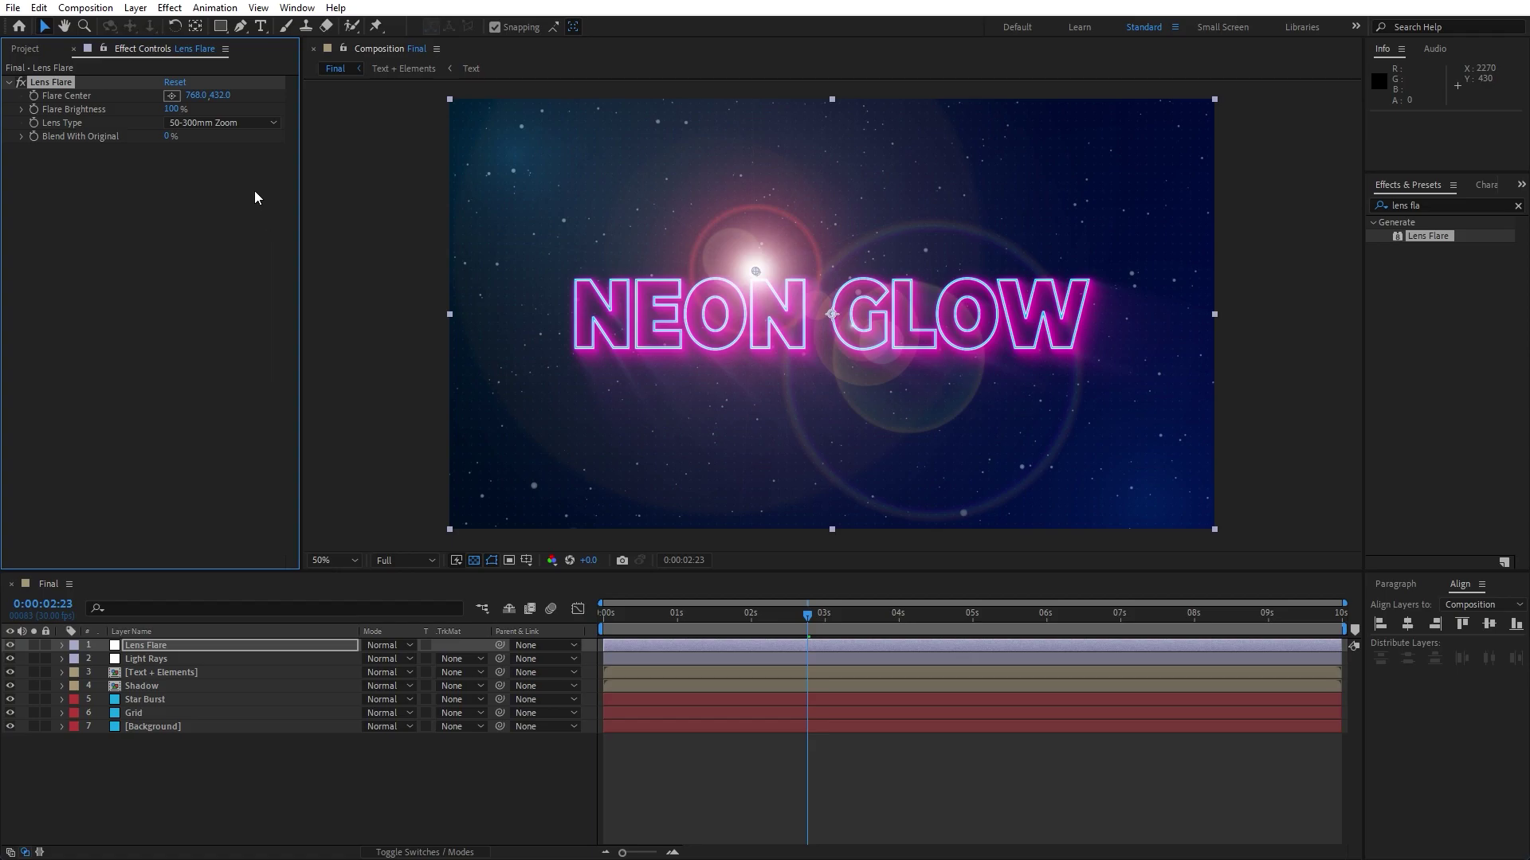
pyautogui.click(172, 97)
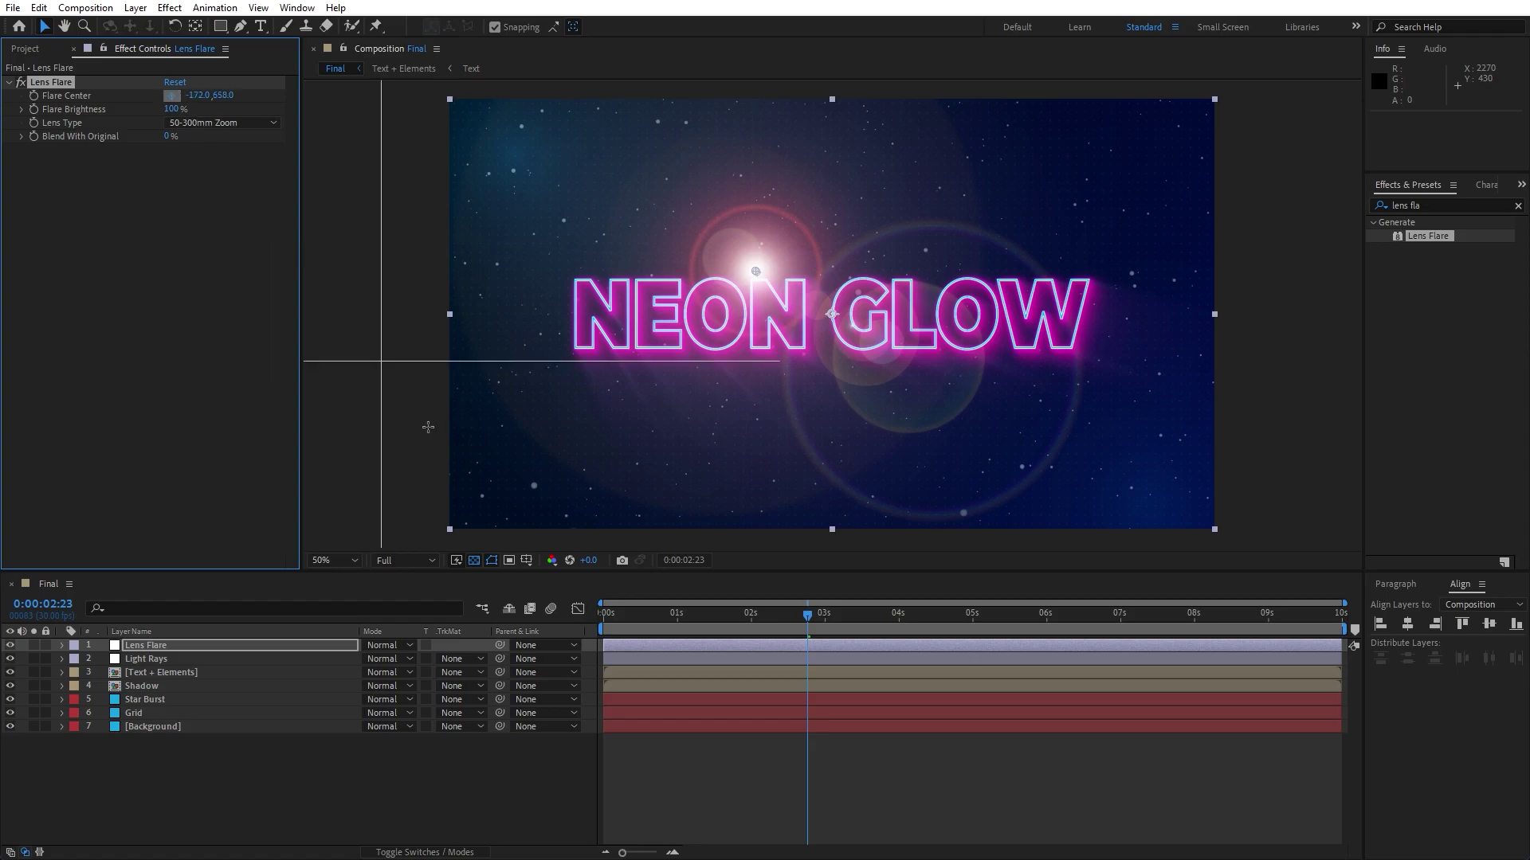
pyautogui.click(408, 538)
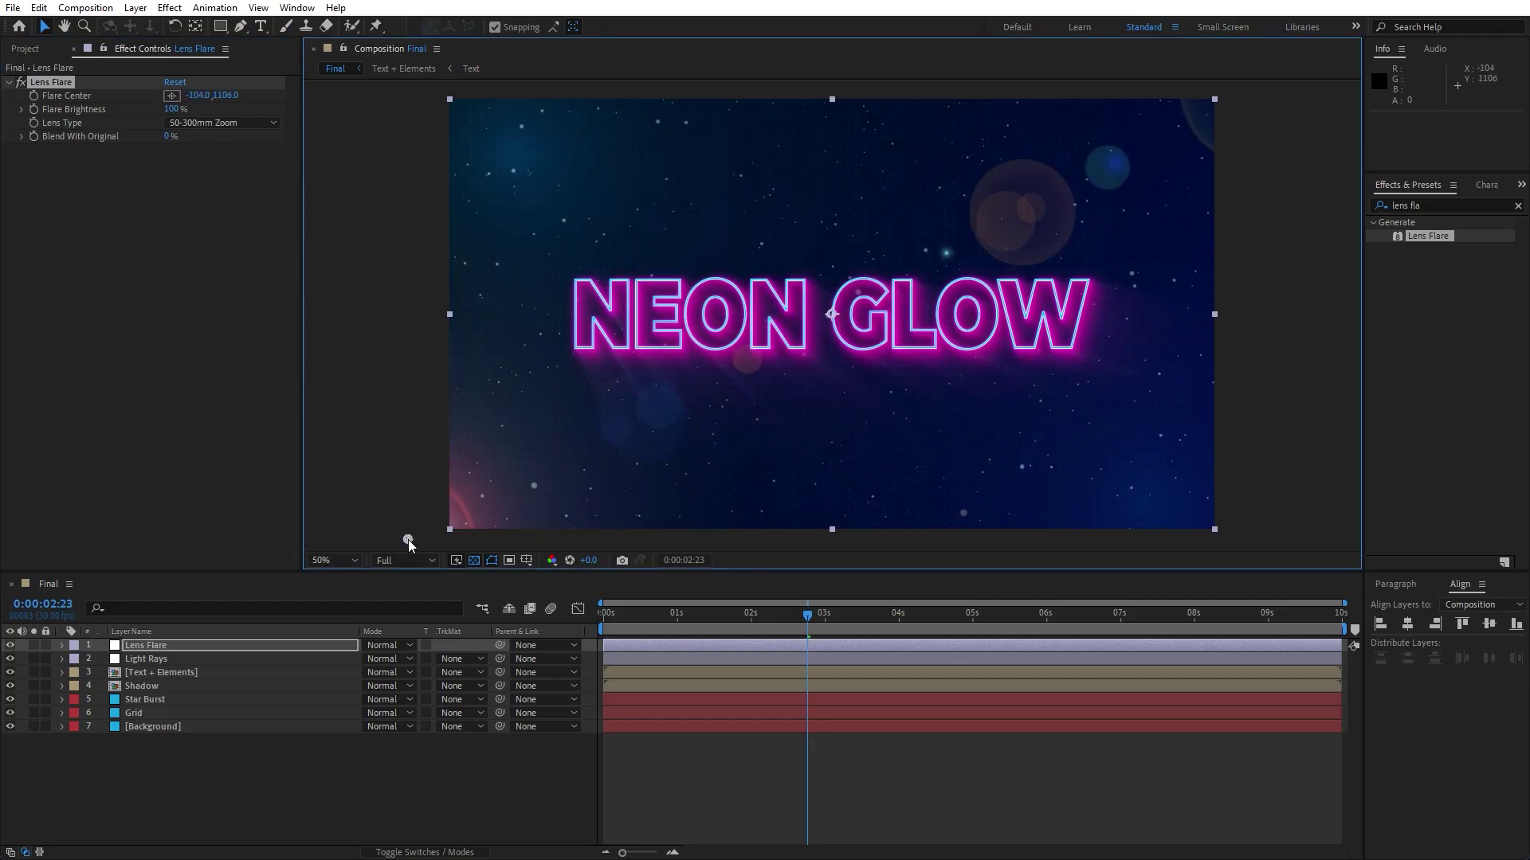
# - Animate Flare Center from a keyframe at 0:00:00:00 to about 2095, 1214, beyond the frame's lower-right corner, at 0:00:05:00
pyautogui.press(',')
pyautogui.press('Home')
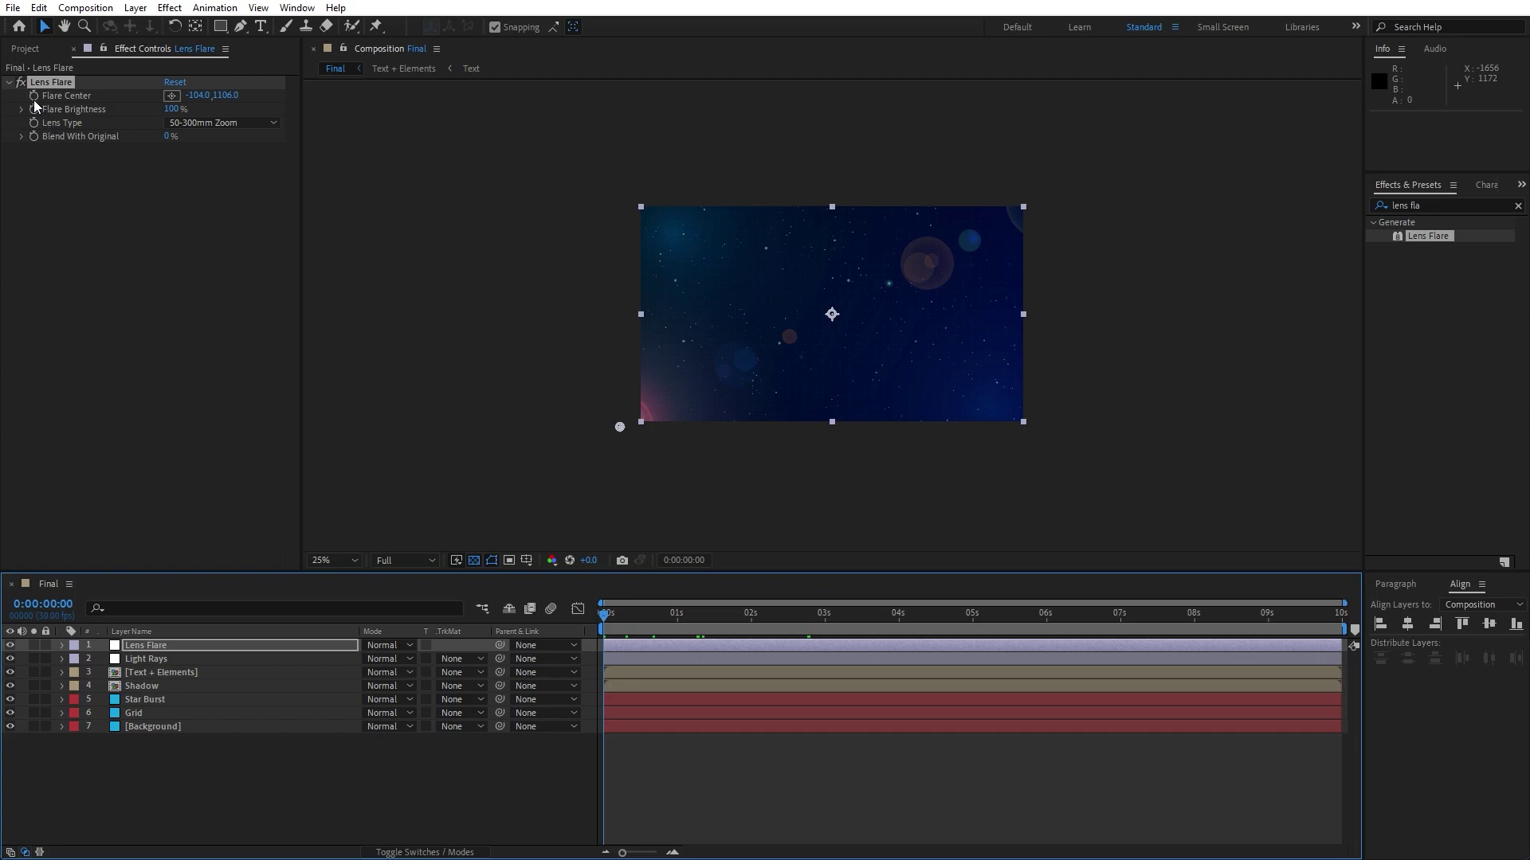
pyautogui.moveTo(604, 615); pyautogui.dragTo(978, 649)
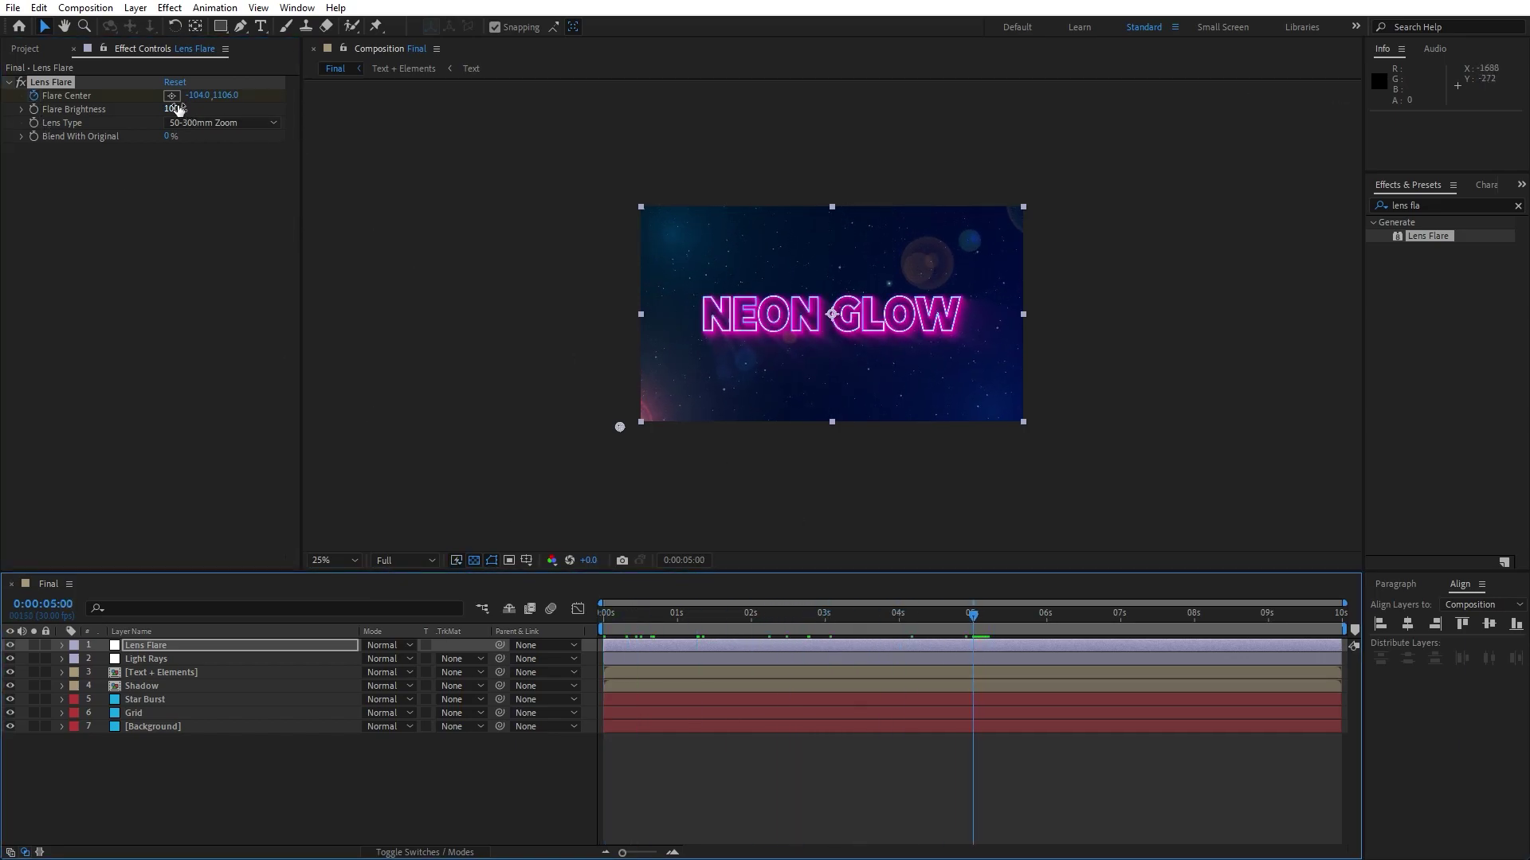
pyautogui.moveTo(192, 96); pyautogui.dragTo(946, 204)
pyautogui.moveTo(196, 96); pyautogui.dragTo(945, 183)
pyautogui.moveTo(973, 428); pyautogui.dragTo(1058, 451)
pyautogui.press('.')
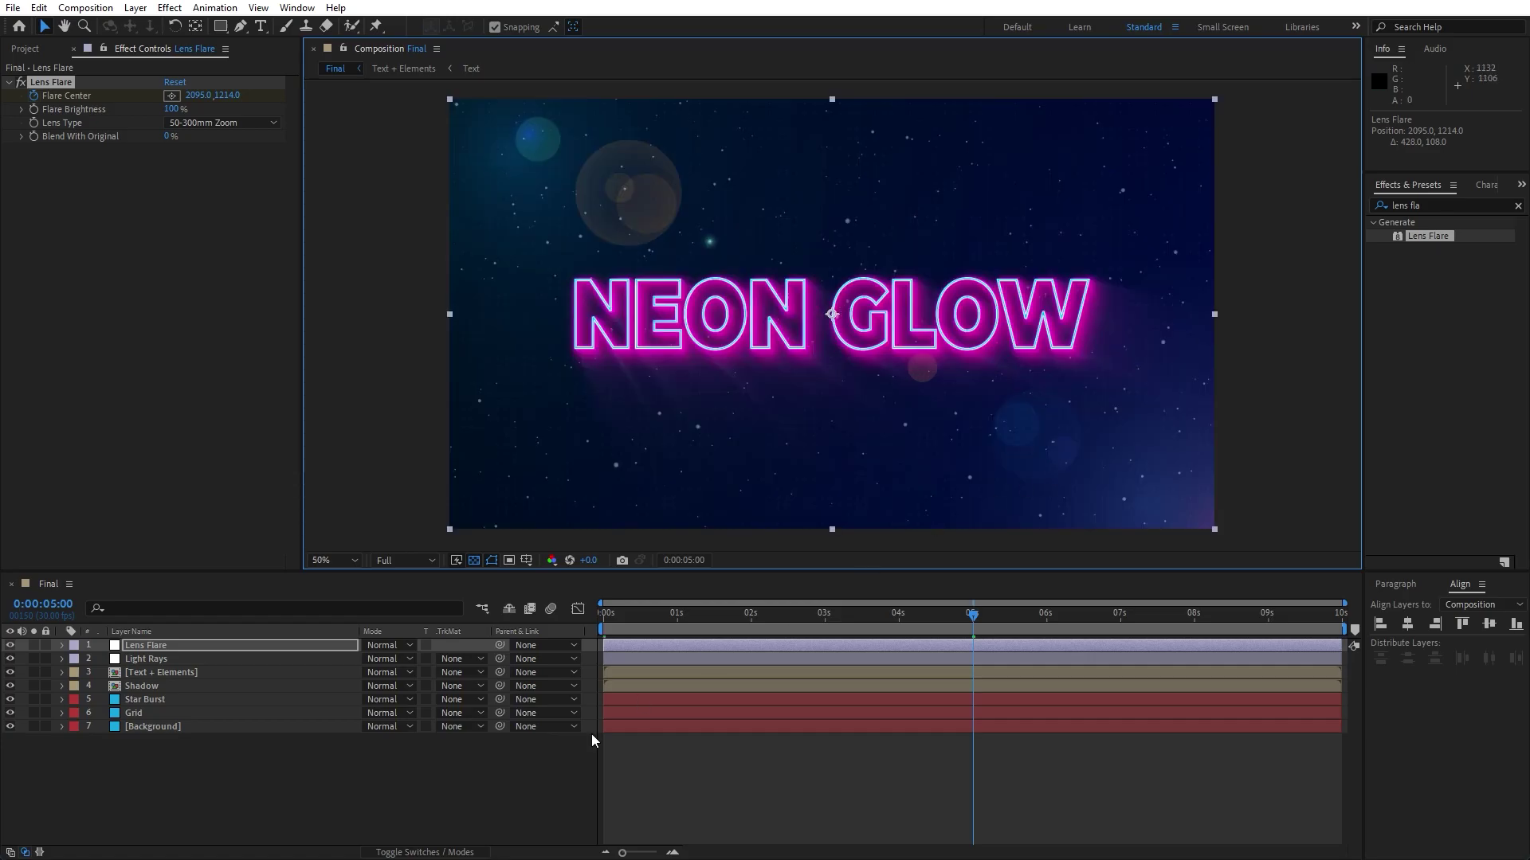
# - Preview the flare's movement, soften it by setting the Lens Flare's Blend With Original to 61%, and play the result
pyautogui.click(432, 774)
pyautogui.press('space')
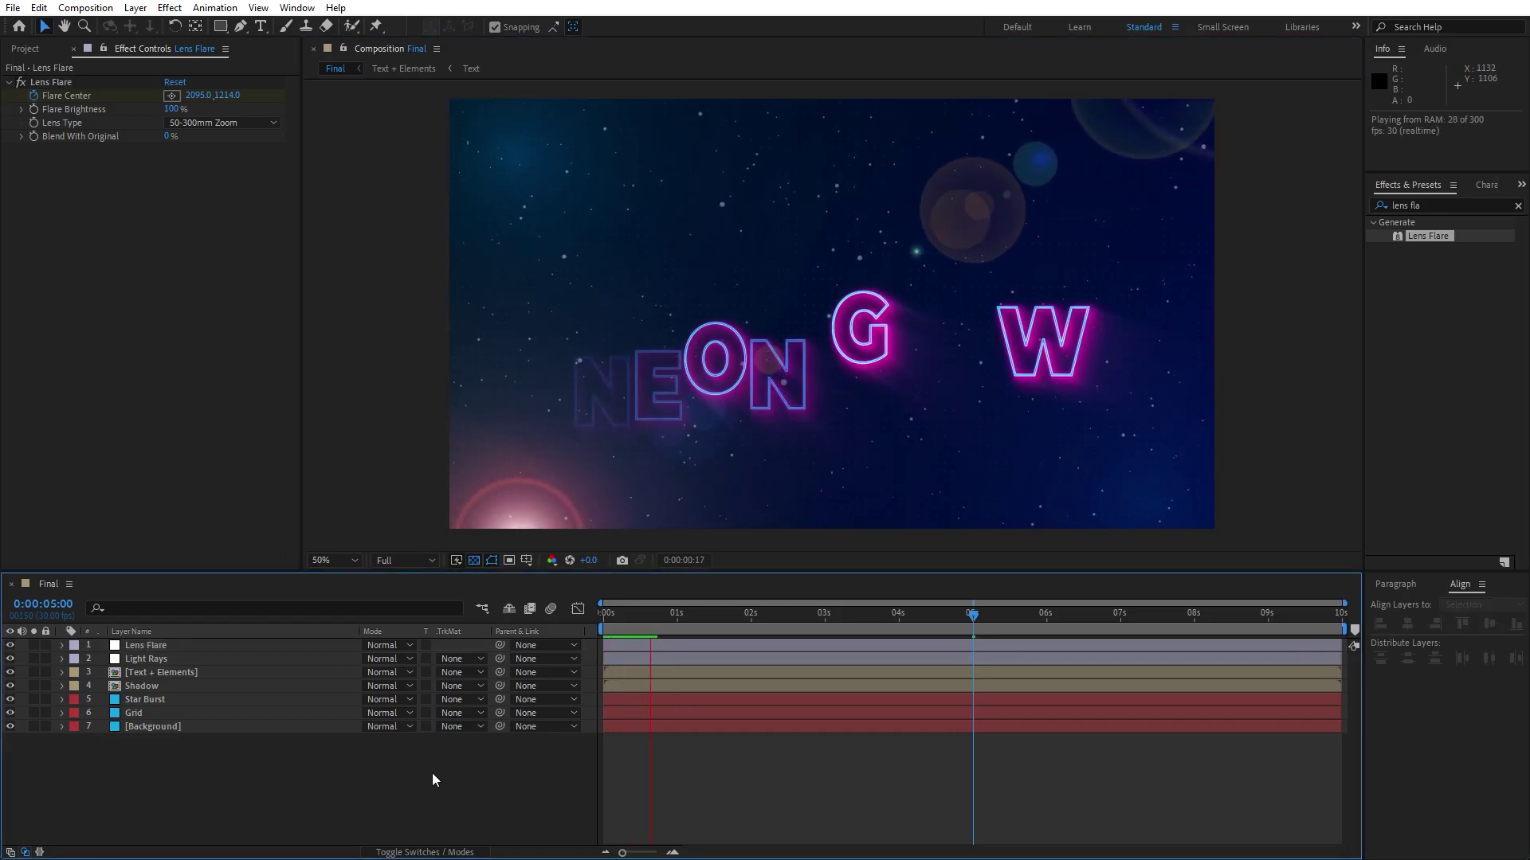
pyautogui.moveTo(717, 618); pyautogui.dragTo(840, 615)
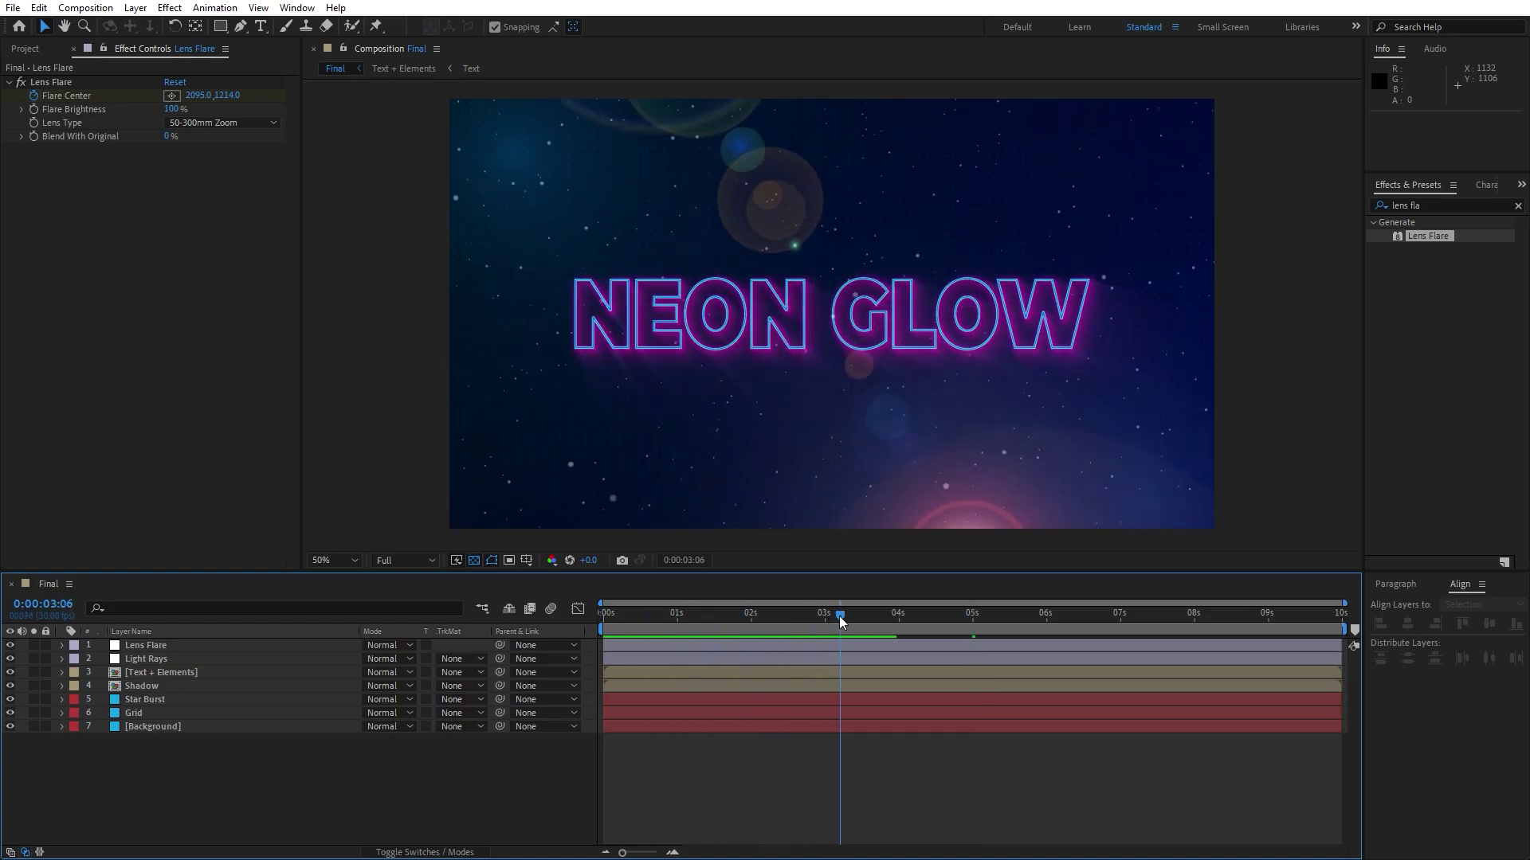
pyautogui.click(169, 646)
pyautogui.moveTo(168, 141); pyautogui.dragTo(203, 139)
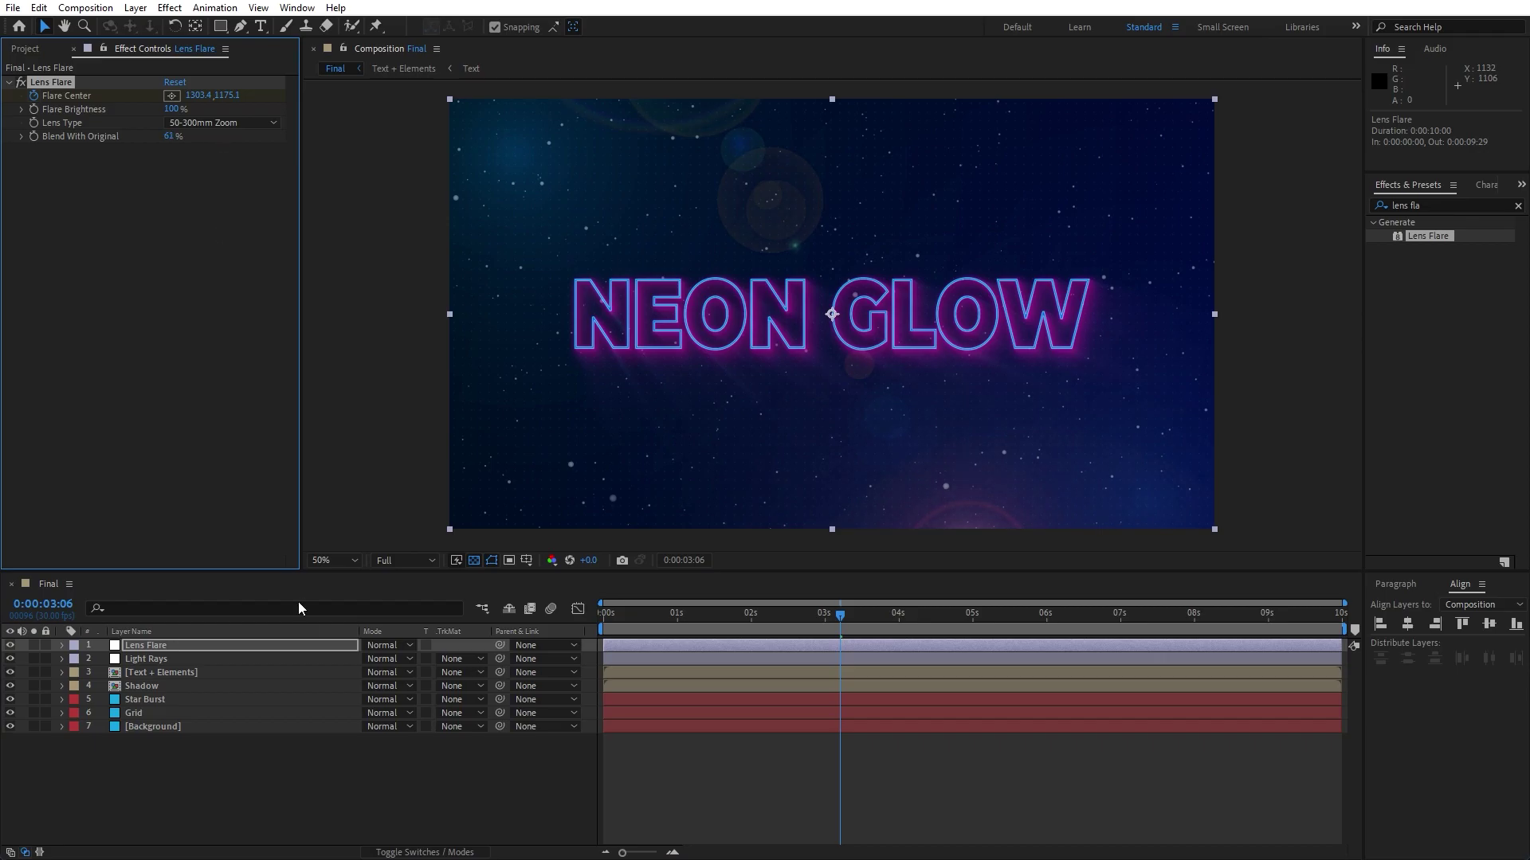
pyautogui.click(322, 731)
pyautogui.press('space')
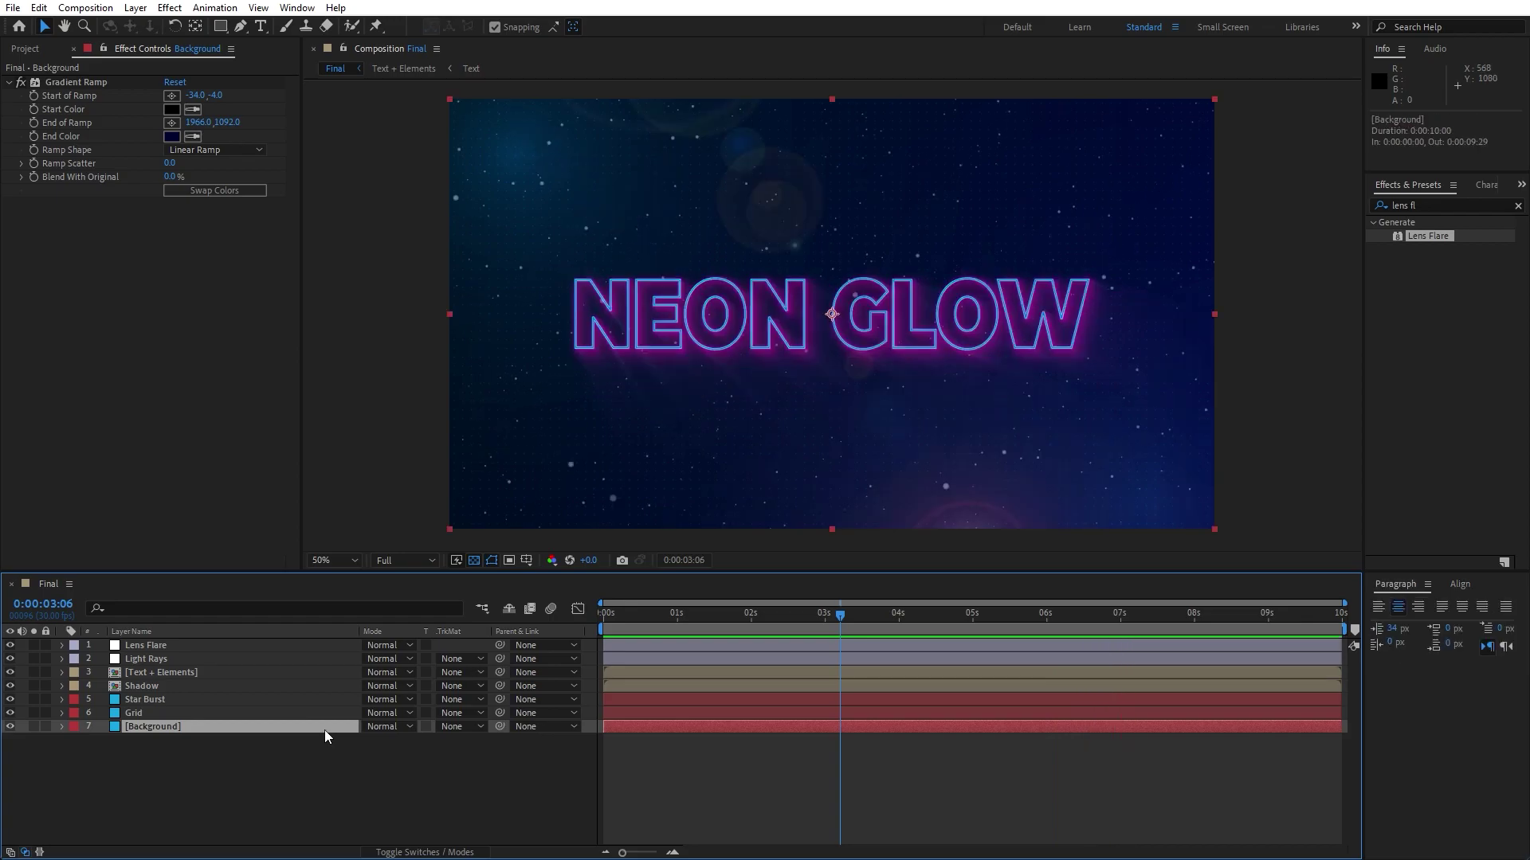
# - Open the nested Text composition and add a Tracking animator to the NEON GLOW layer
pyautogui.doubleClick(180, 675)
pyautogui.doubleClick(164, 645)
pyautogui.click(164, 646)
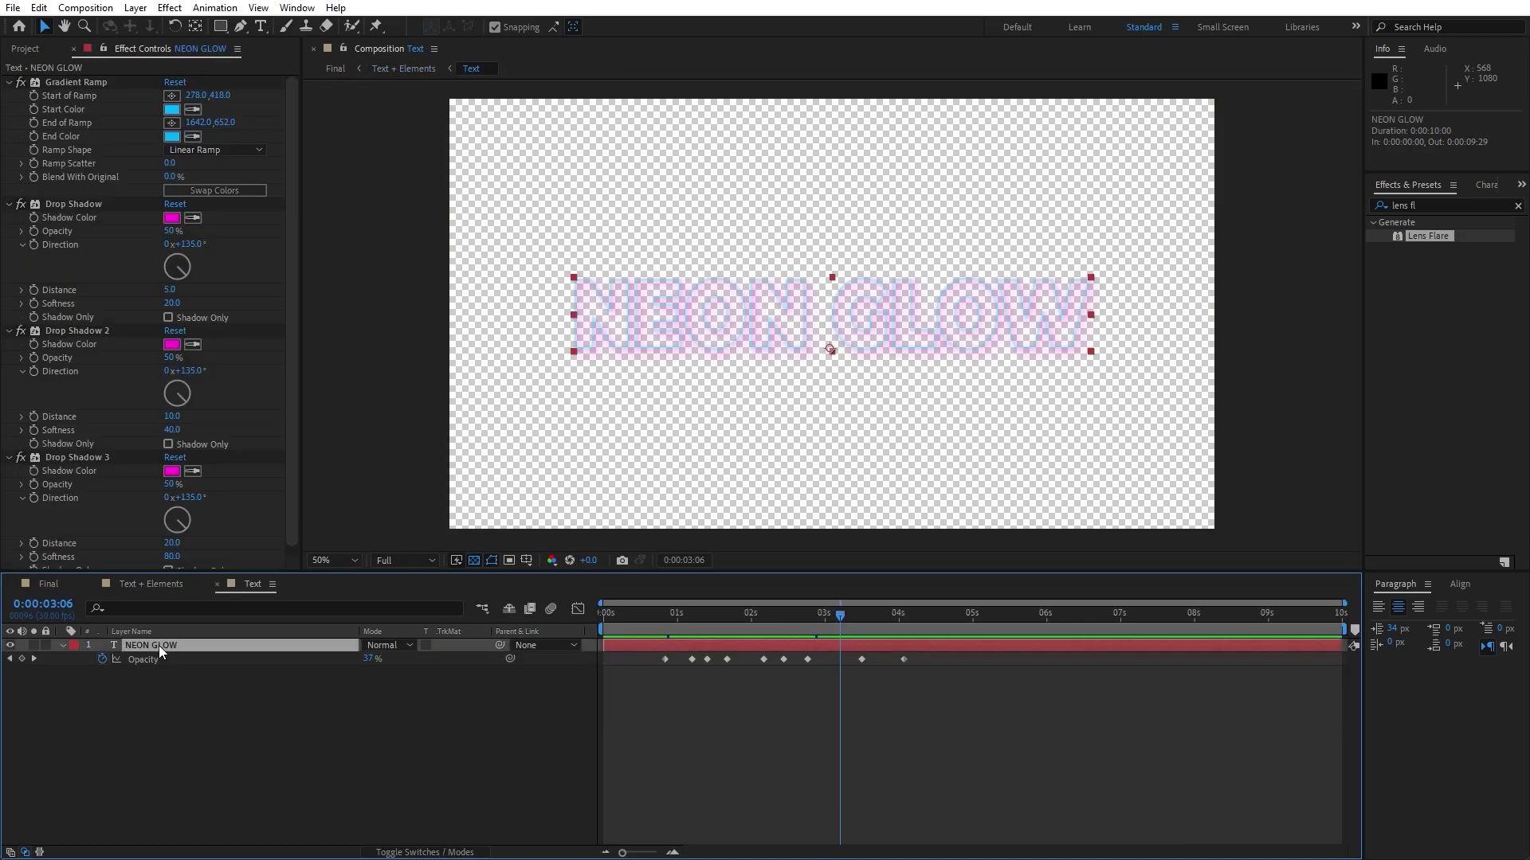
pyautogui.click(63, 647)
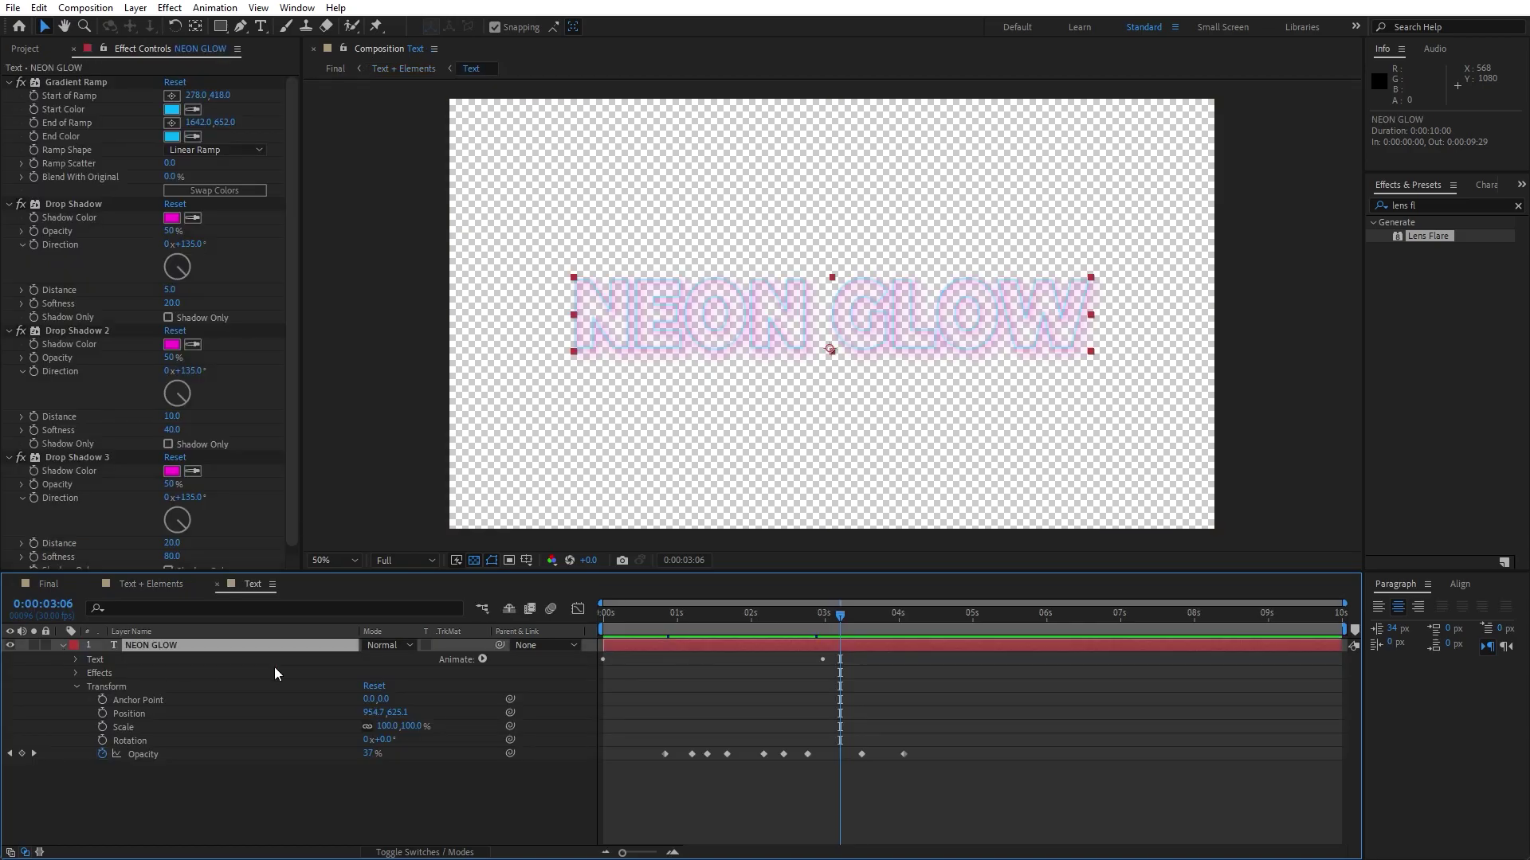
pyautogui.click(482, 659)
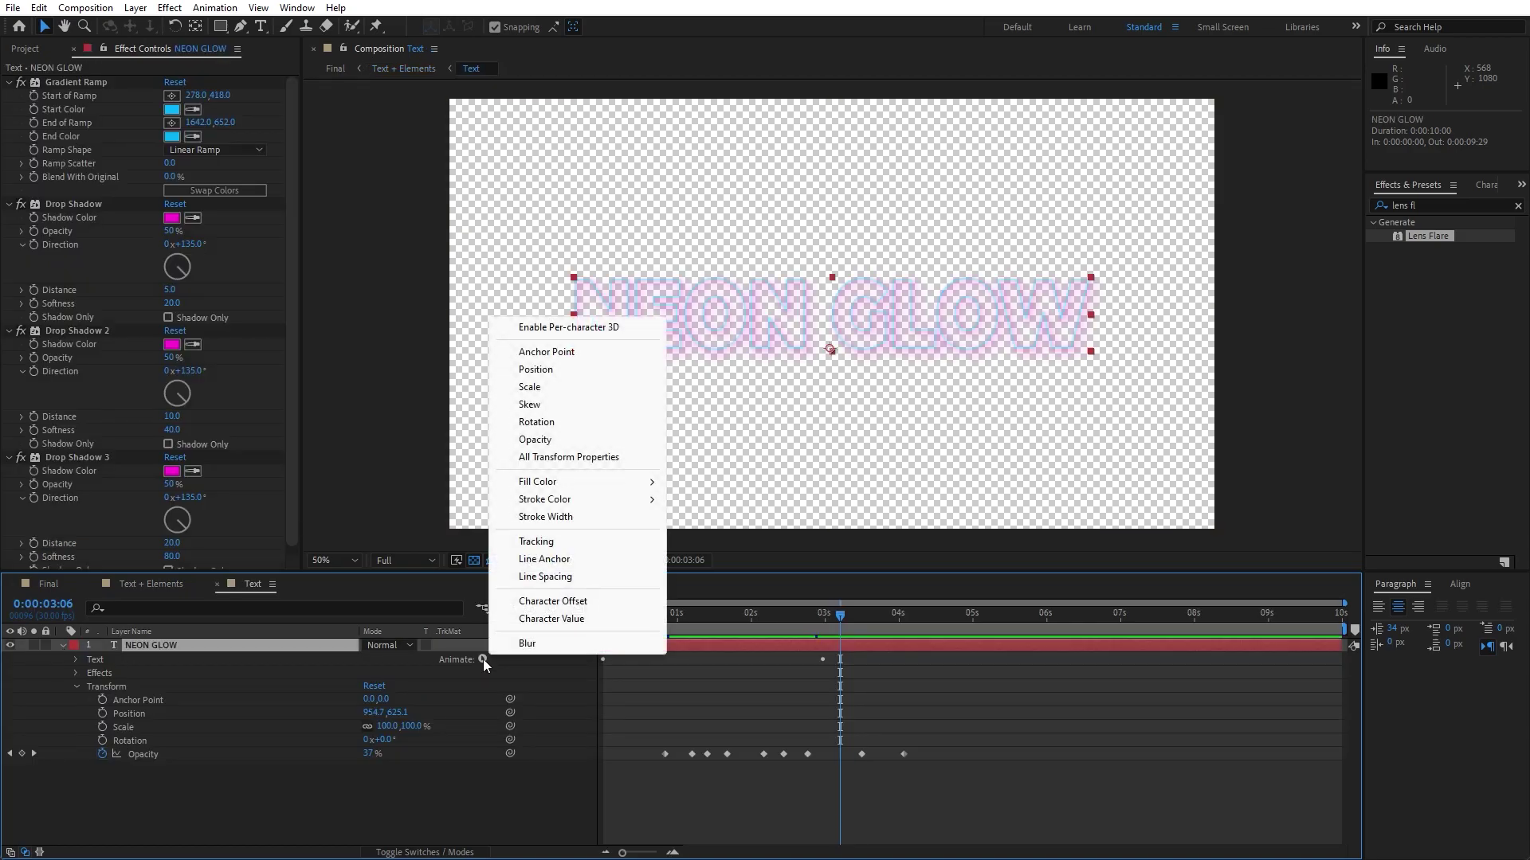
pyautogui.click(535, 542)
# - Set the NEON GLOW layer's Tracking Amount to 40 and keyframe it at 0:00:00:00
pyautogui.moveTo(677, 614); pyautogui.dragTo(584, 620)
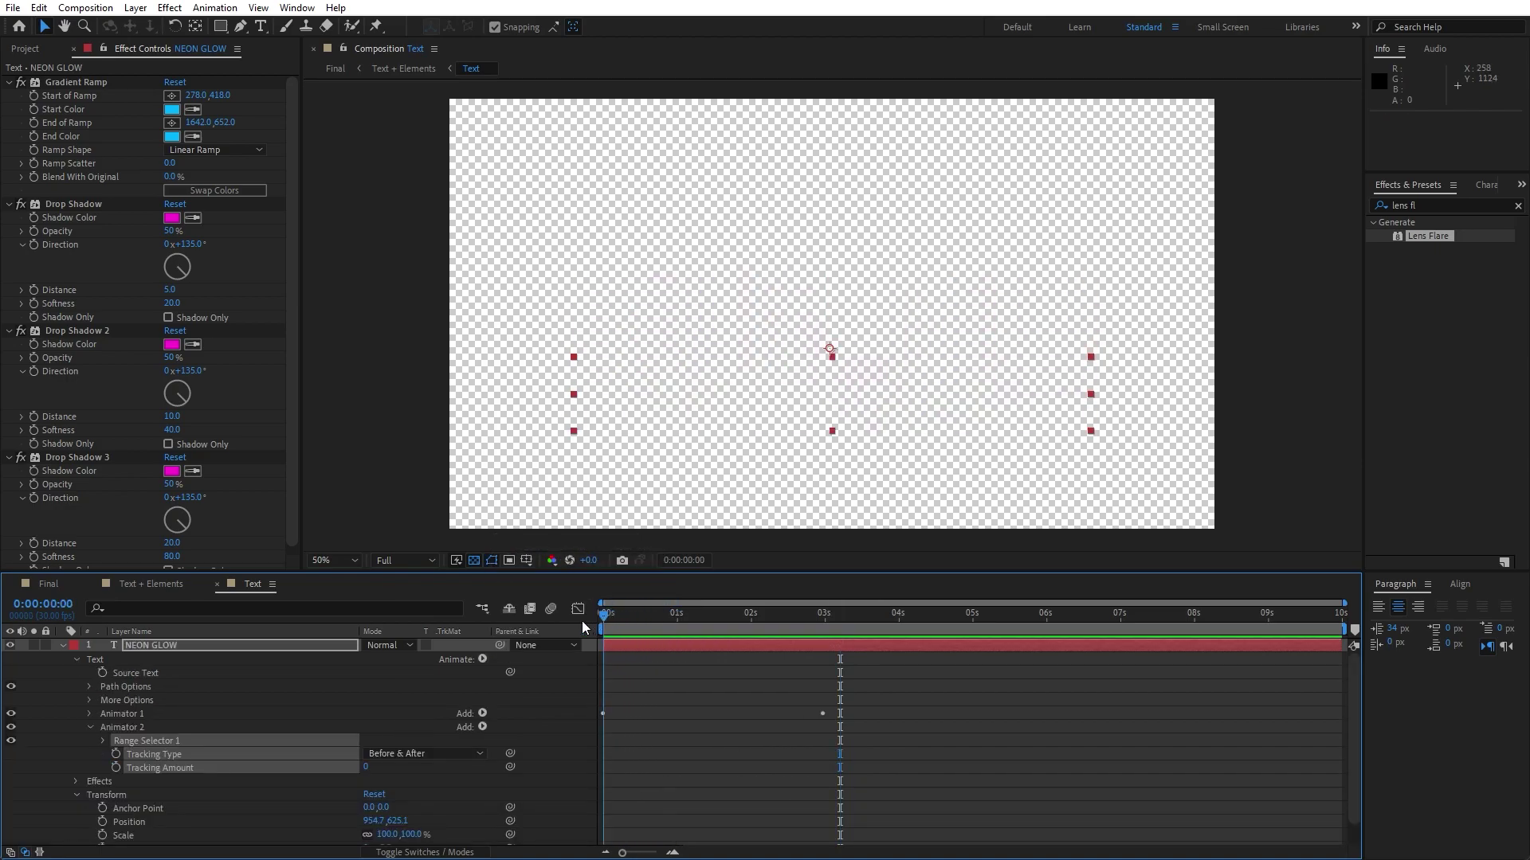
pyautogui.click(259, 795)
pyautogui.click(368, 767)
pyautogui.write('40')
pyautogui.press('Return')
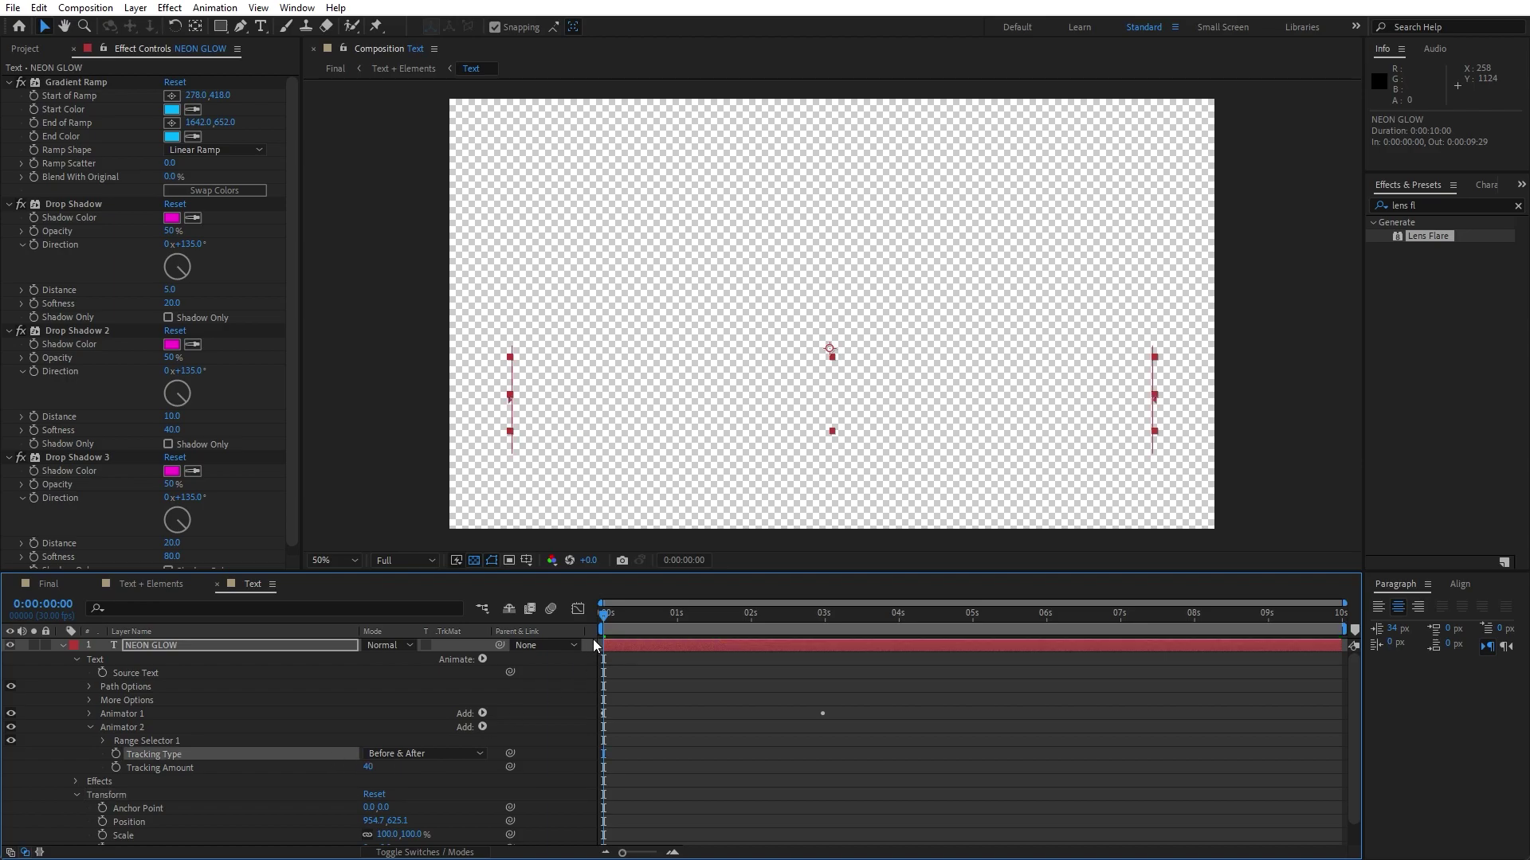
pyautogui.click(114, 768)
# - Set the NEON GLOW layer's Tracking Amount to 0 at 0:00:05:01 and play the text animation
pyautogui.moveTo(620, 623); pyautogui.dragTo(975, 628)
pyautogui.click(369, 768)
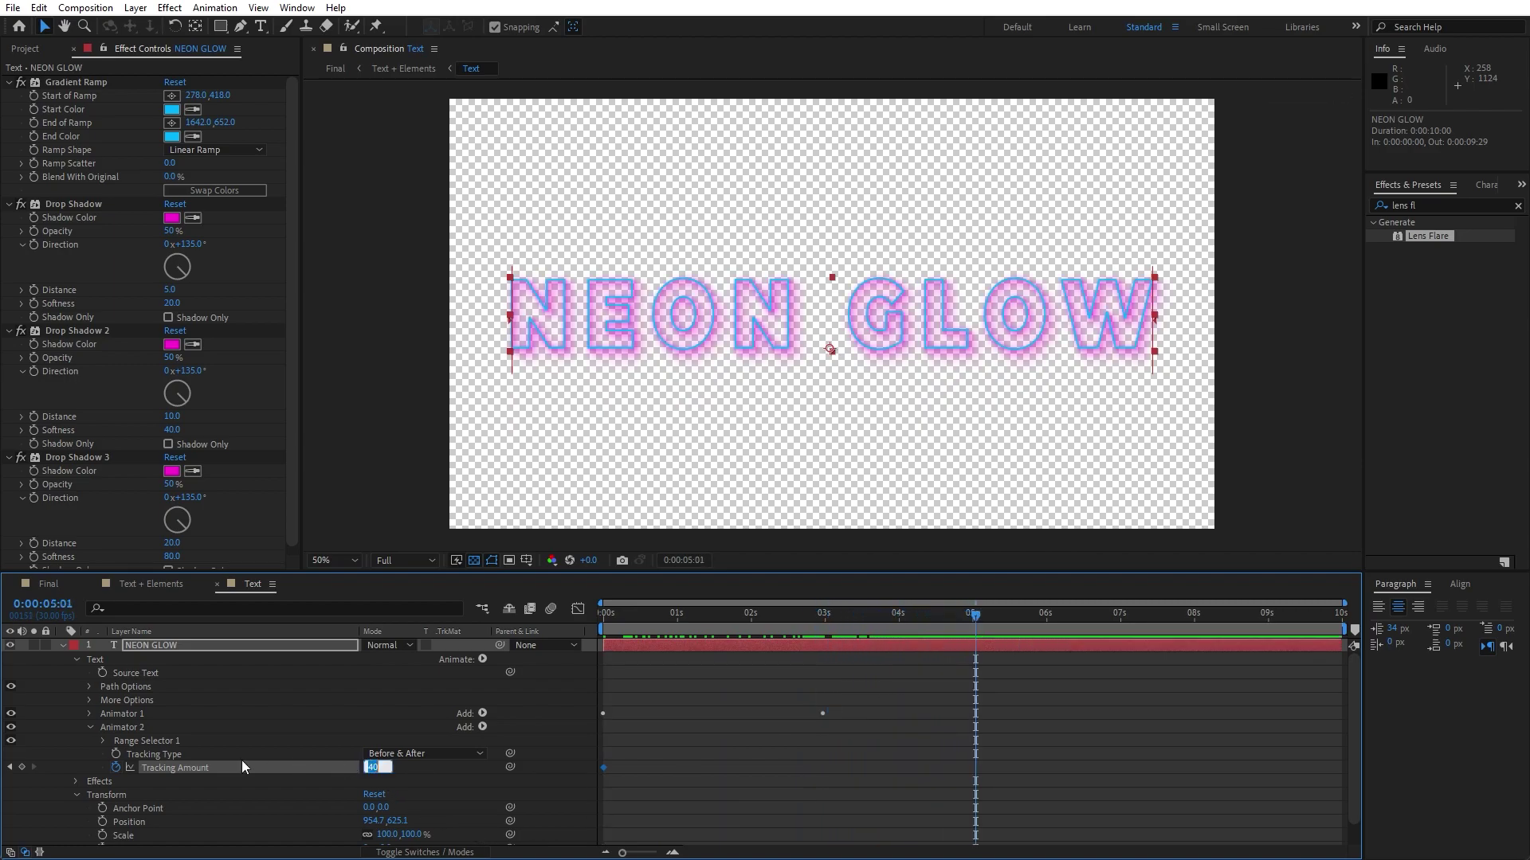
pyautogui.write('0')
pyautogui.click(287, 716)
pyautogui.press('space')
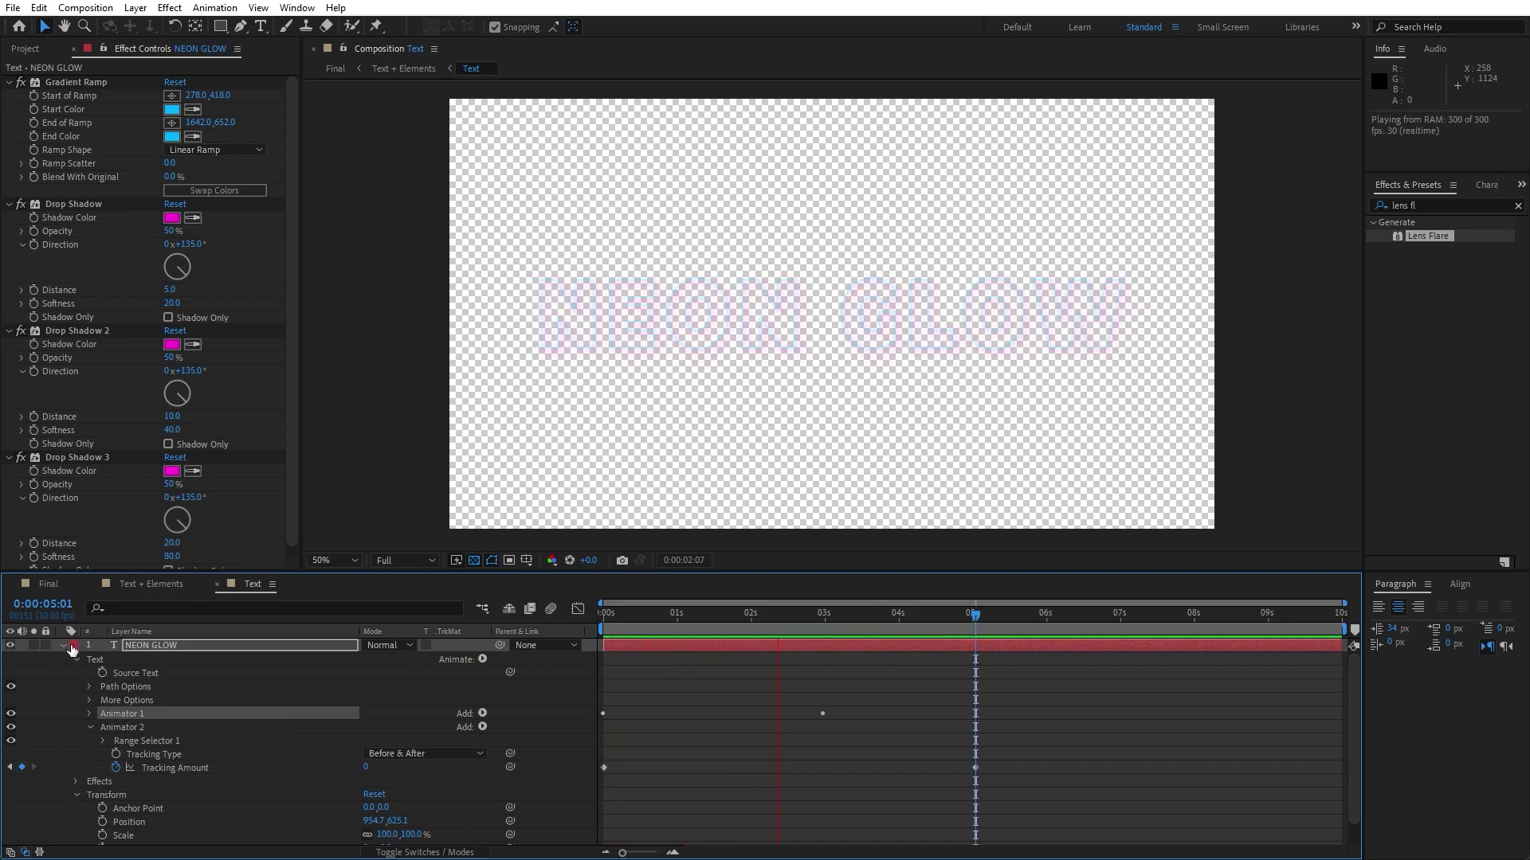
# - Show the alignment options for the NEON GLOW layer at 0:00:03:03, and play the animation in the Final composition
pyautogui.click(831, 617)
pyautogui.click(179, 643)
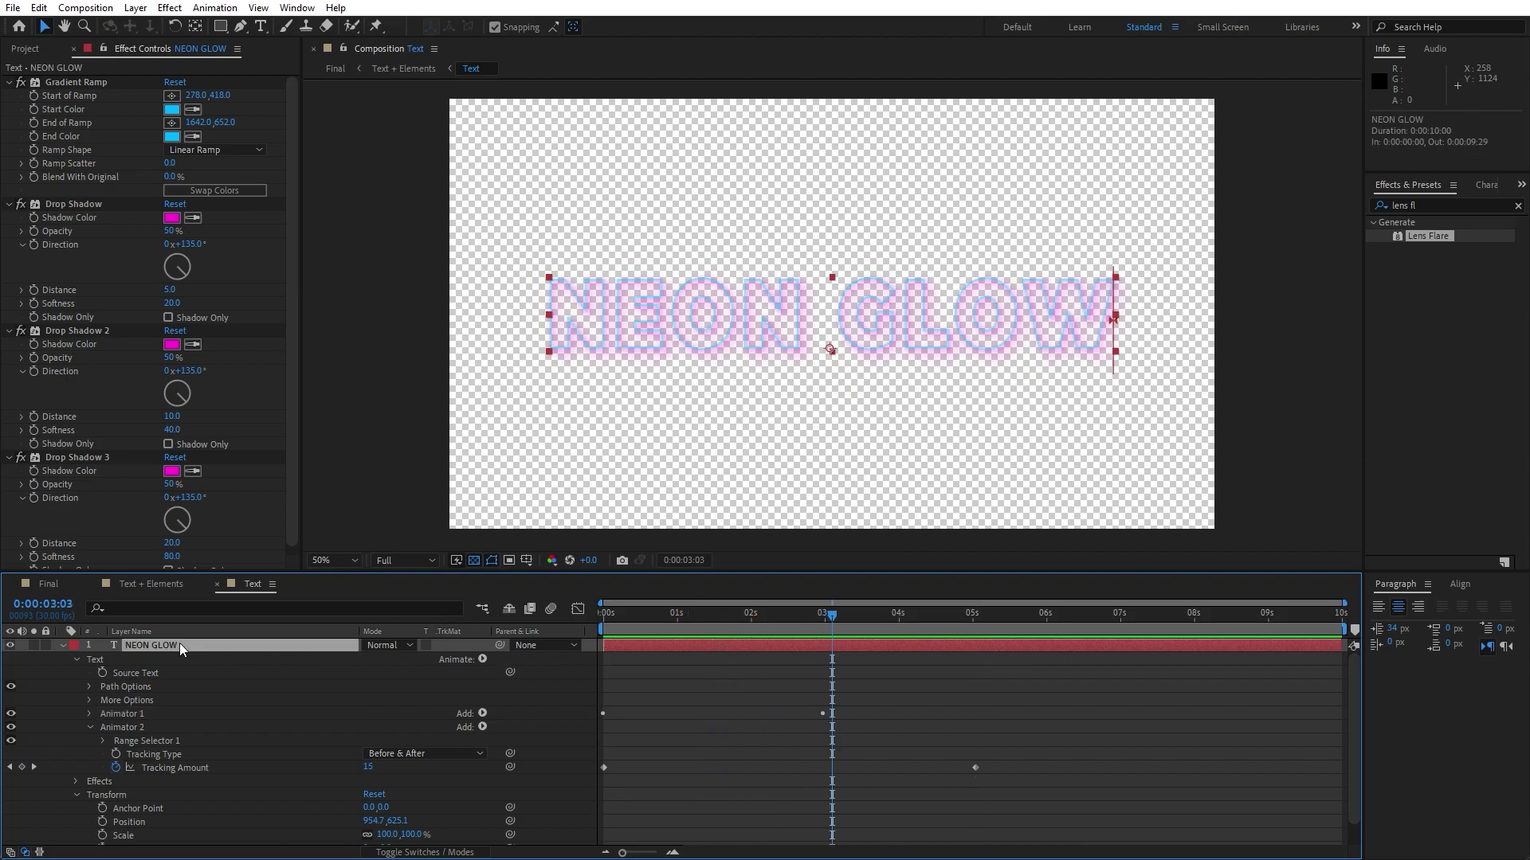
pyautogui.click(1461, 585)
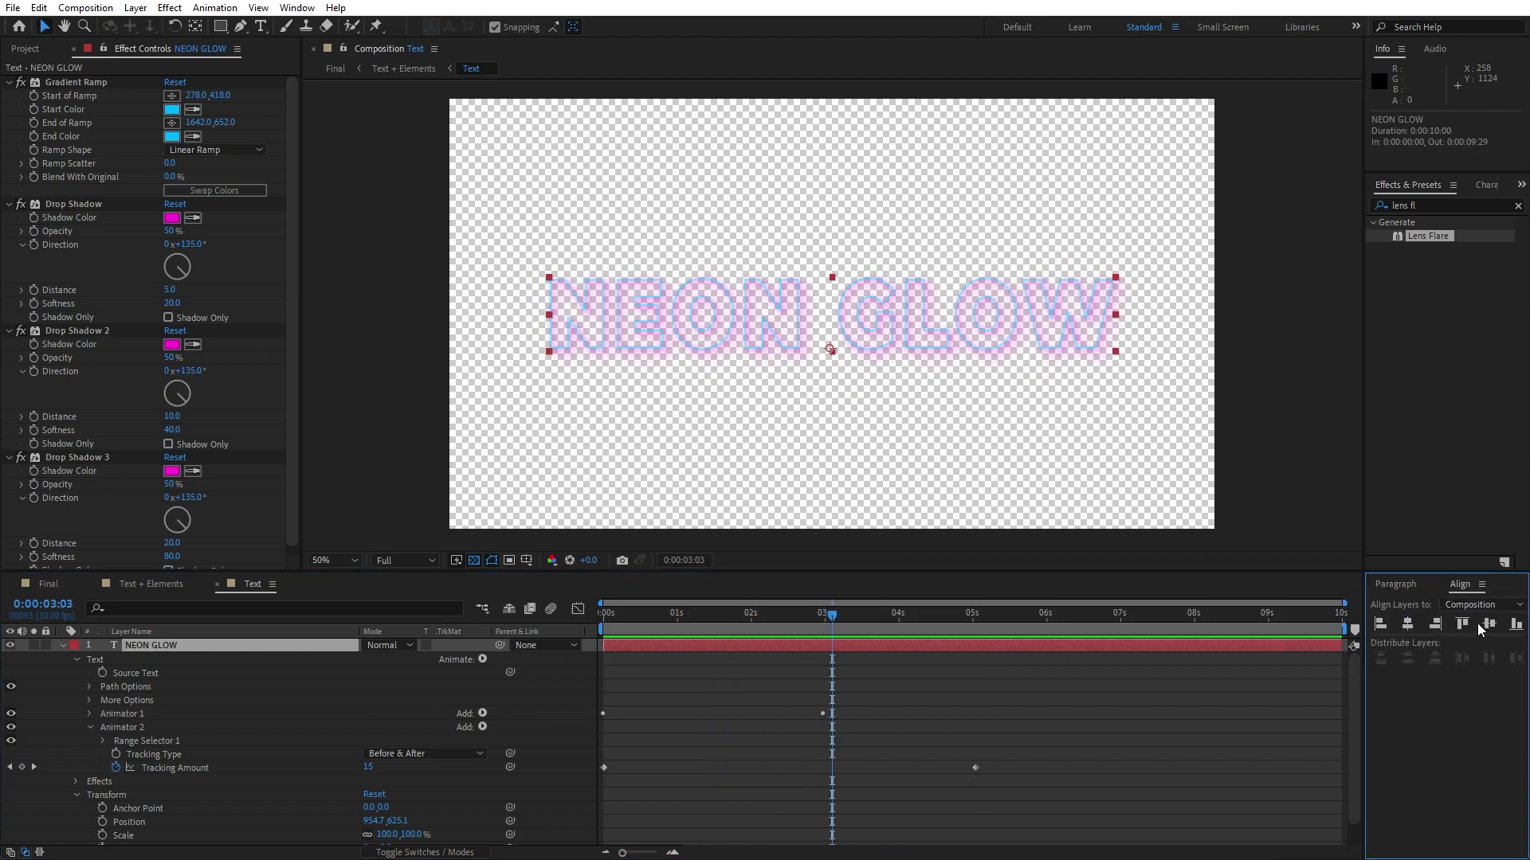
pyautogui.click(48, 584)
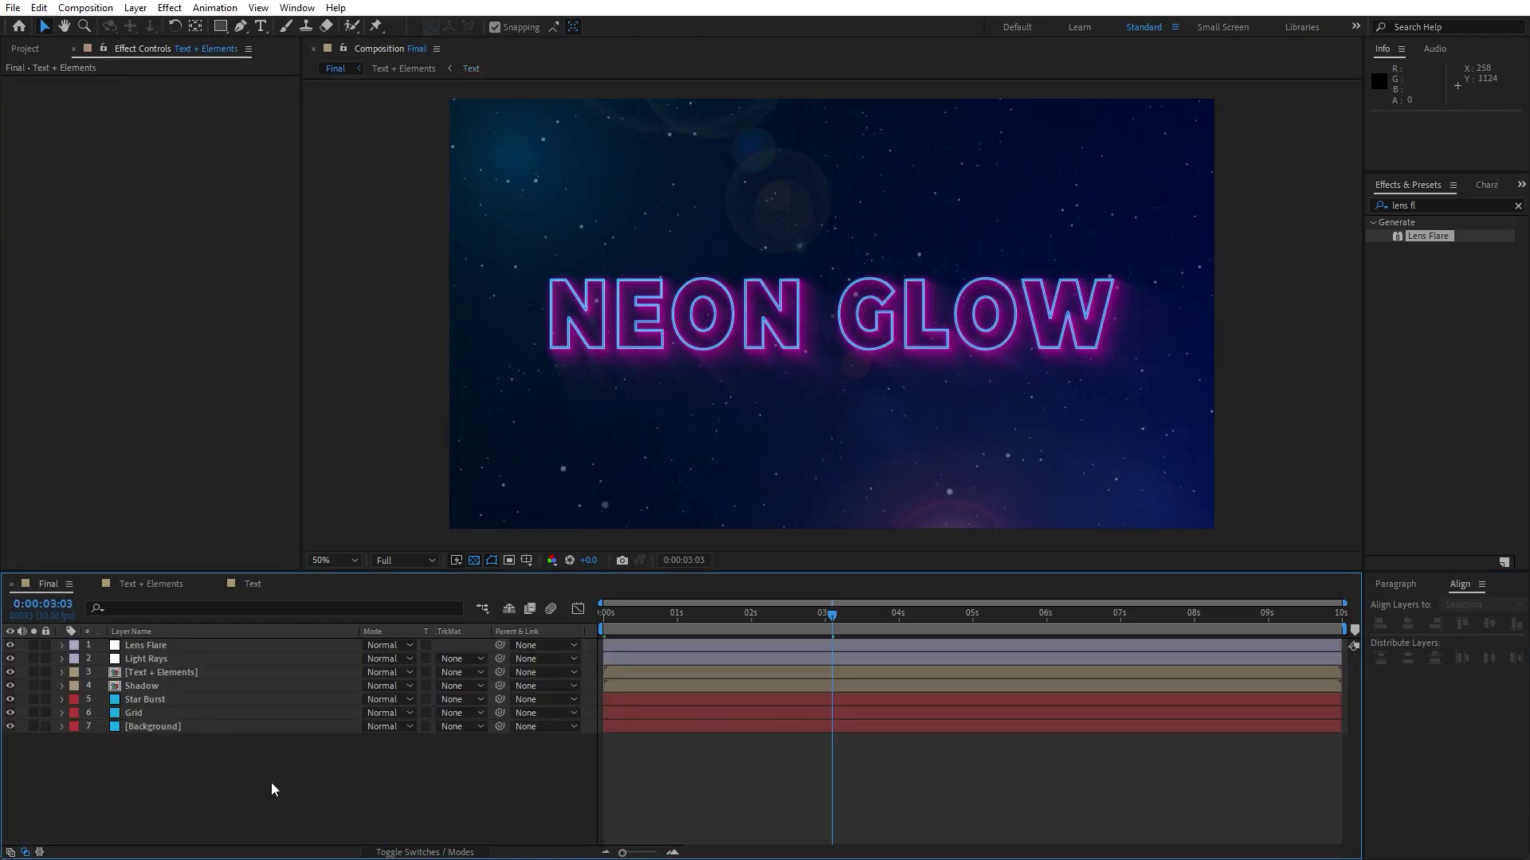
pyautogui.press('space')
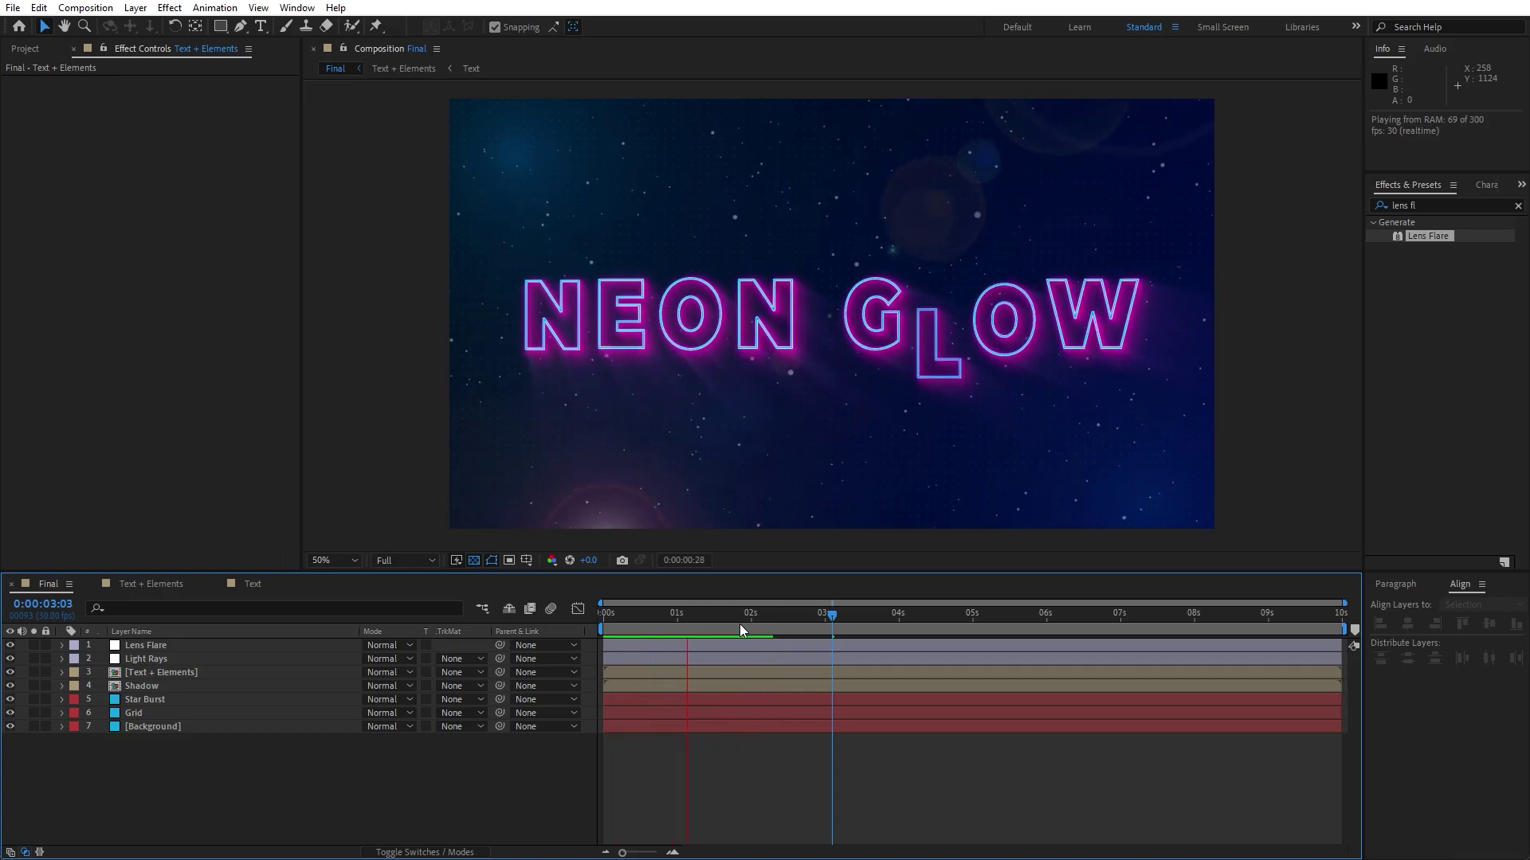
# - Open the nested Text composition from Text + Elements and center the NEON GLOW layer's paragraph alignment
pyautogui.doubleClick(152, 673)
pyautogui.doubleClick(1269, 647)
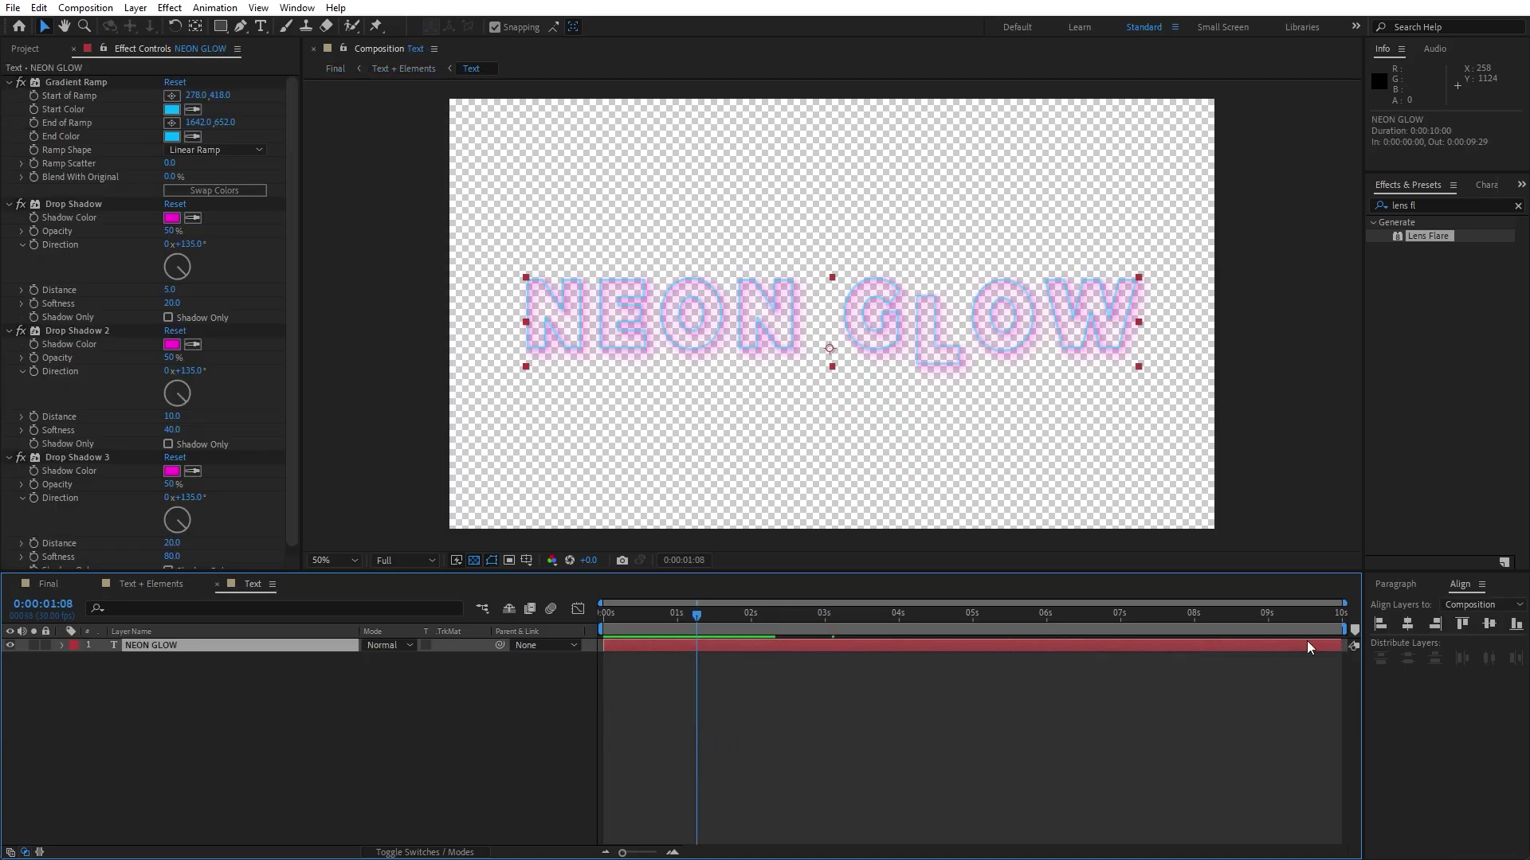
pyautogui.click(1403, 584)
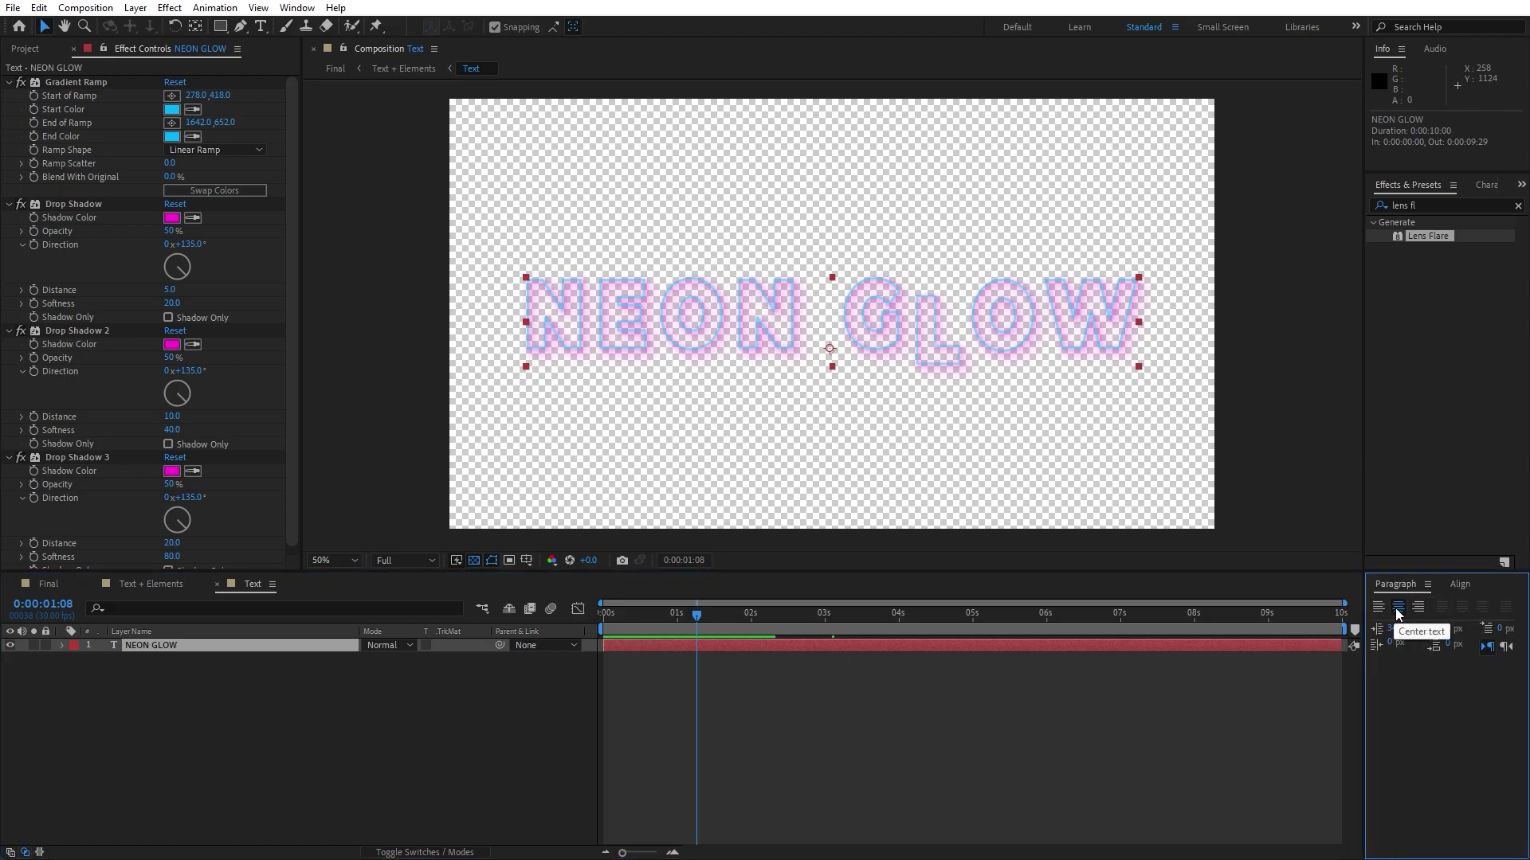
pyautogui.click(1394, 608)
# - Return to the Final composition, scrub through the timeline and play back the finished neon text animation
pyautogui.click(50, 584)
pyautogui.moveTo(696, 615); pyautogui.dragTo(938, 613)
pyautogui.click(478, 794)
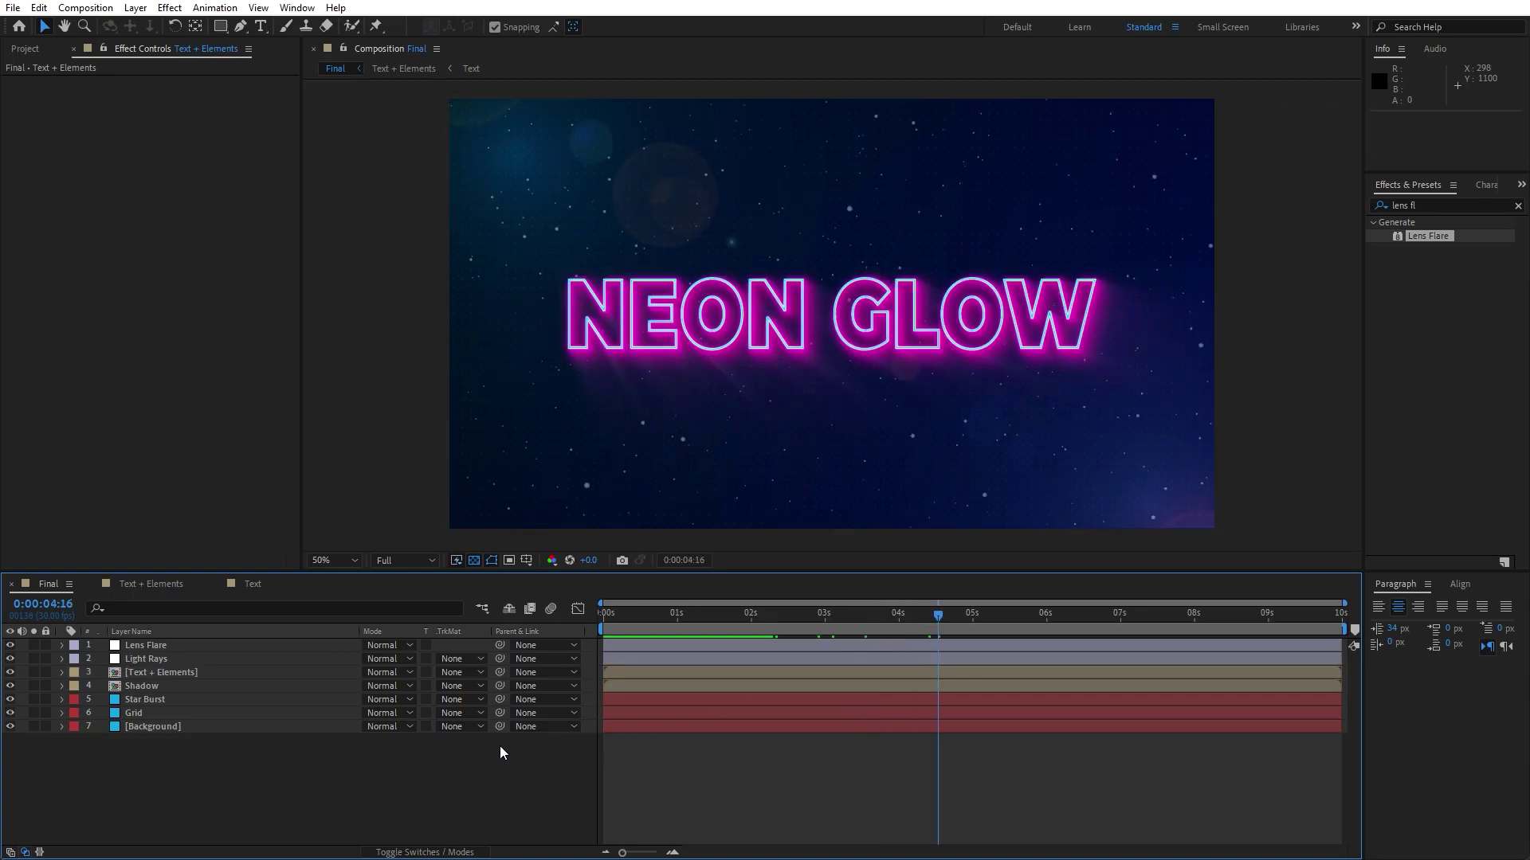
pyautogui.press('space')
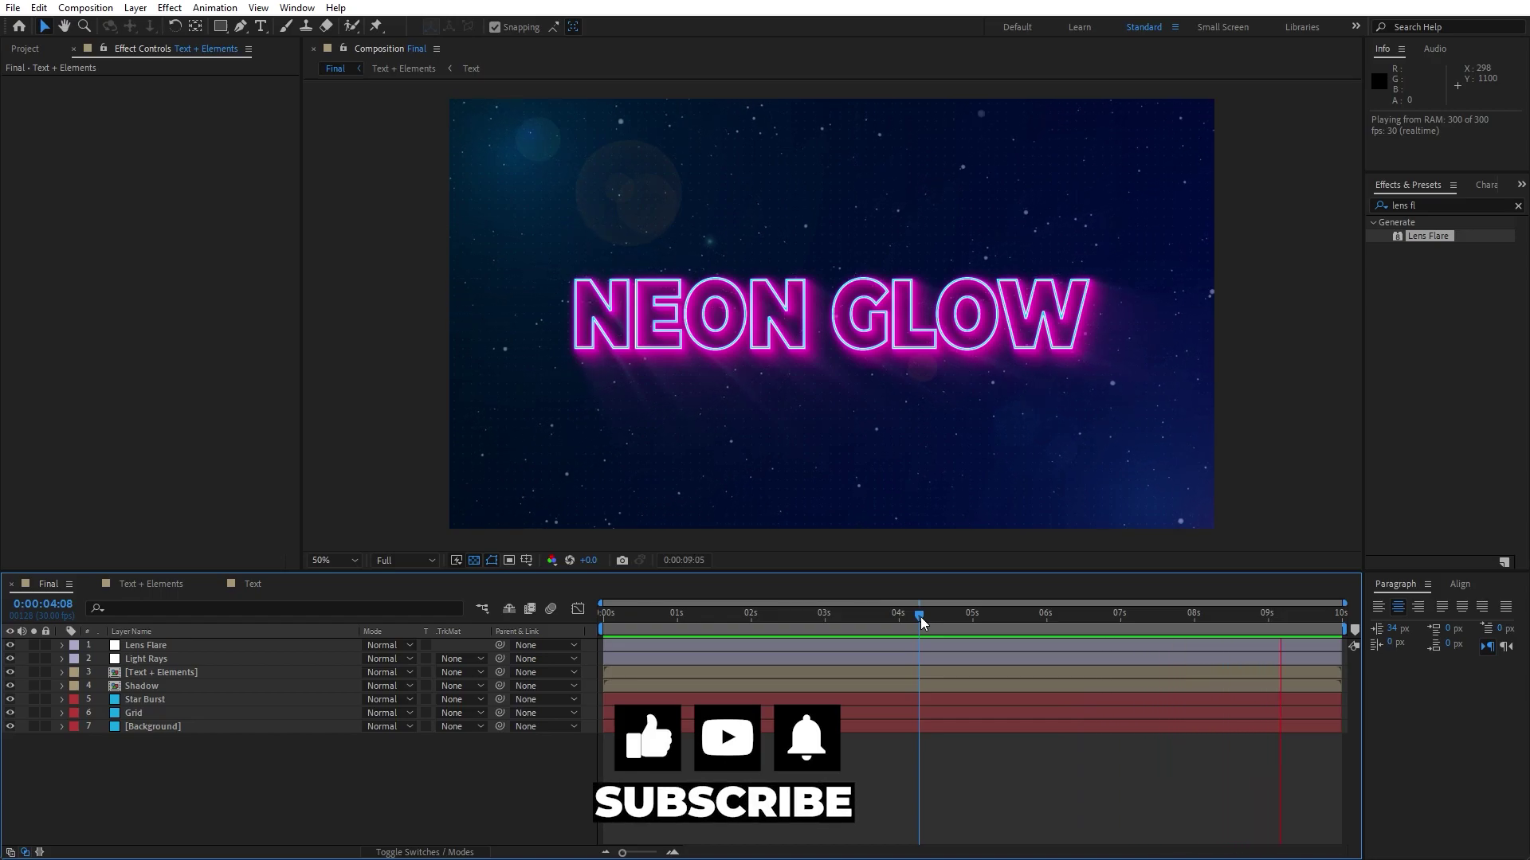
pyautogui.moveTo(921, 621)
pyautogui.mouseDown()
pyautogui.moveTo(765, 629)
pyautogui.moveTo(916, 629)
pyautogui.mouseUp()
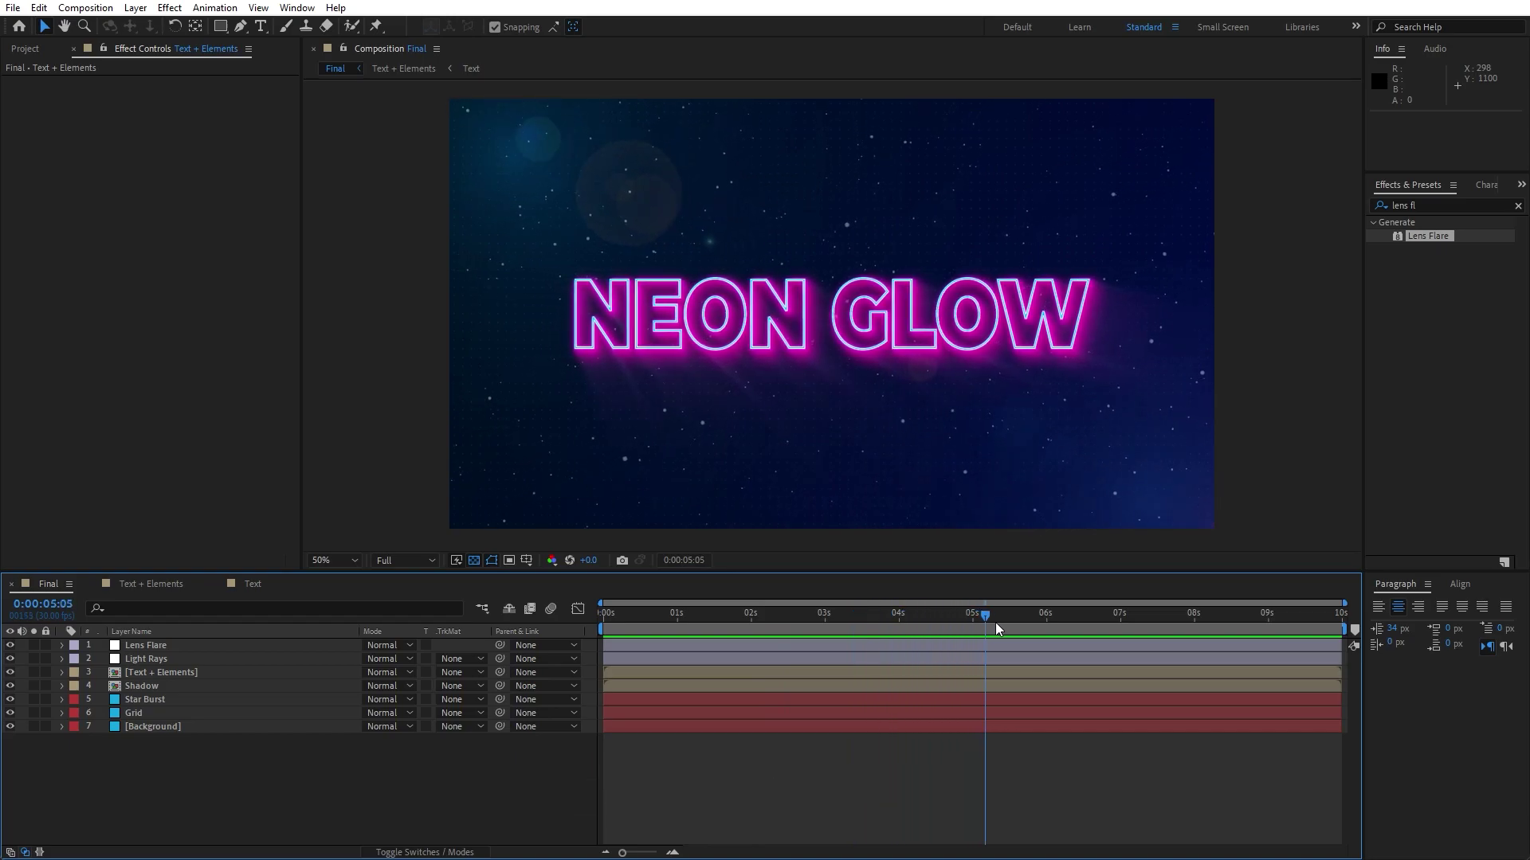
pyautogui.moveTo(1082, 624); pyautogui.dragTo(869, 626)
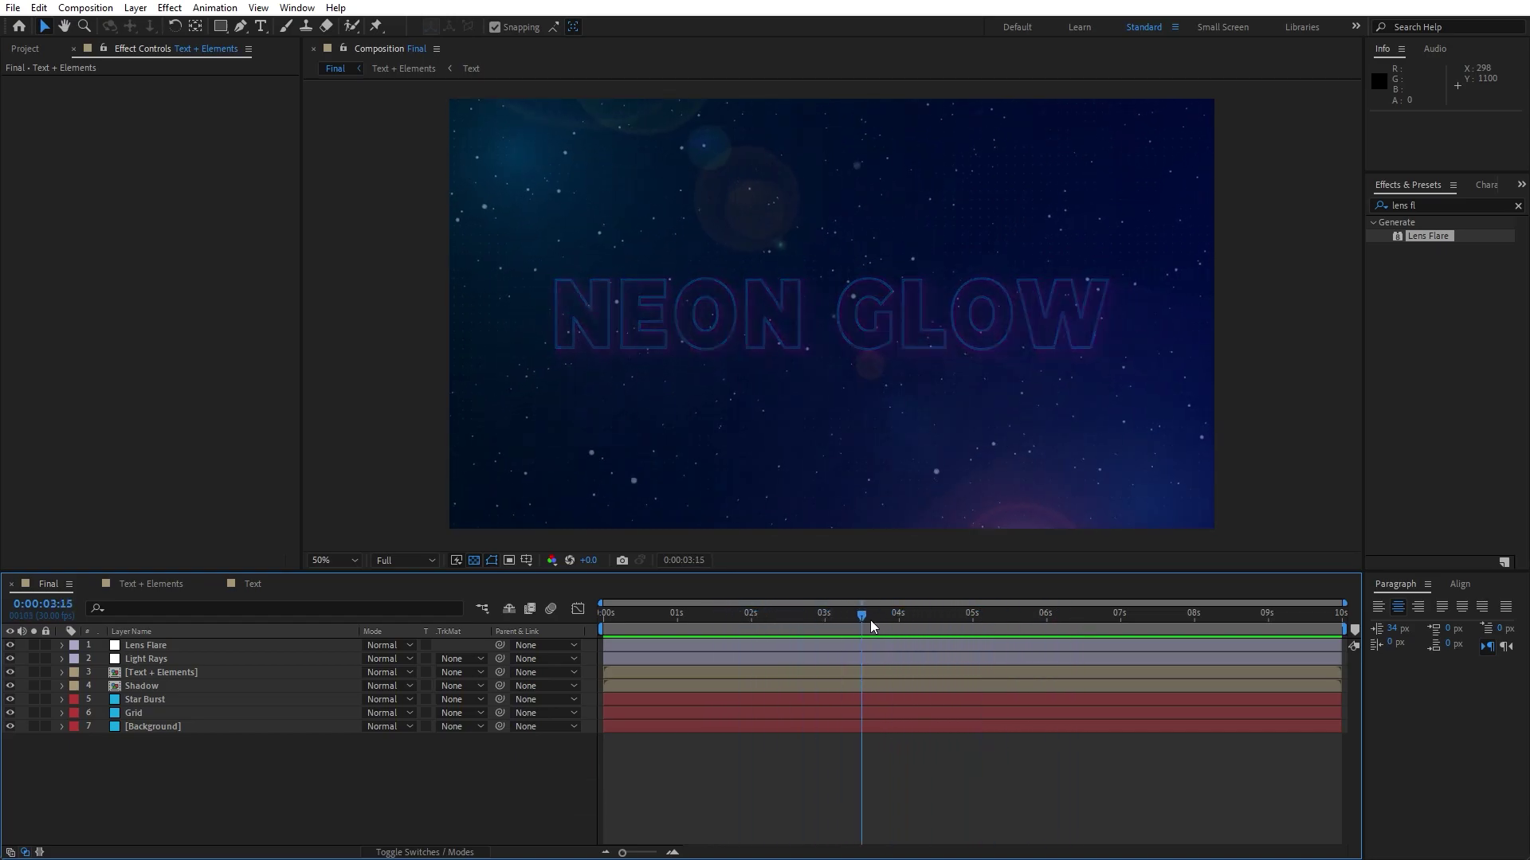
pyautogui.press('space')
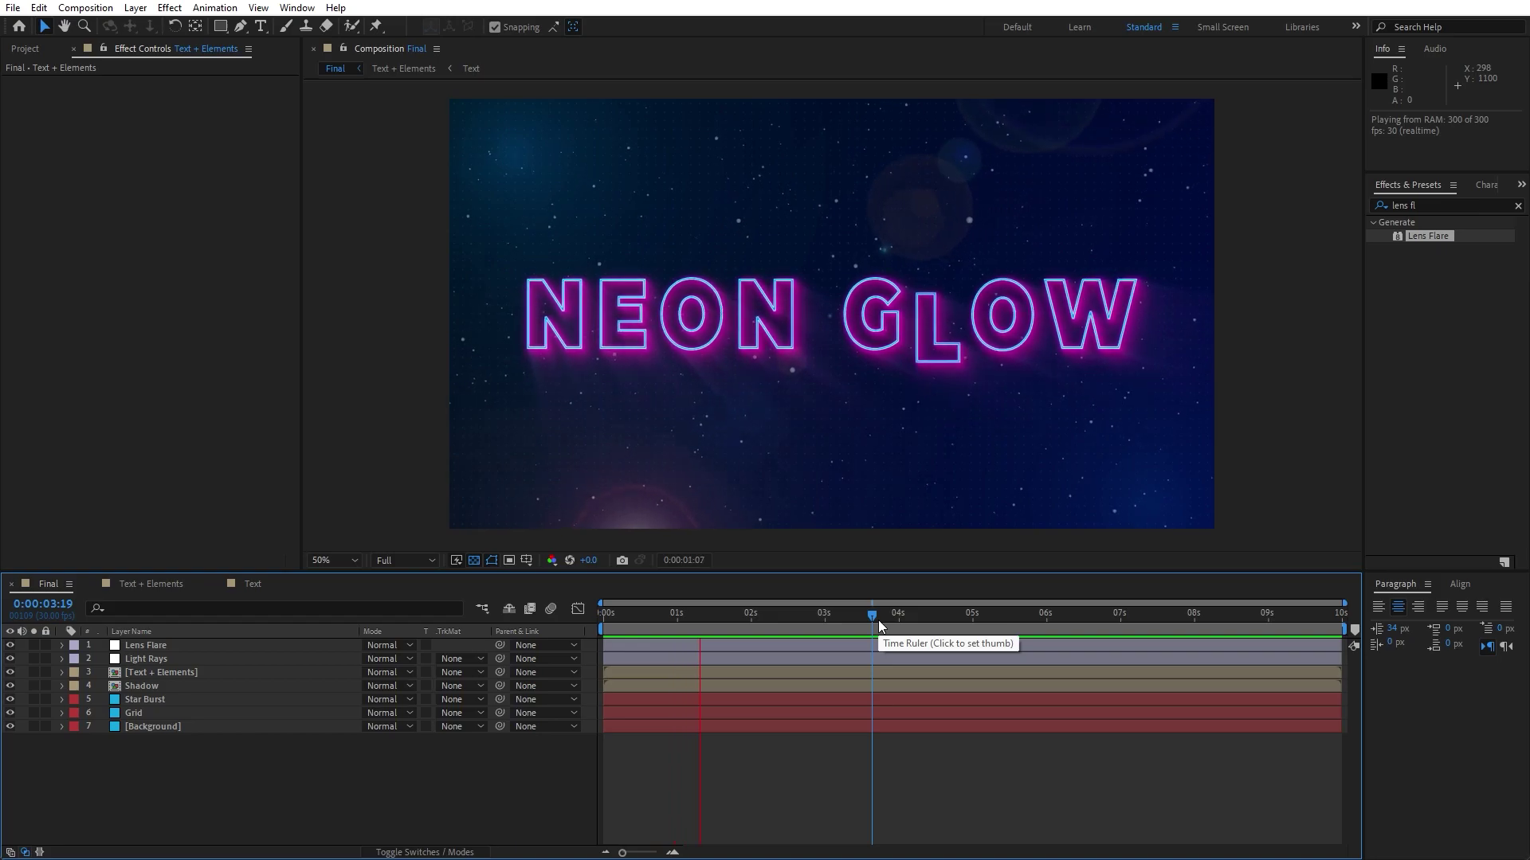